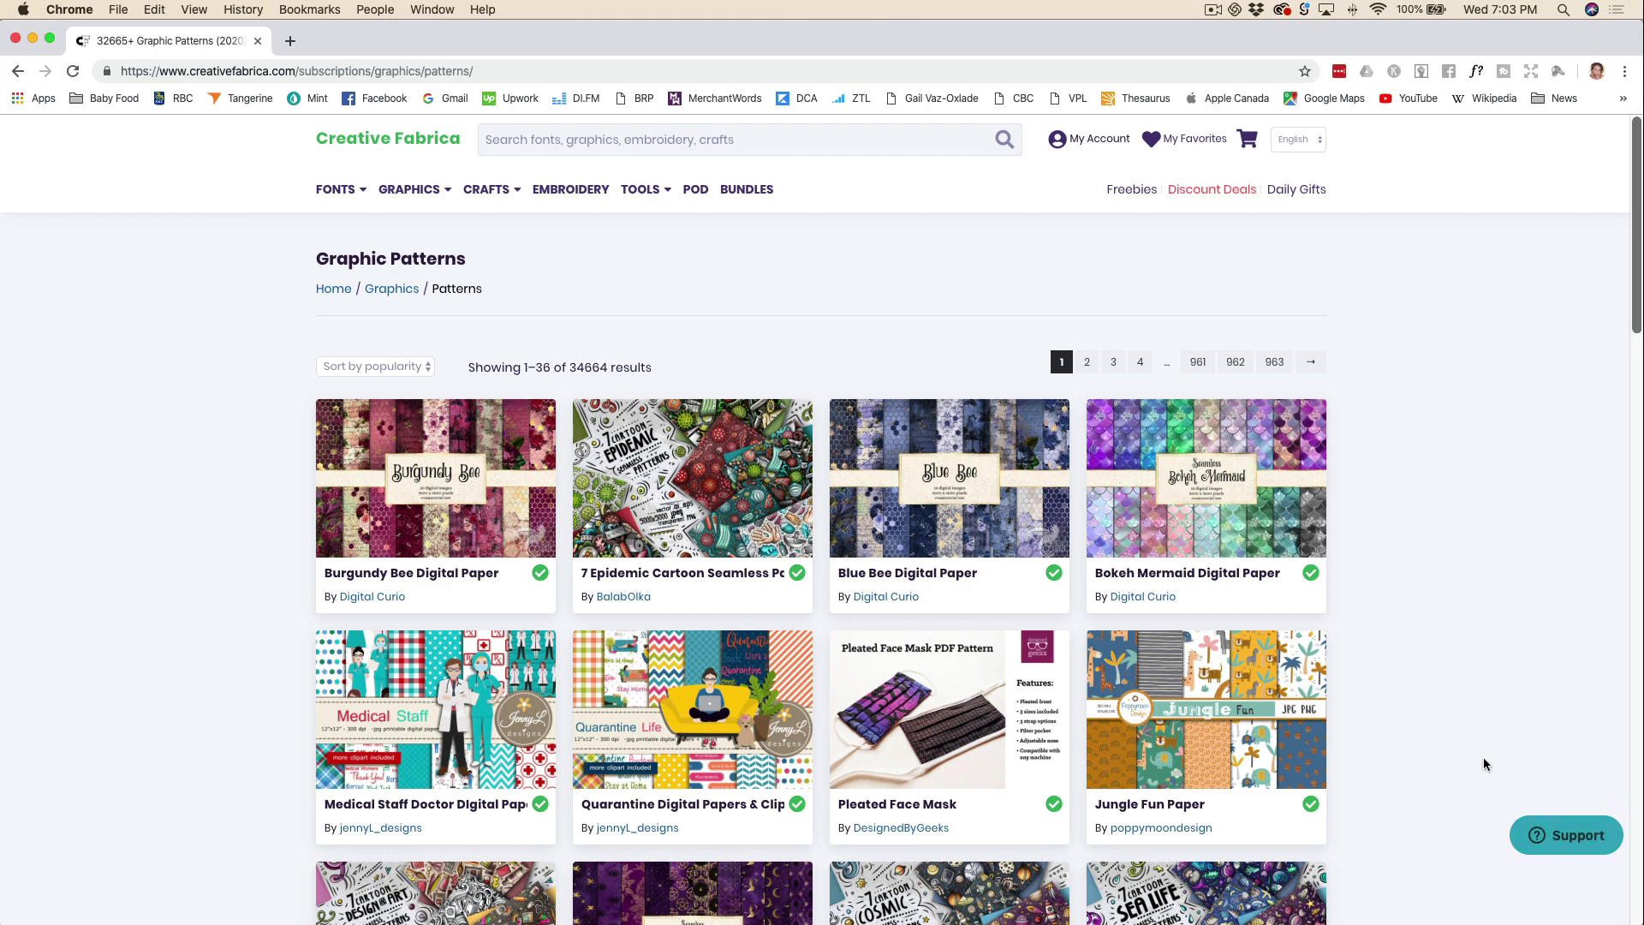
Open the Burgundy Bee Digital Paper product page and show its preview sheet of 20 patterns.
scroll(1441, 742, "down", 6)
scroll(1441, 748, "down", 7)
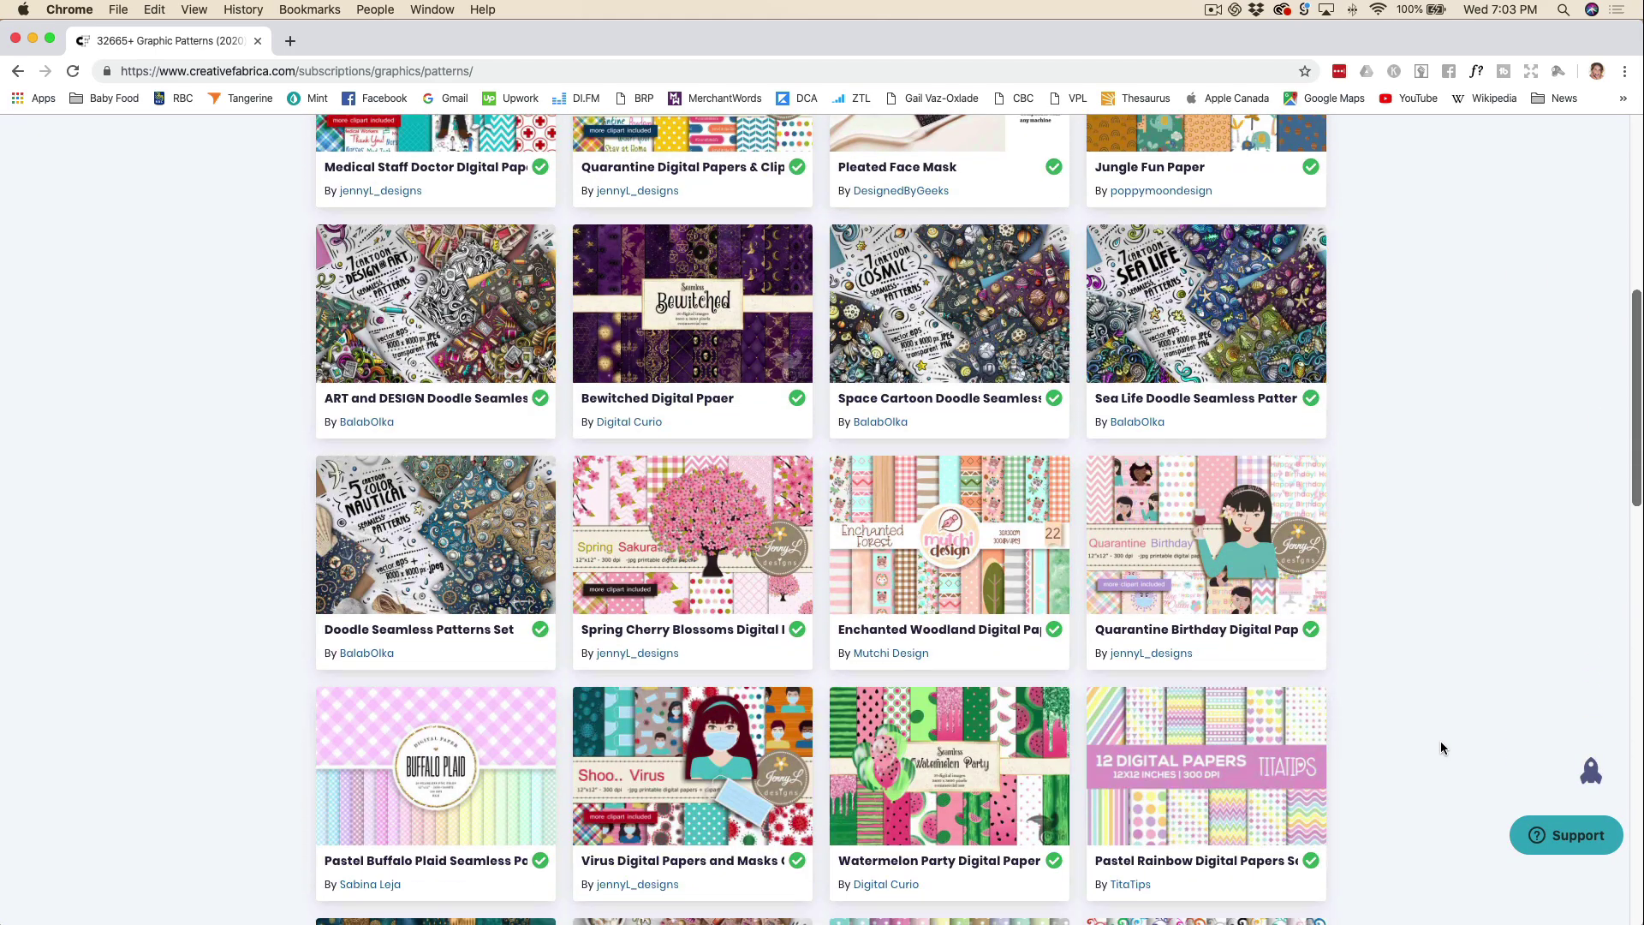
scroll(1441, 747, "down", 7)
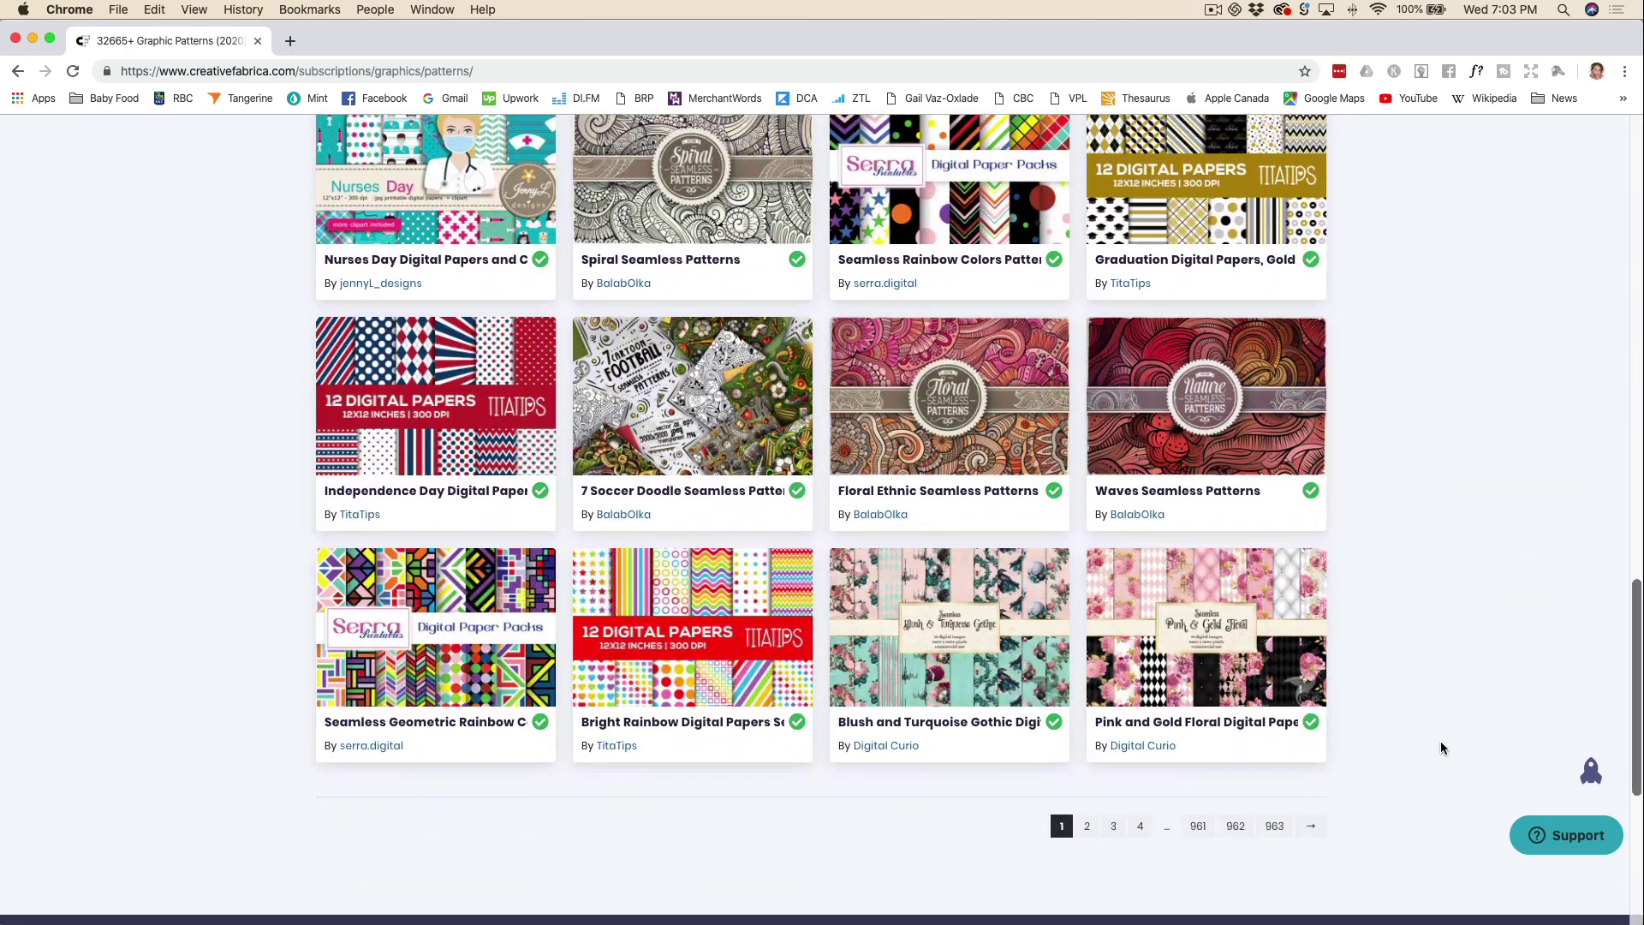
scroll(1441, 742, "up", 7)
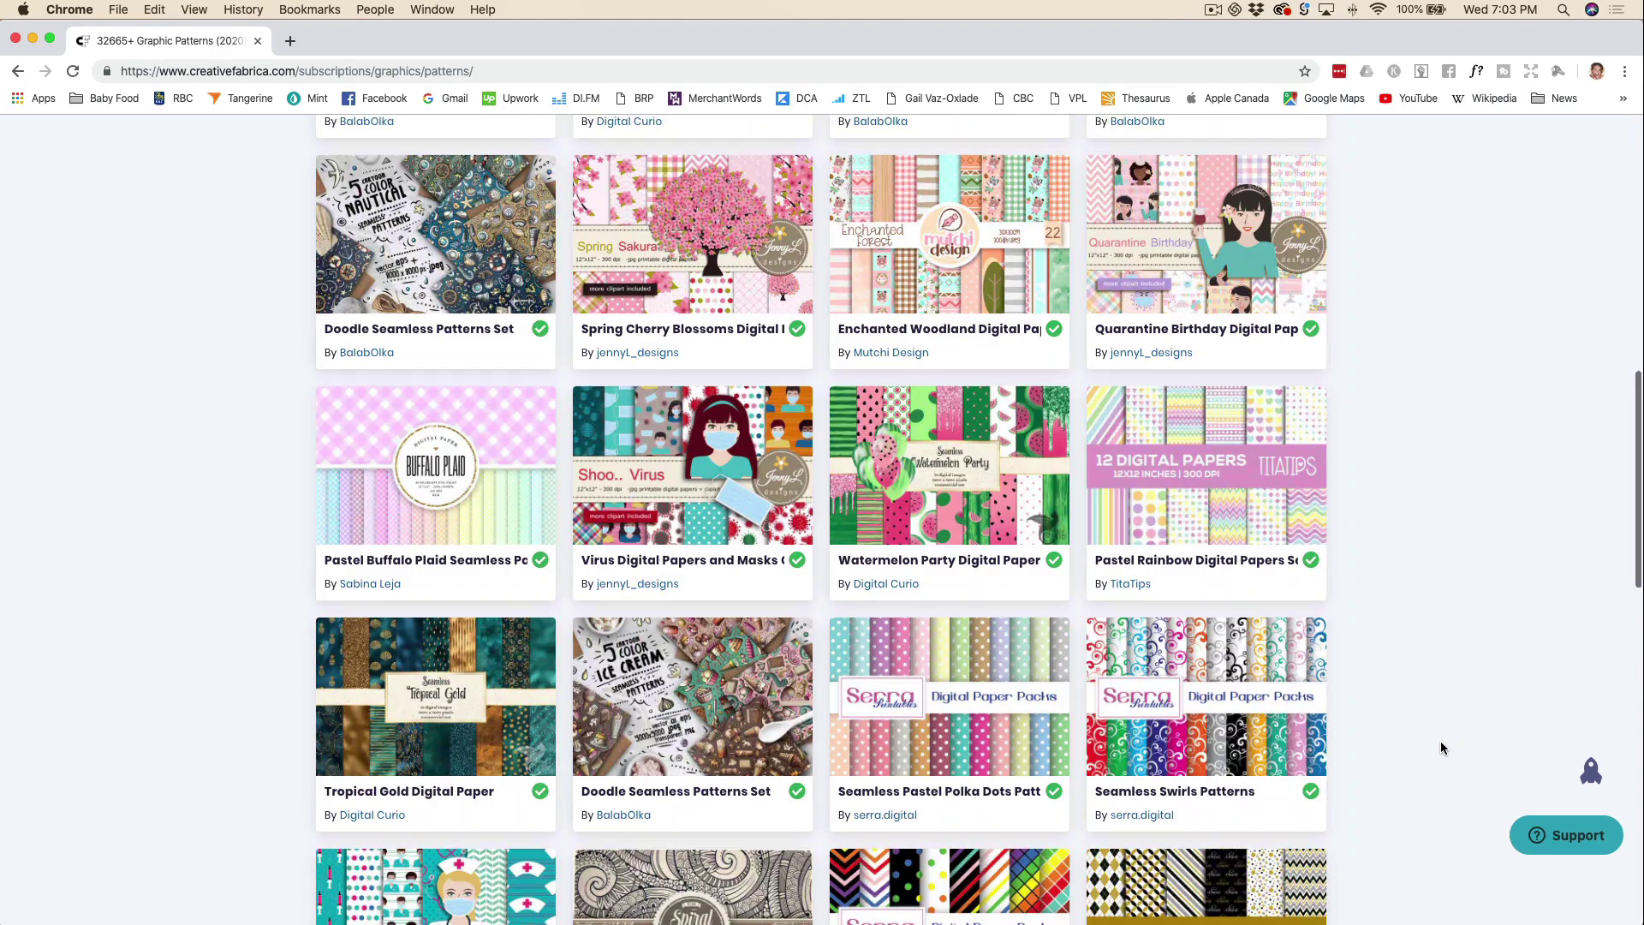
scroll(1440, 747, "up", 11)
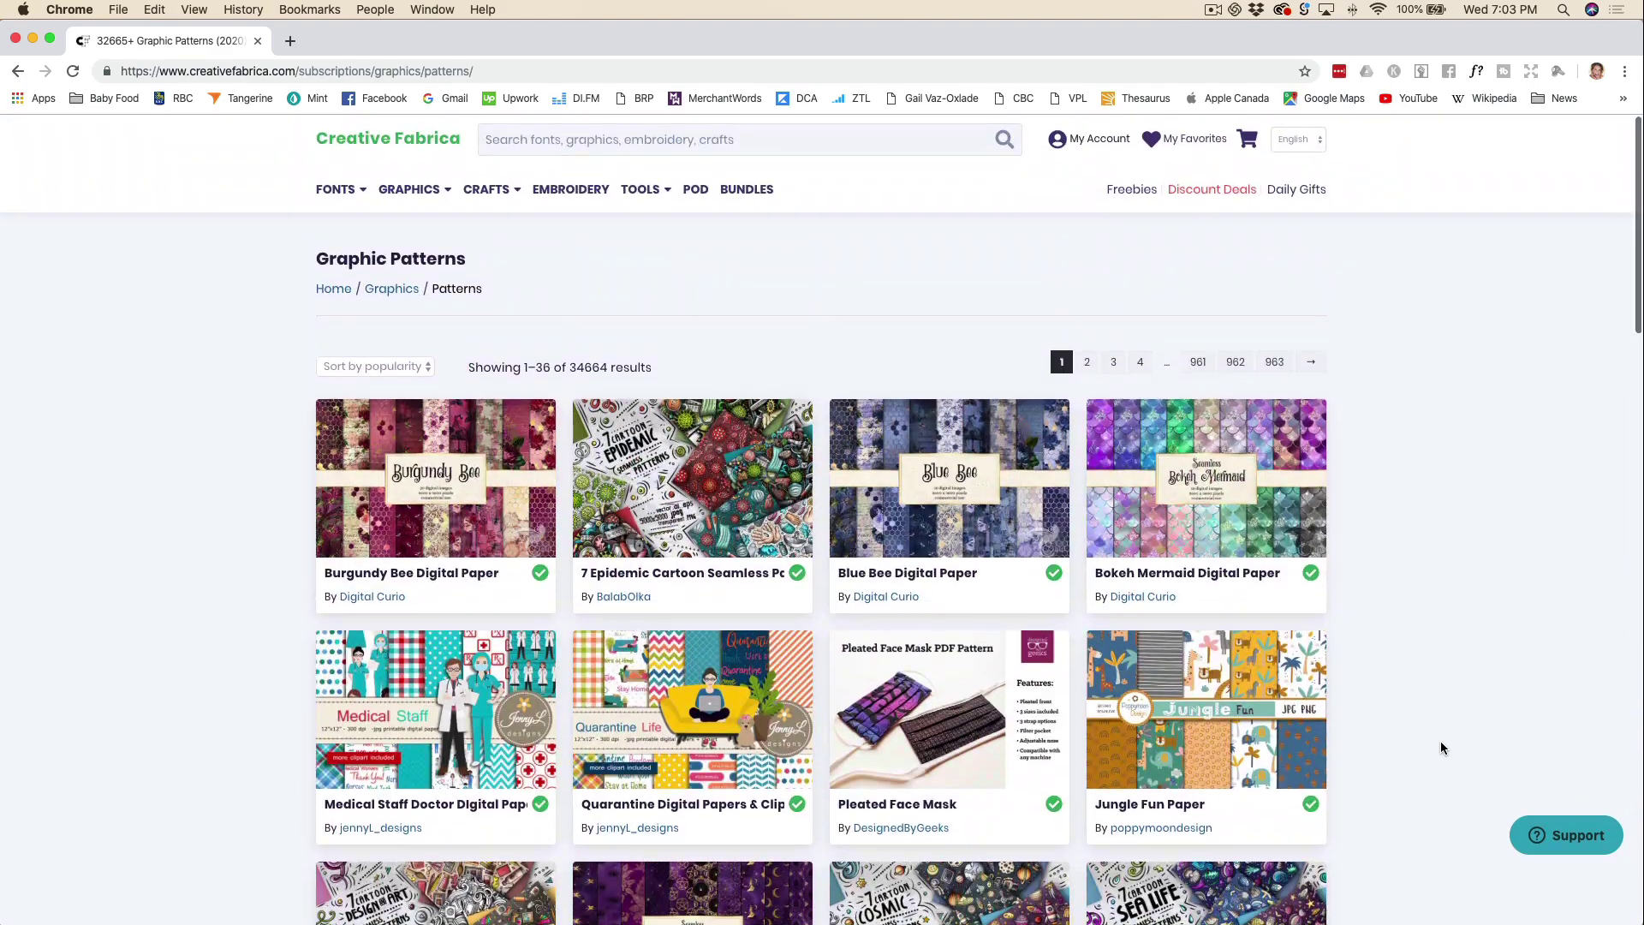
left_click(503, 519)
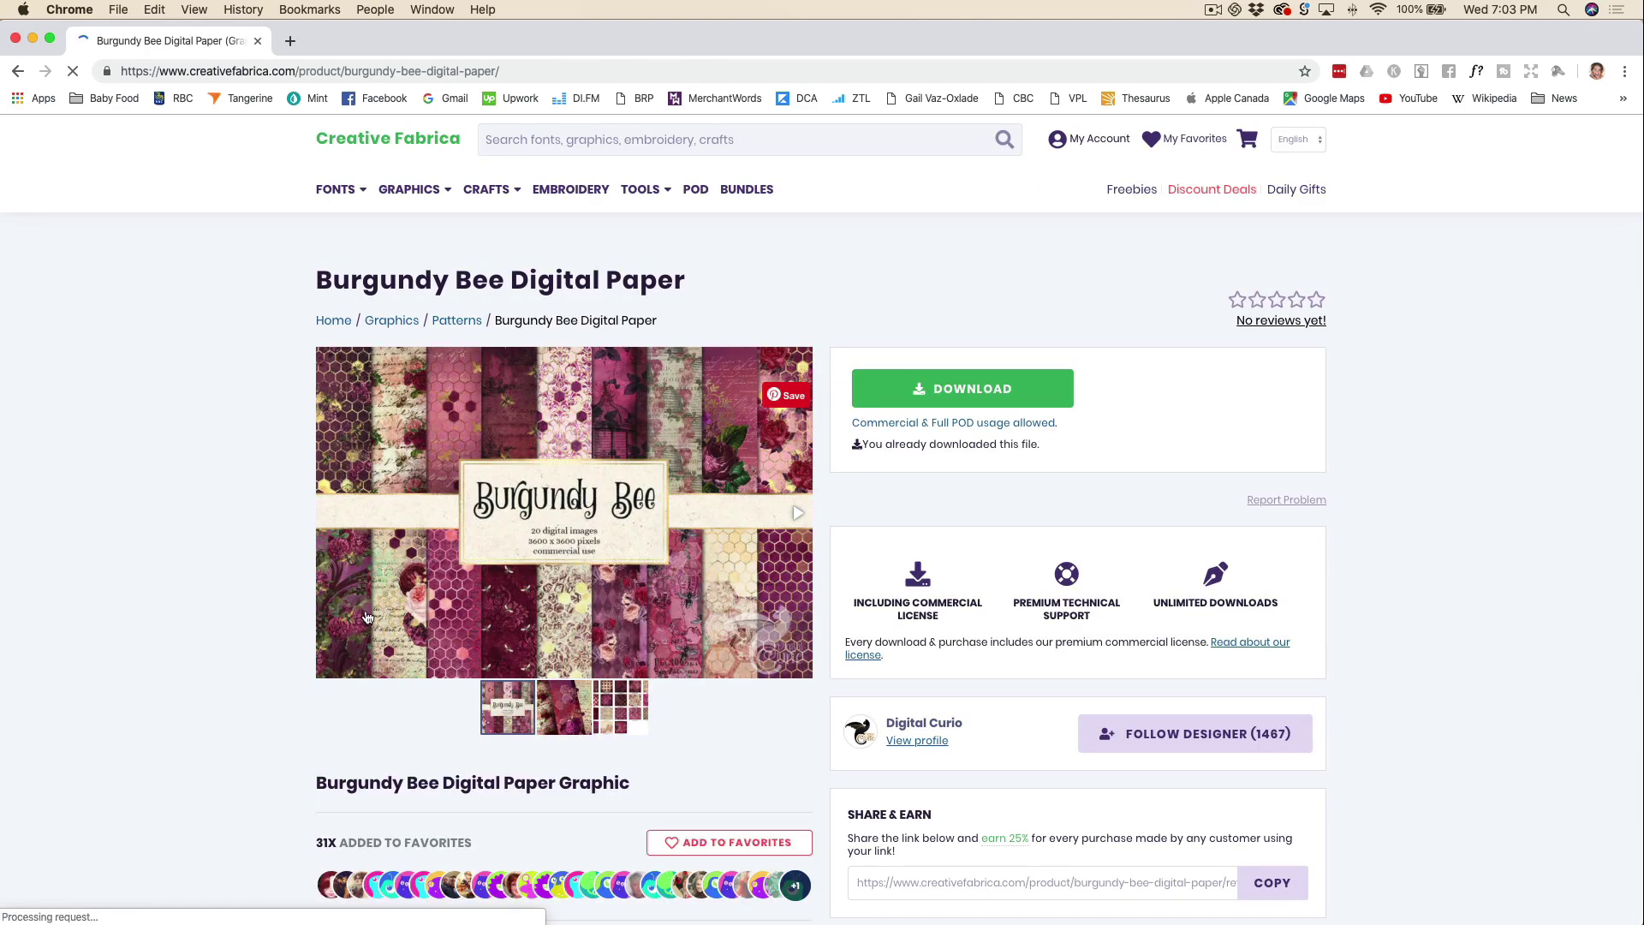
left_click(565, 711)
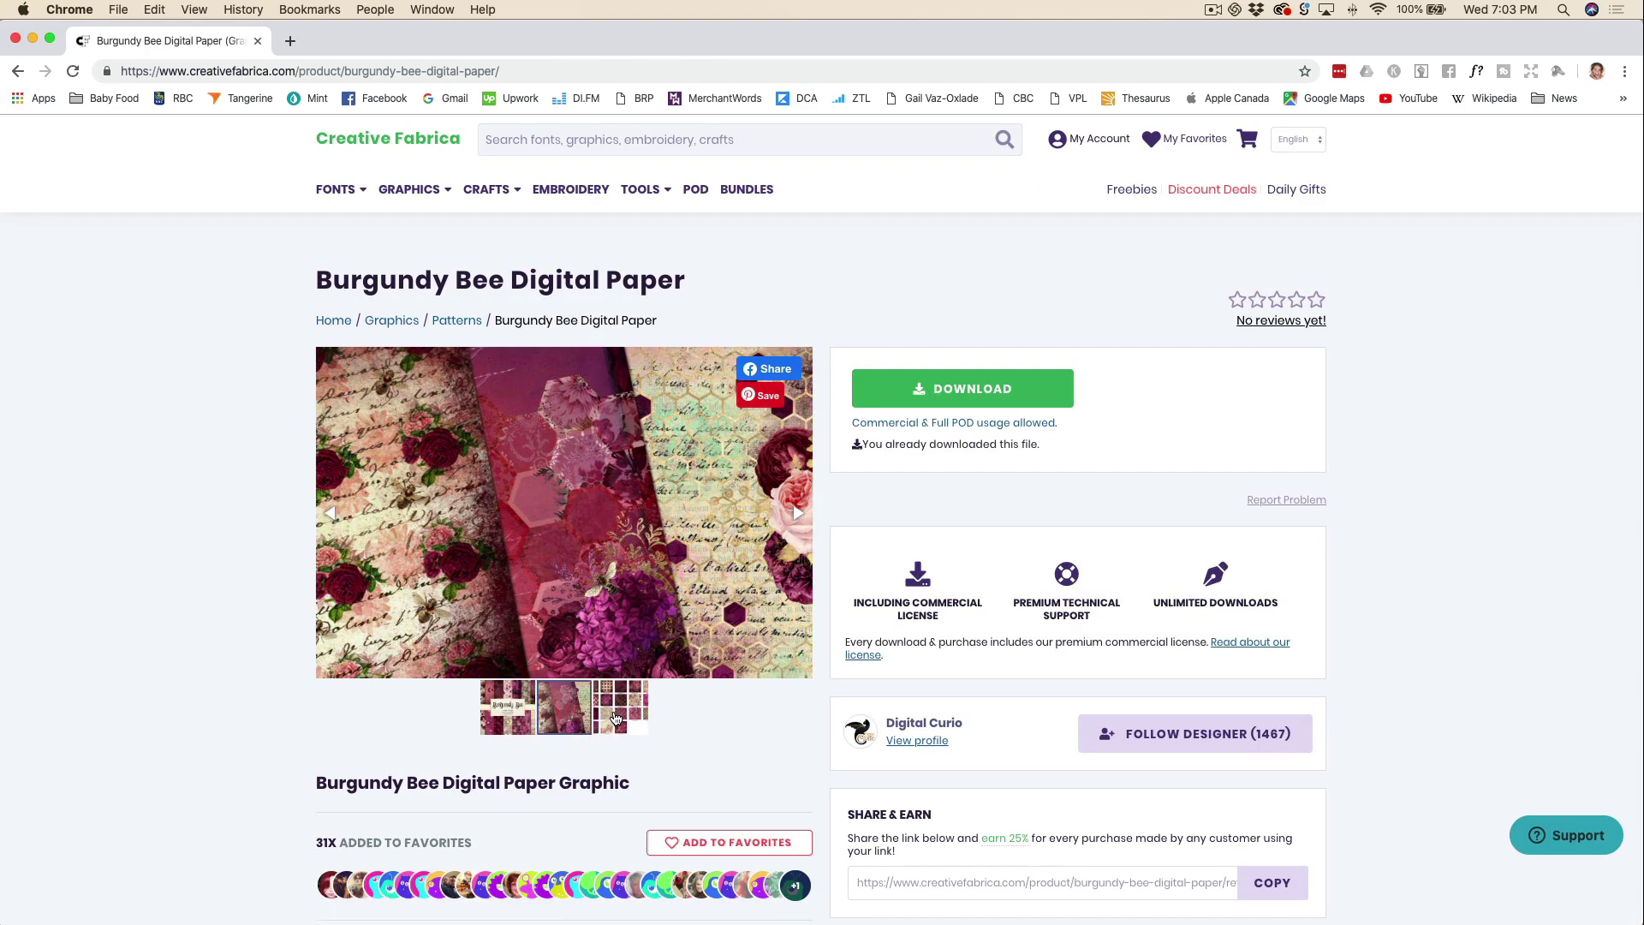
left_click(620, 717)
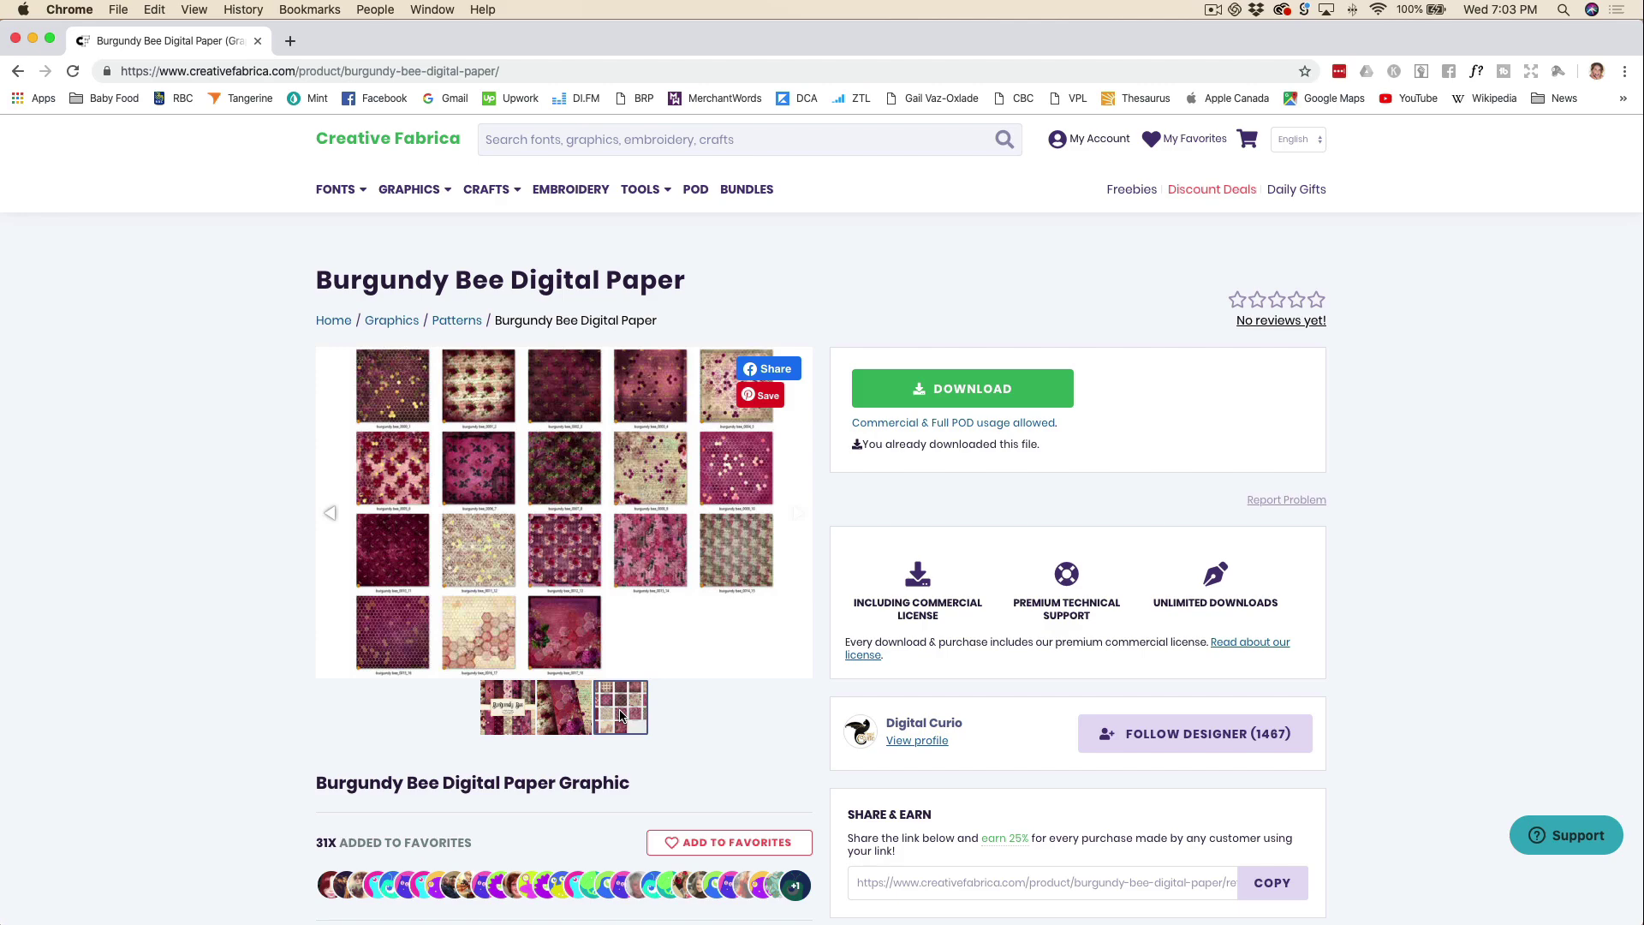
Quick Look through the burgundy bee paper JPGs in Finder, including the honeycomb burgundy bee_0015_16.jpg.
key("super+Tab")
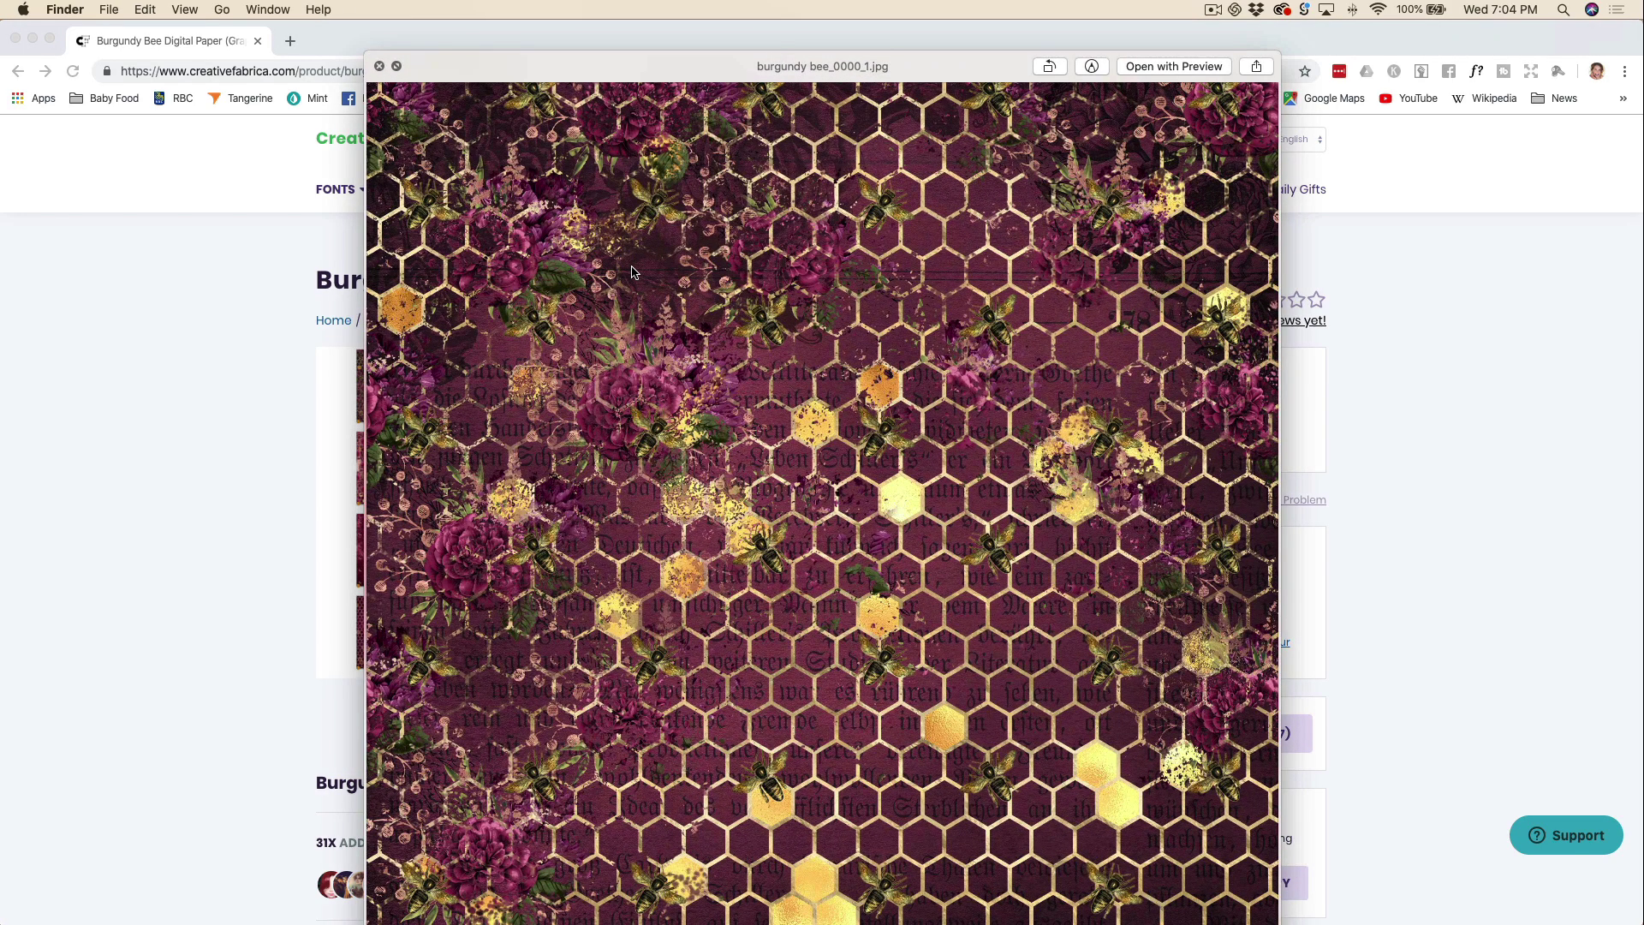
key("Down")
key("Down")
key("Down")
key("Down")
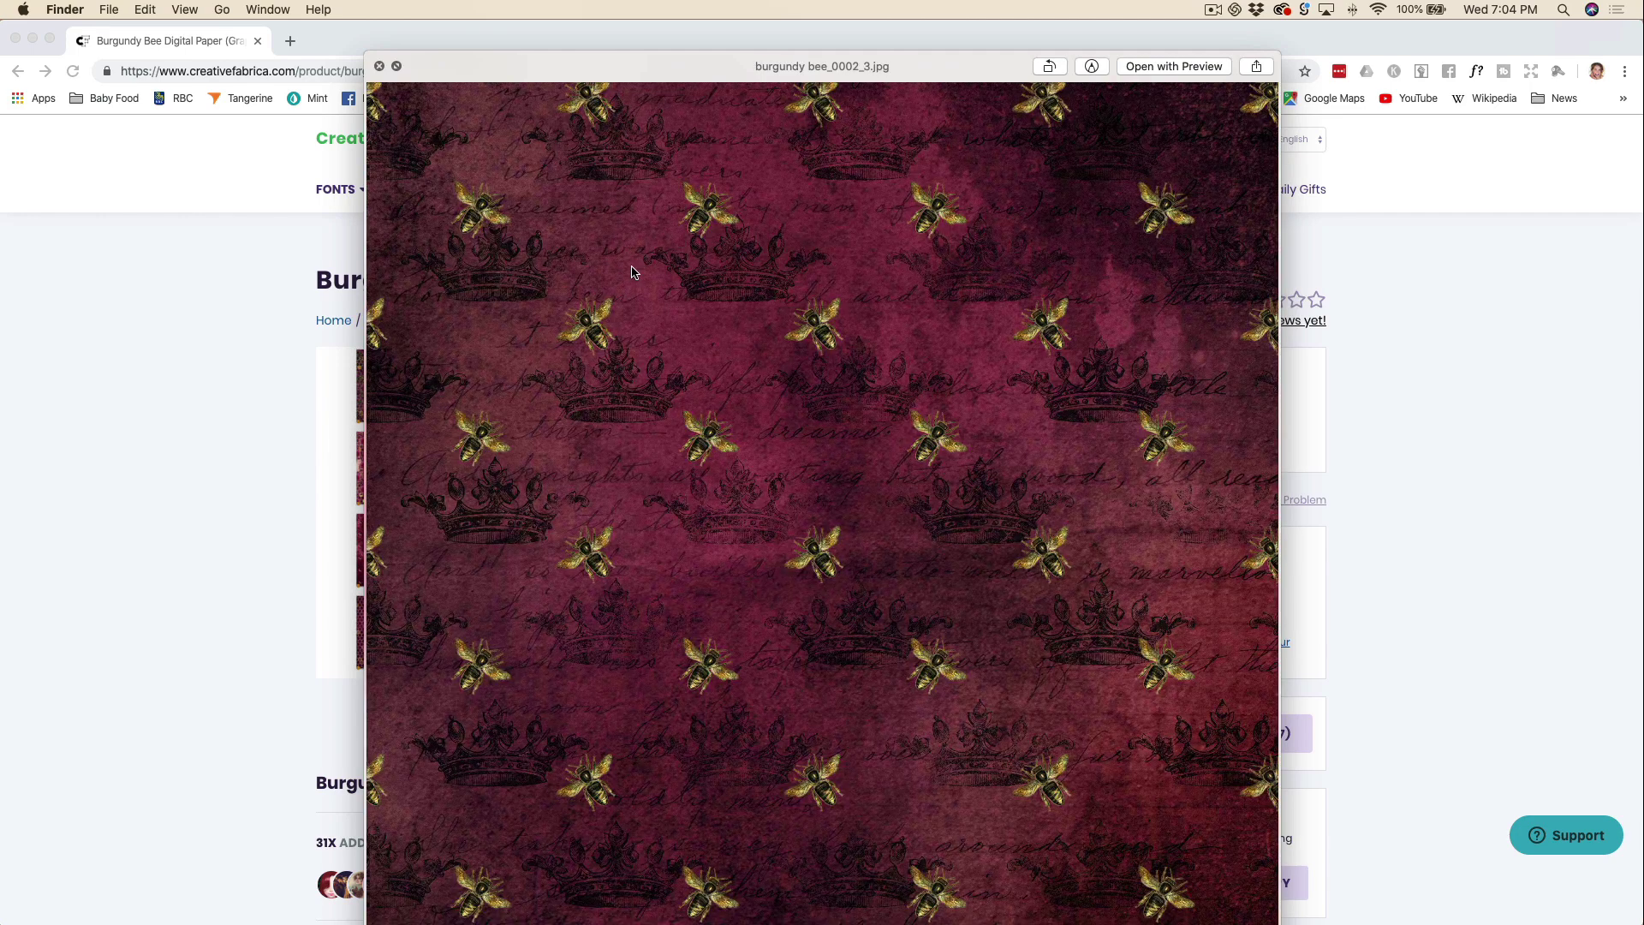
key("Down")
key("Down")
key("Down")
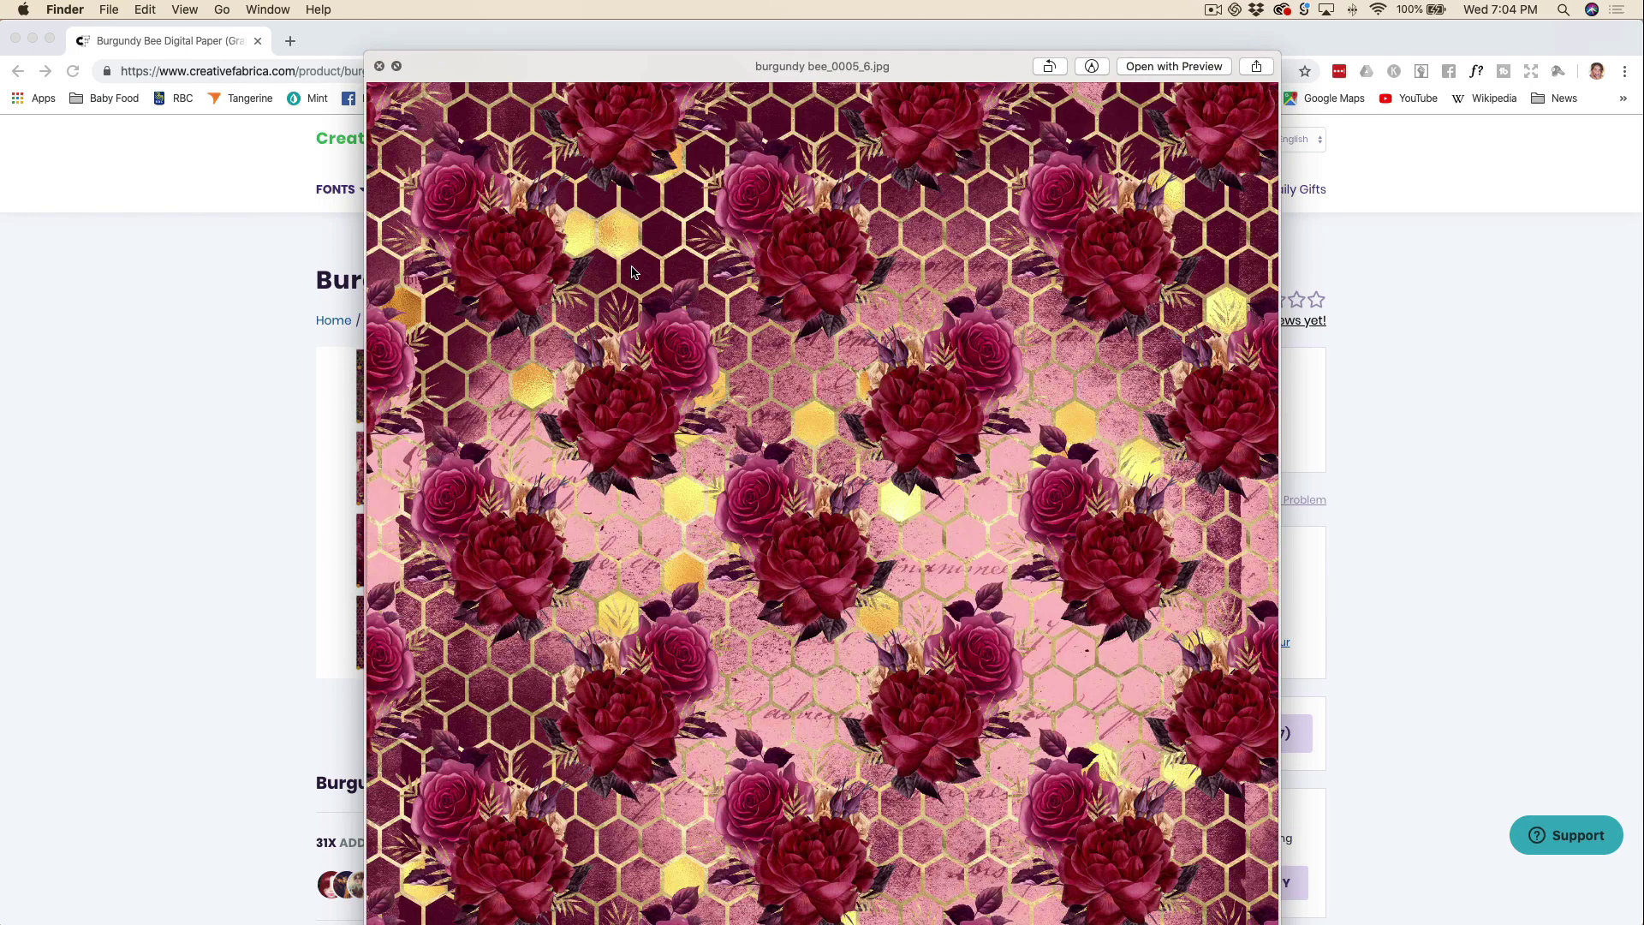
key("Down")
key("Down")
key("Down")
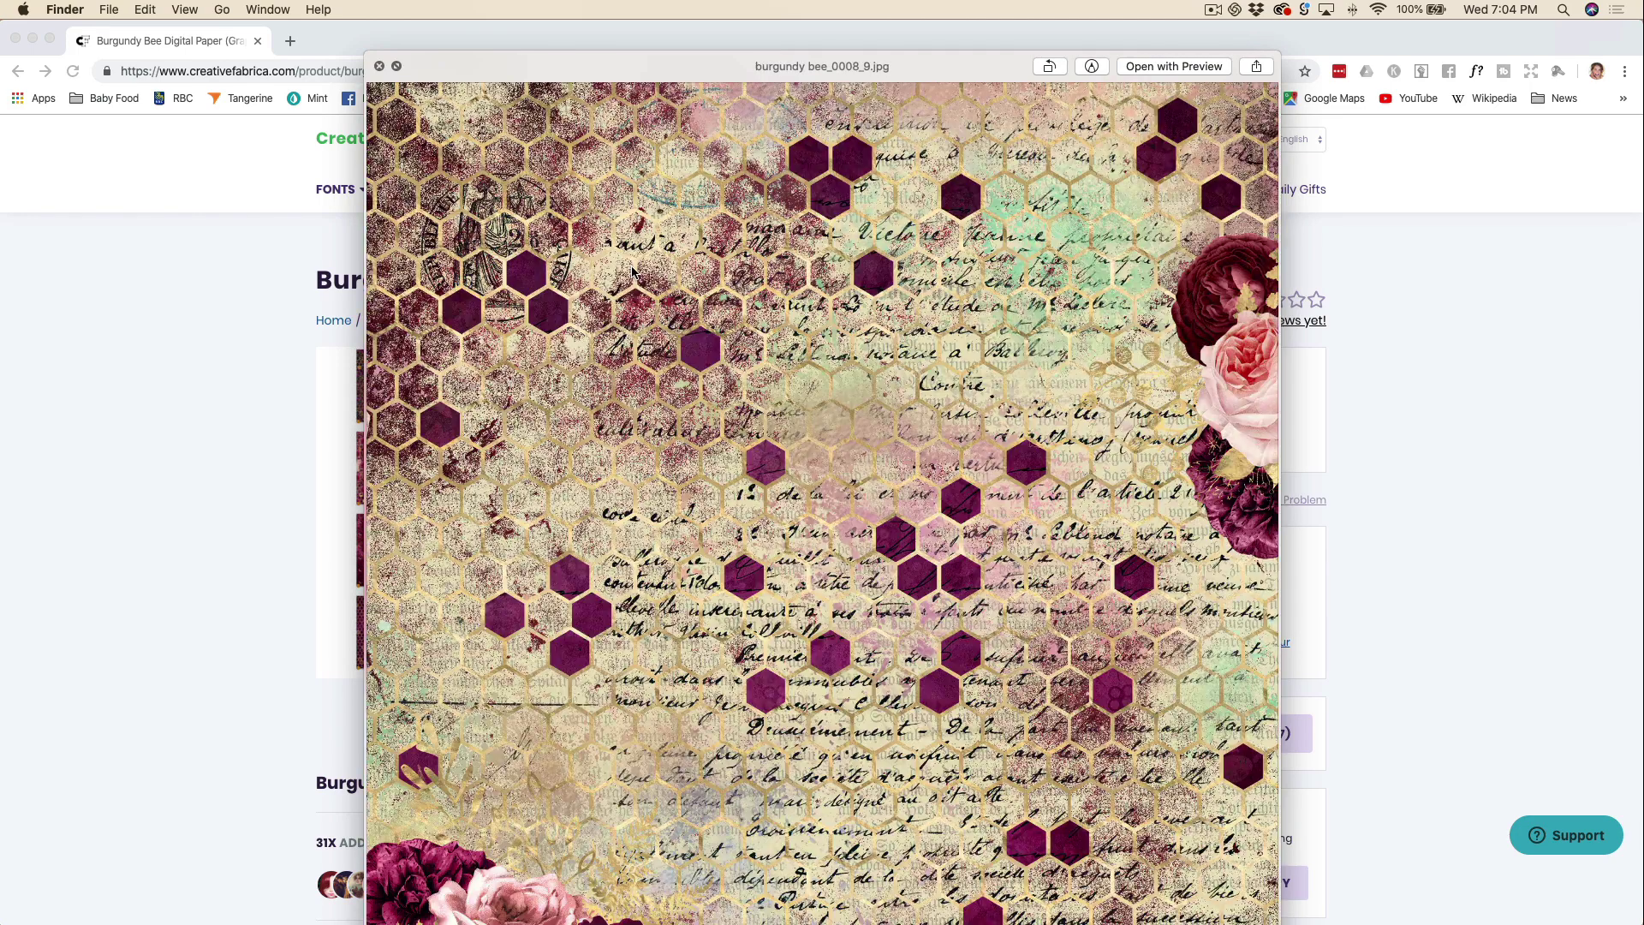
key("Down")
key("Down")
key("Down")
key("Down")
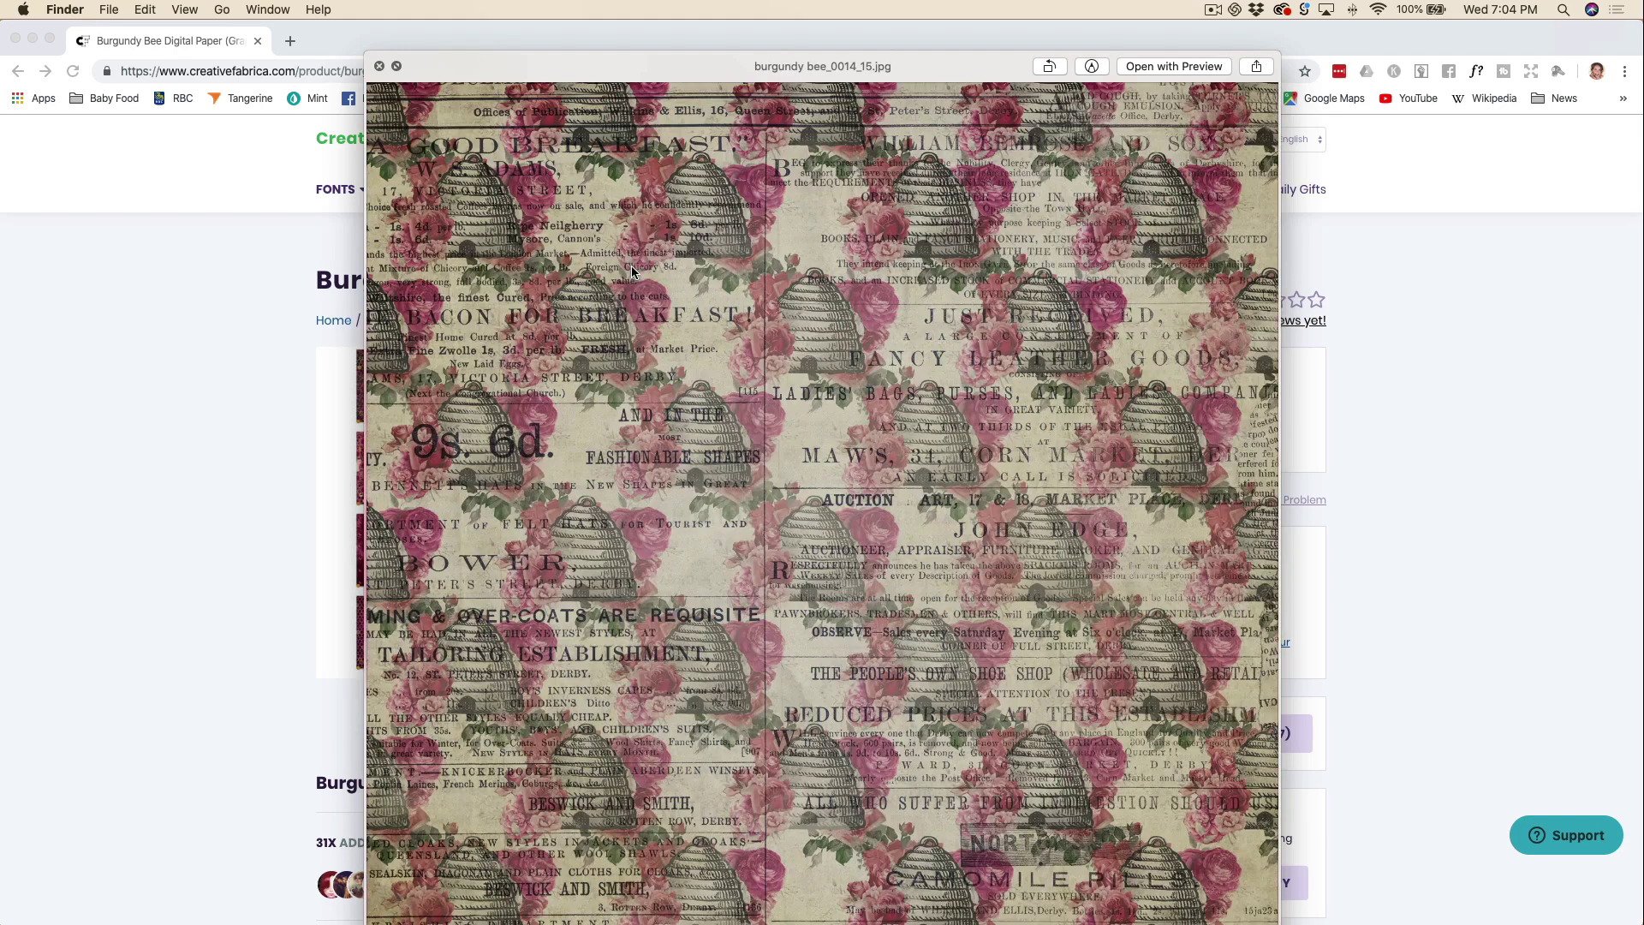
key("Down")
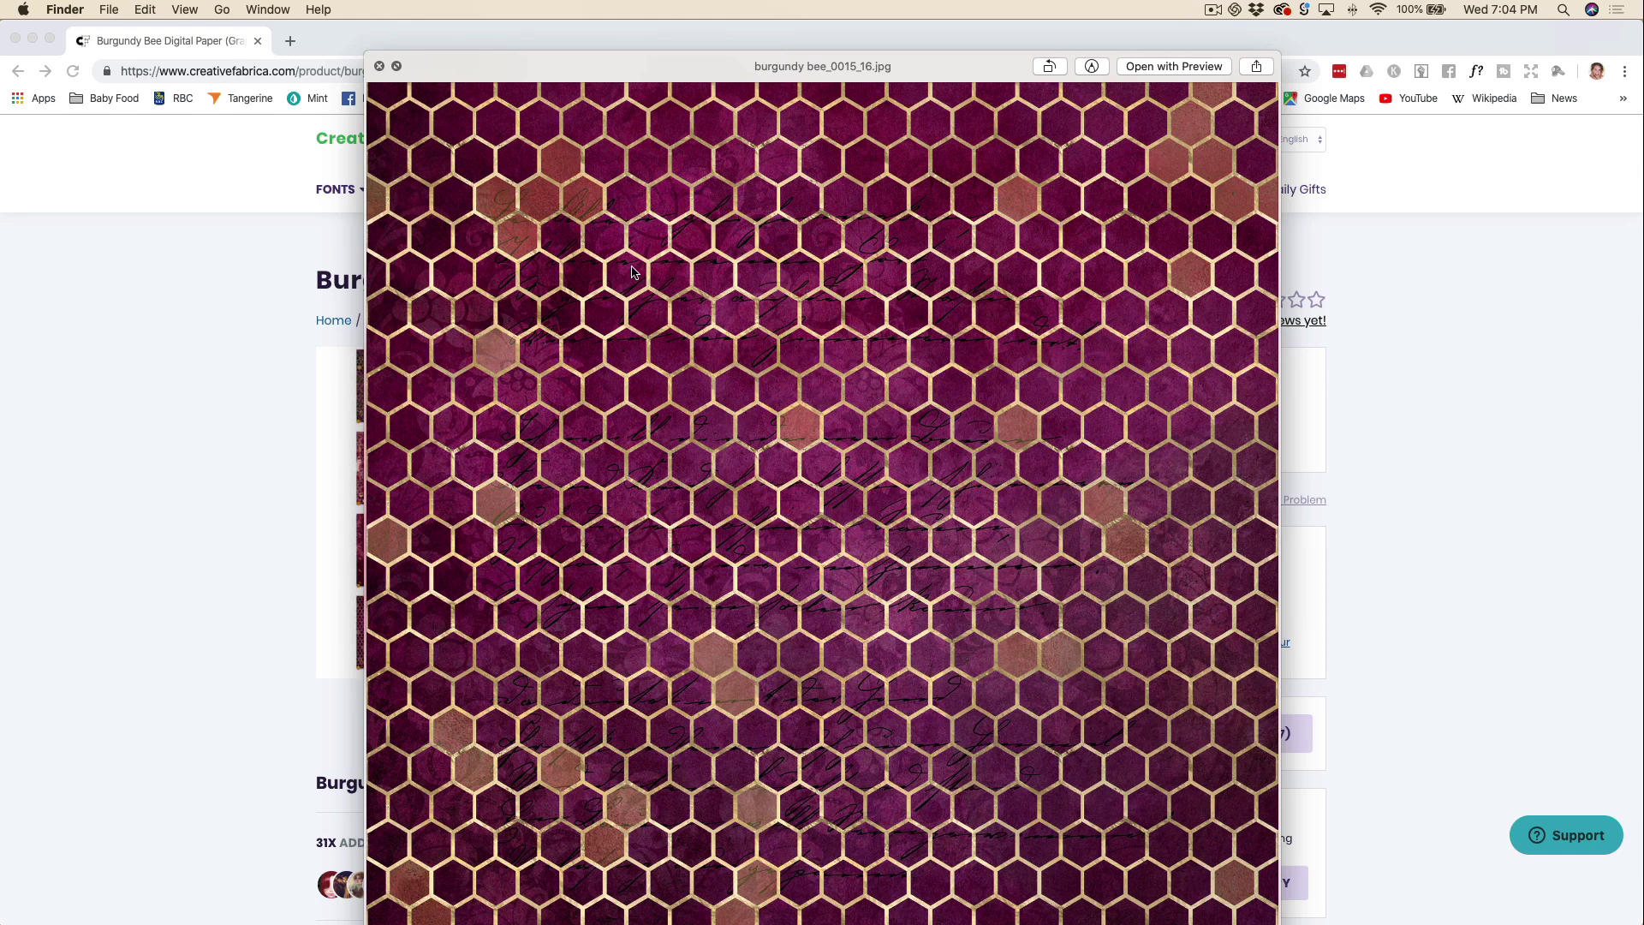
key("Down")
key("Down")
key("space")
Open burgundy bee_0000_1.jpg in Adobe Photoshop 2020.
left_click(792, 271)
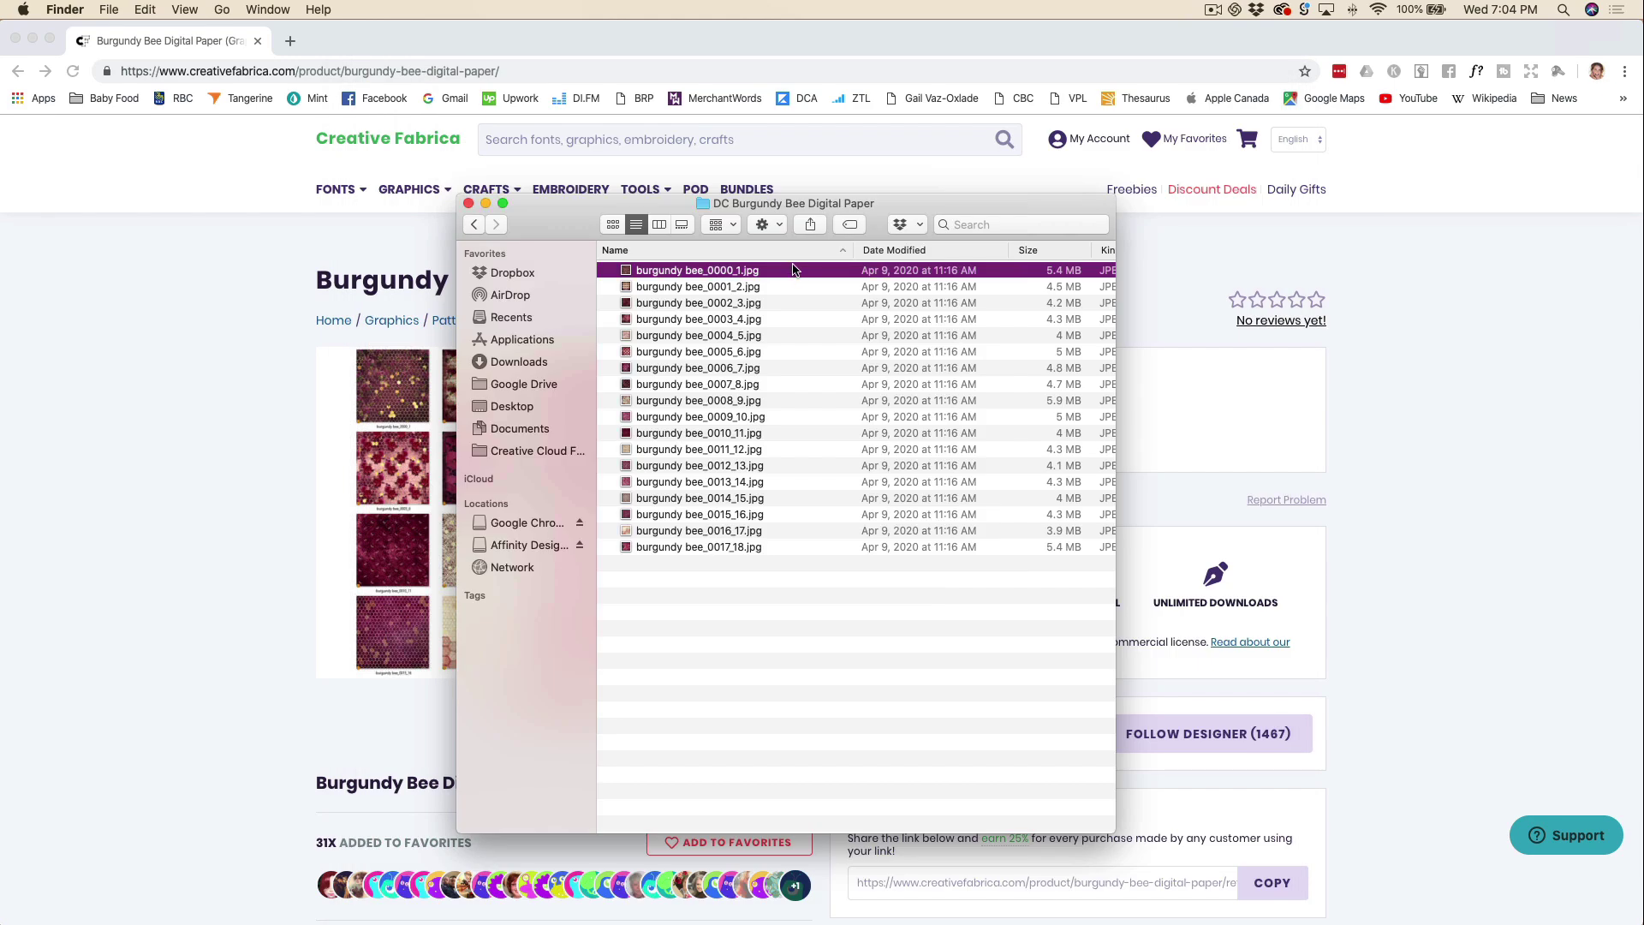
right_click(792, 272)
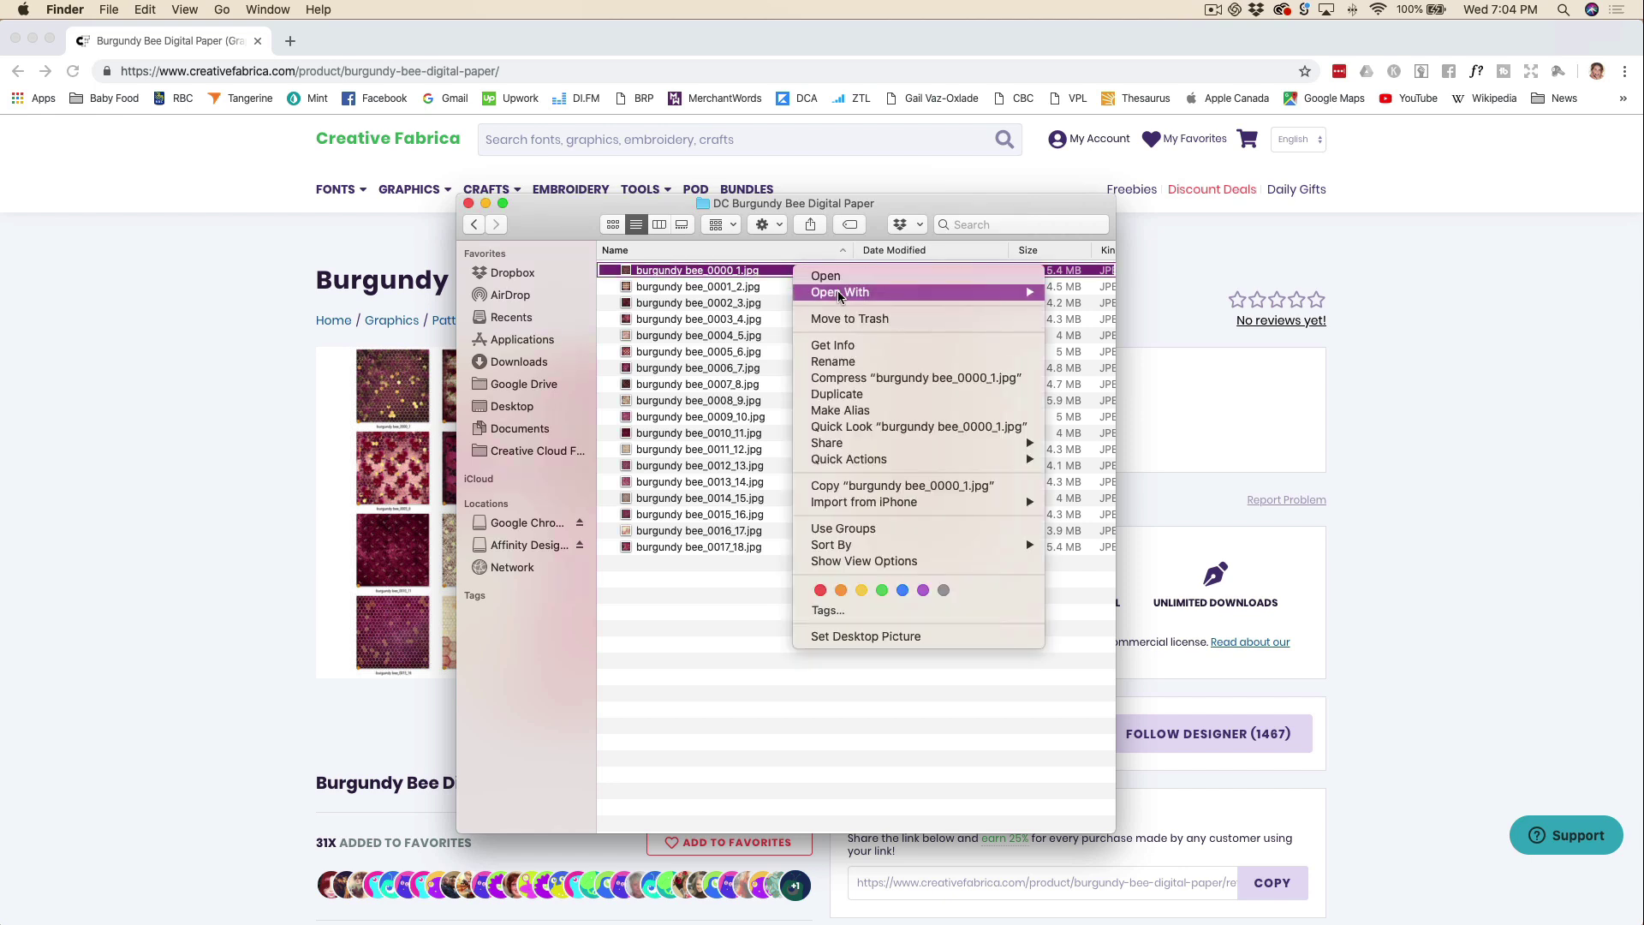
mouse_move(837, 291)
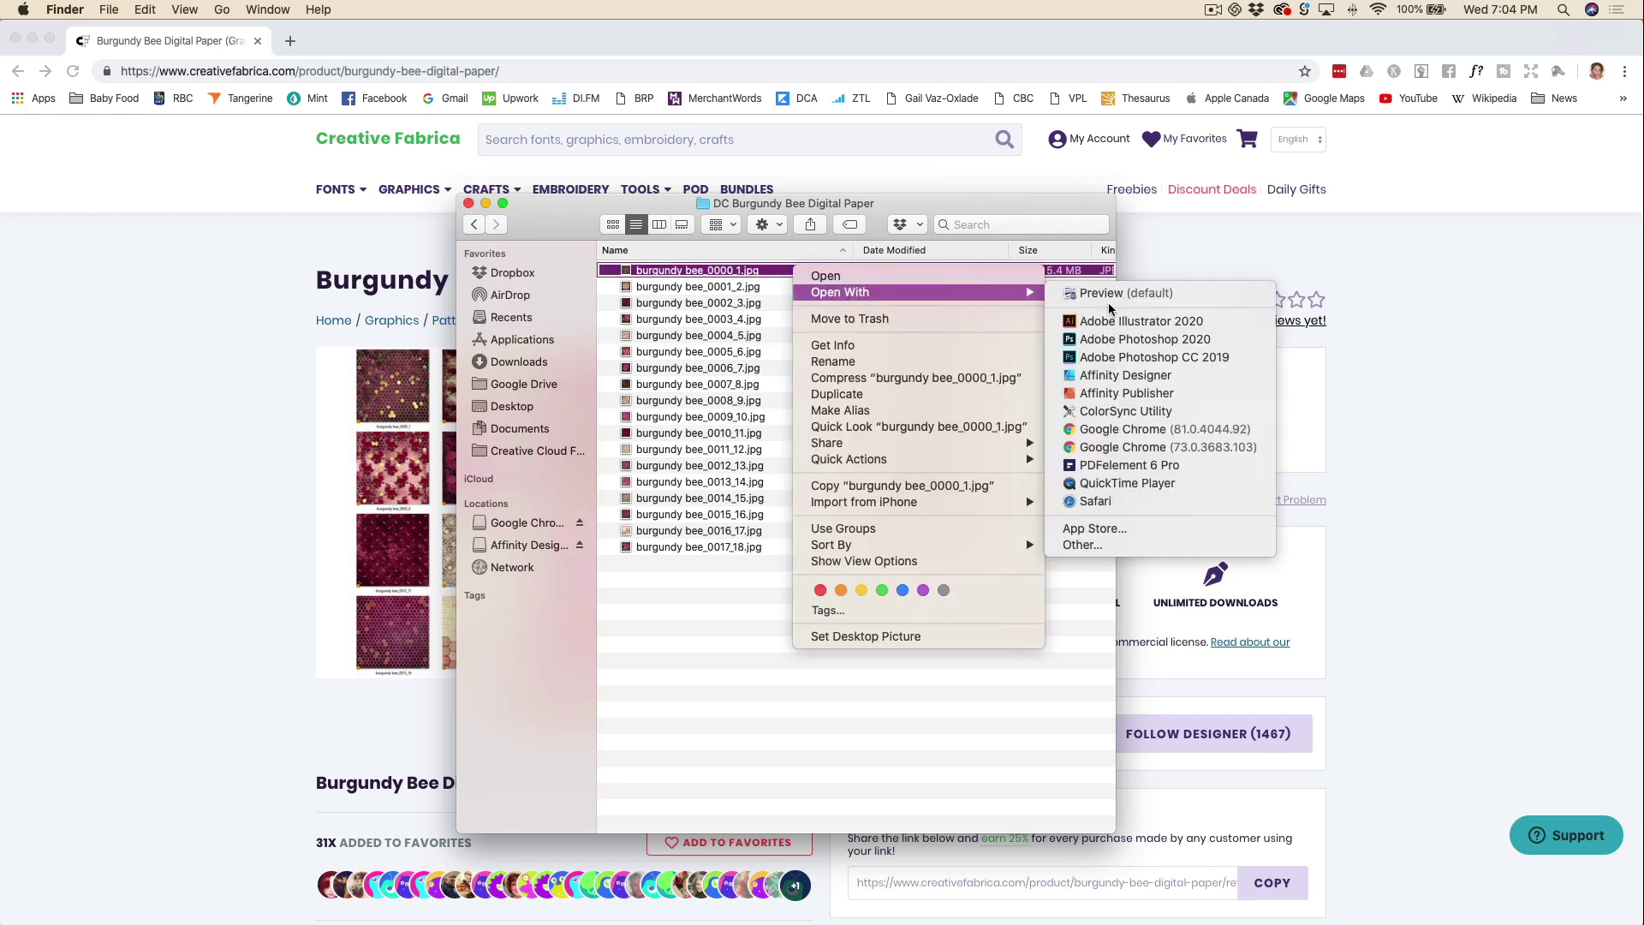
left_click(1118, 340)
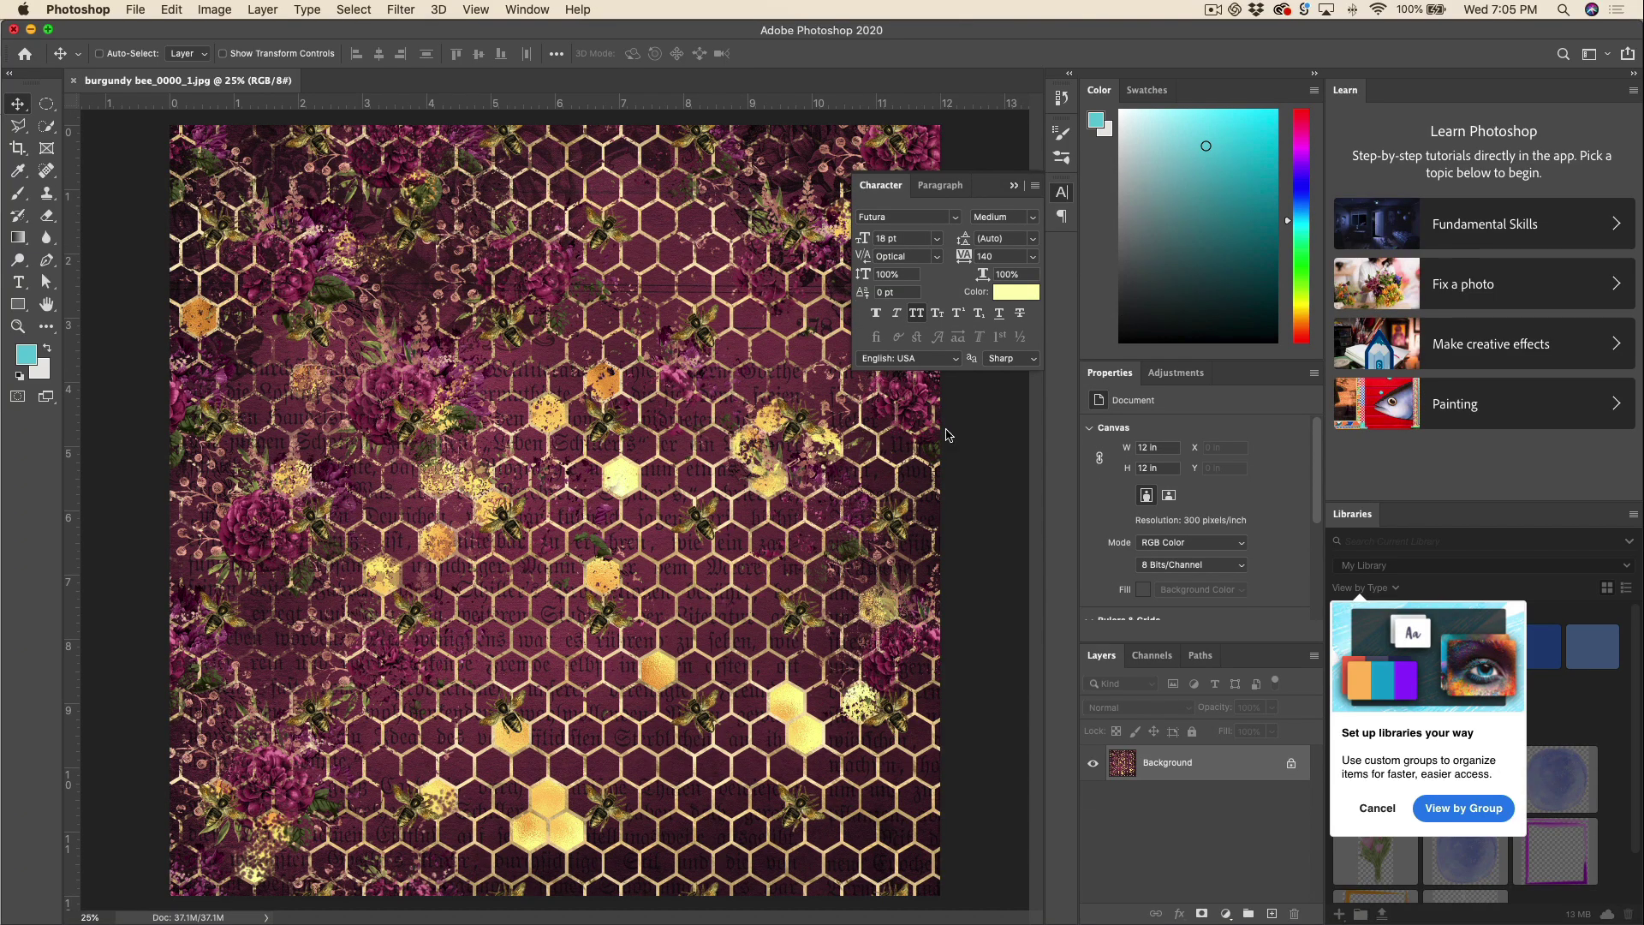
Define burgundy bee_0000_1.jpg as a pattern under its default name.
left_click(171, 10)
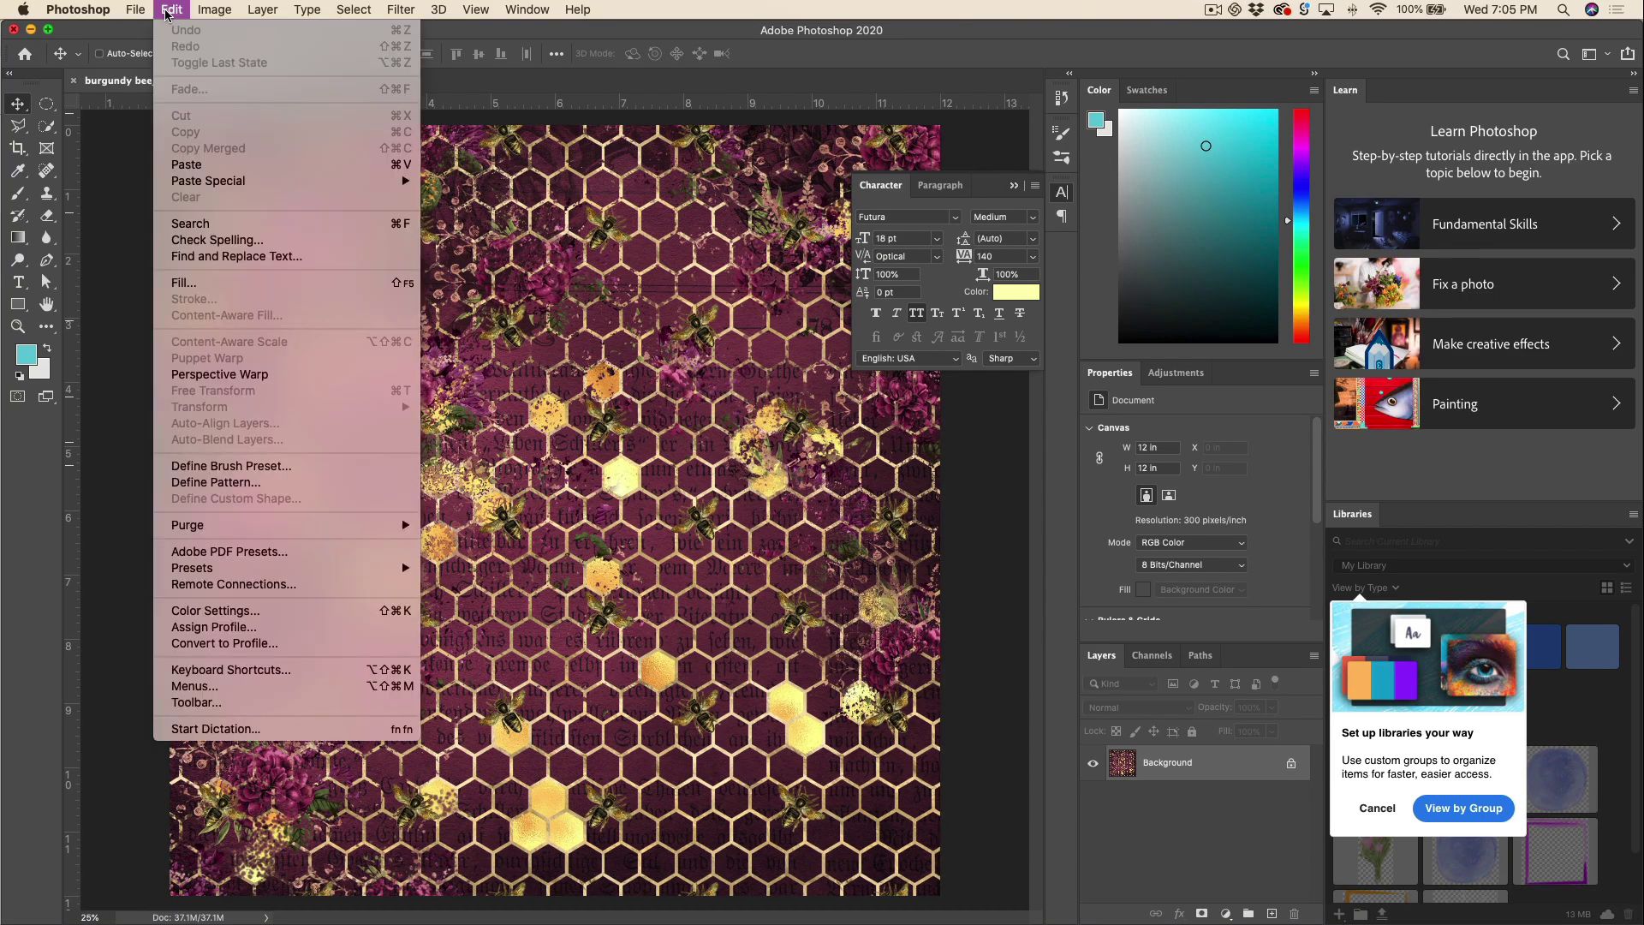
left_click(253, 484)
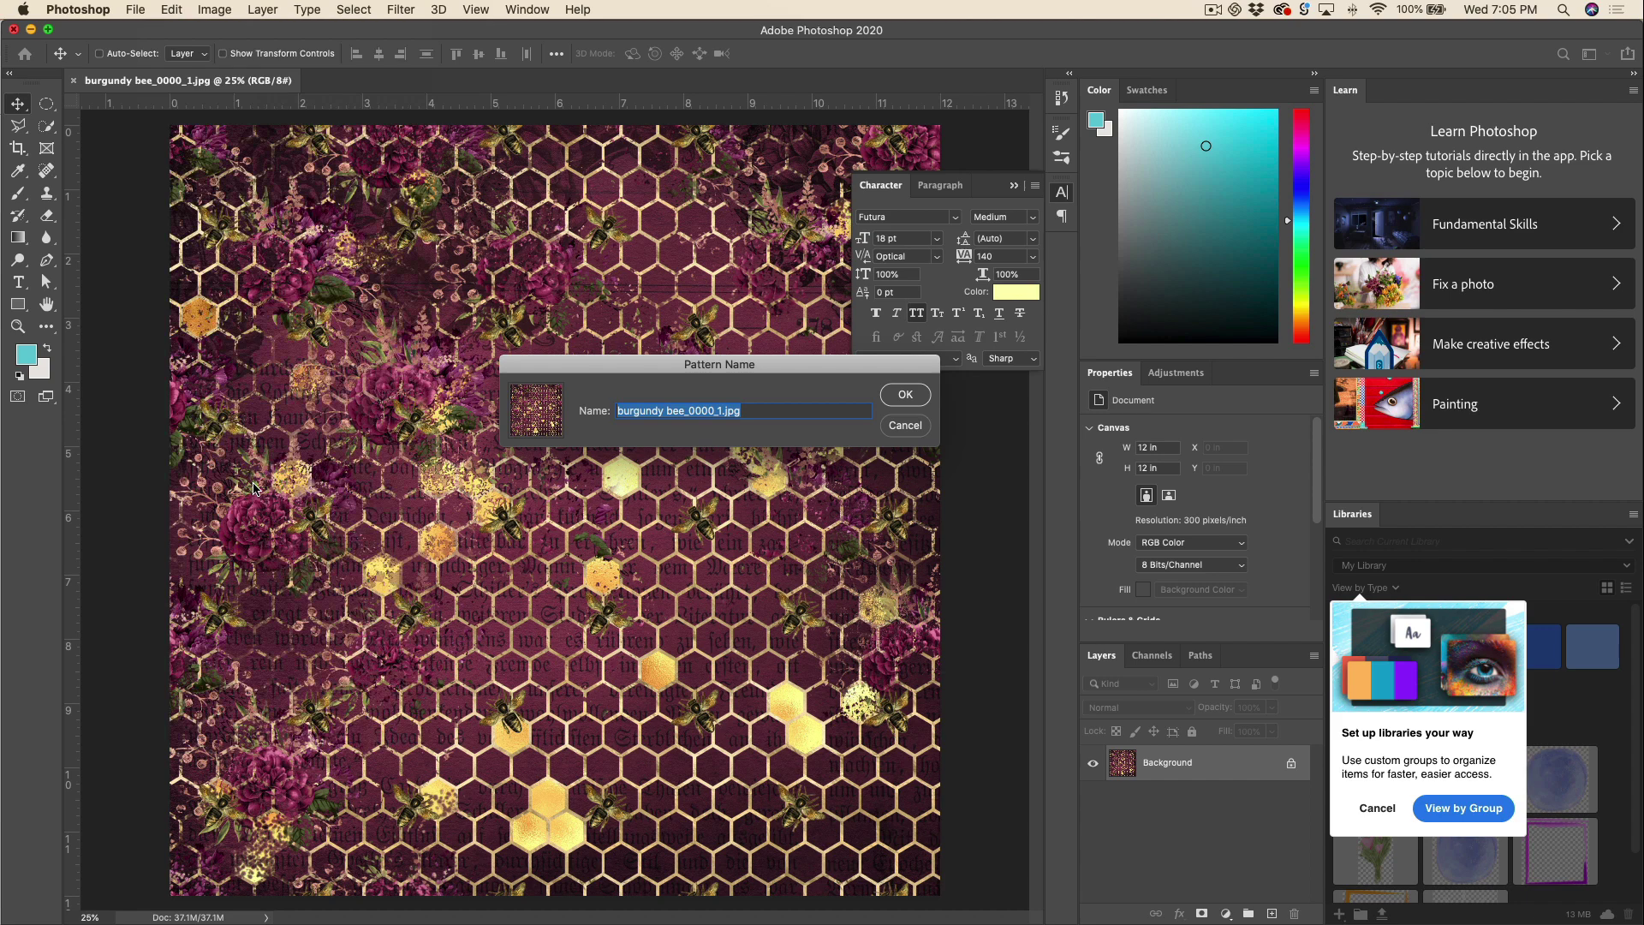
left_click(905, 396)
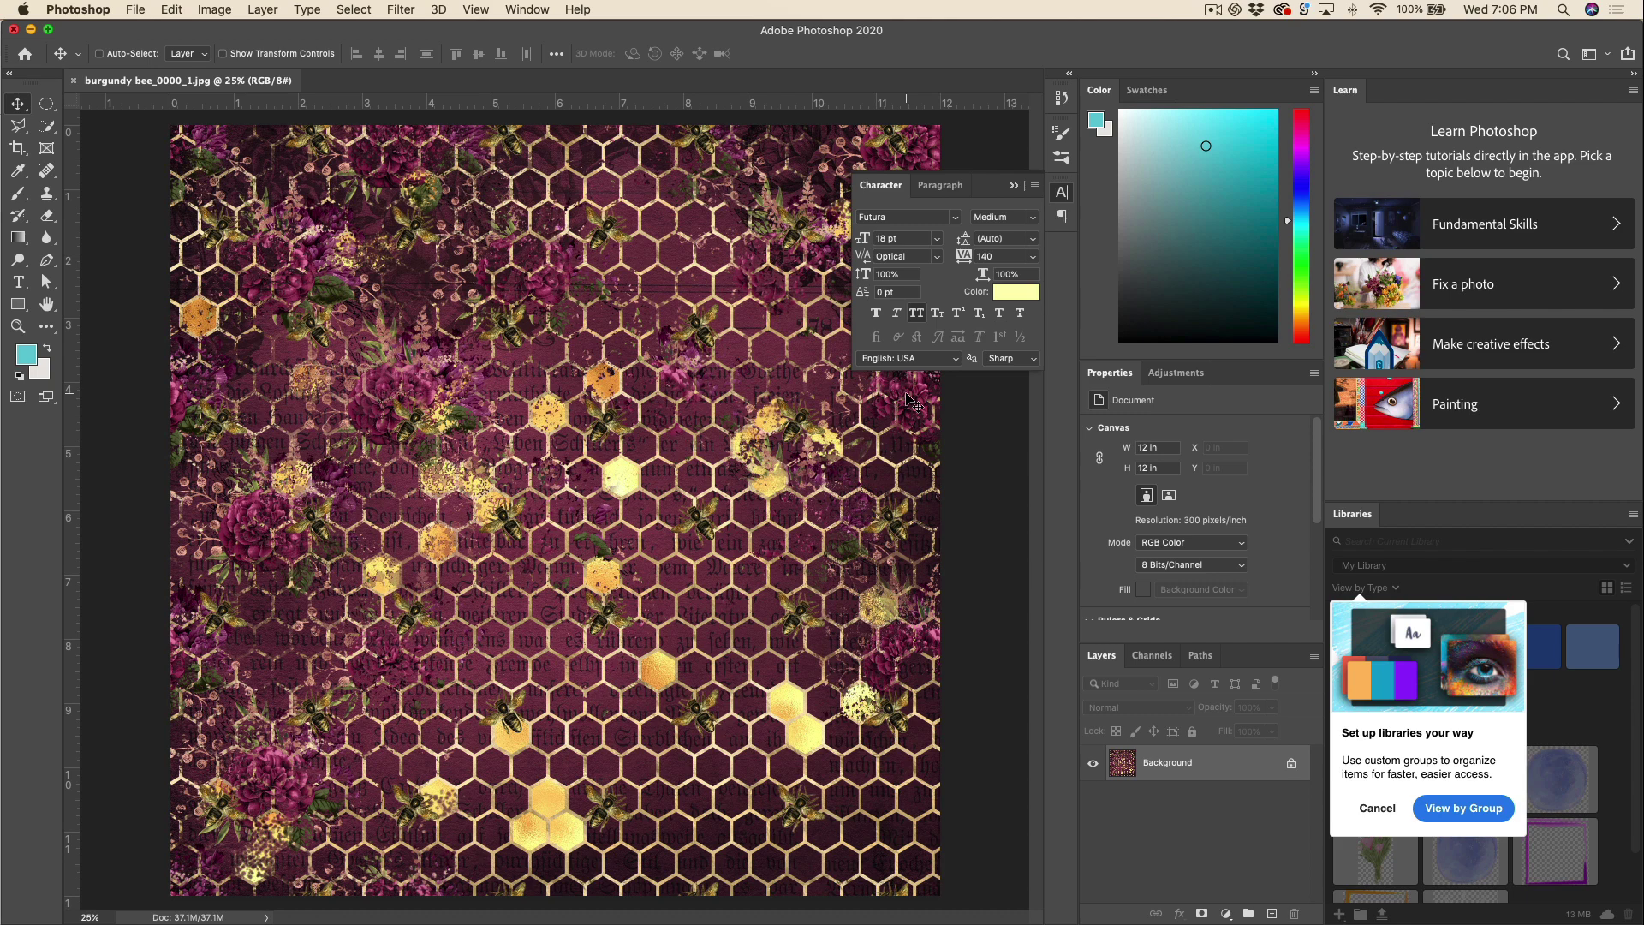
key("super+Tab")
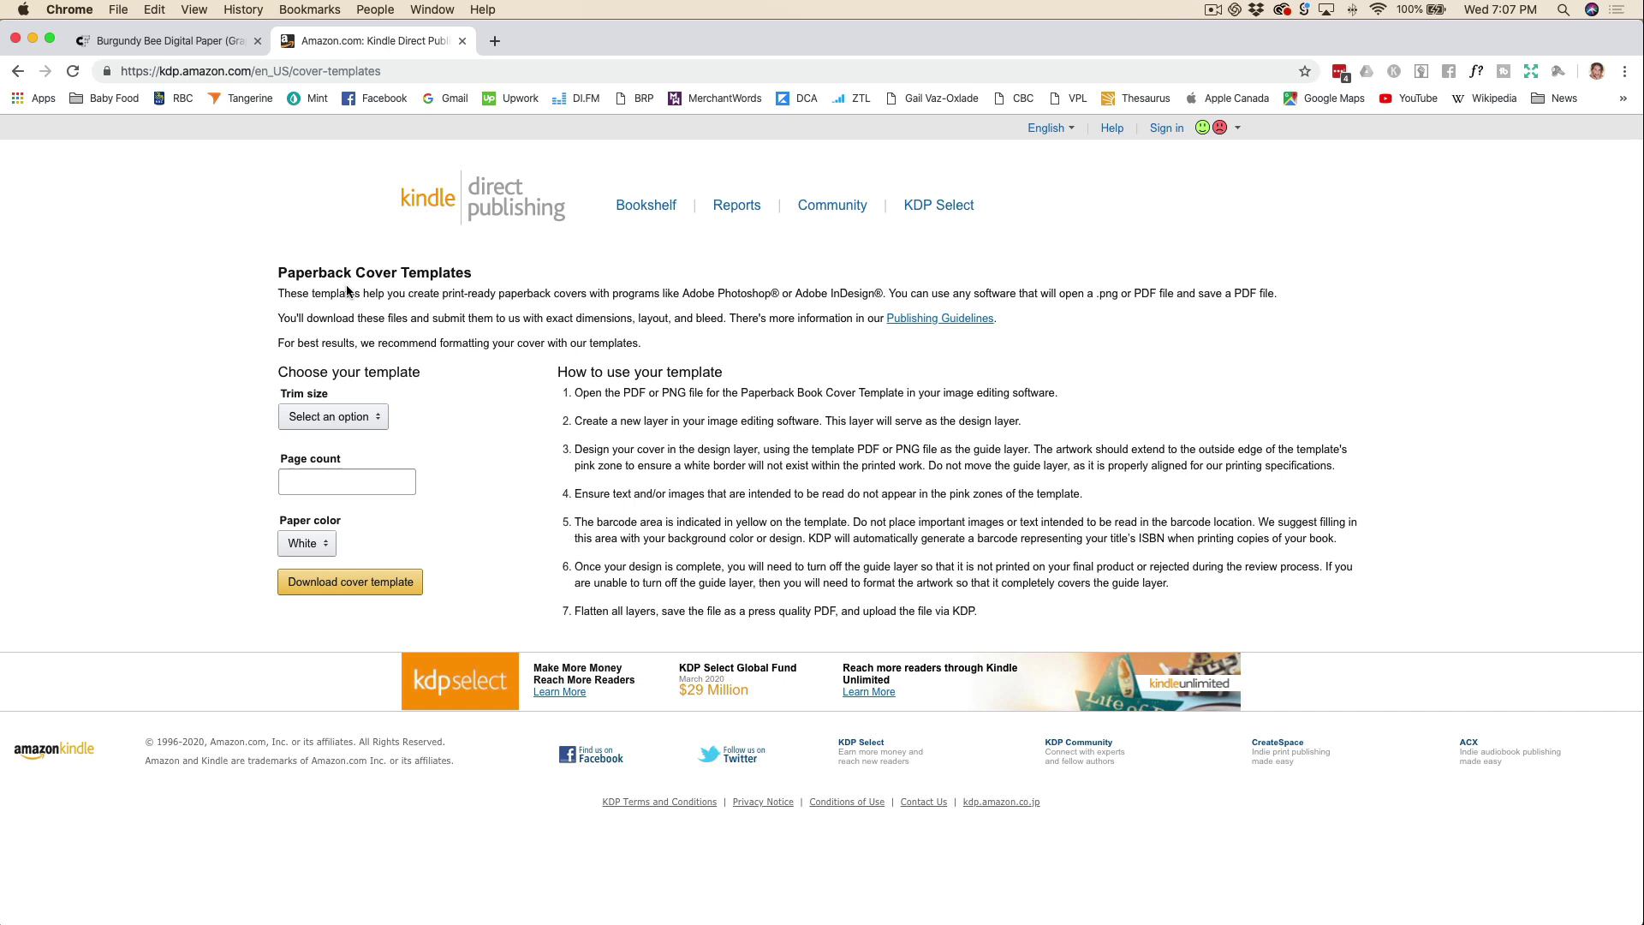
Choose the 6 x 9 in trim size and keep White as the paper colour.
left_click(385, 420)
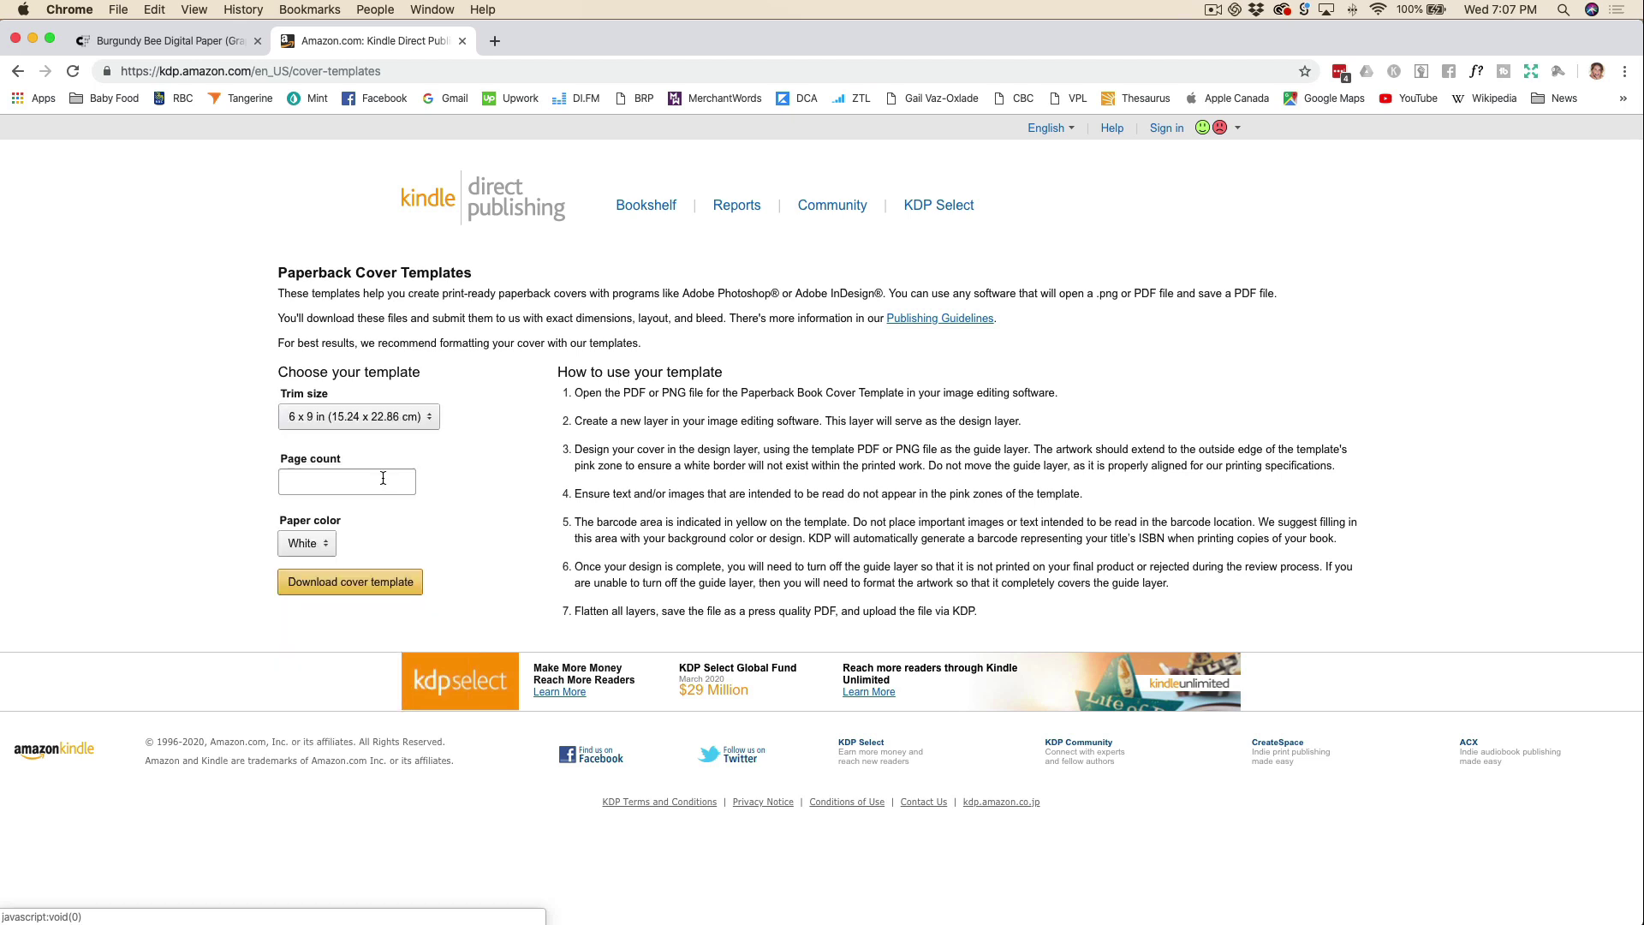
left_click(340, 479)
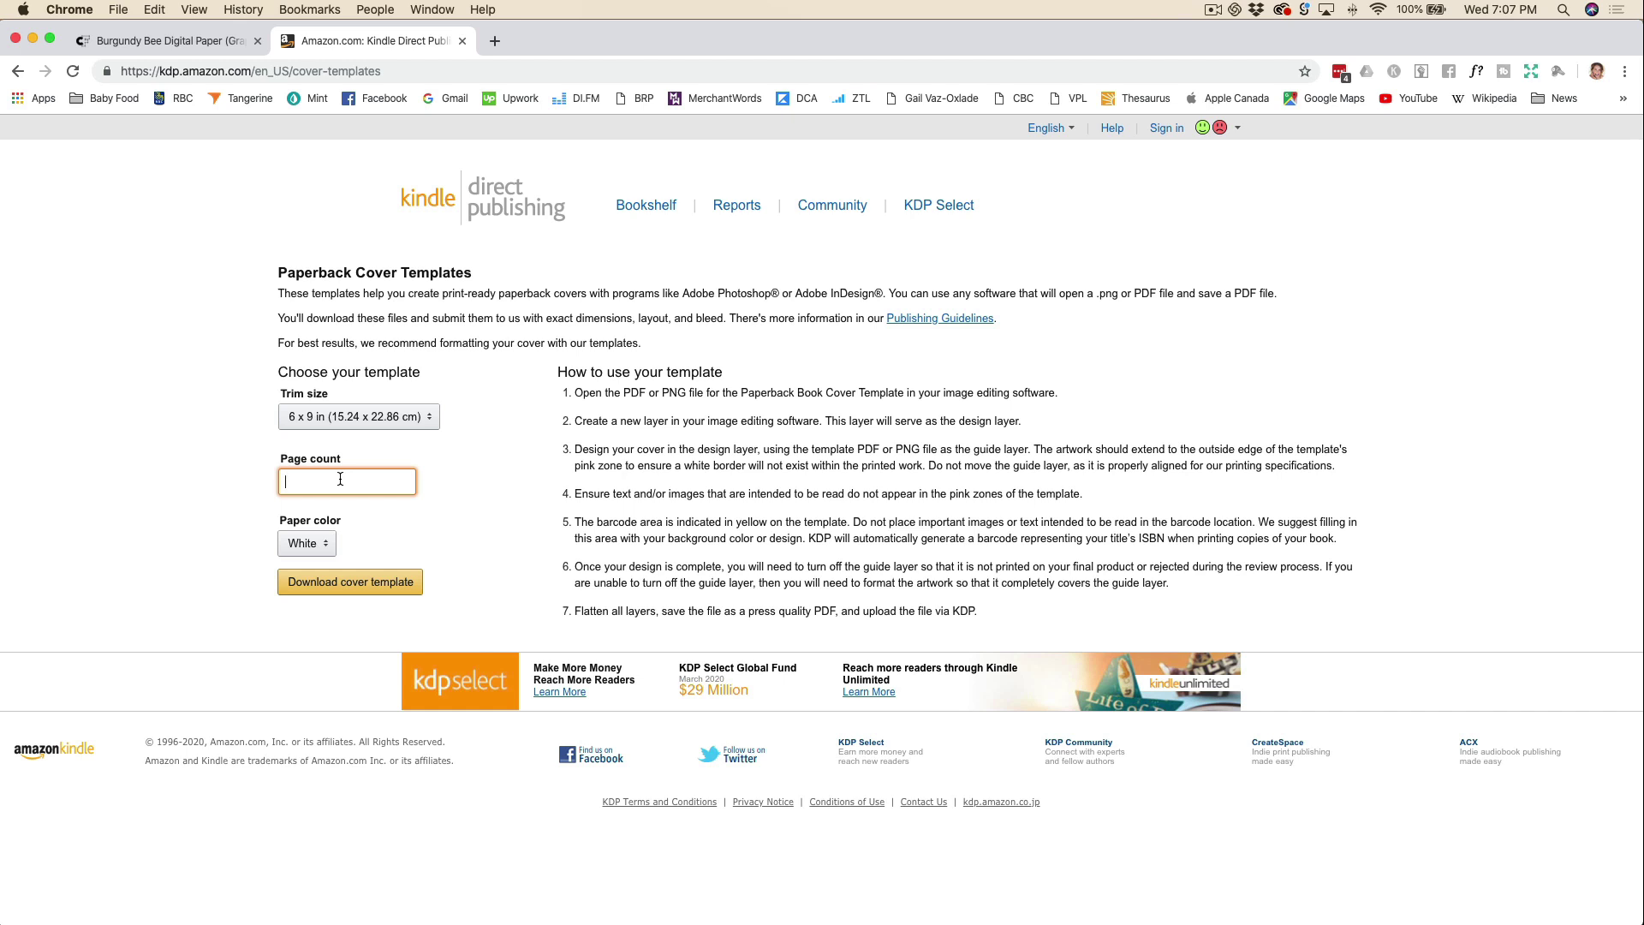
left_click(329, 544)
left_click(322, 549)
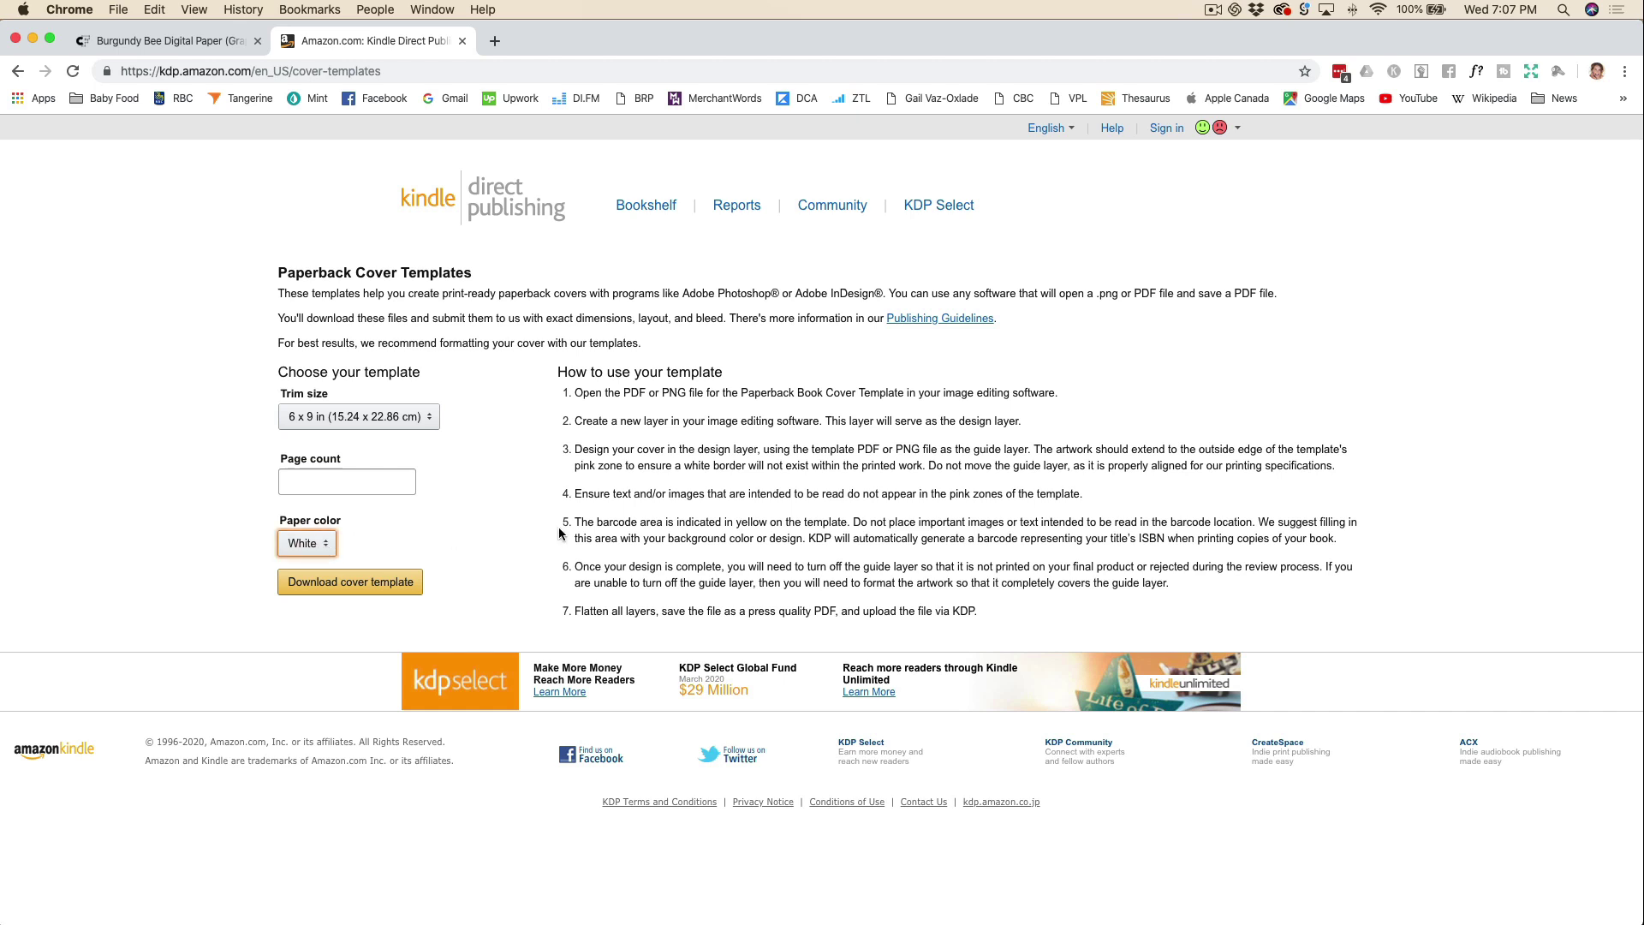
Open Cover-Template-6x9-150.pdf from the Working Files folder in Adobe Photoshop 2020.
key("super+Tab")
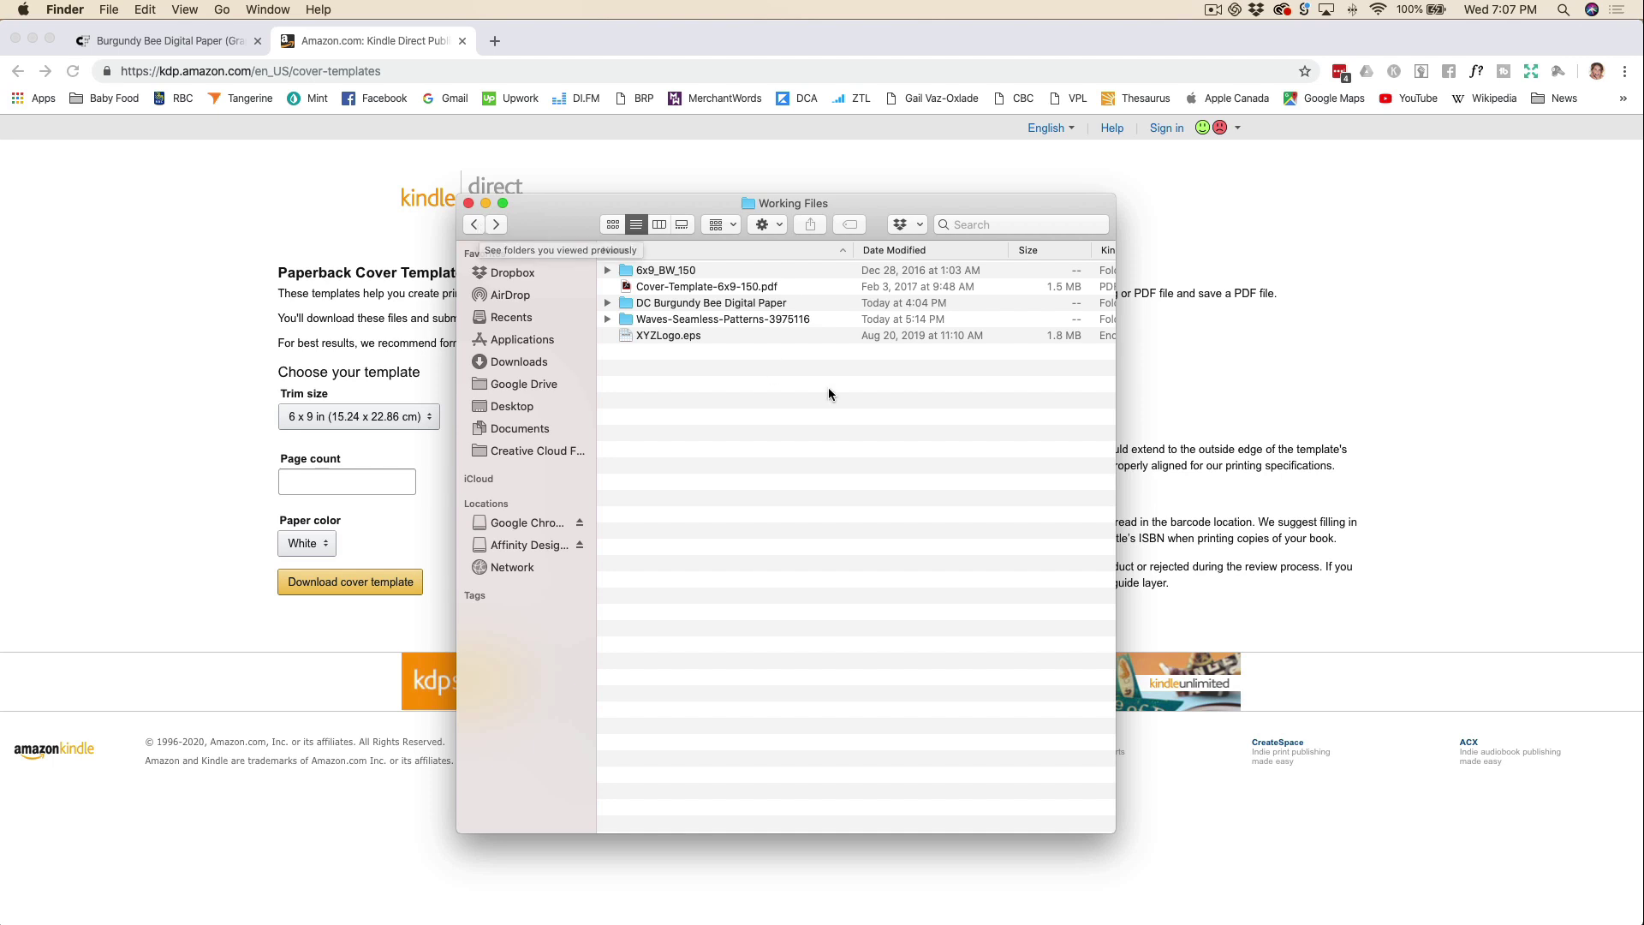
left_click(720, 289)
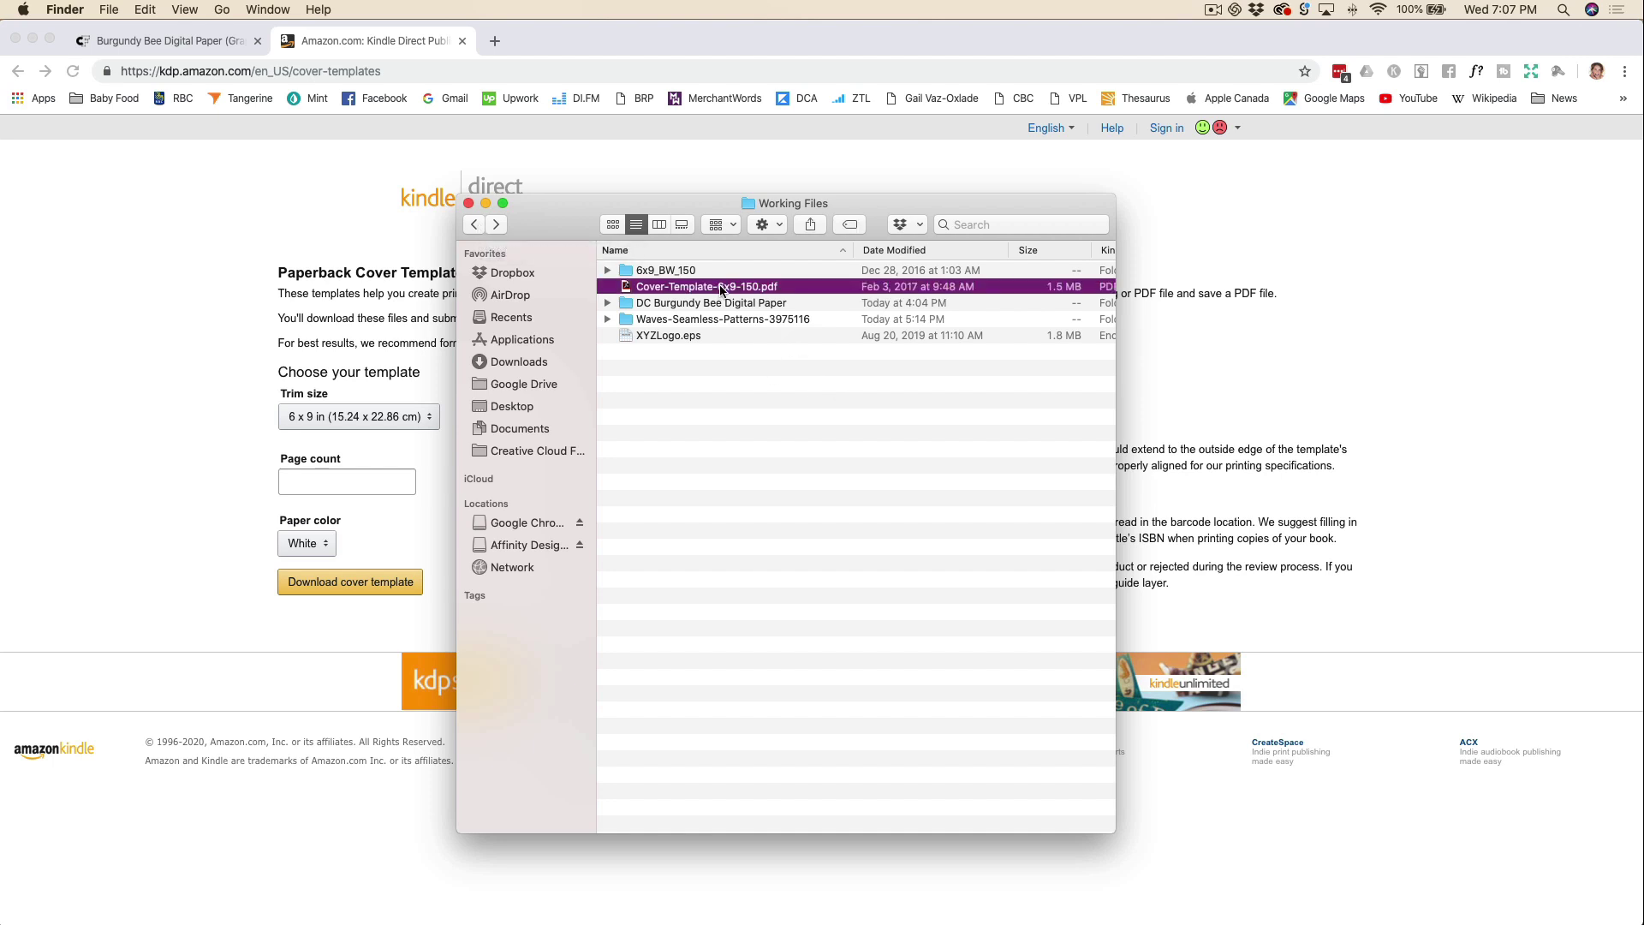
right_click(720, 288)
mouse_move(775, 311)
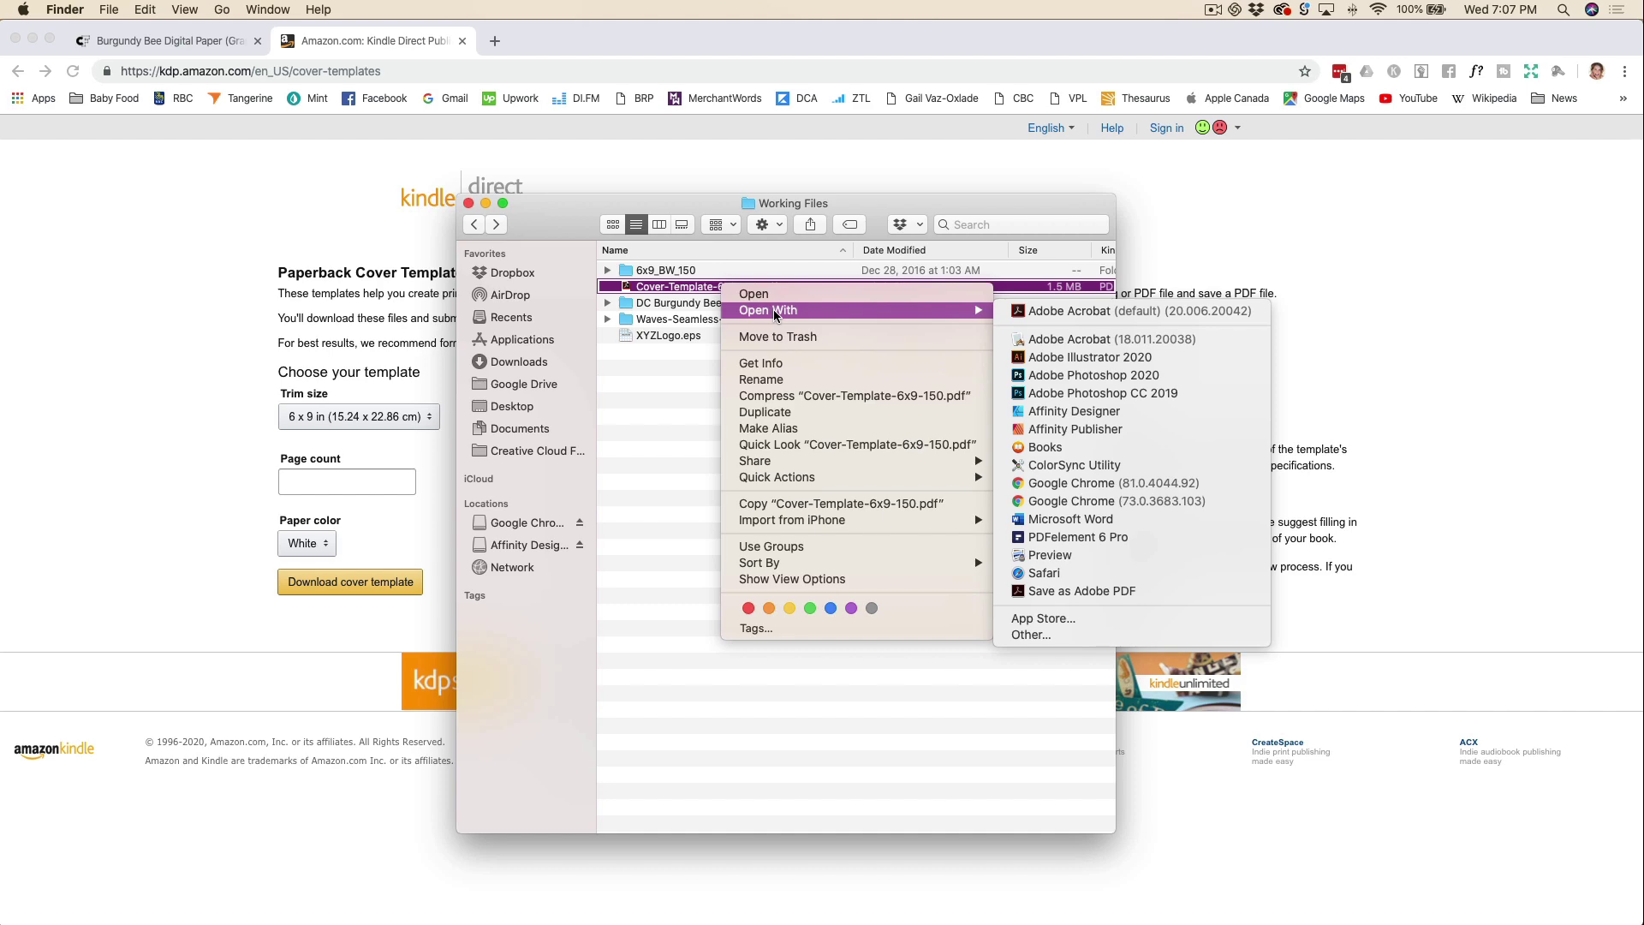
left_click(1127, 377)
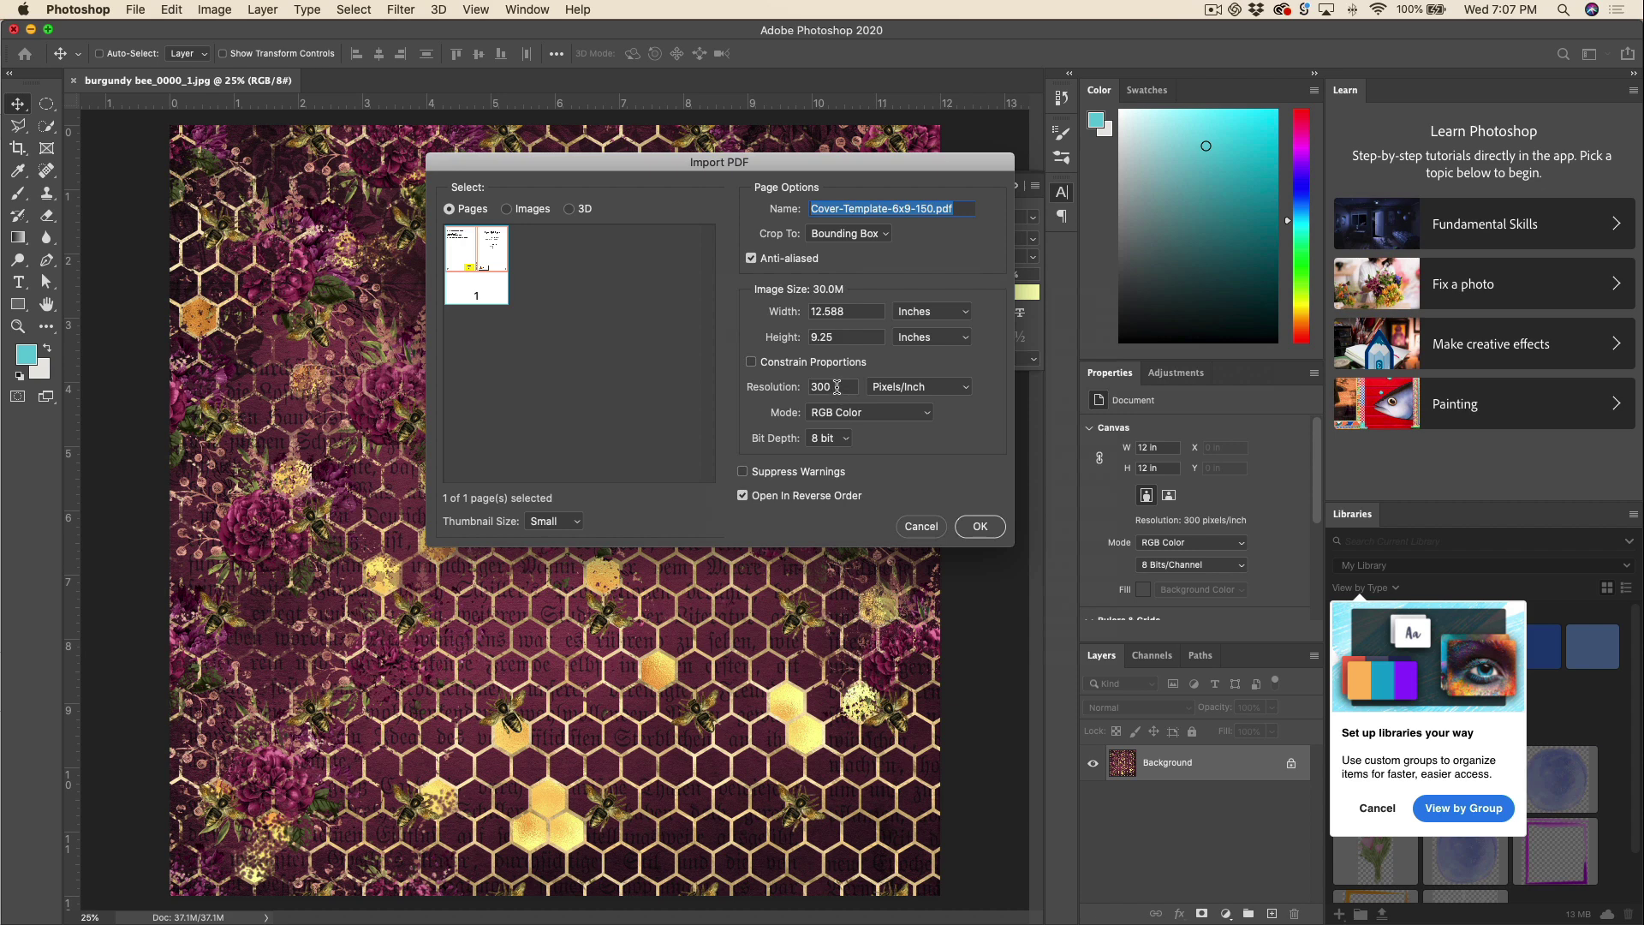
Import page 1 of the template at 300 pixels/inch in CMYK Color mode.
double_click(805, 387)
left_click(926, 415)
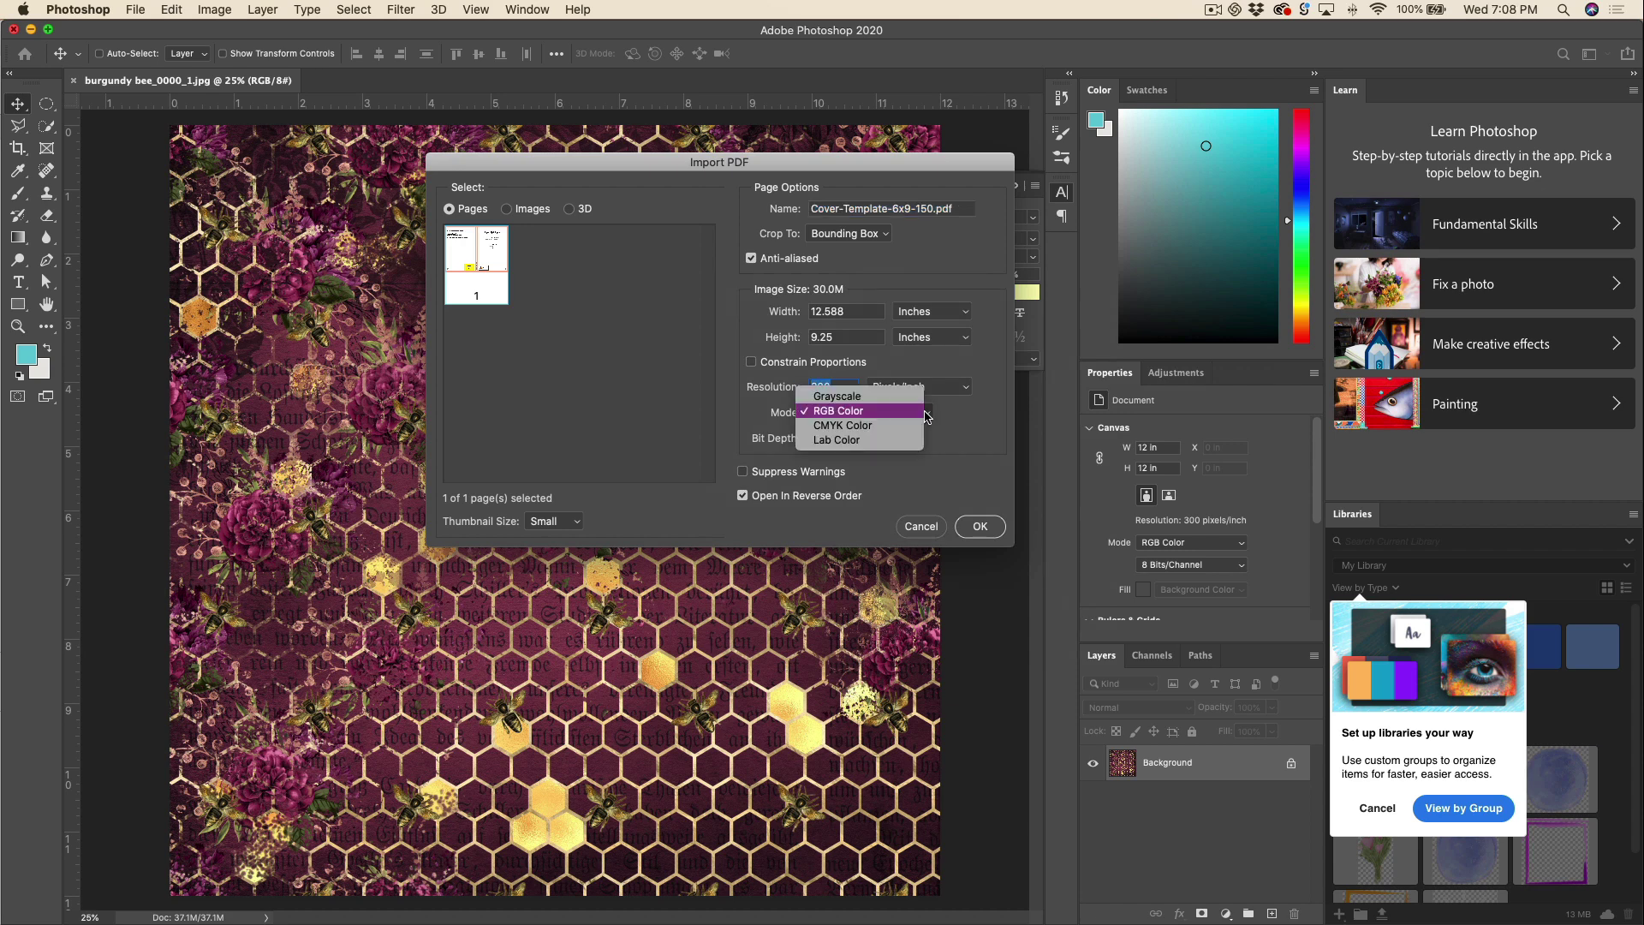
left_click(903, 426)
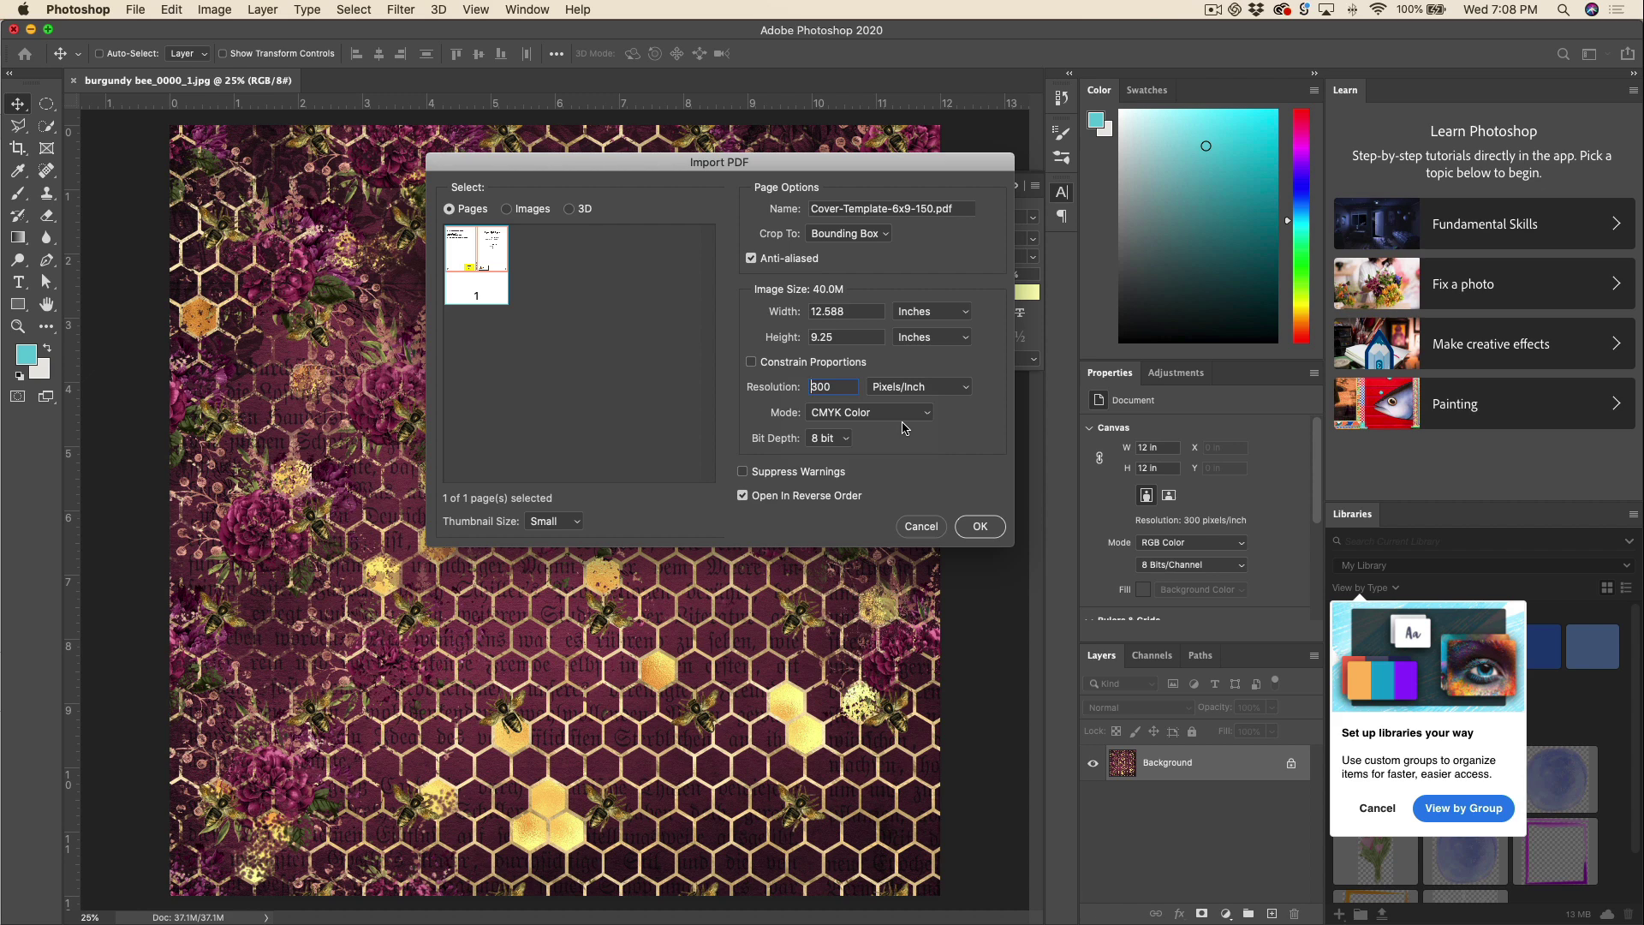
left_click(981, 531)
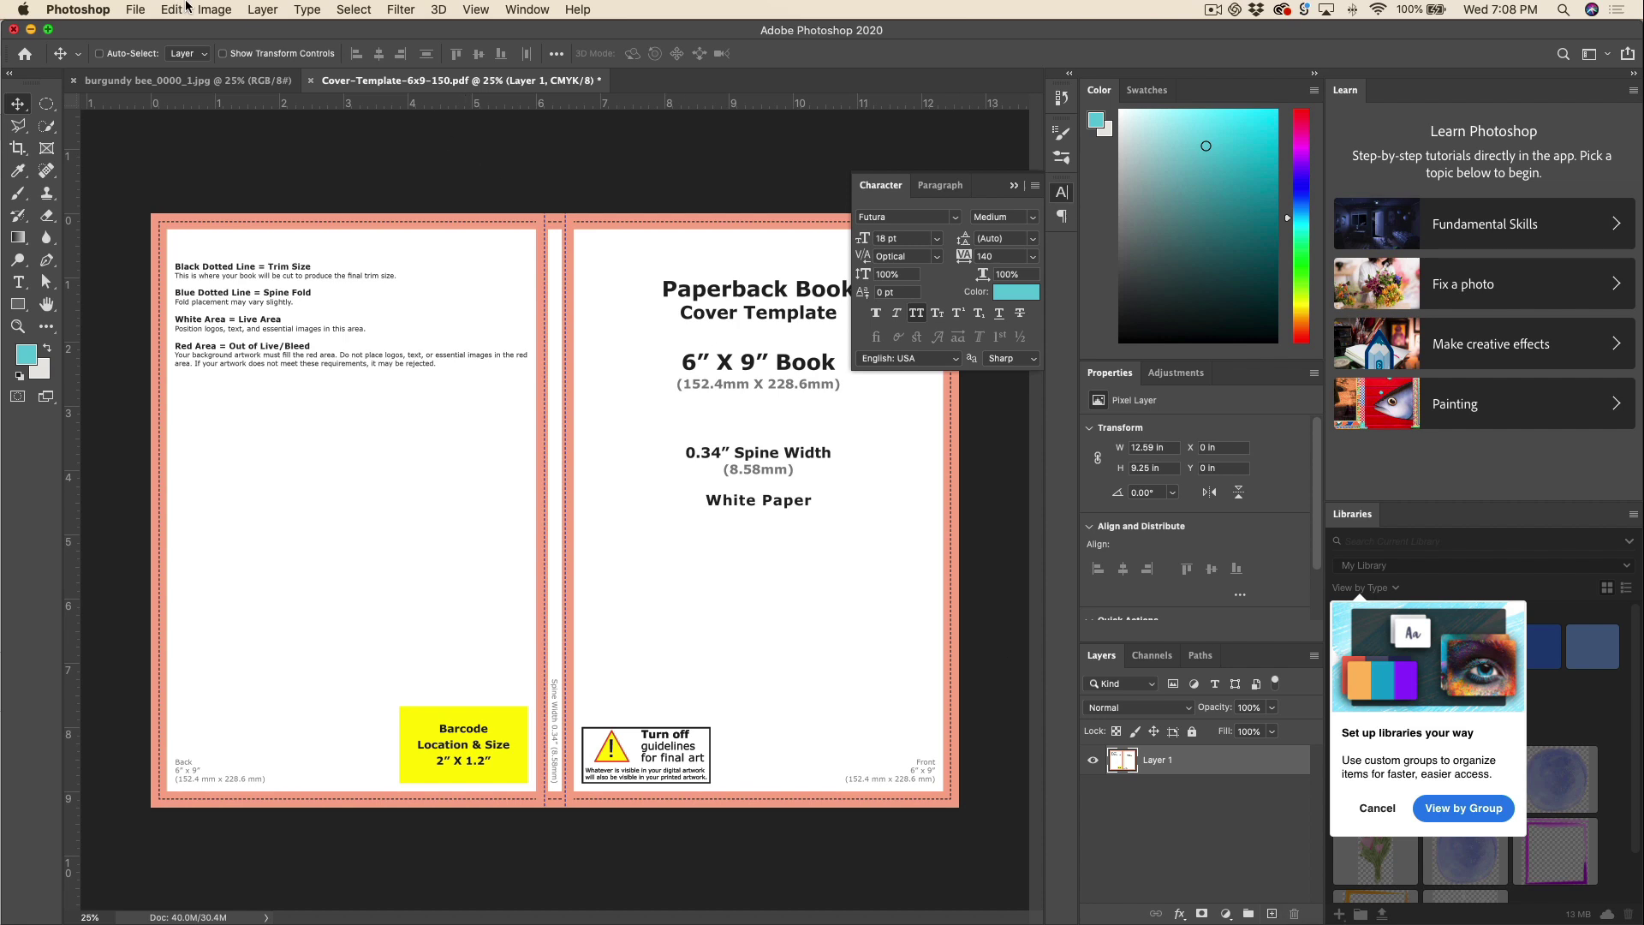
Create a new pattern fill layer named Pattern Fill 1.
left_click(262, 11)
mouse_move(308, 227)
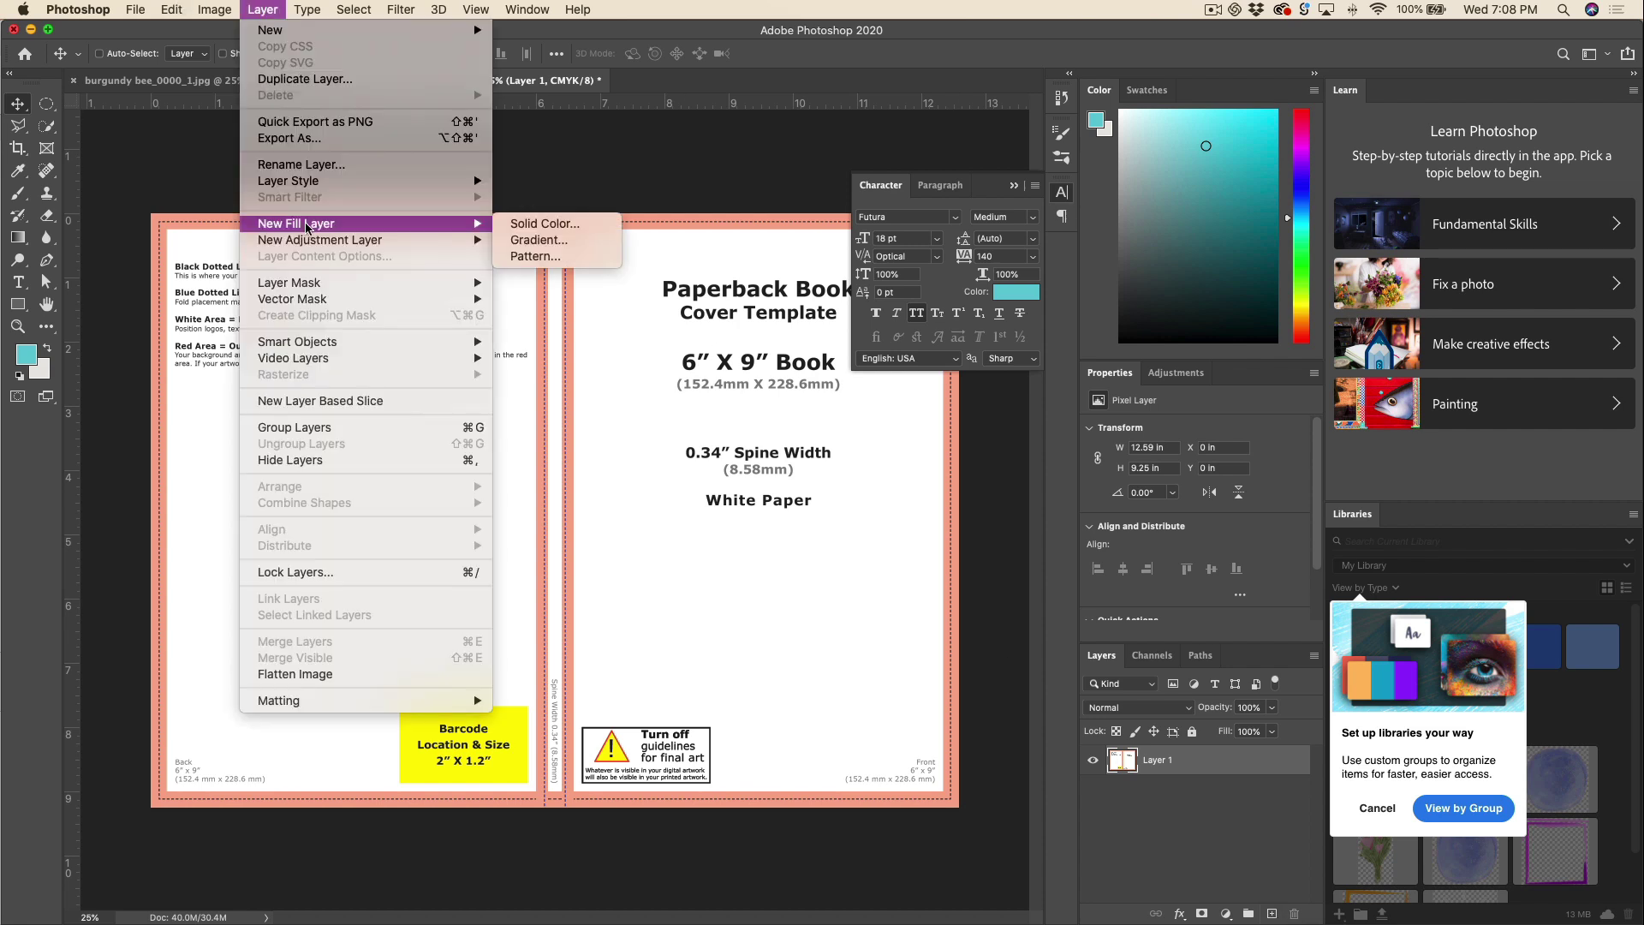
left_click(543, 257)
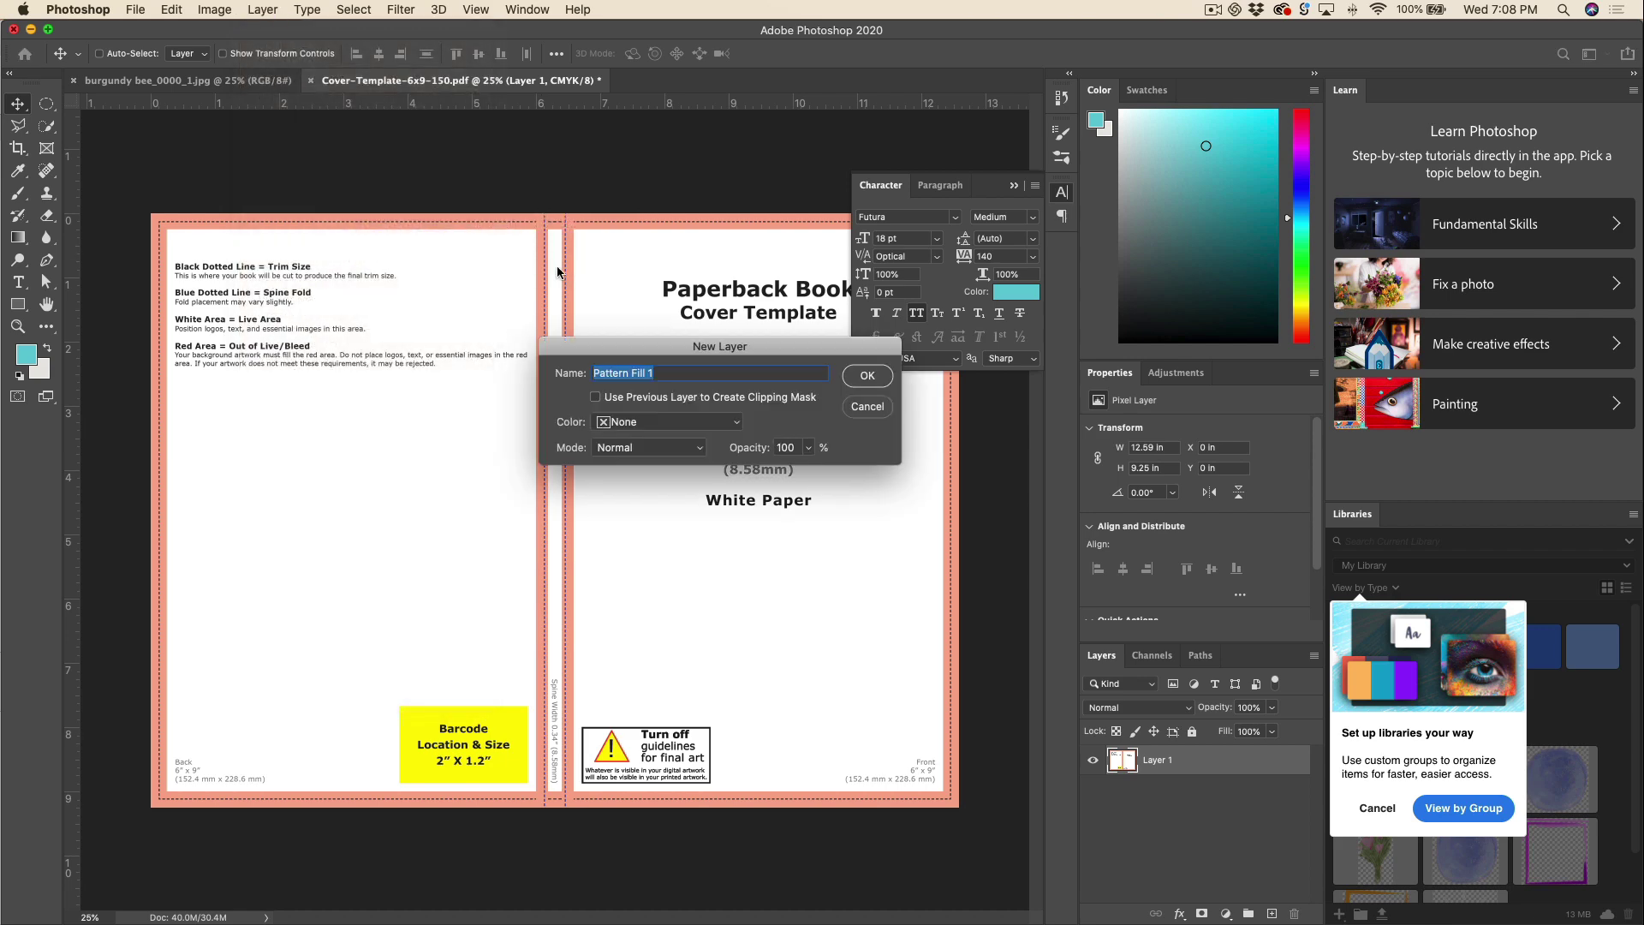
left_click(867, 376)
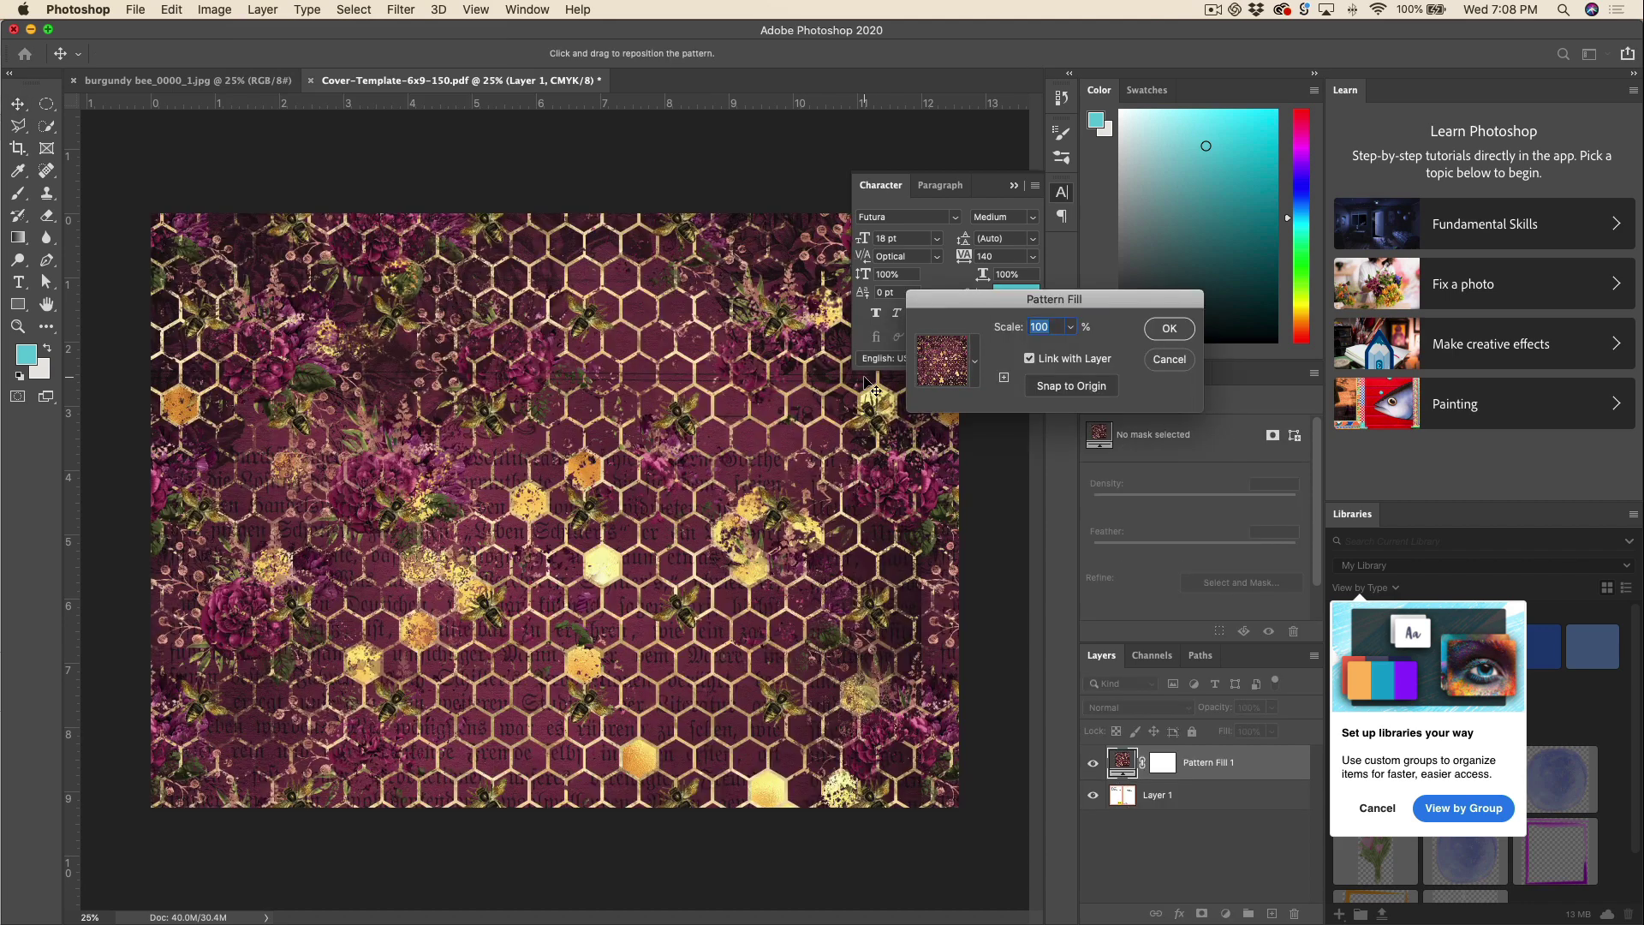
Fill it with the burgundy bee honeycomb pattern at 111% scale.
left_click(975, 364)
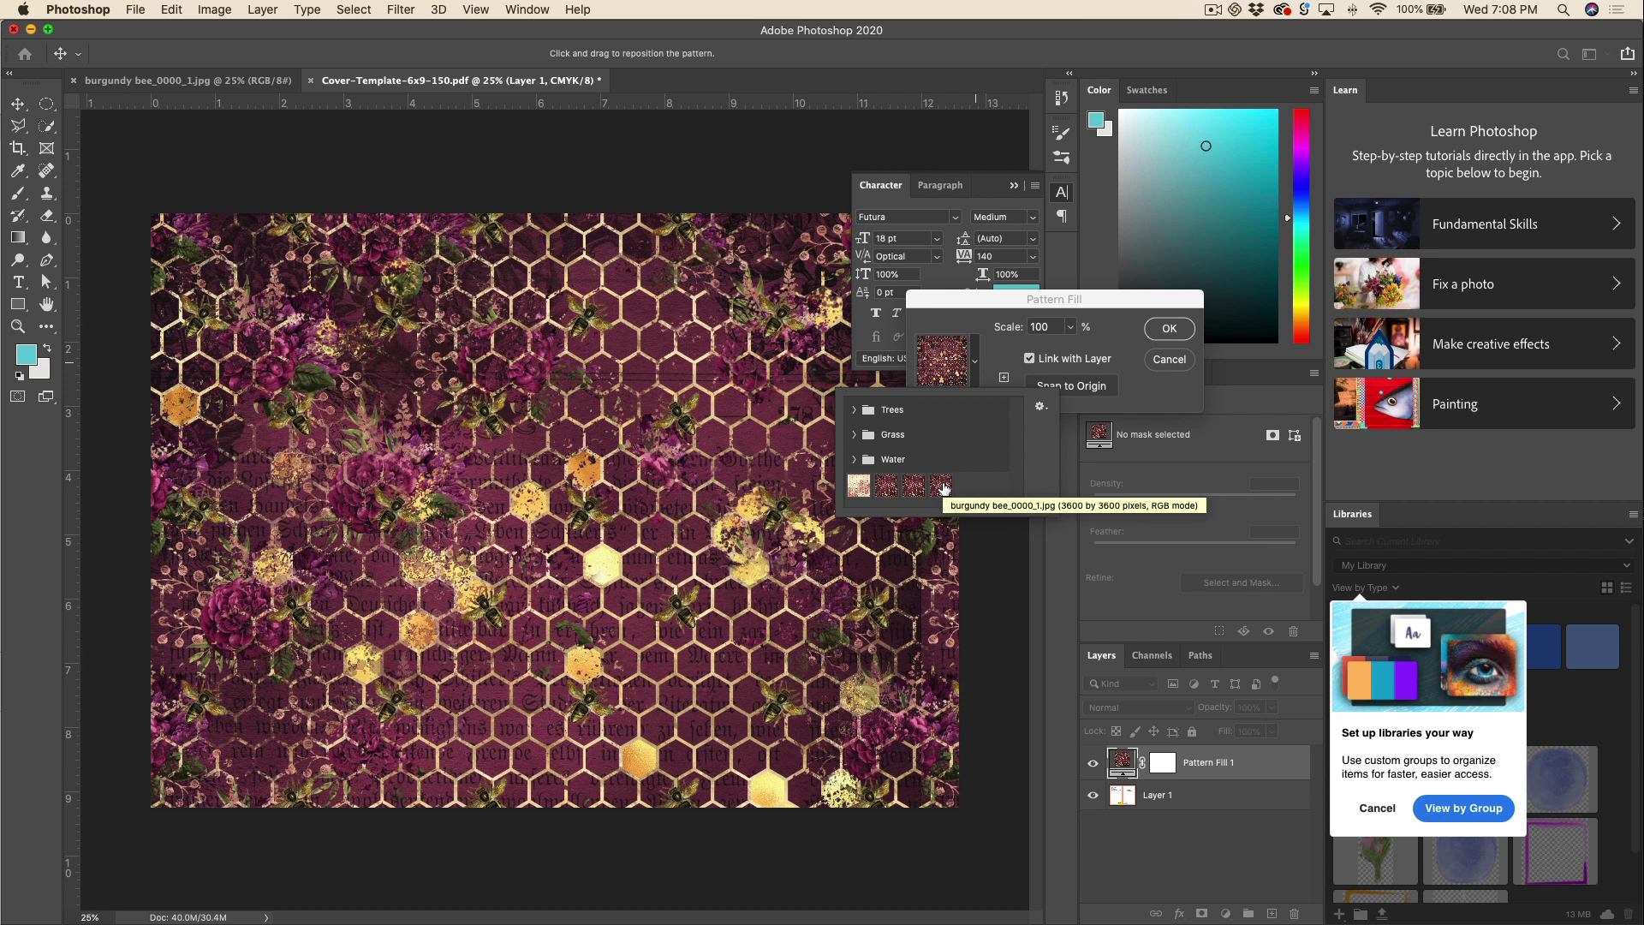
left_click(973, 322)
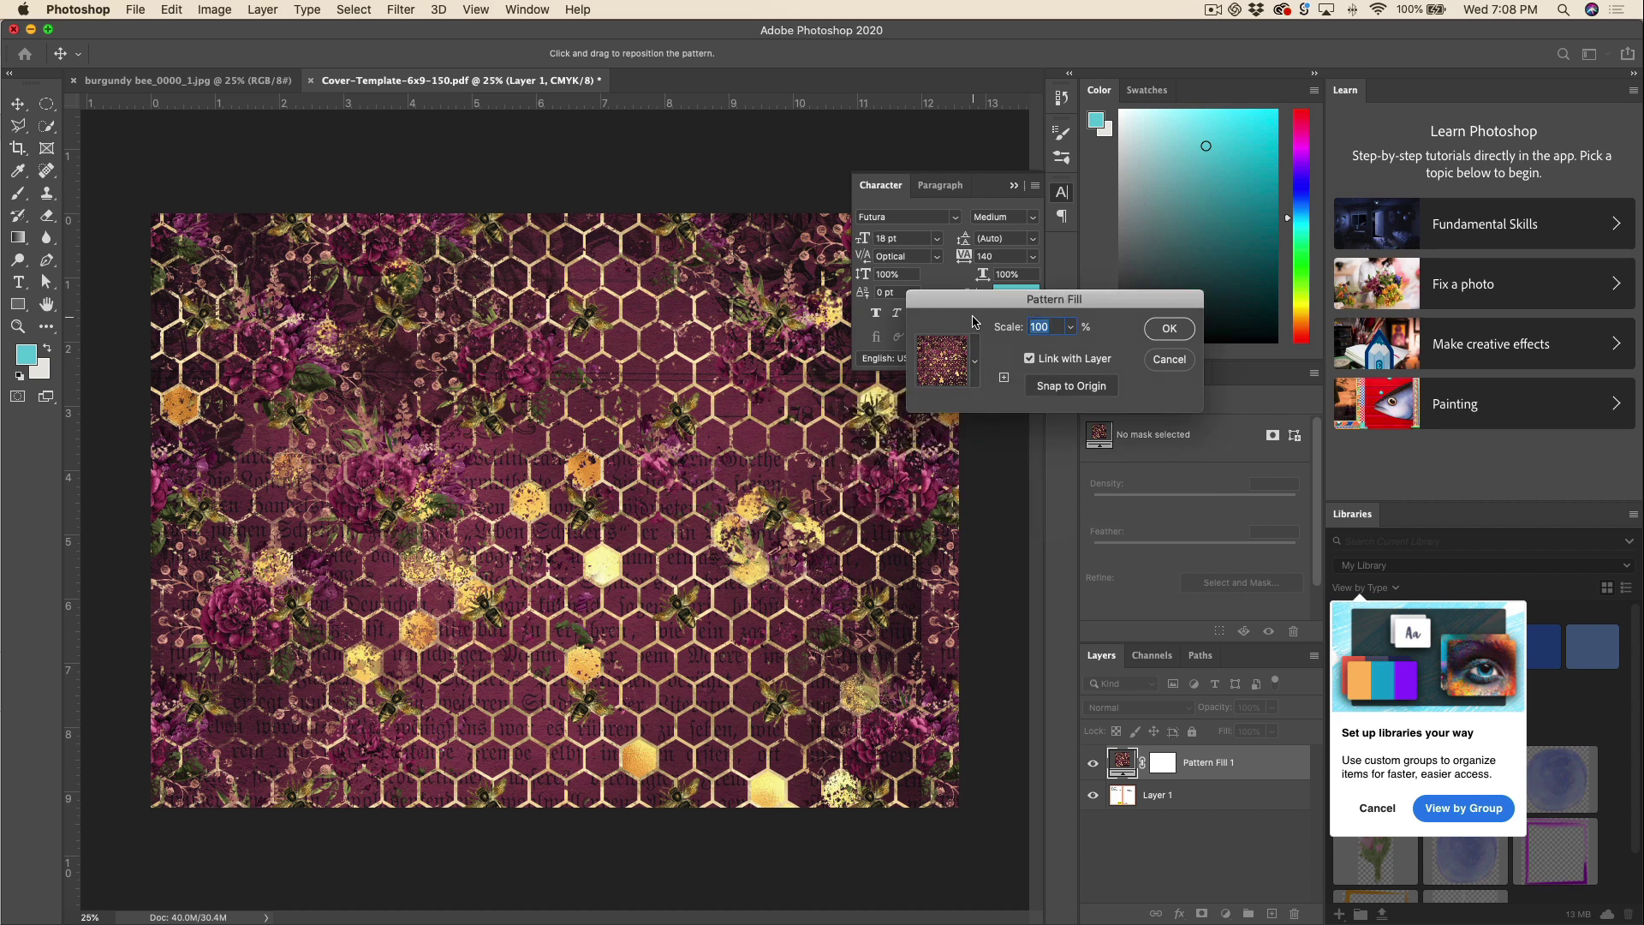
left_click(1072, 330)
left_click_drag(1070, 350, 1065, 350)
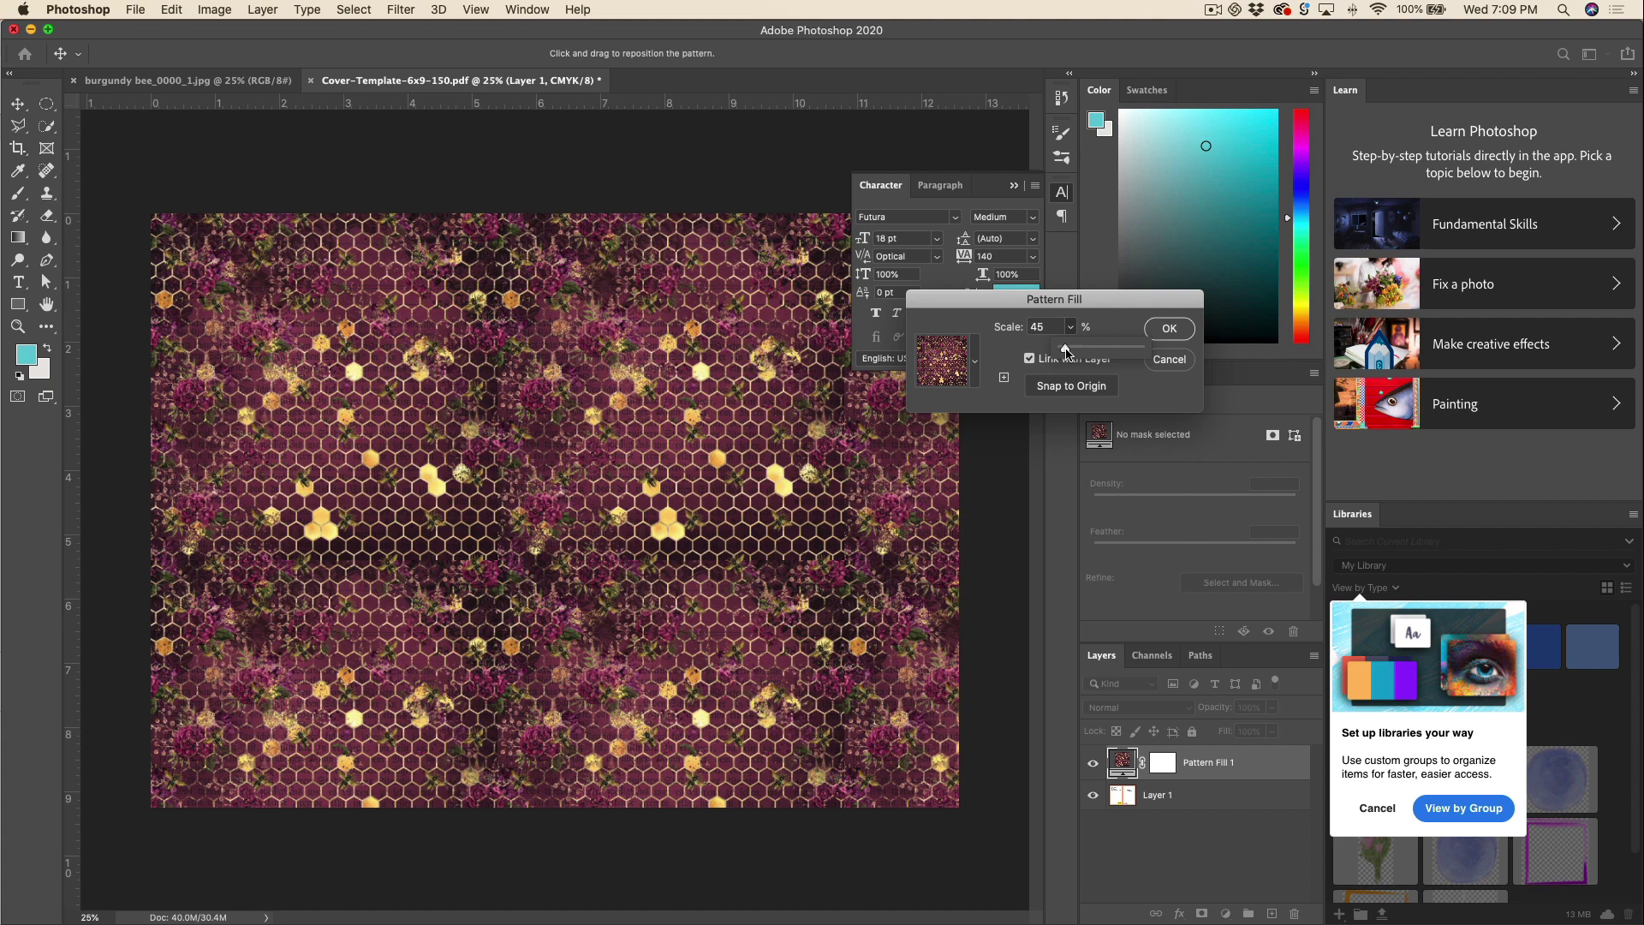
left_click_drag(1066, 352, 1071, 355)
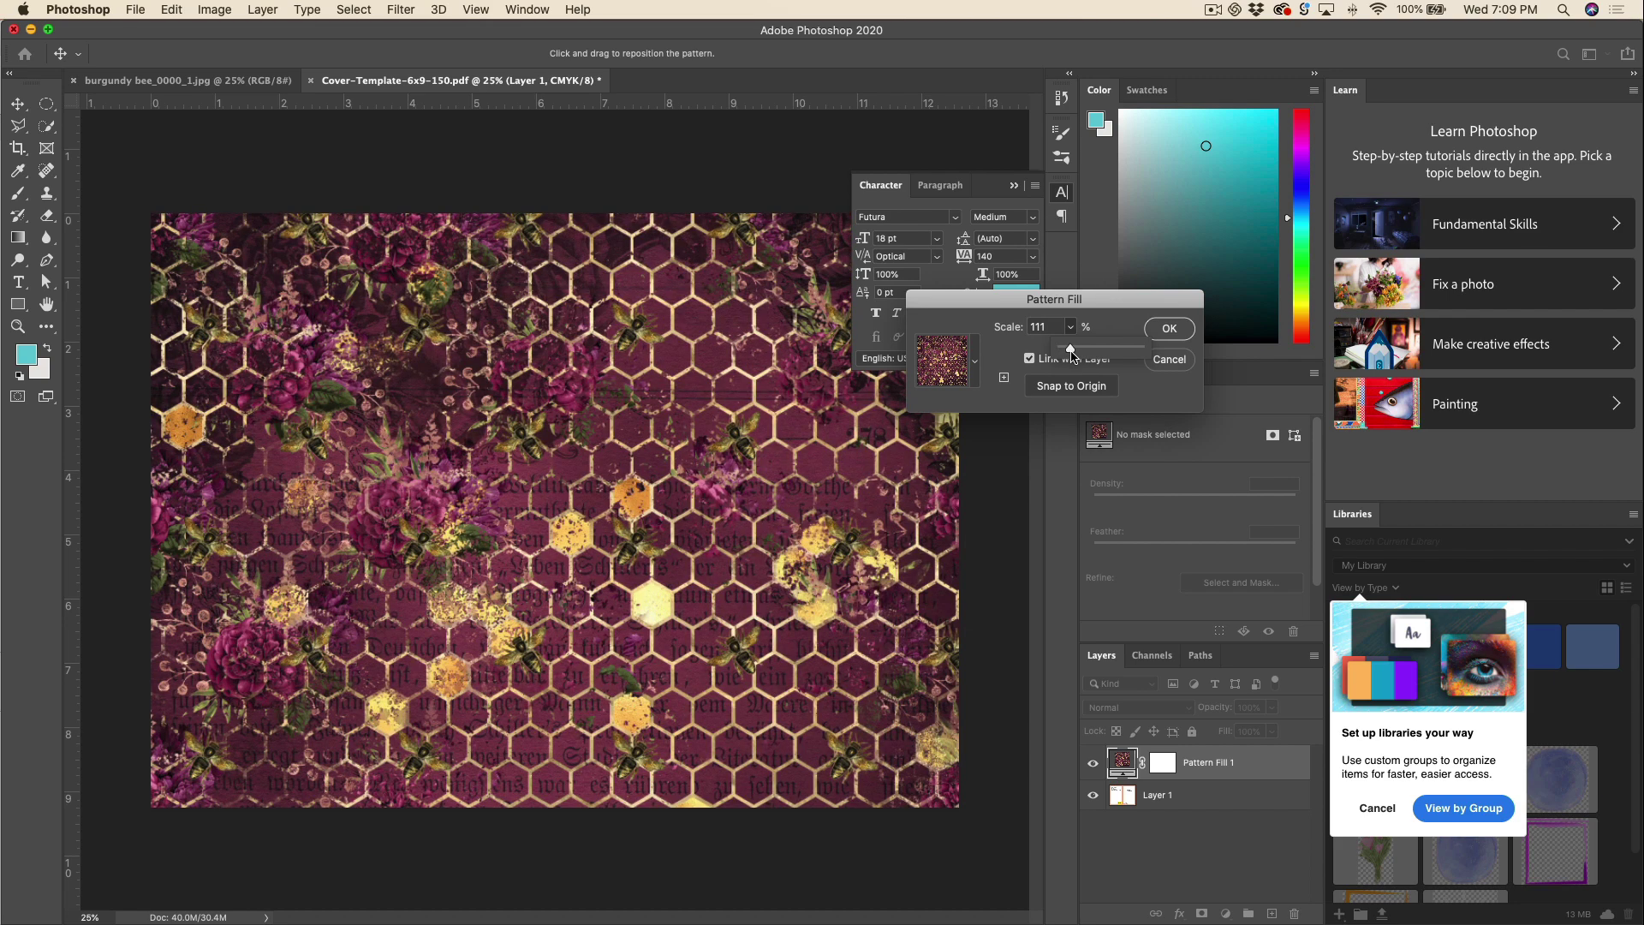
left_click(1169, 328)
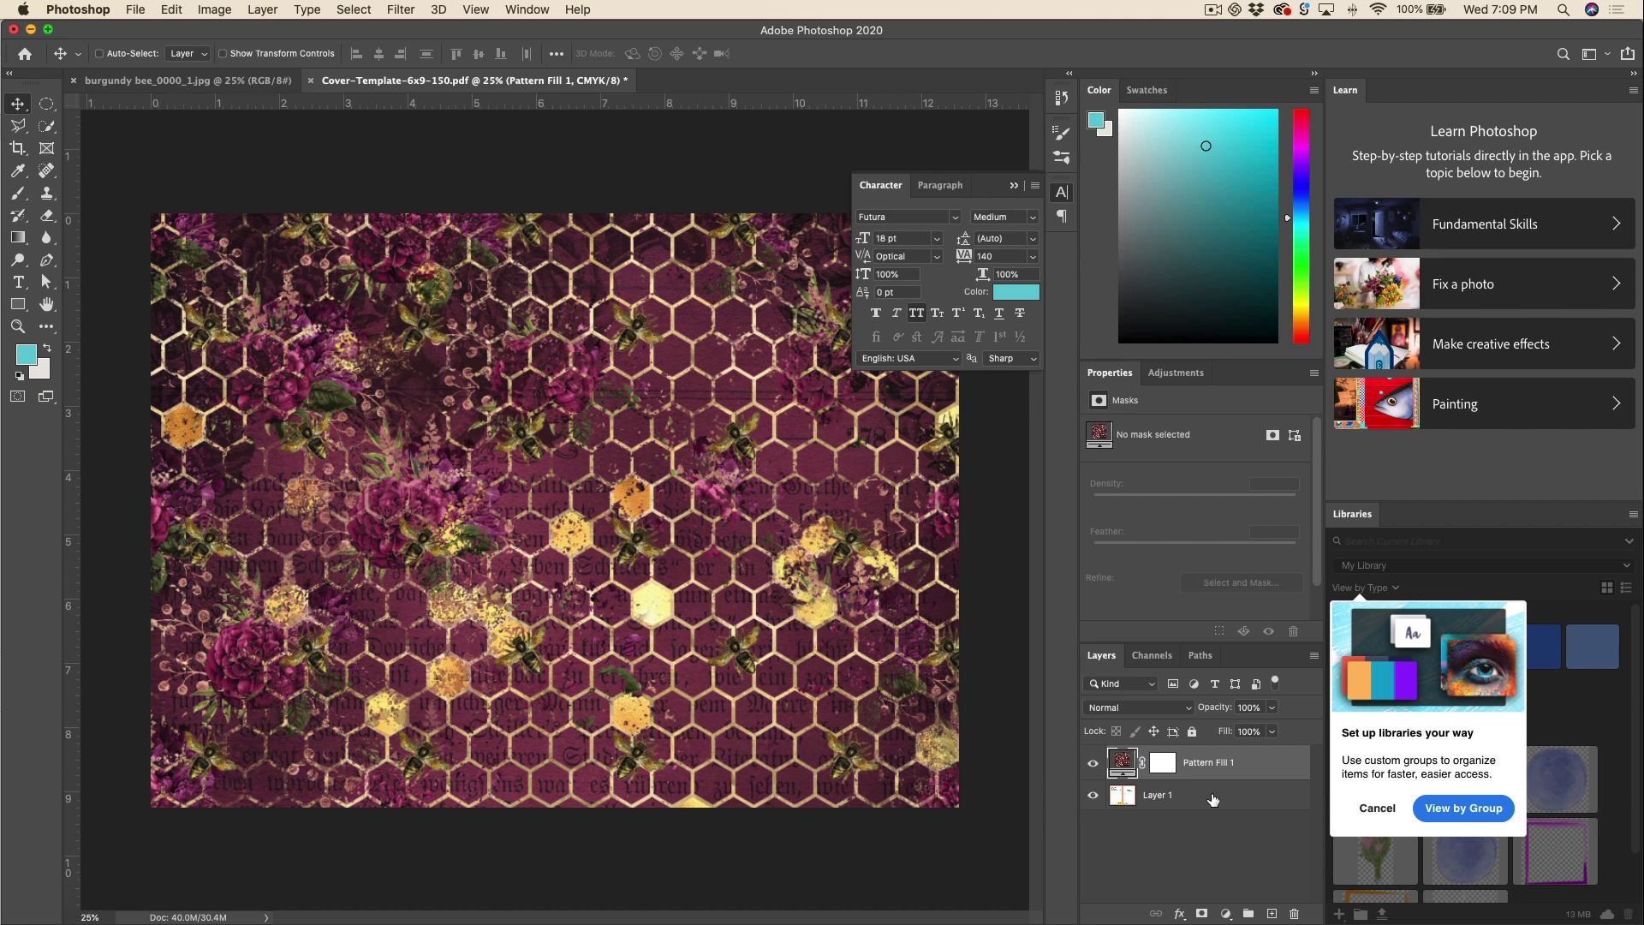
Move the template layer above Pattern Fill 1, set it to 54% opacity, and lock it.
left_click_drag(1211, 799, 1206, 758)
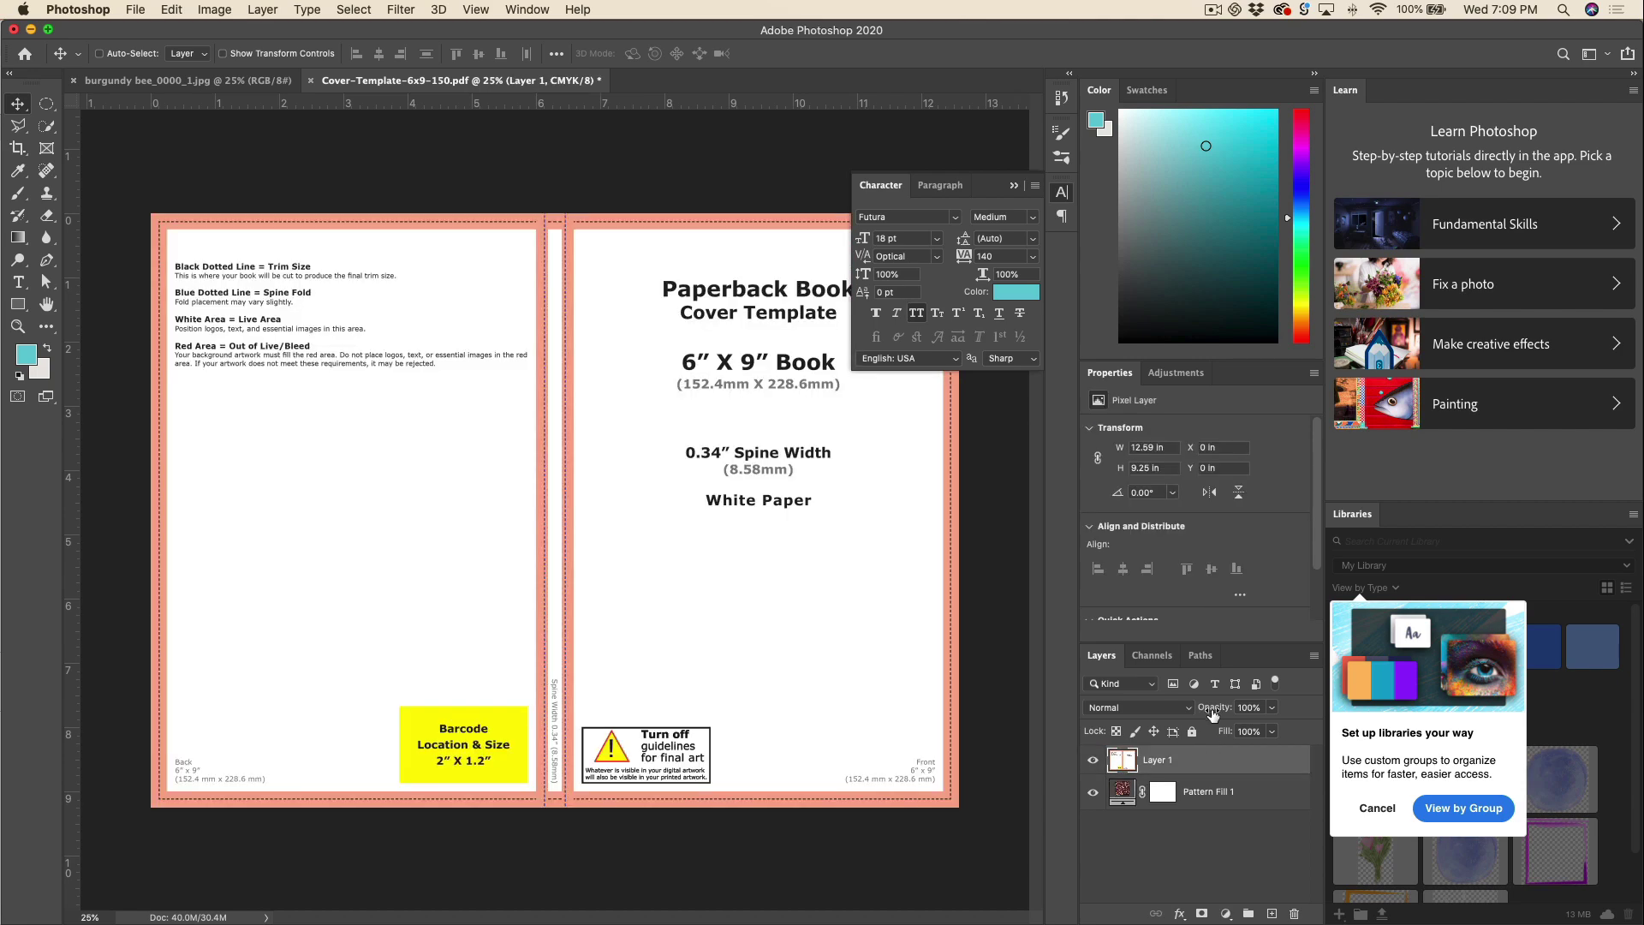
left_click(1272, 708)
left_click_drag(1271, 731, 1237, 733)
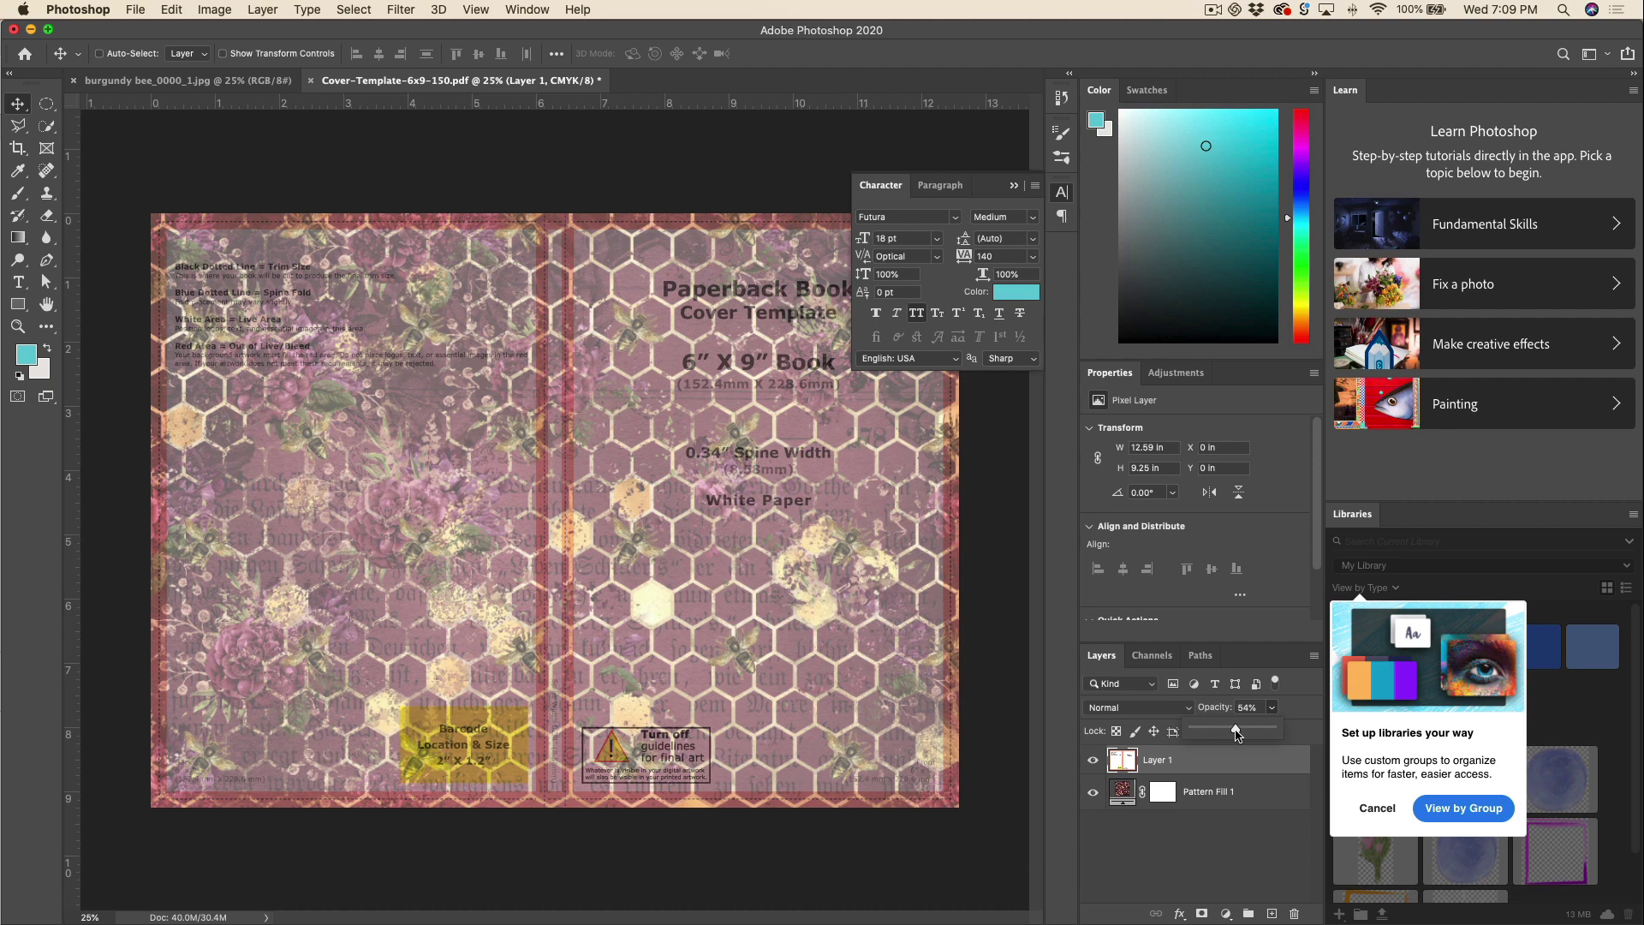
left_click_drag(1236, 733, 1236, 733)
left_click(1192, 732)
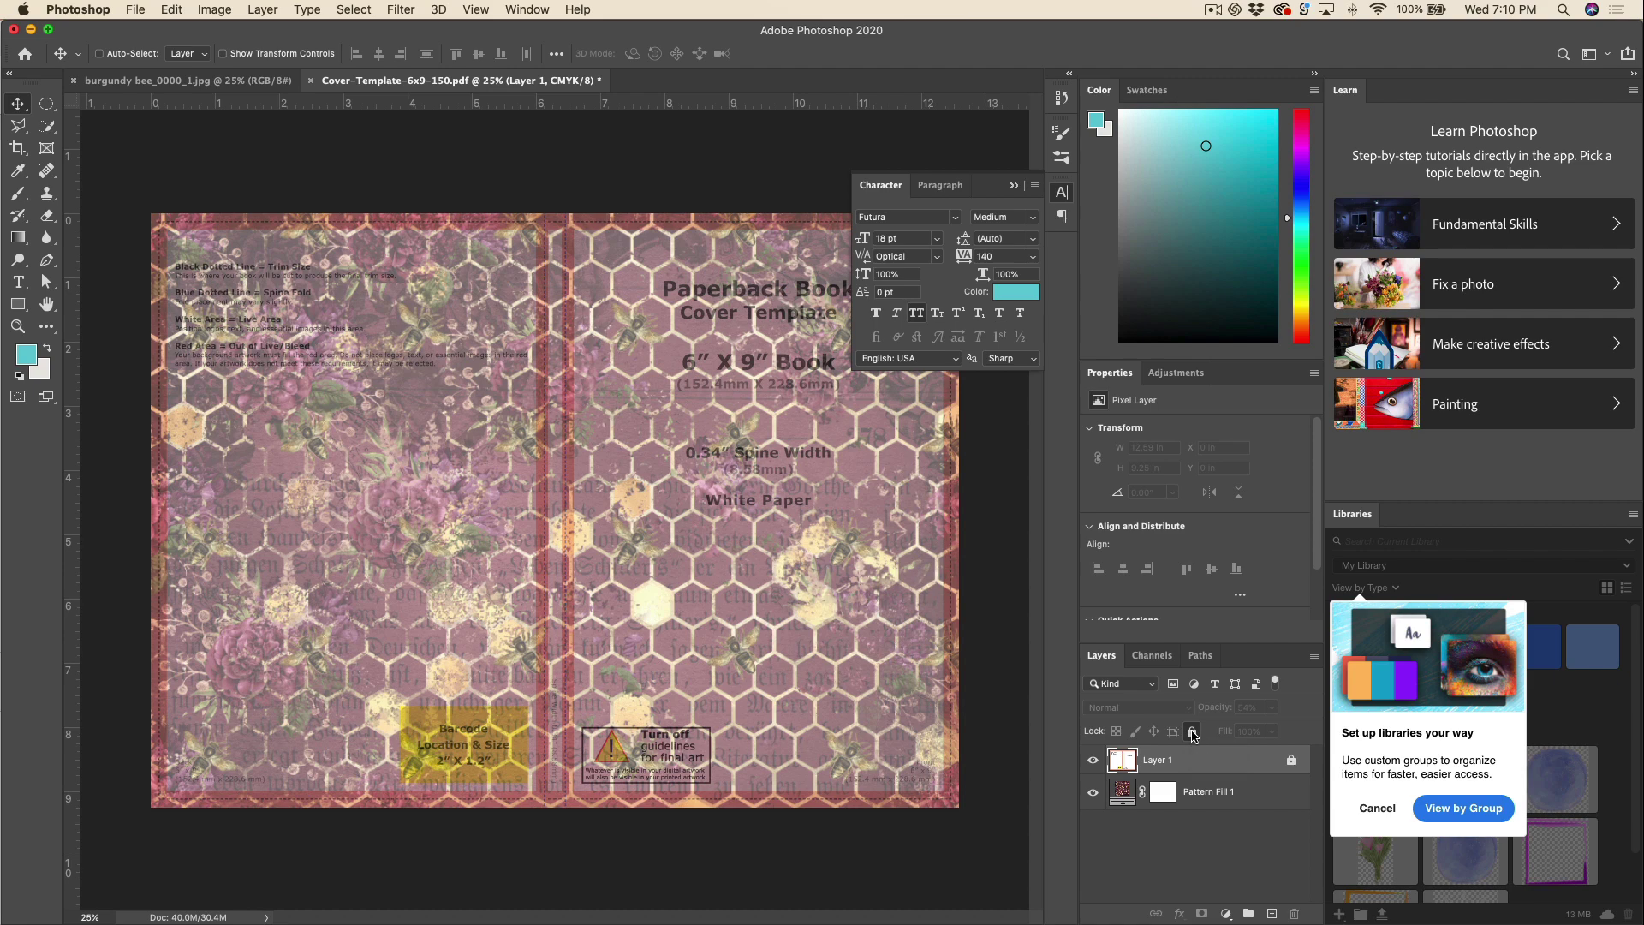
left_click(973, 596)
Zero the rulers at the front cover's top-left corner and add a vertical guide at 3 in.
left_click_drag(72, 104, 567, 220)
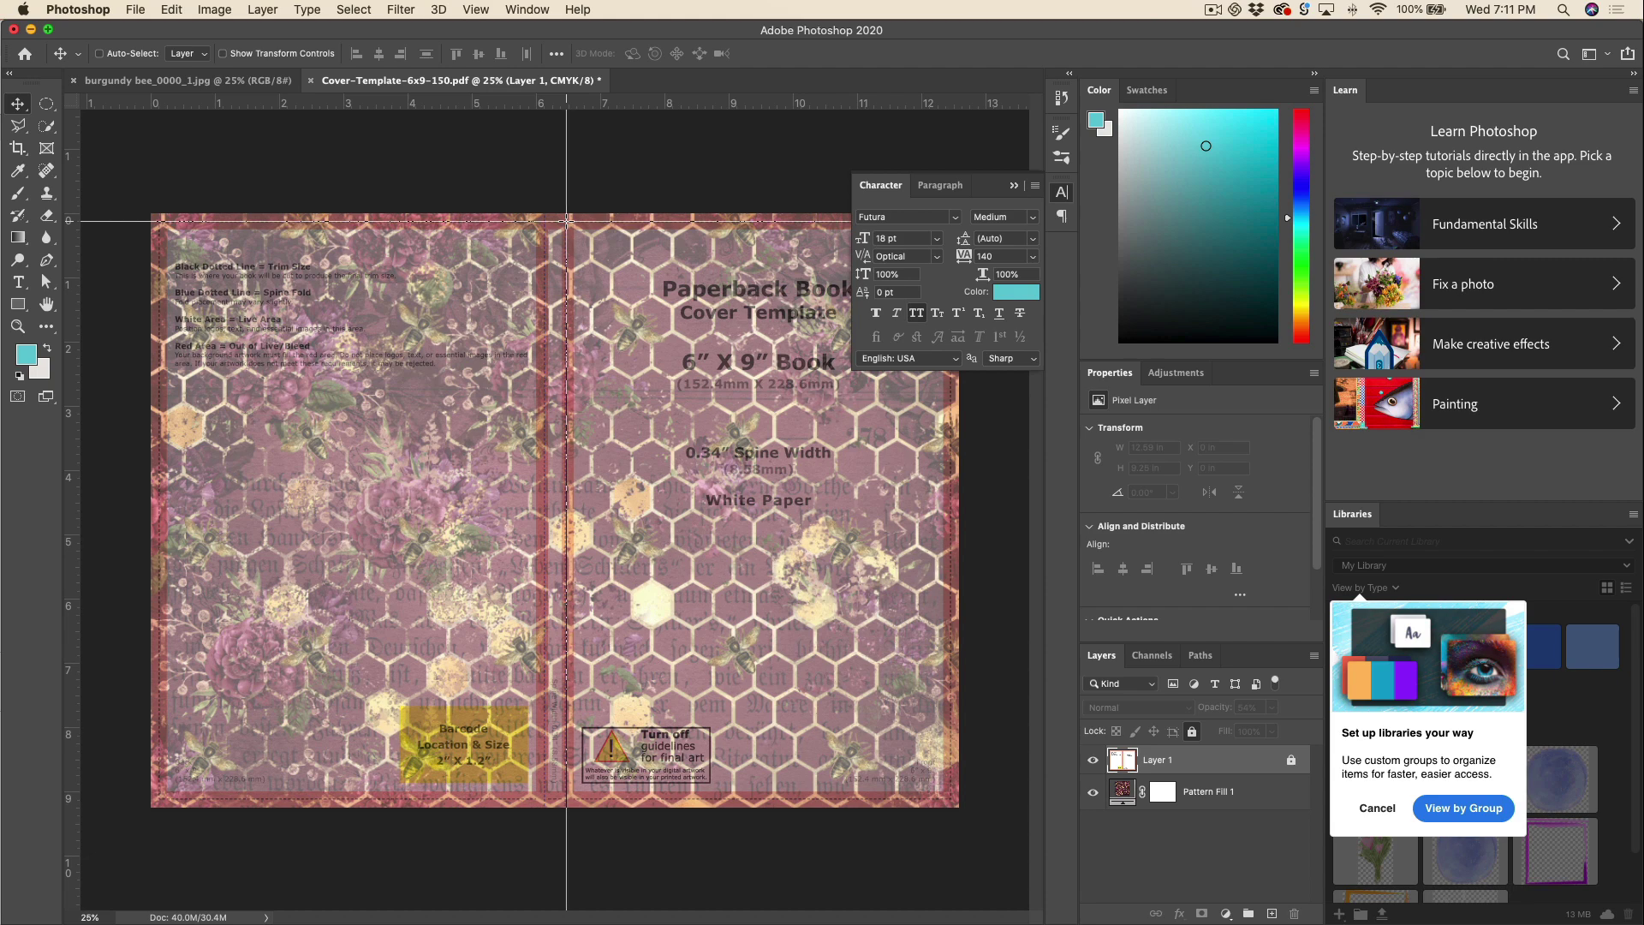
left_click_drag(566, 220, 564, 220)
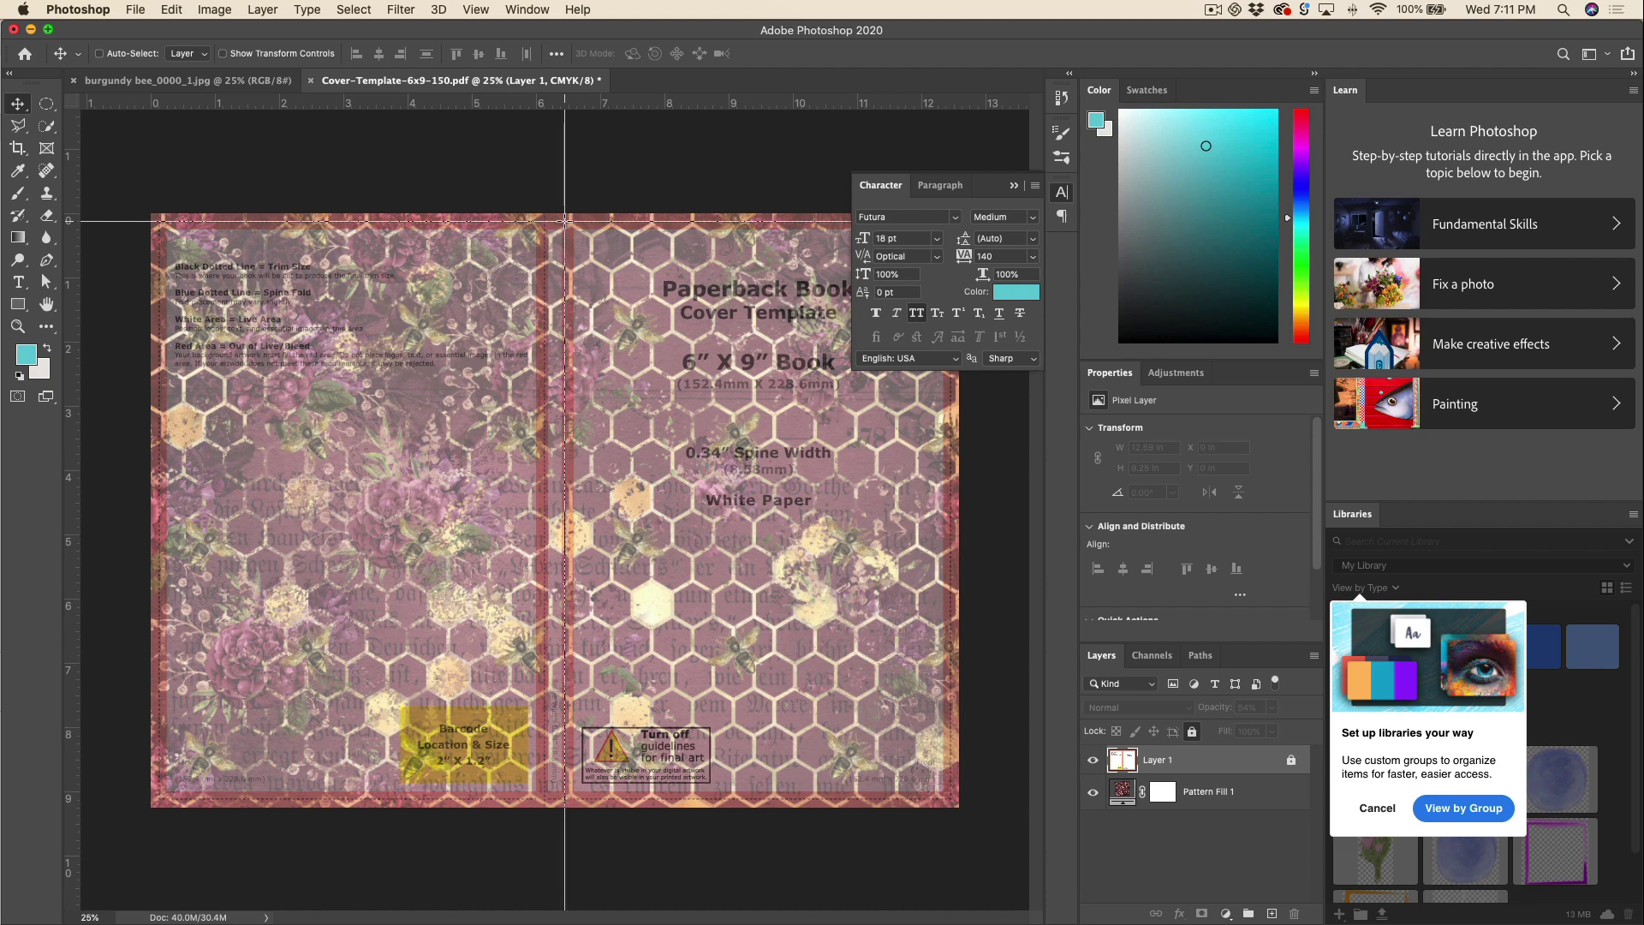
left_click_drag(564, 220, 566, 220)
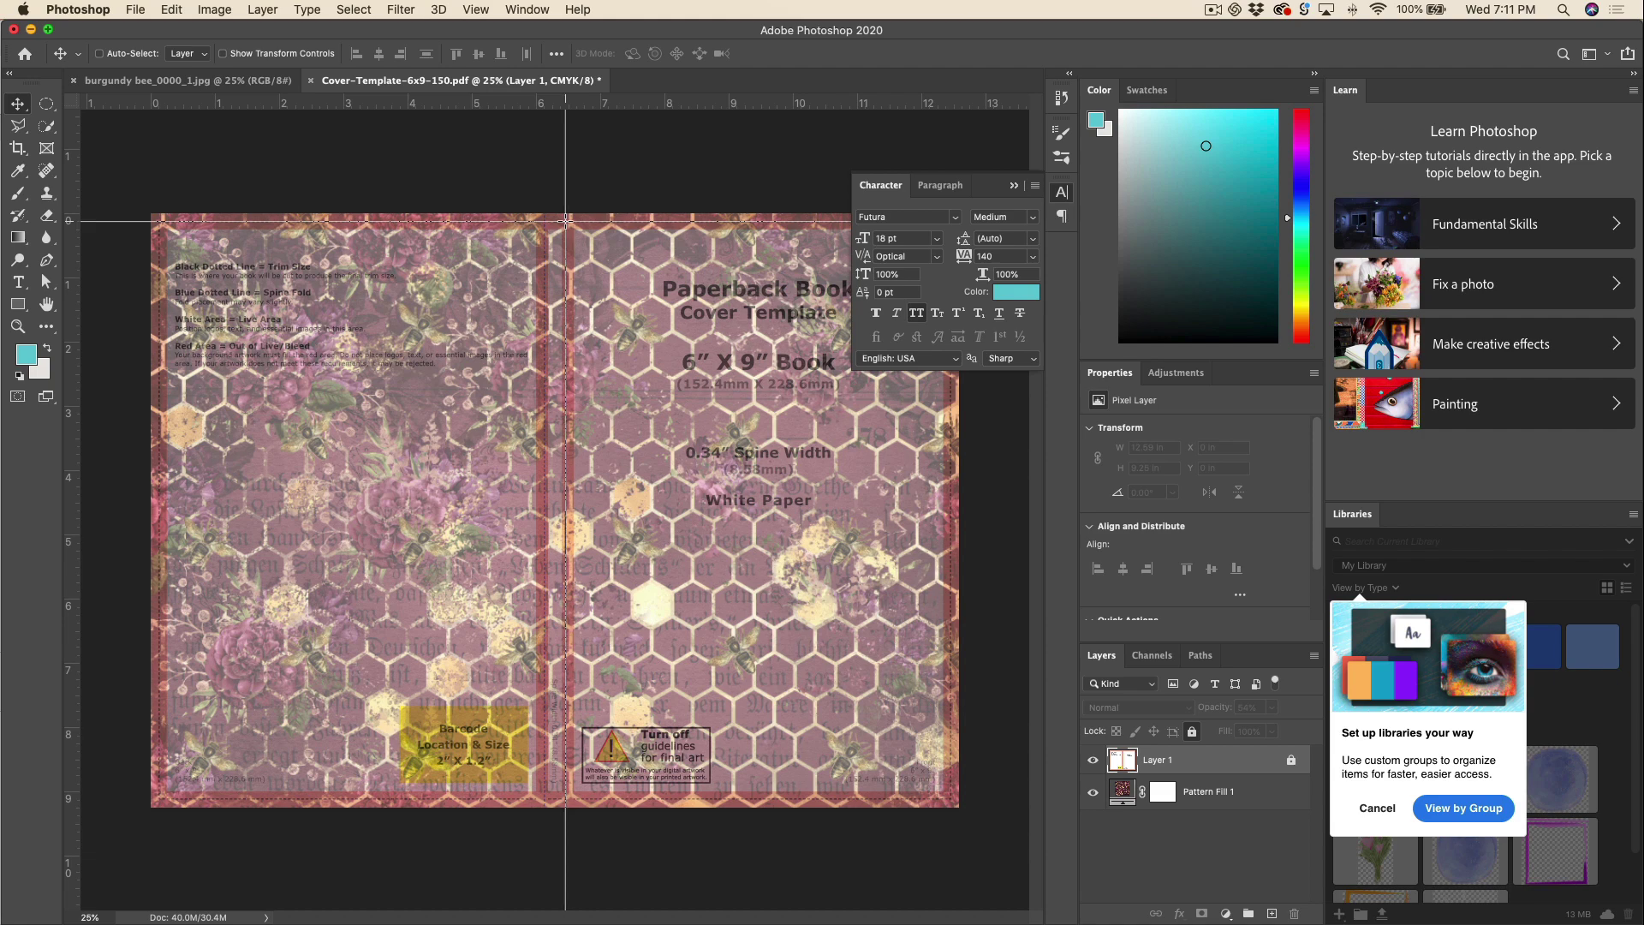
left_click_drag(565, 221, 565, 221)
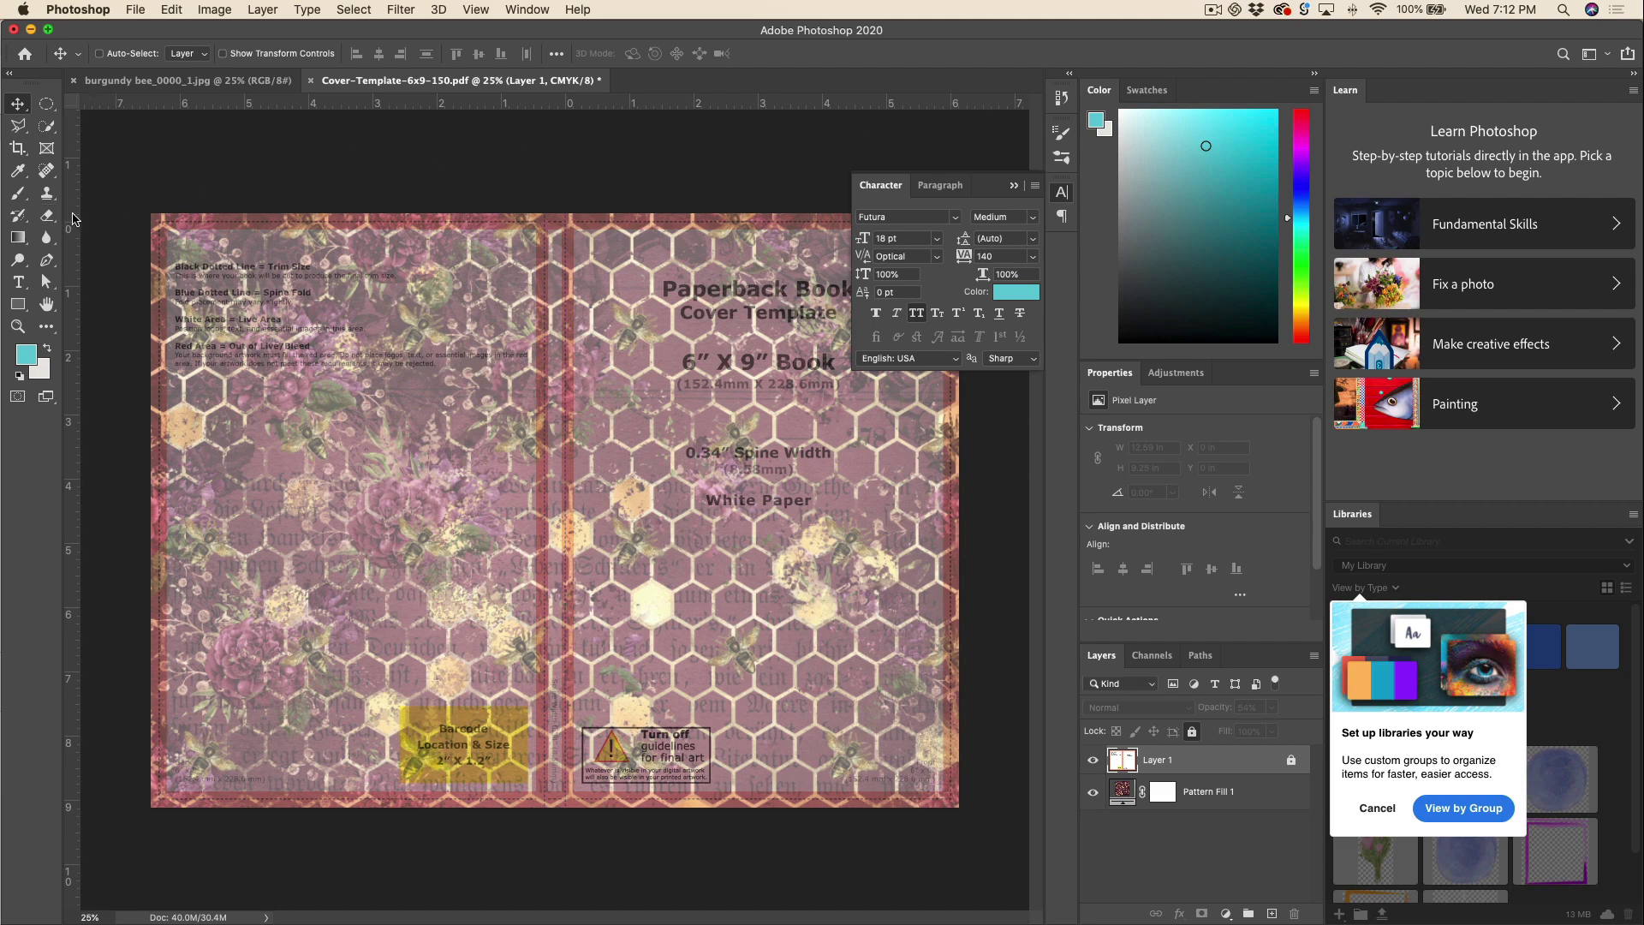
left_click_drag(73, 220, 760, 247)
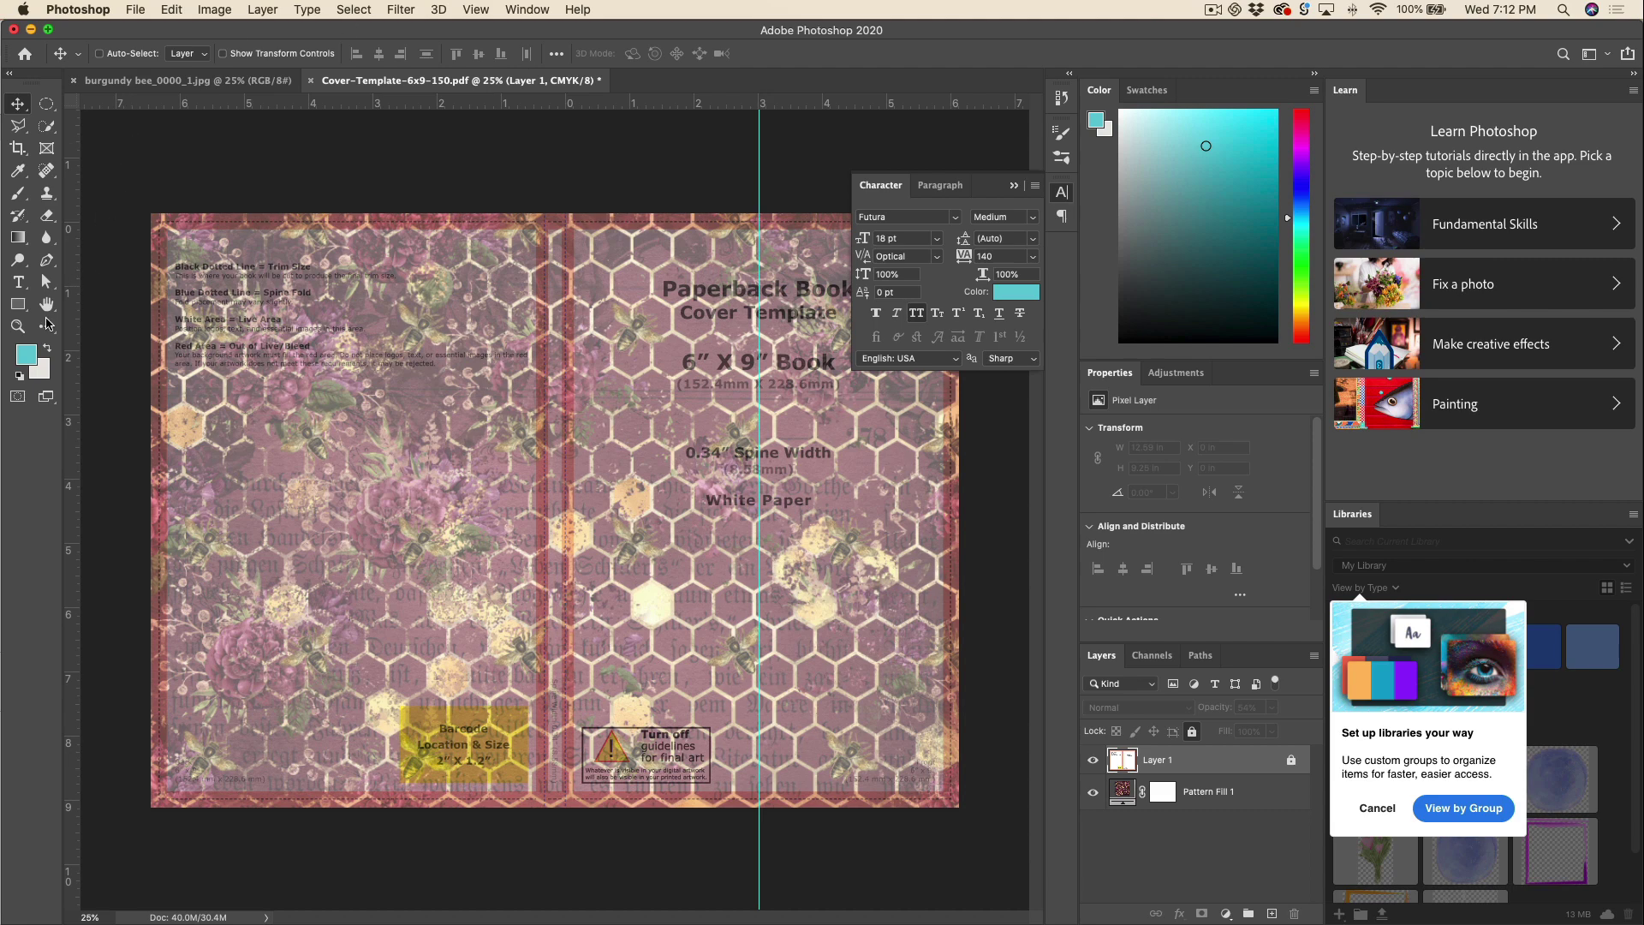
Draw a 1047 × 401 px rectangle on the upper front cover and hide the template layer.
left_click(19, 306)
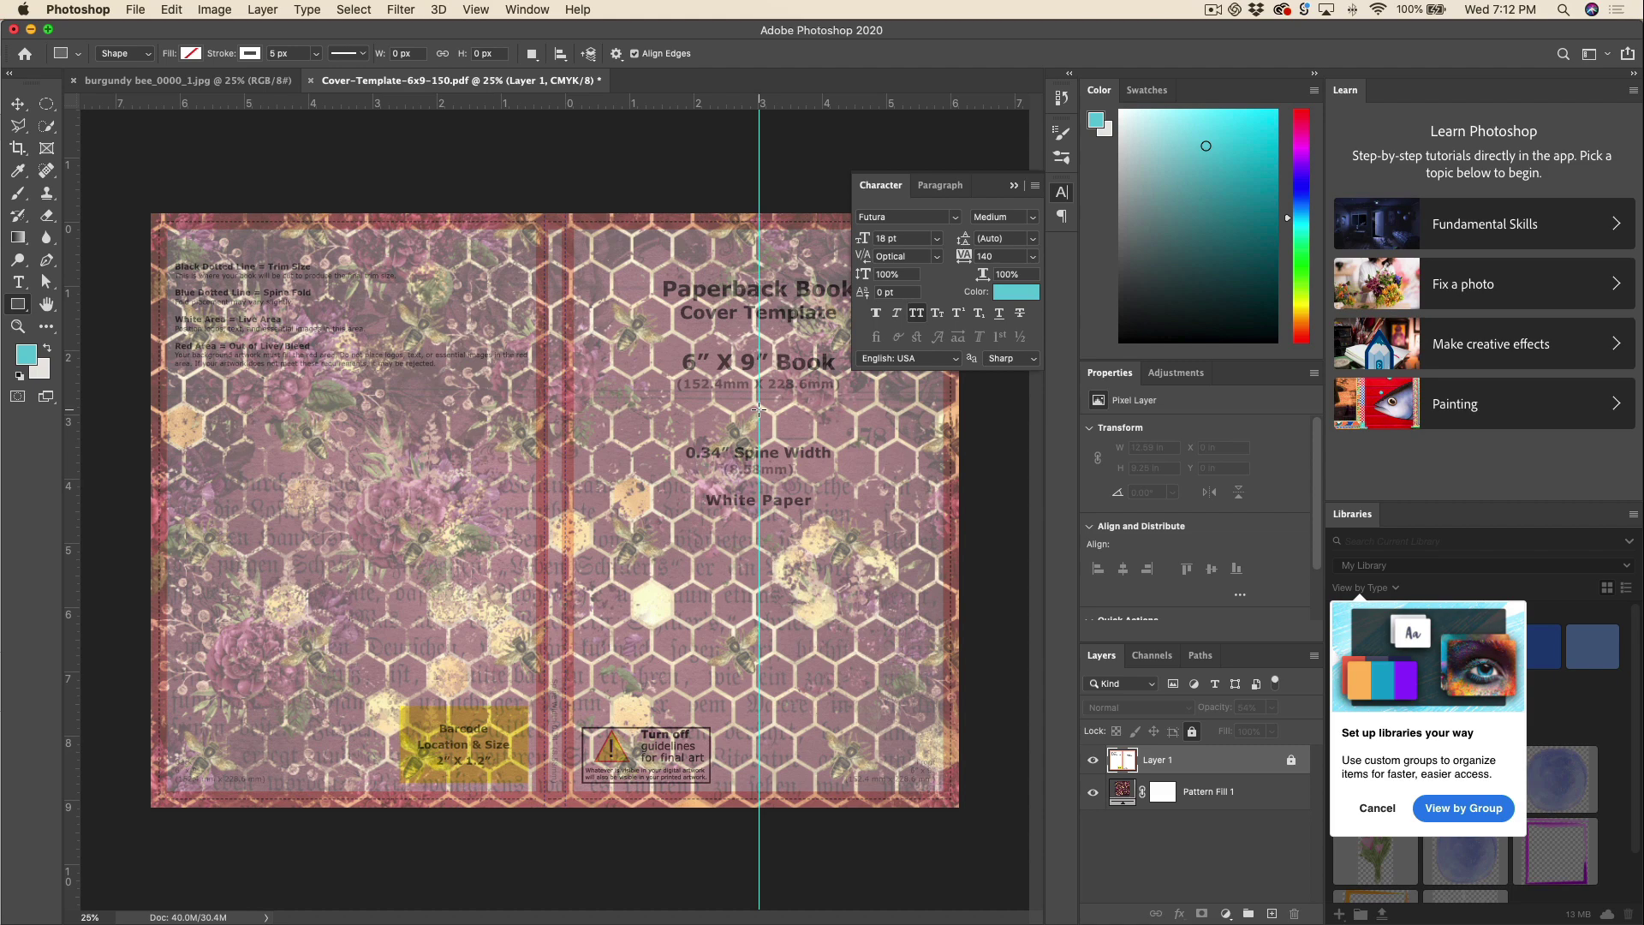
left_click_drag(764, 412, 856, 444)
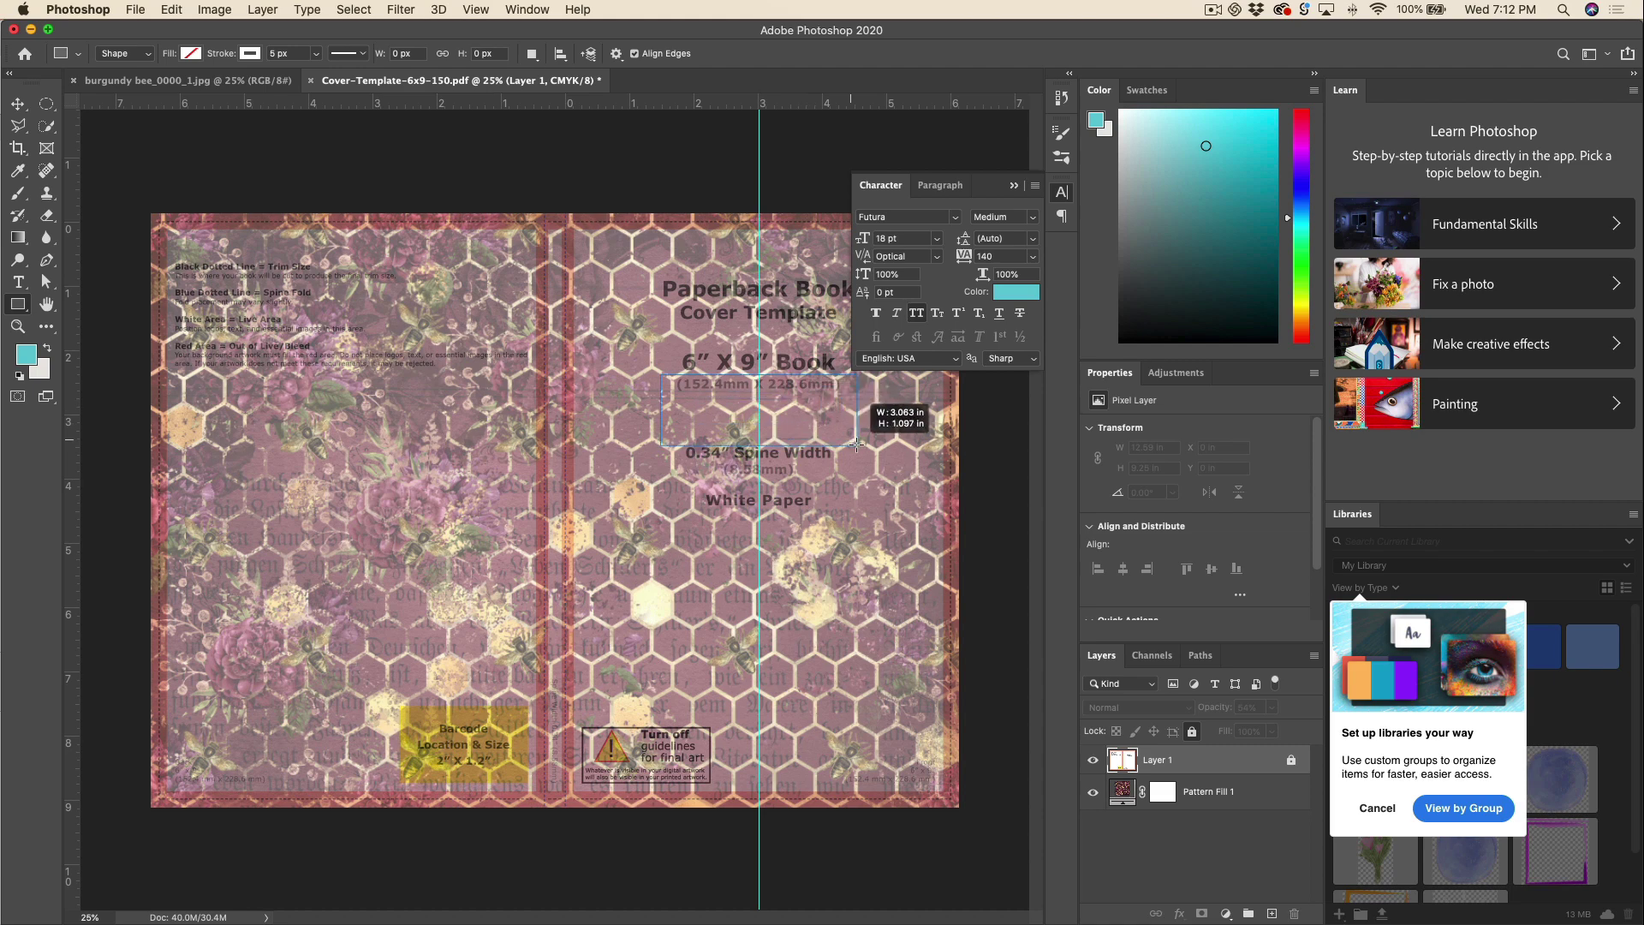
mouse_move(857, 444)
left_mouse_down()
mouse_move(892, 447)
mouse_move(870, 451)
left_mouse_up()
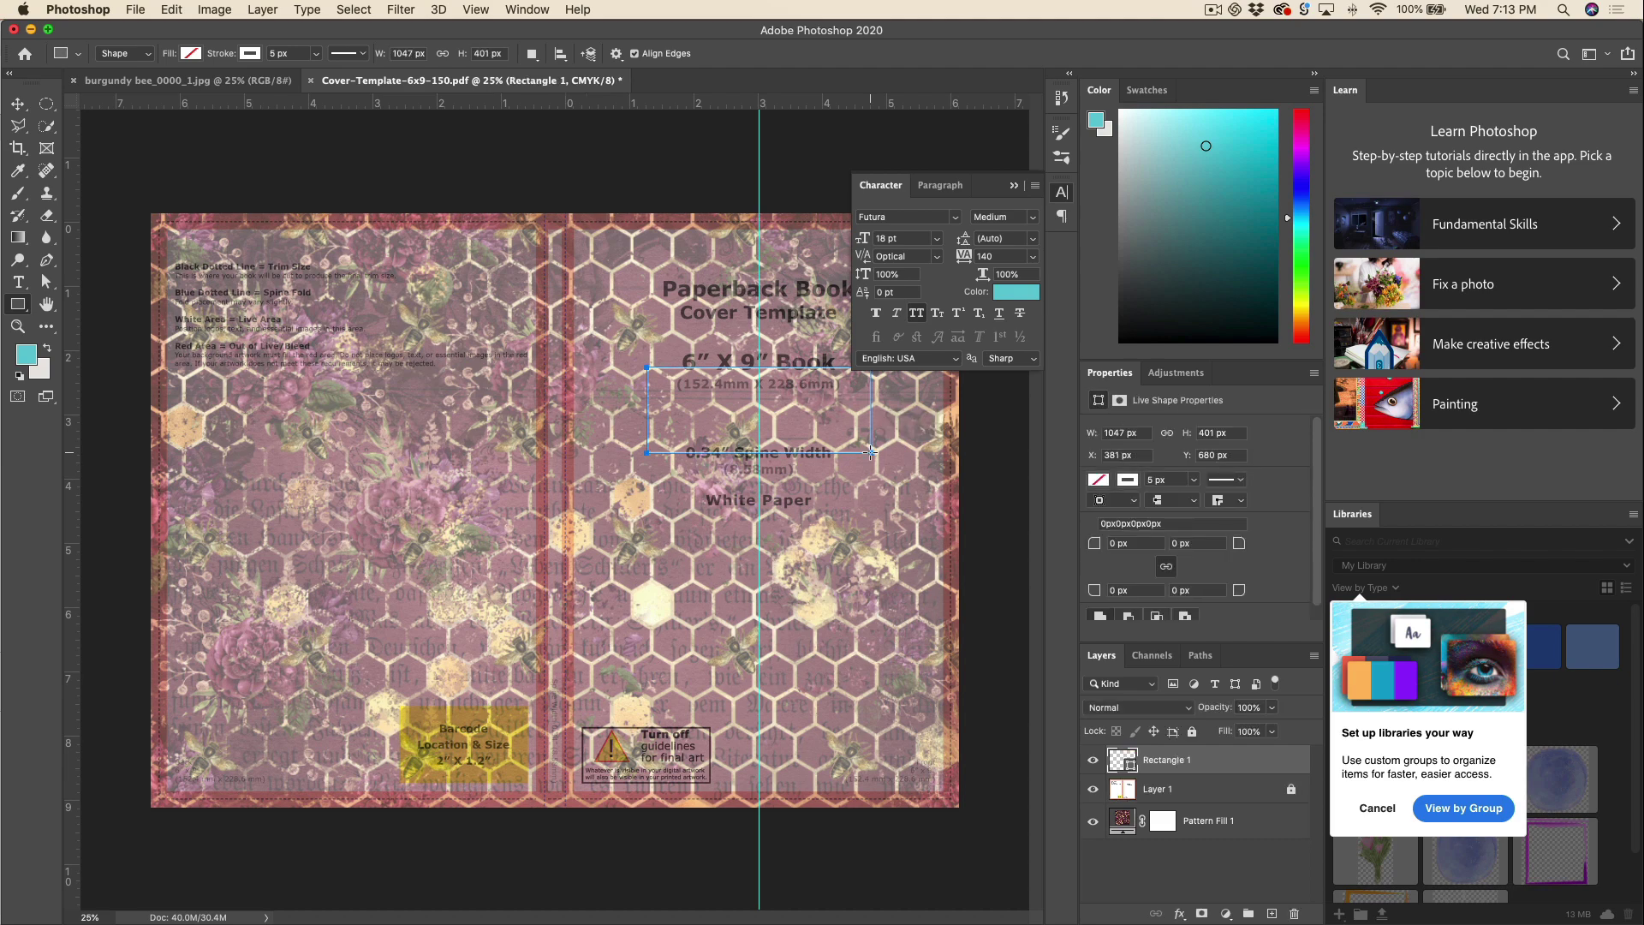
left_click(1092, 789)
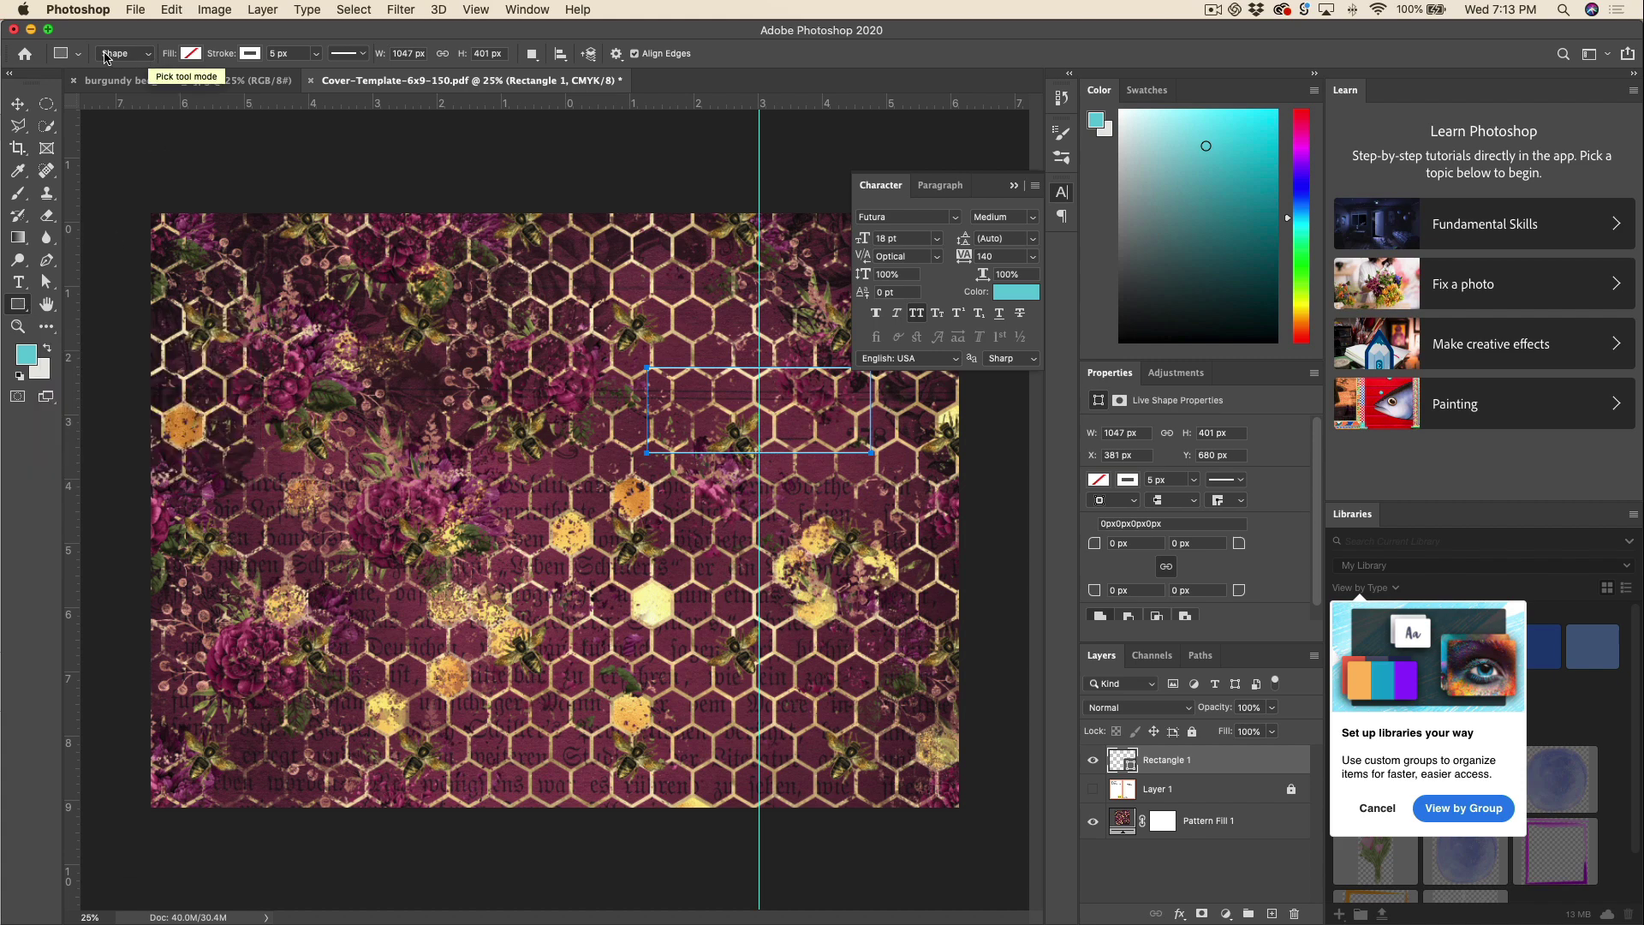
Fill Rectangle 1 with burgundy #612e41 sampled from the honeycomb pattern.
left_click(150, 57)
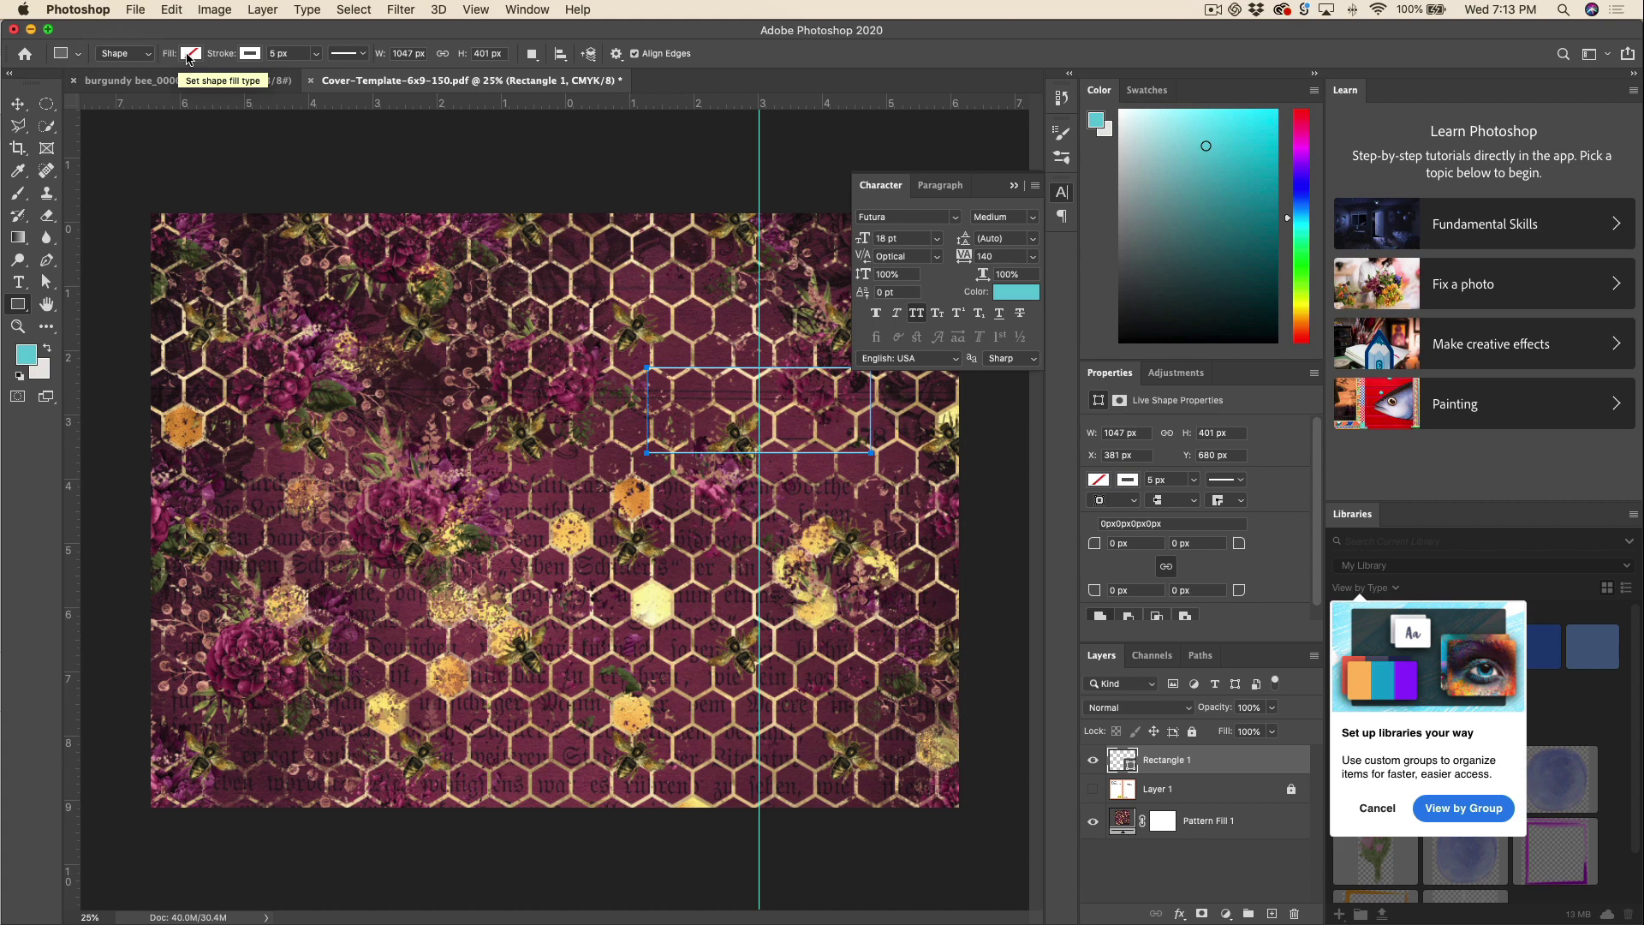
left_click(189, 55)
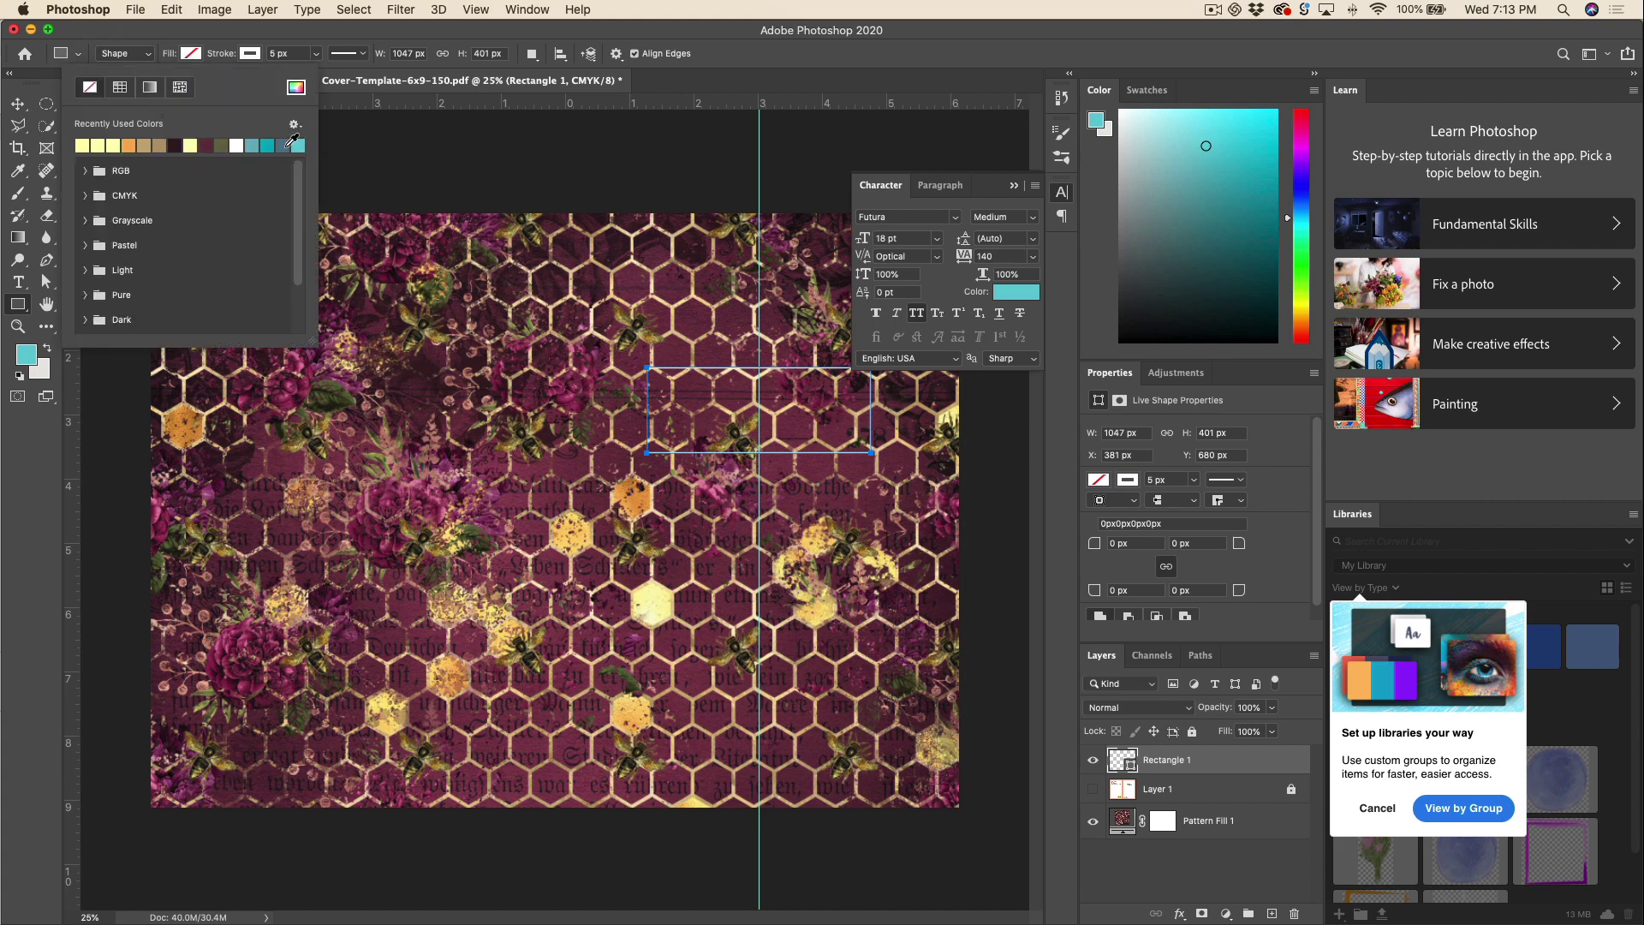
left_click(295, 88)
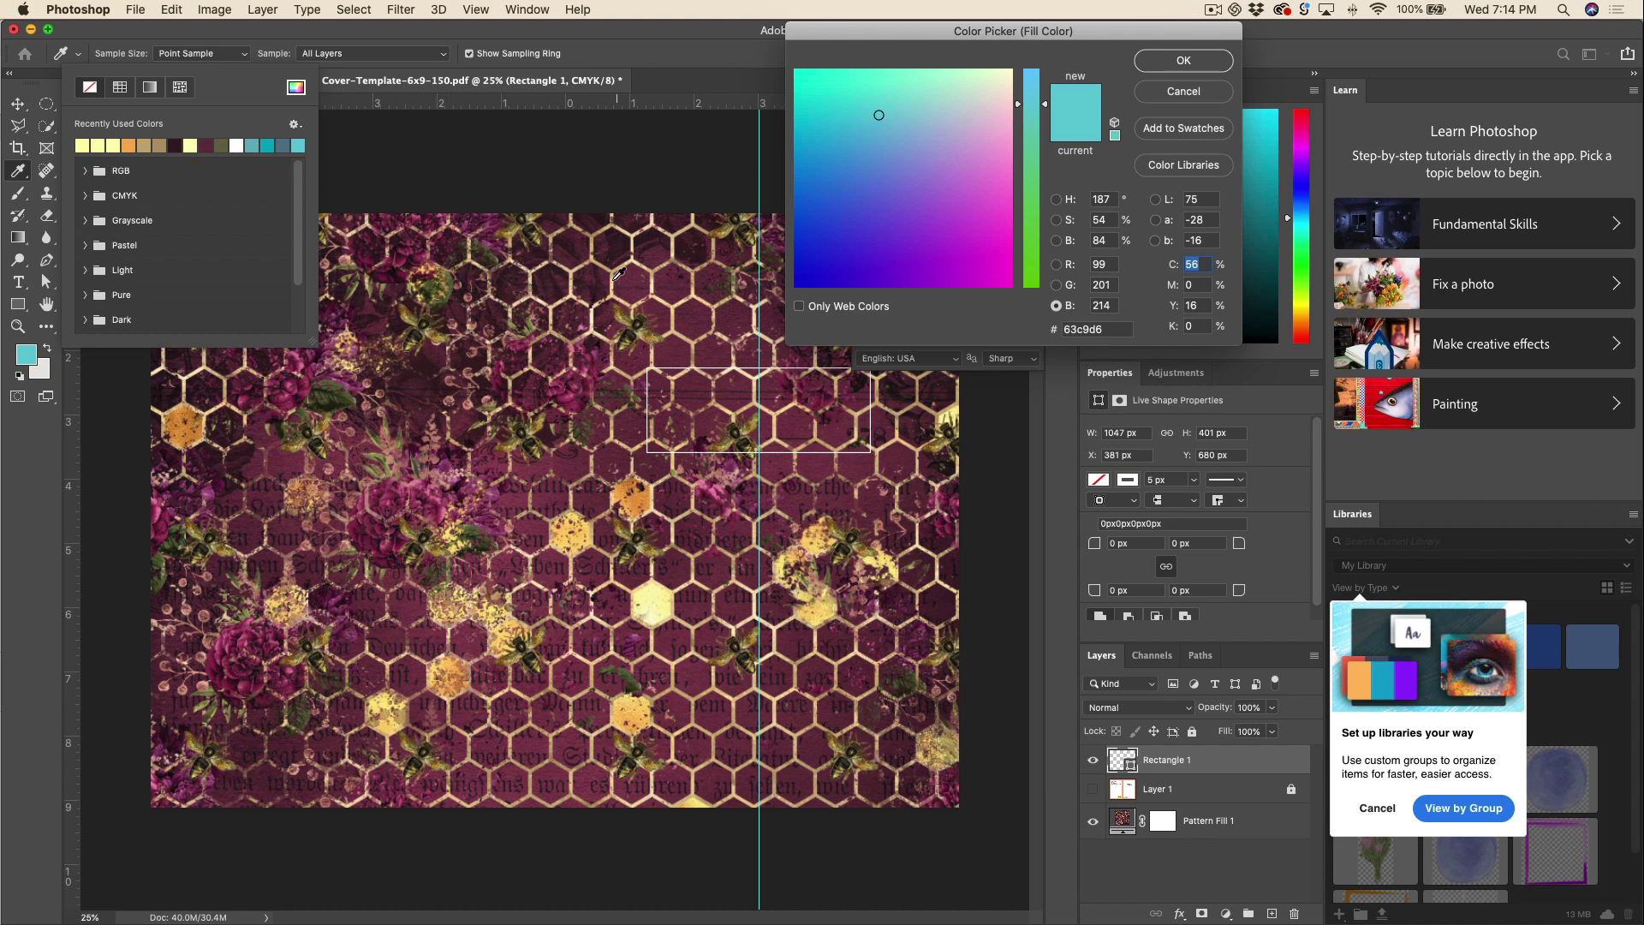
left_click(618, 254)
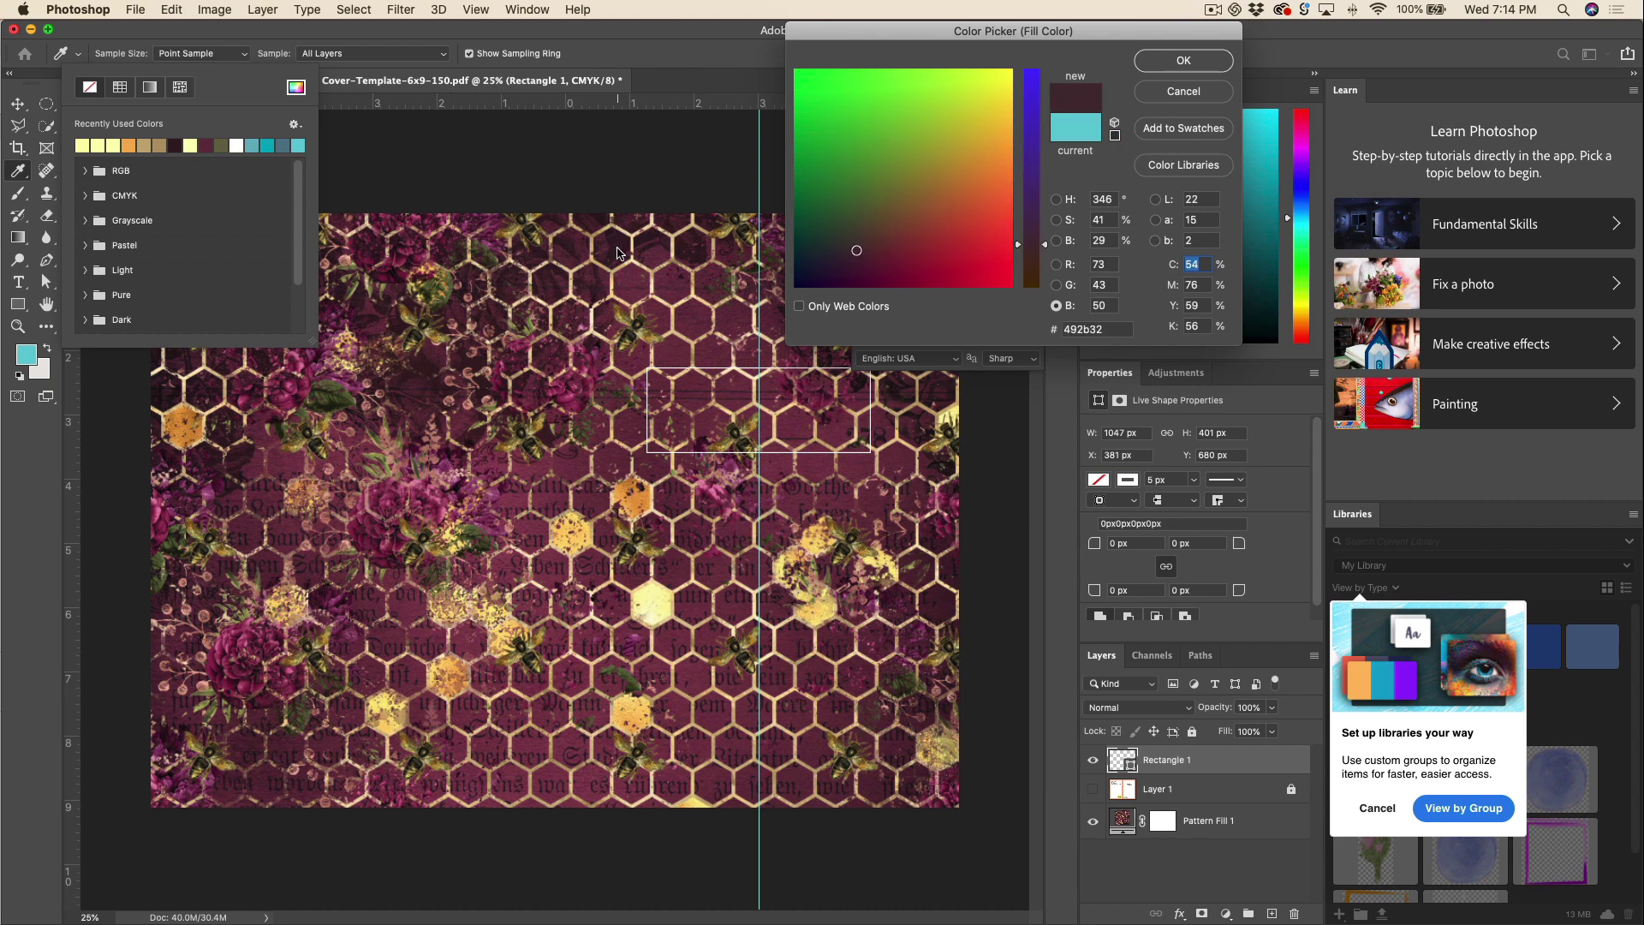
left_click(471, 443)
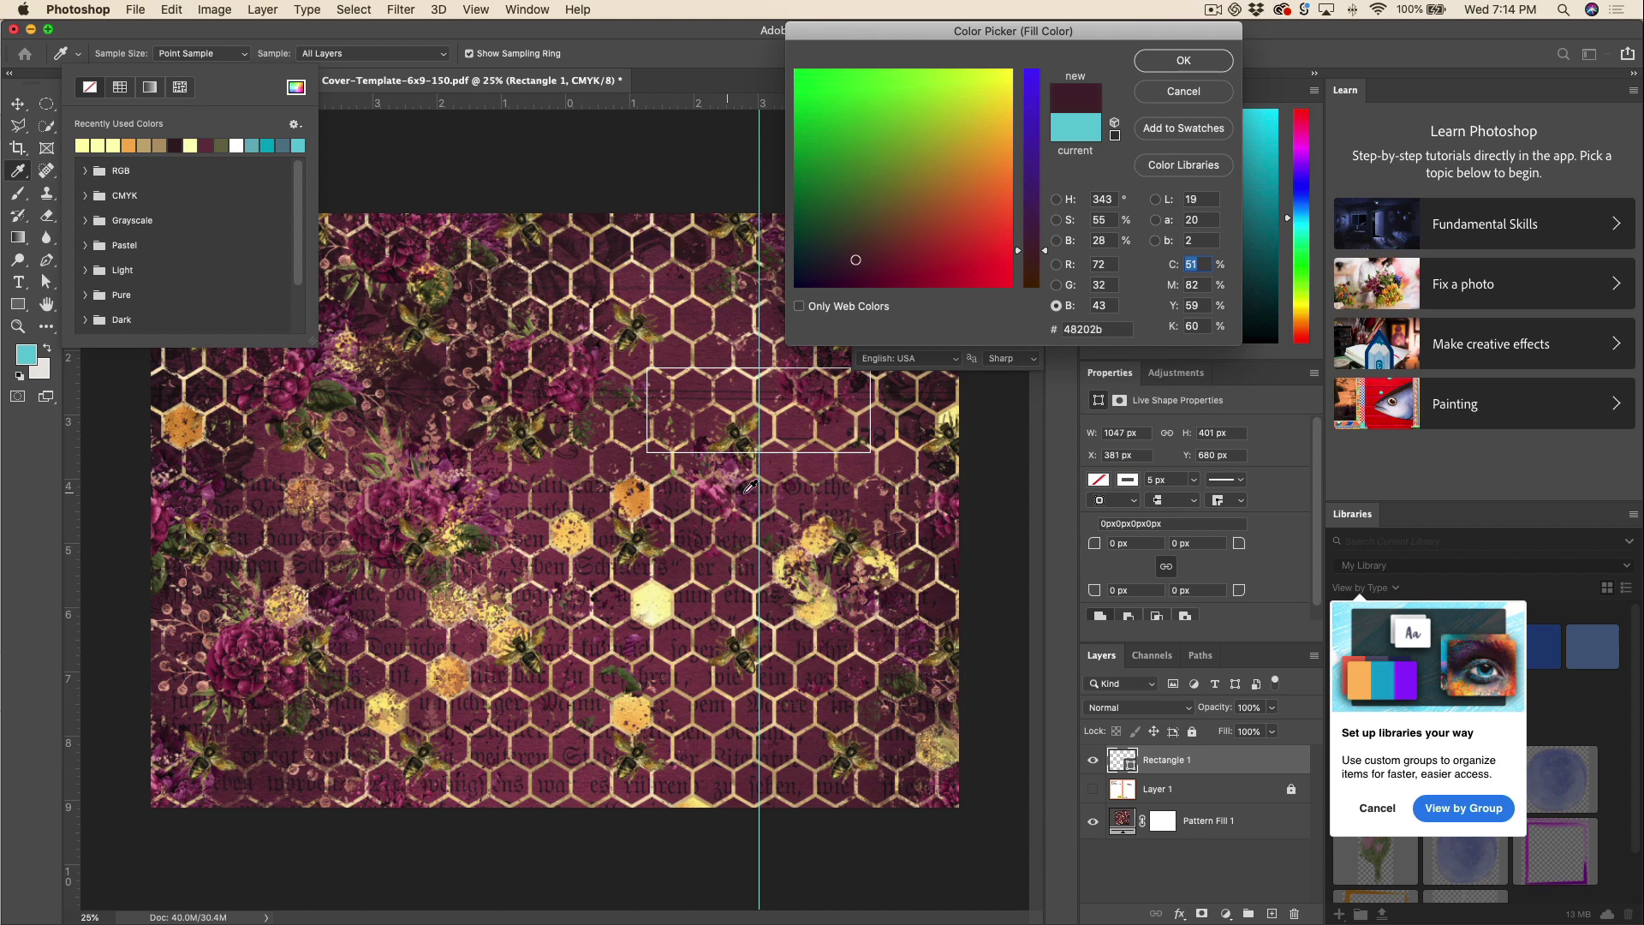
left_click(903, 599)
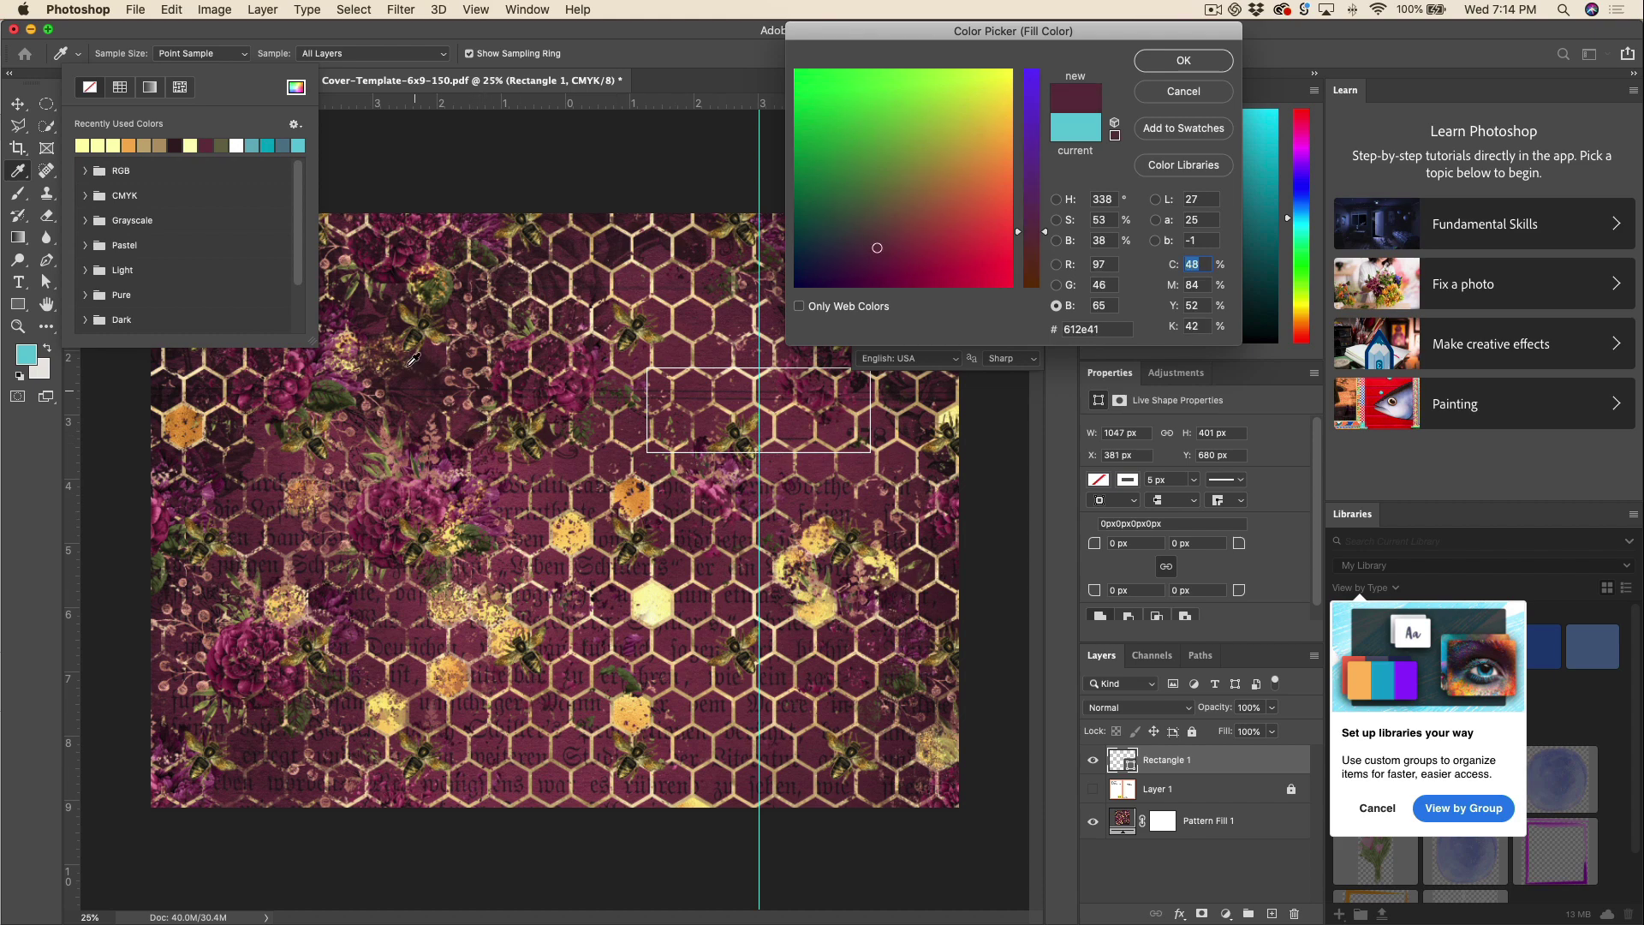
left_click(1184, 60)
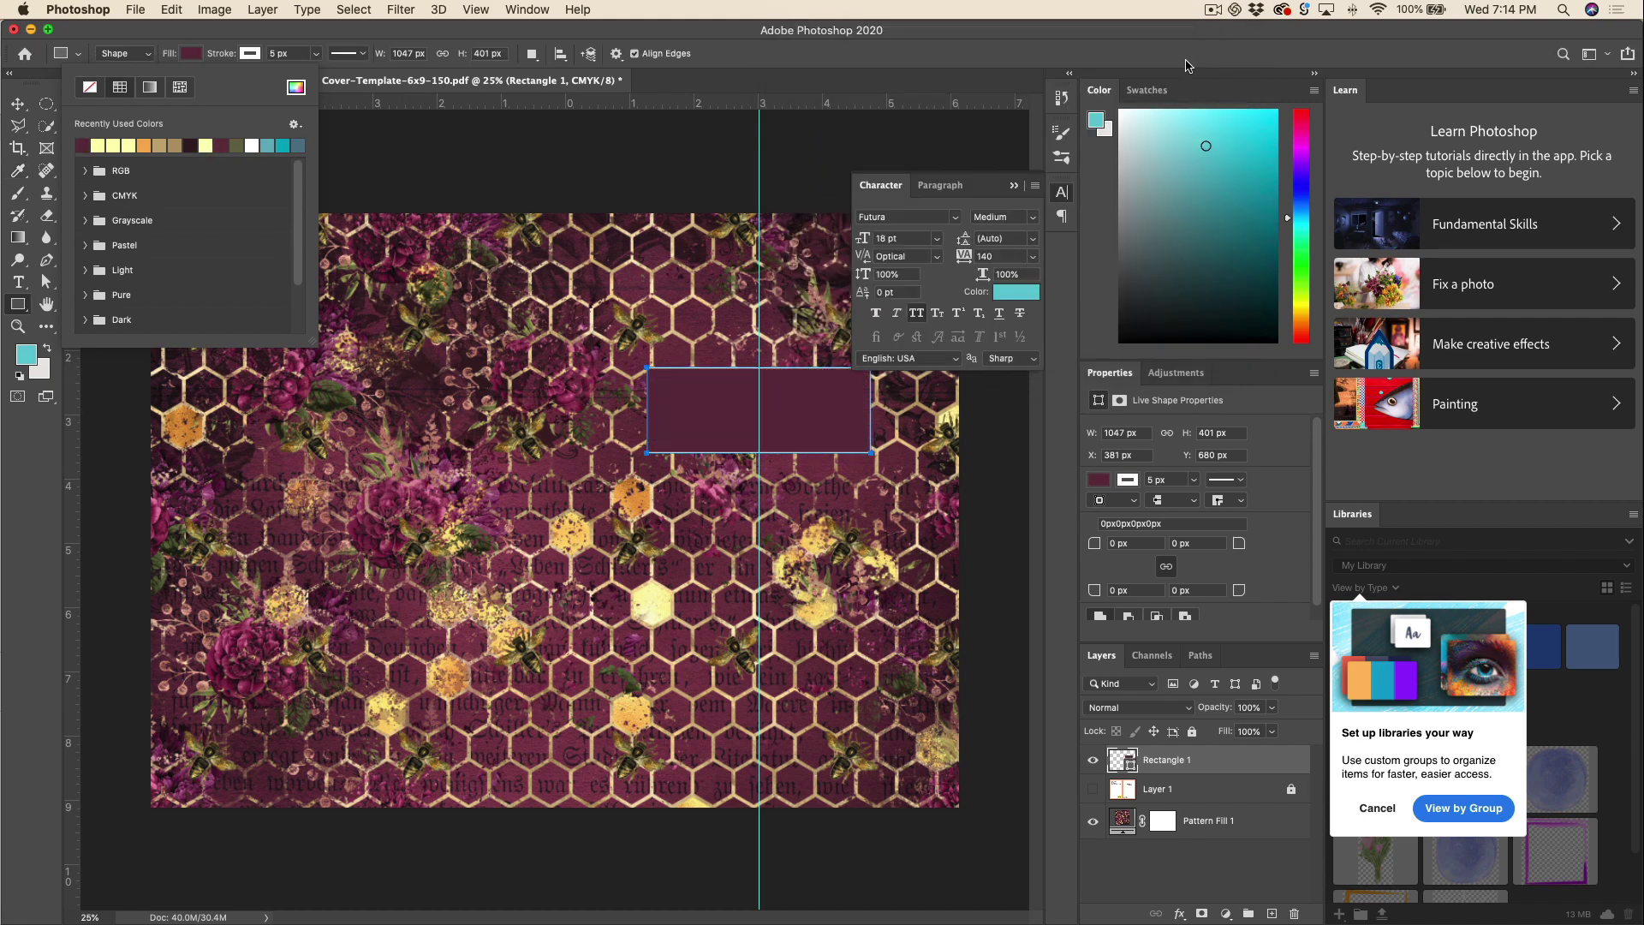
Thicken the burgundy box's outline to about 18.33 px and make it a gradient.
left_click(245, 60)
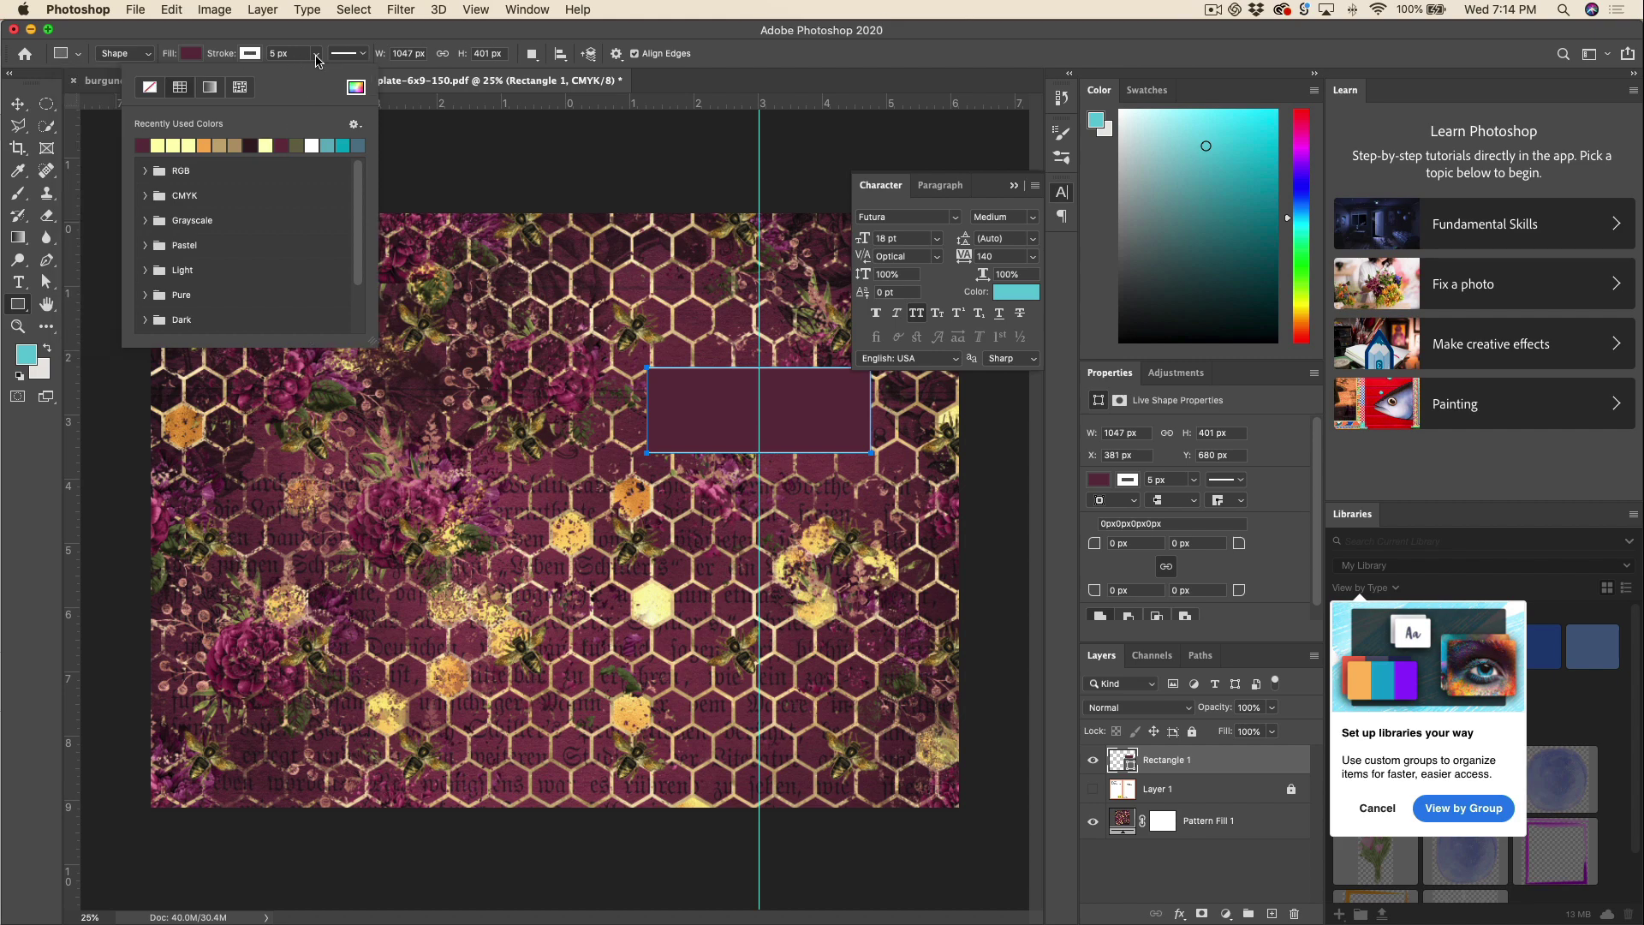
left_click(316, 55)
left_click_drag(319, 79, 322, 78)
left_click(249, 53)
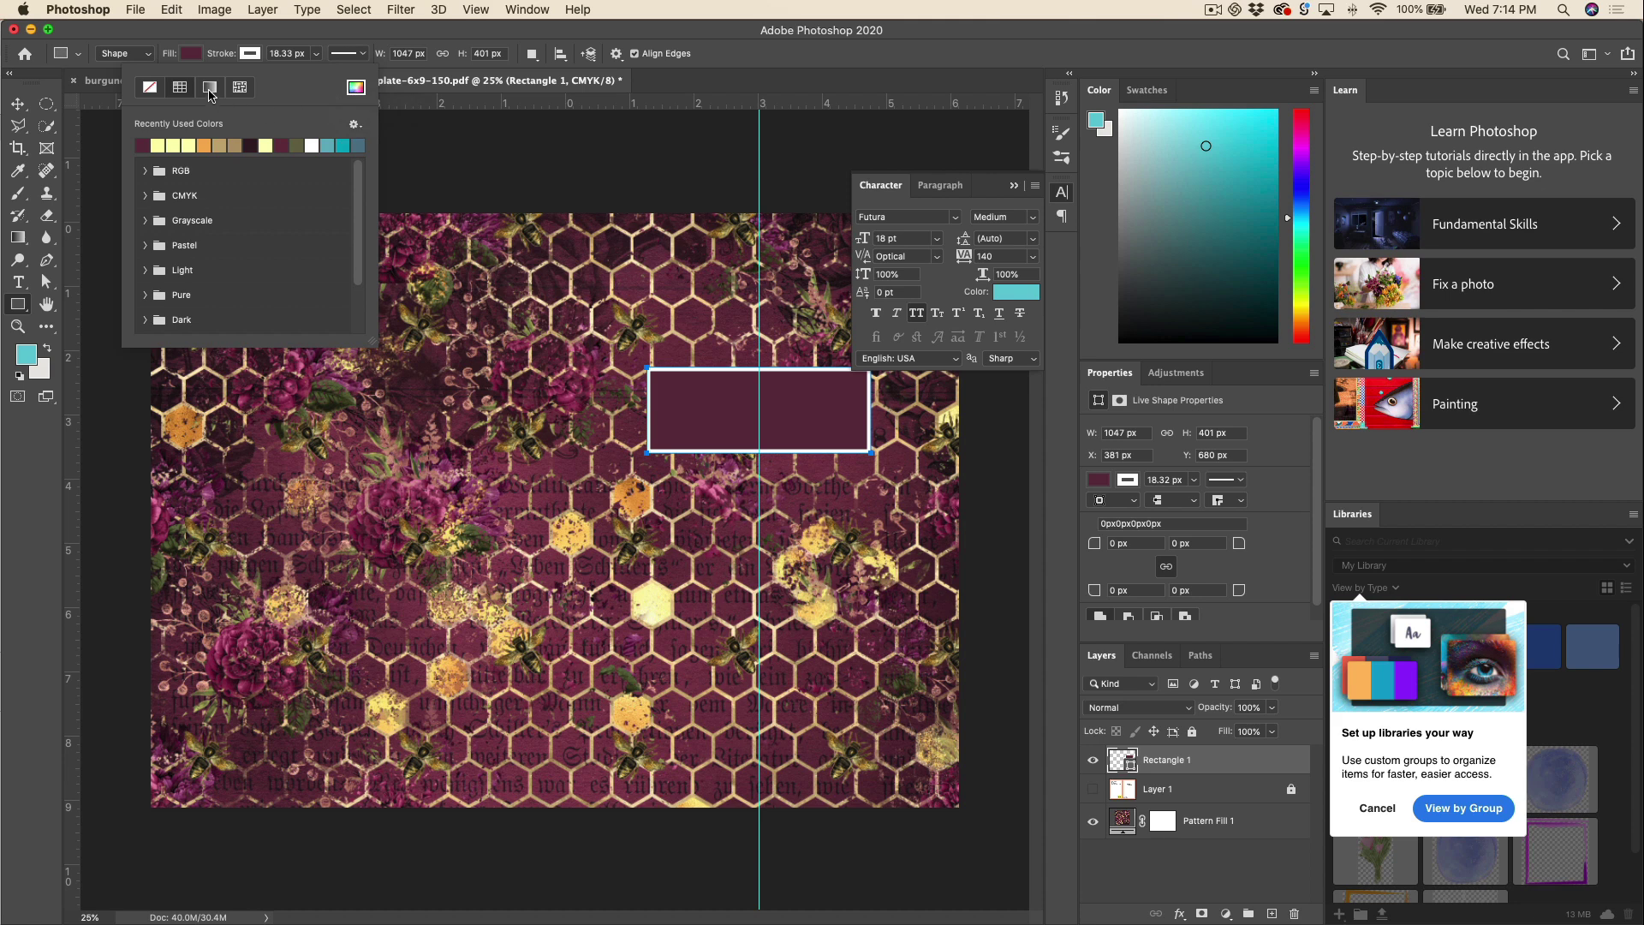
left_click(209, 87)
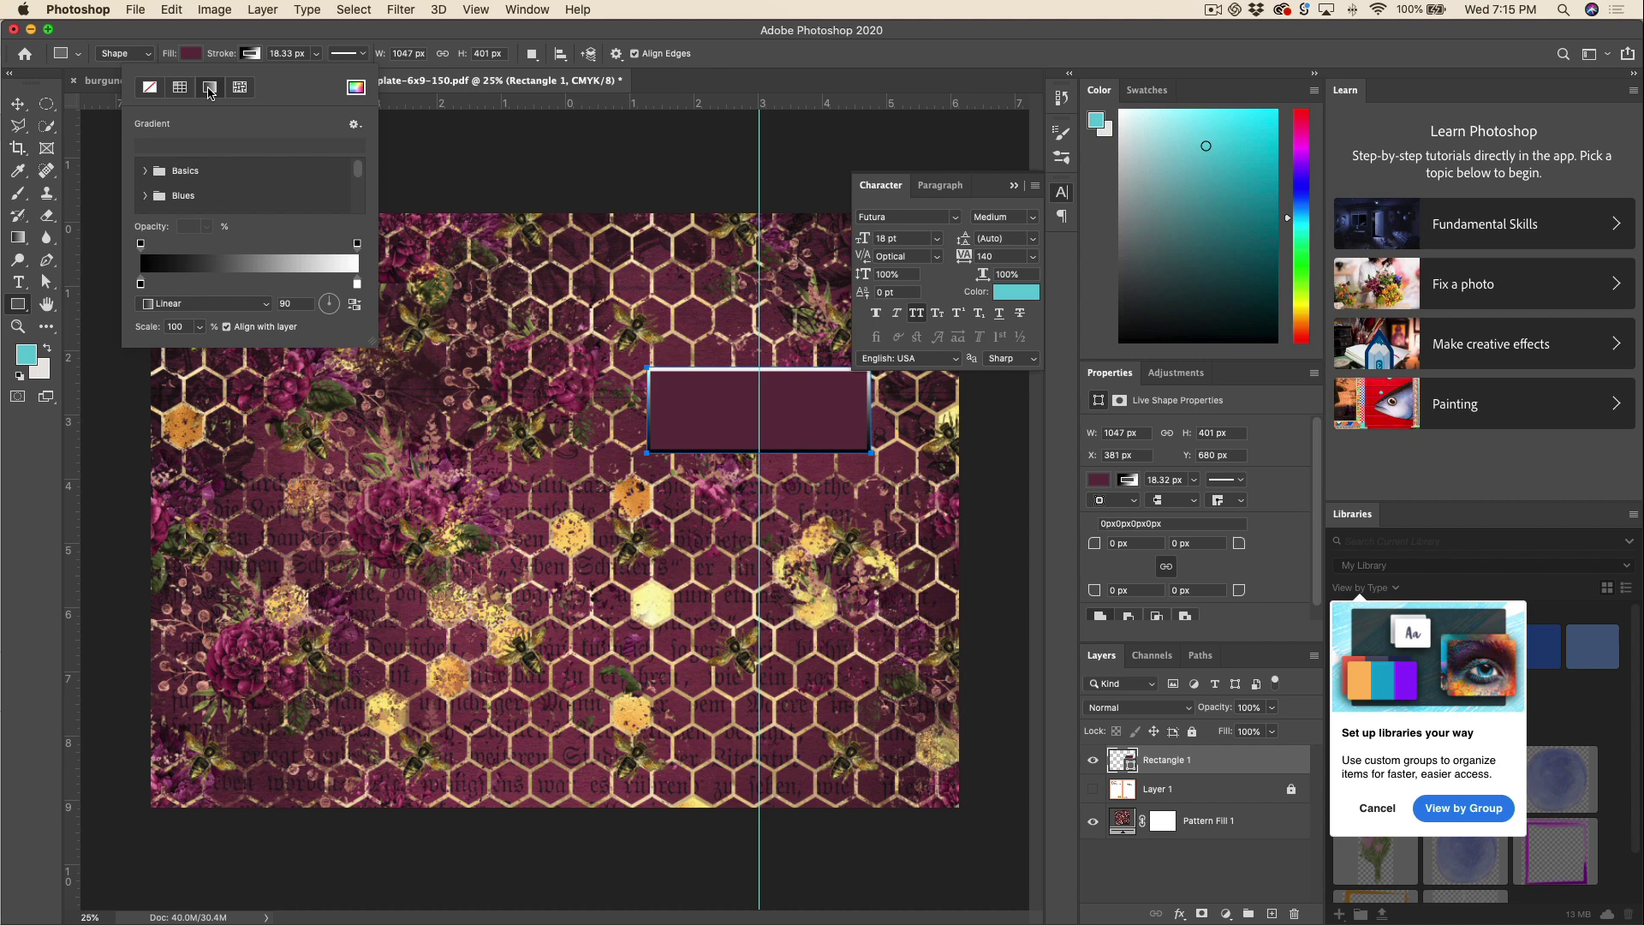
Run the outline gradient from a sampled orange hexagon to a pale yellow one, then enable Move auto-select.
double_click(141, 284)
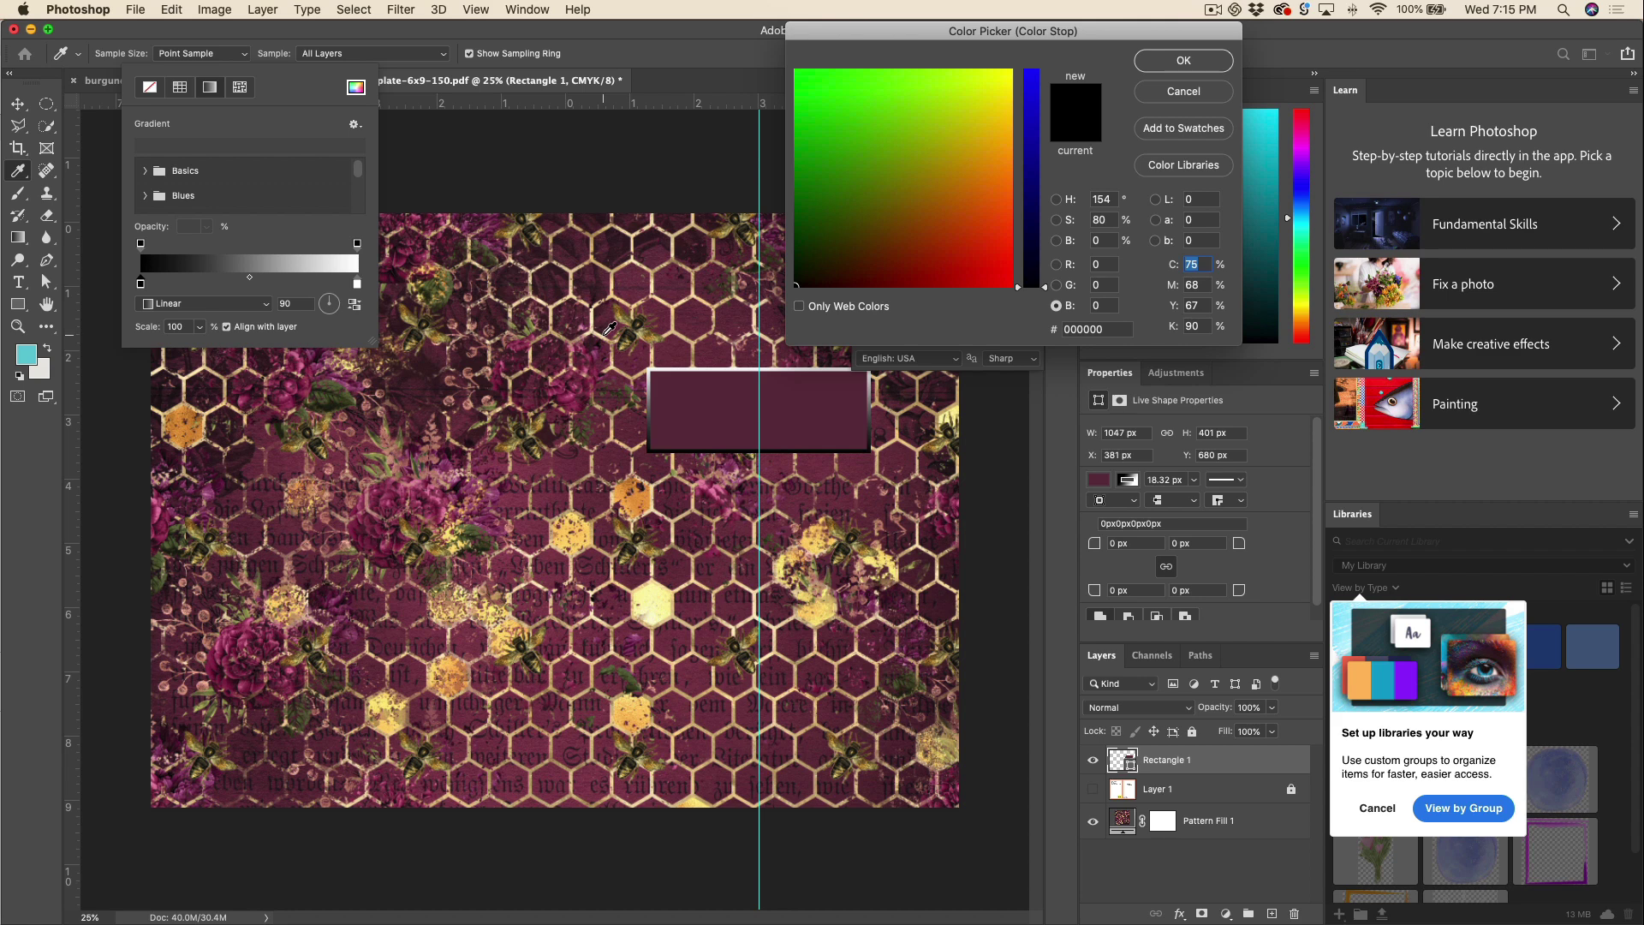
left_click(638, 499)
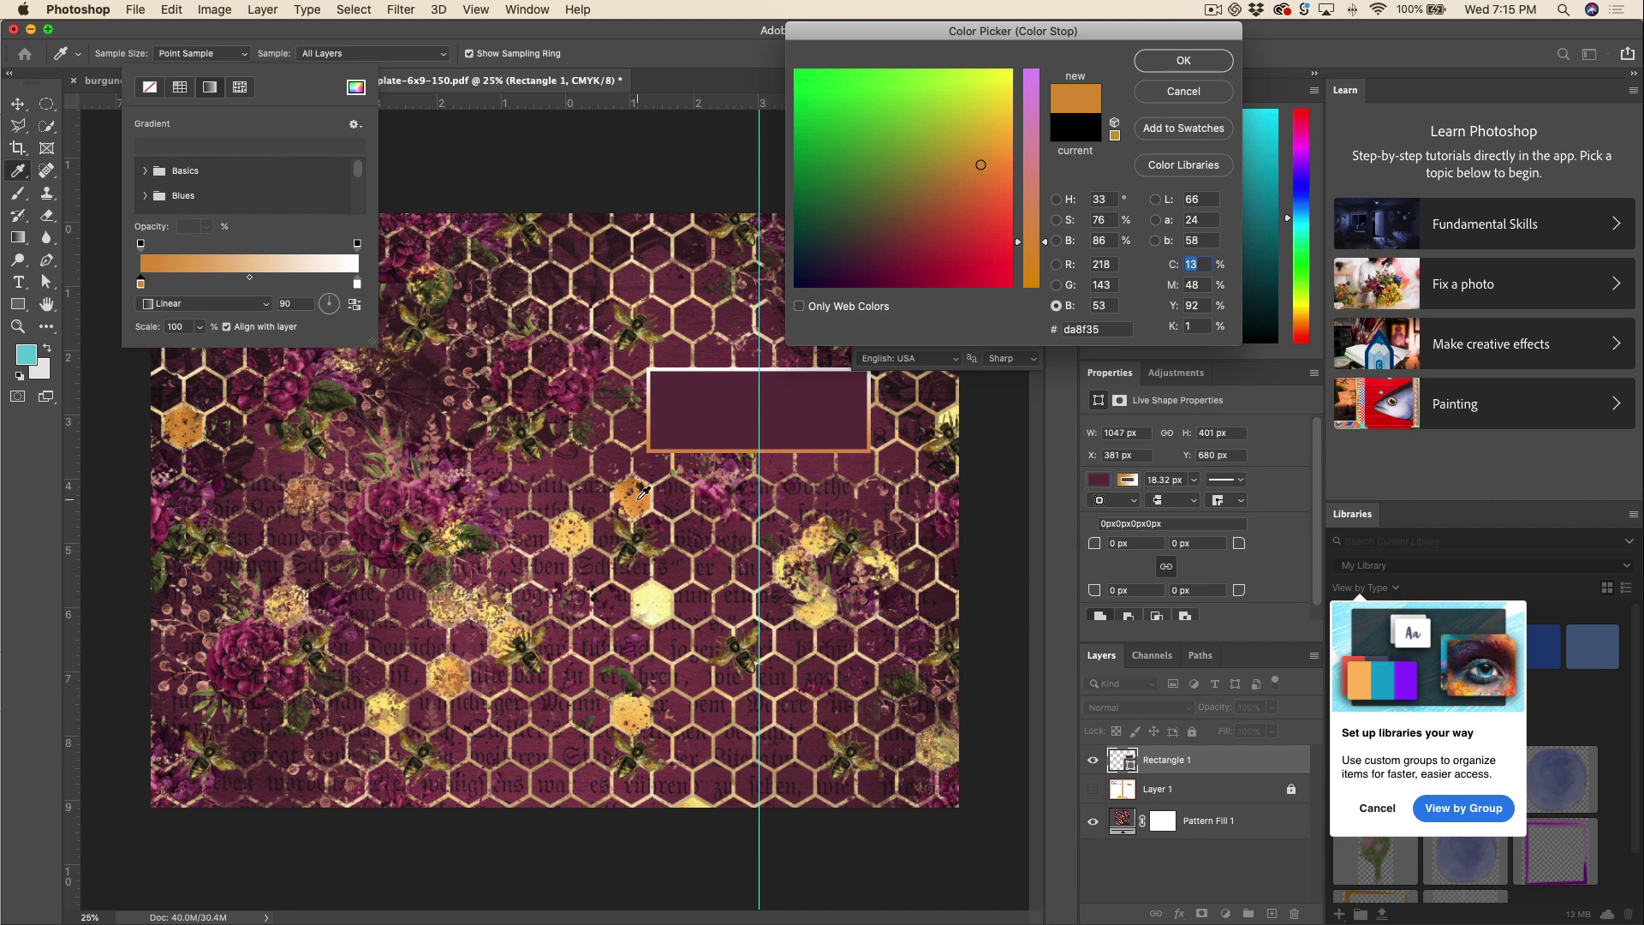
key("Return")
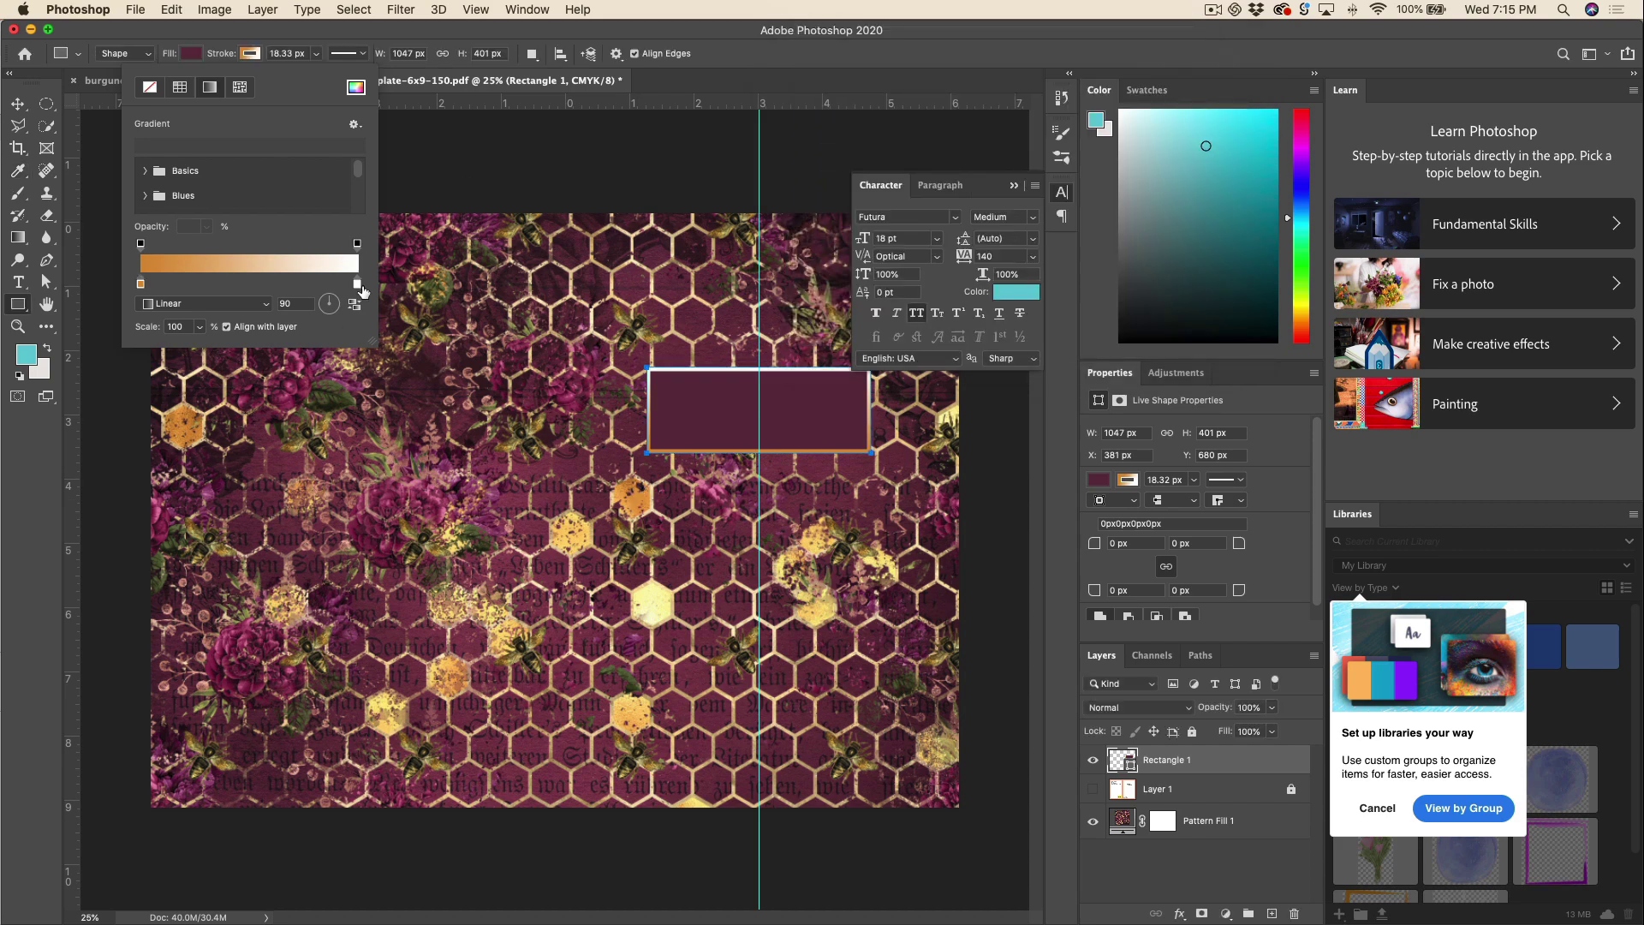
double_click(357, 285)
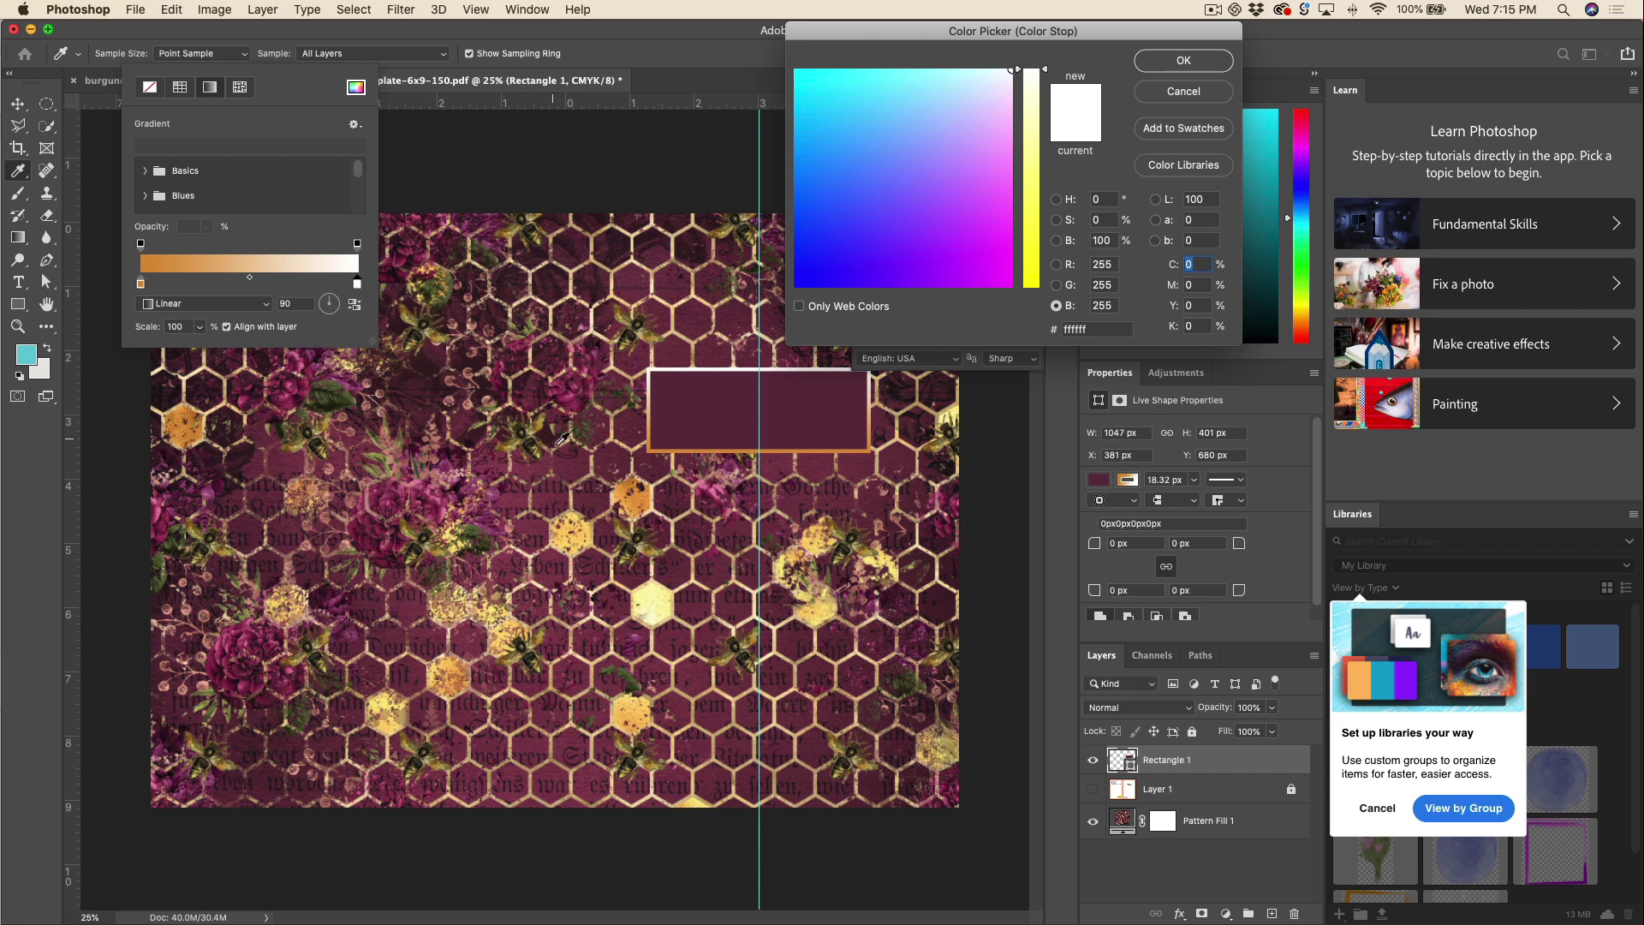
left_click(584, 537)
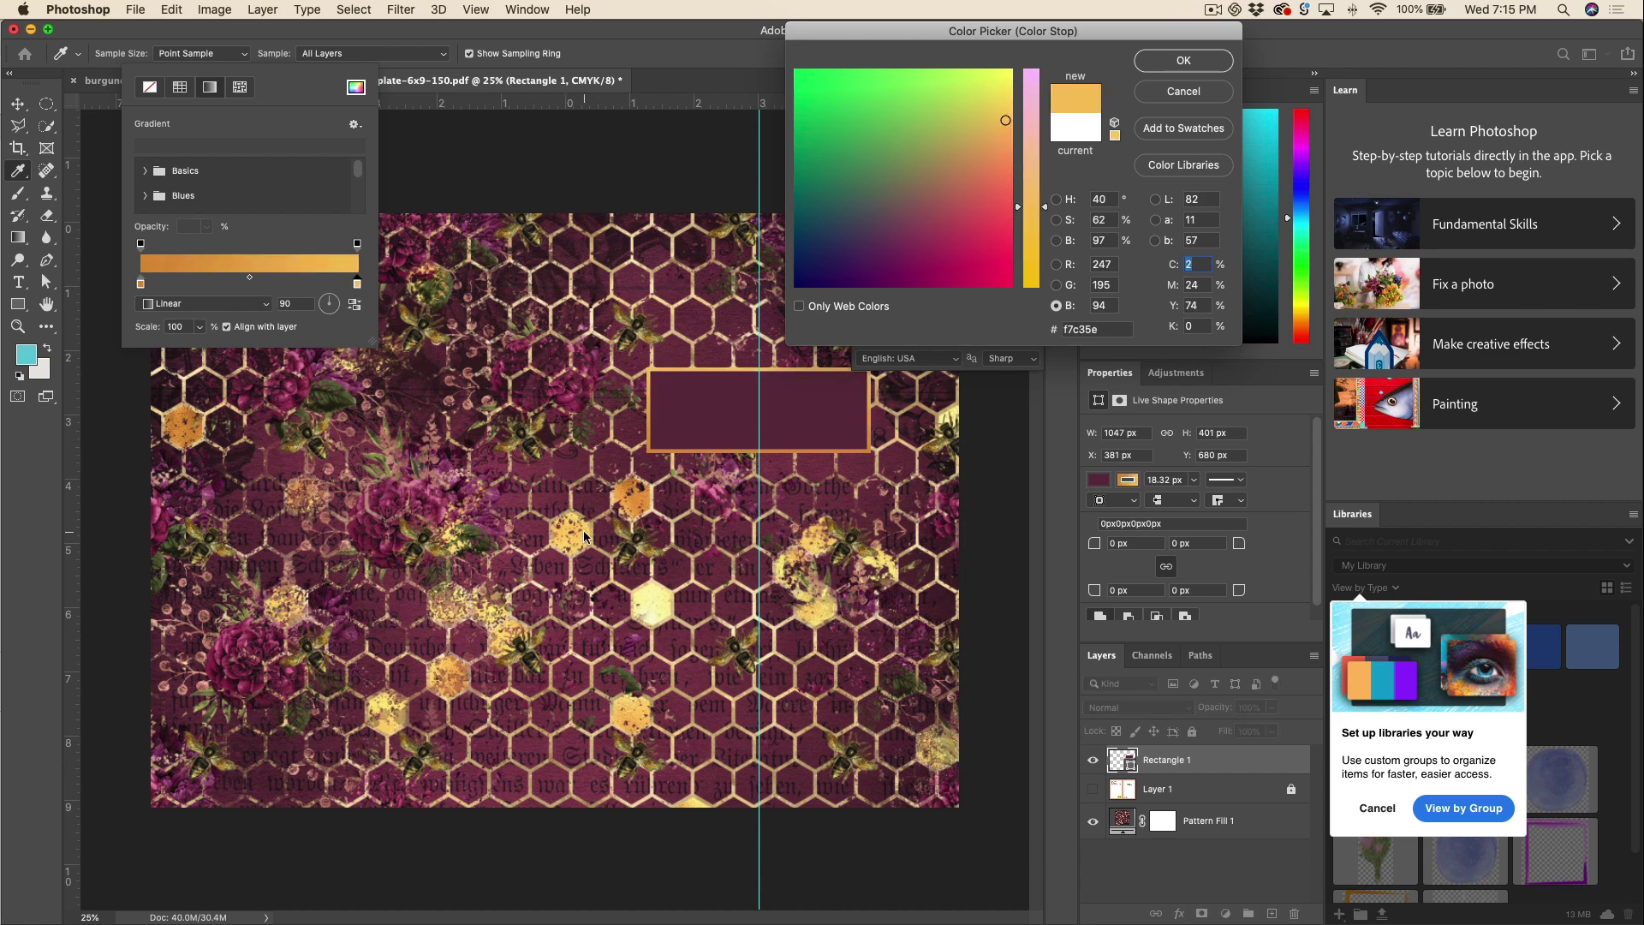
left_click(655, 595)
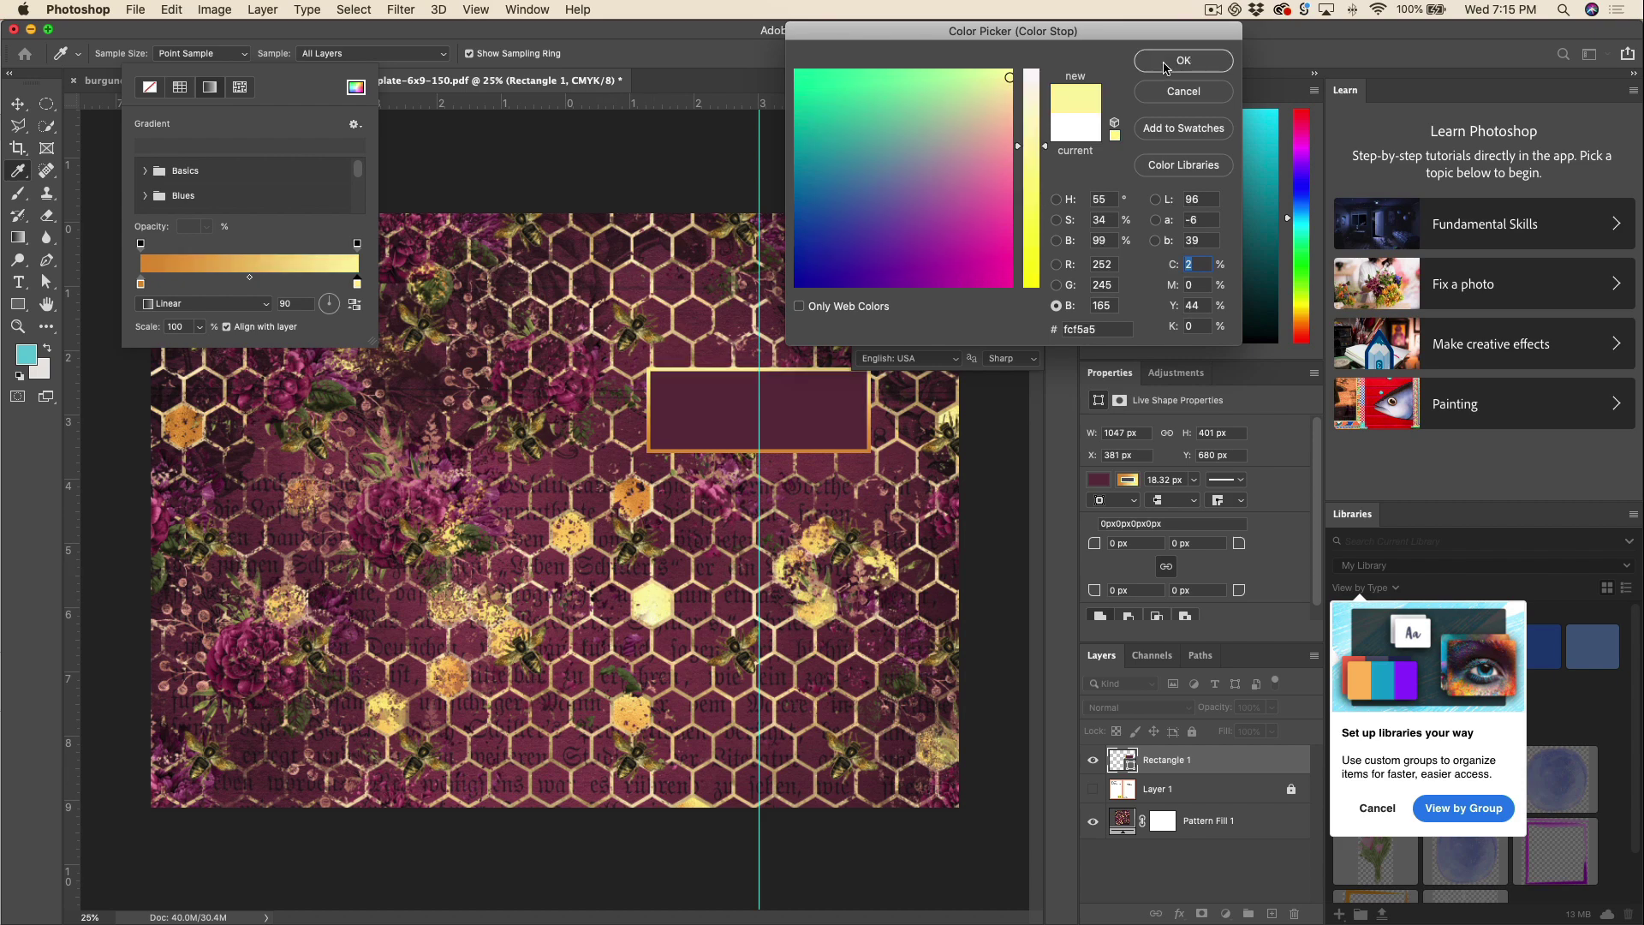
key("Return")
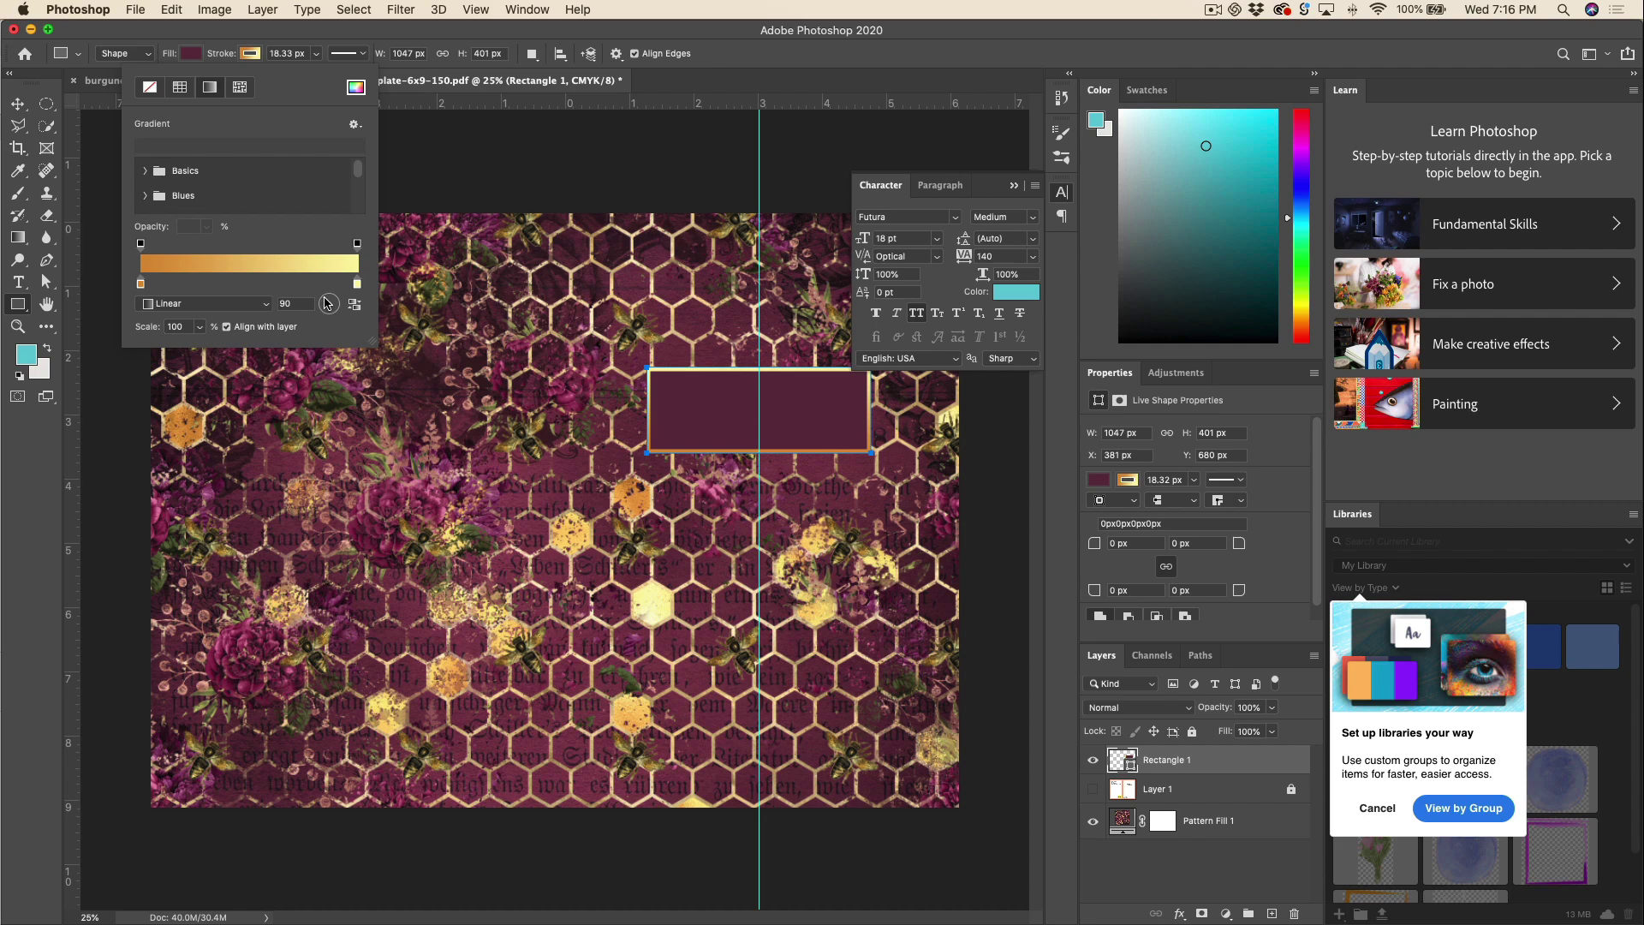
key("v")
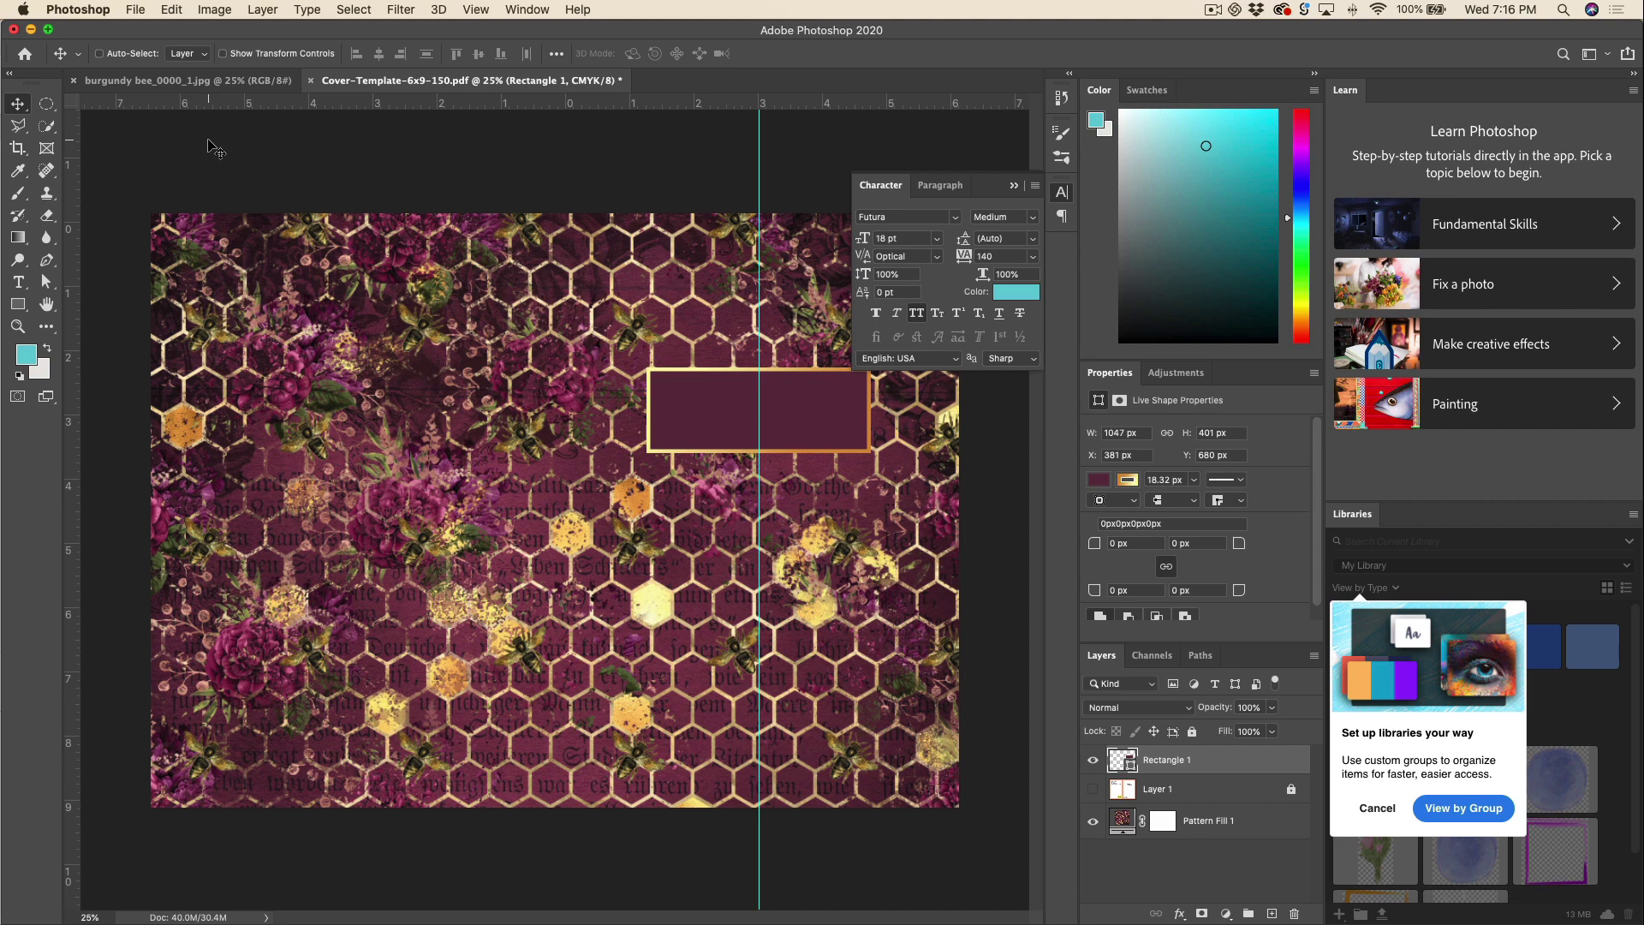
key("super")
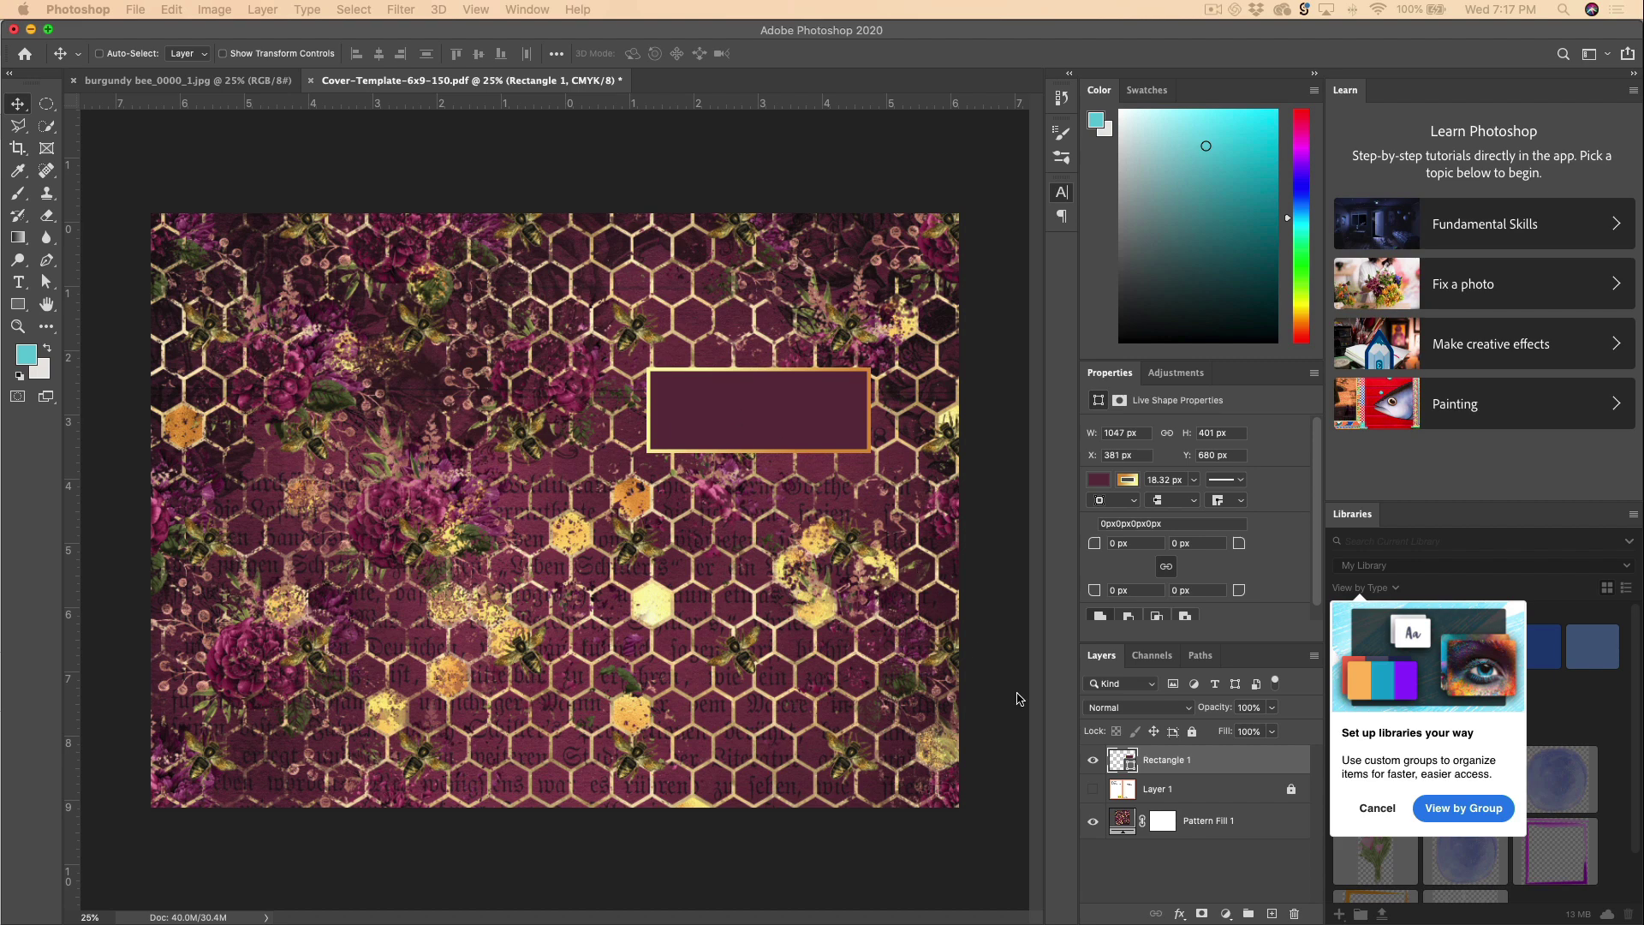
Add a new layer and type 2020 in a text box inside the burgundy box.
left_click(1270, 915)
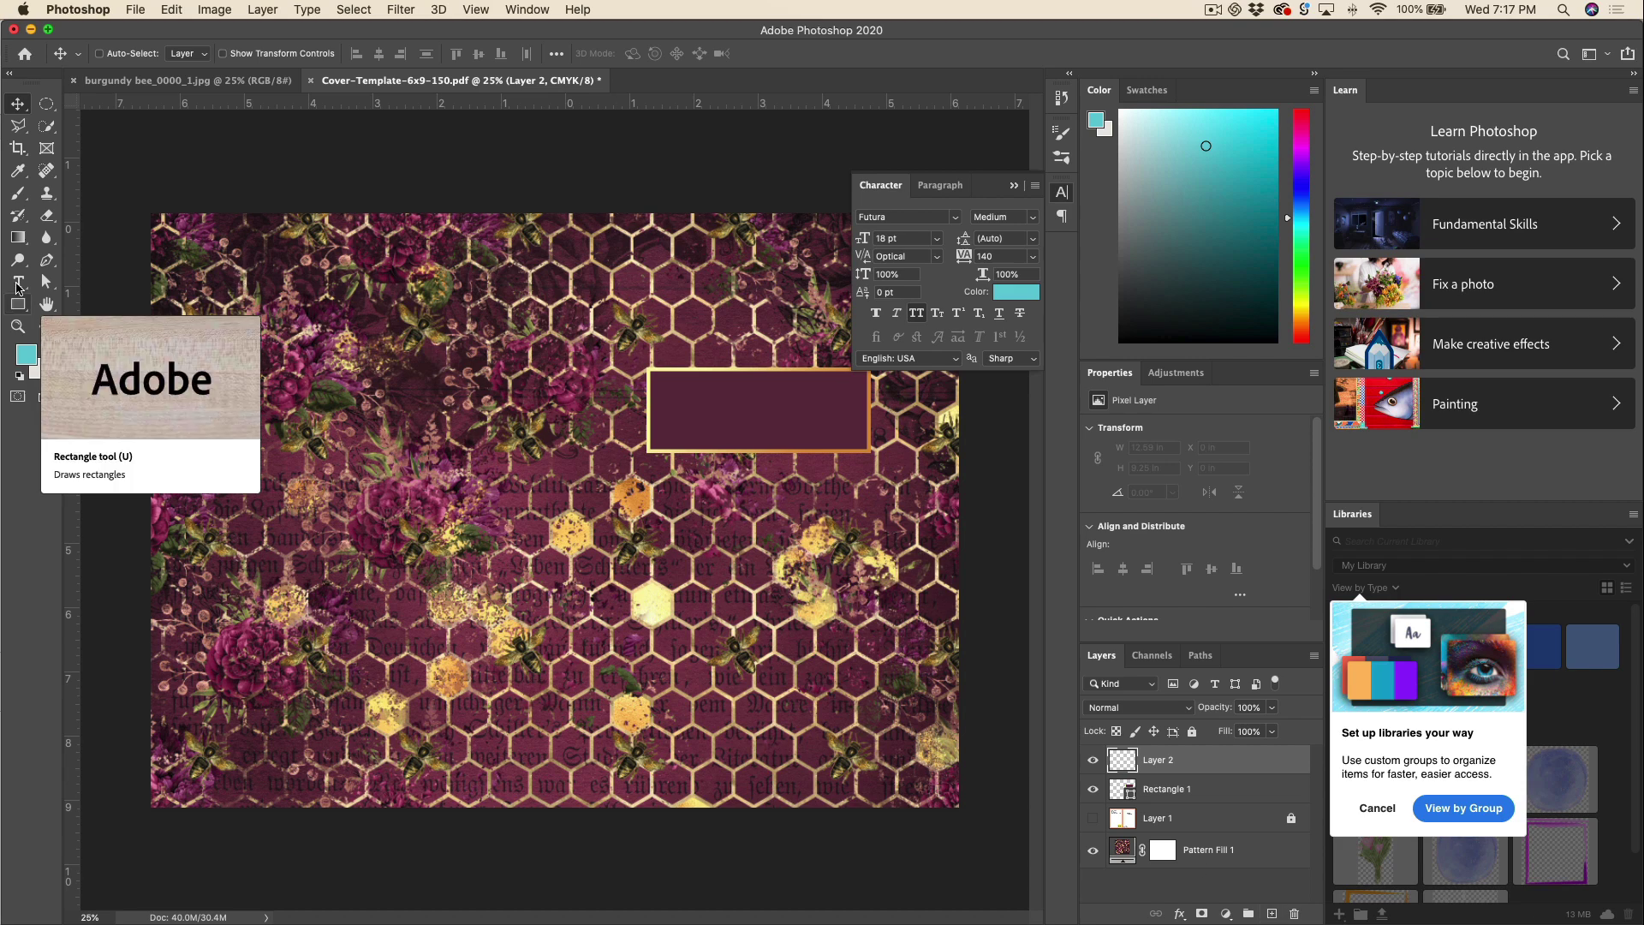
left_click(17, 285)
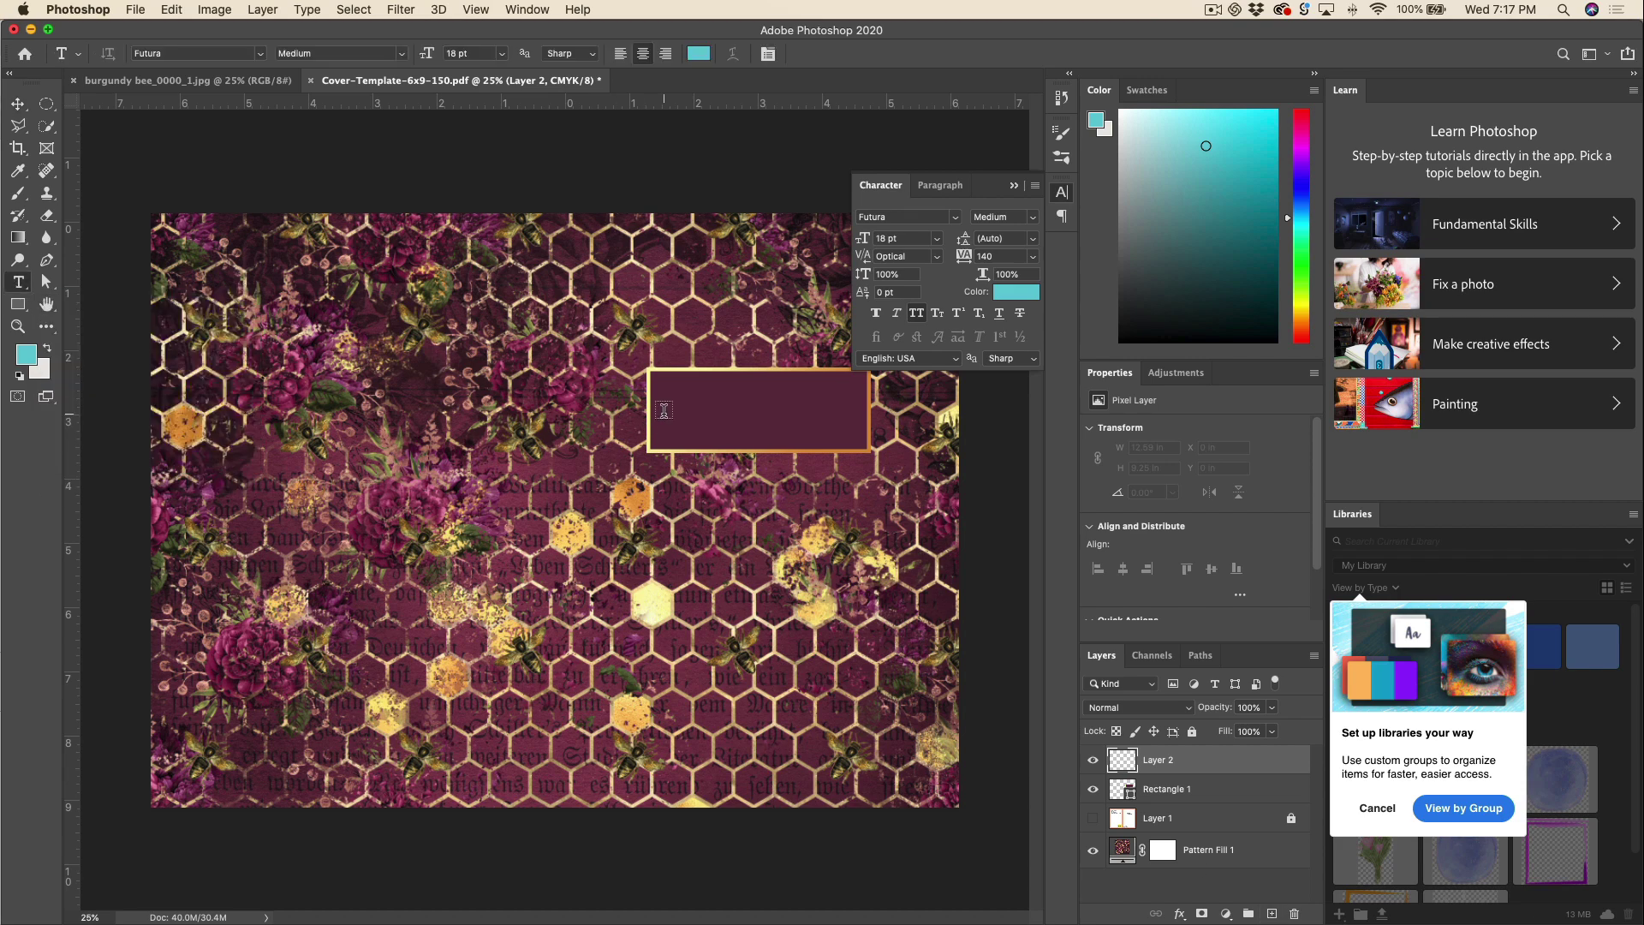
left_click_drag(649, 395, 872, 436)
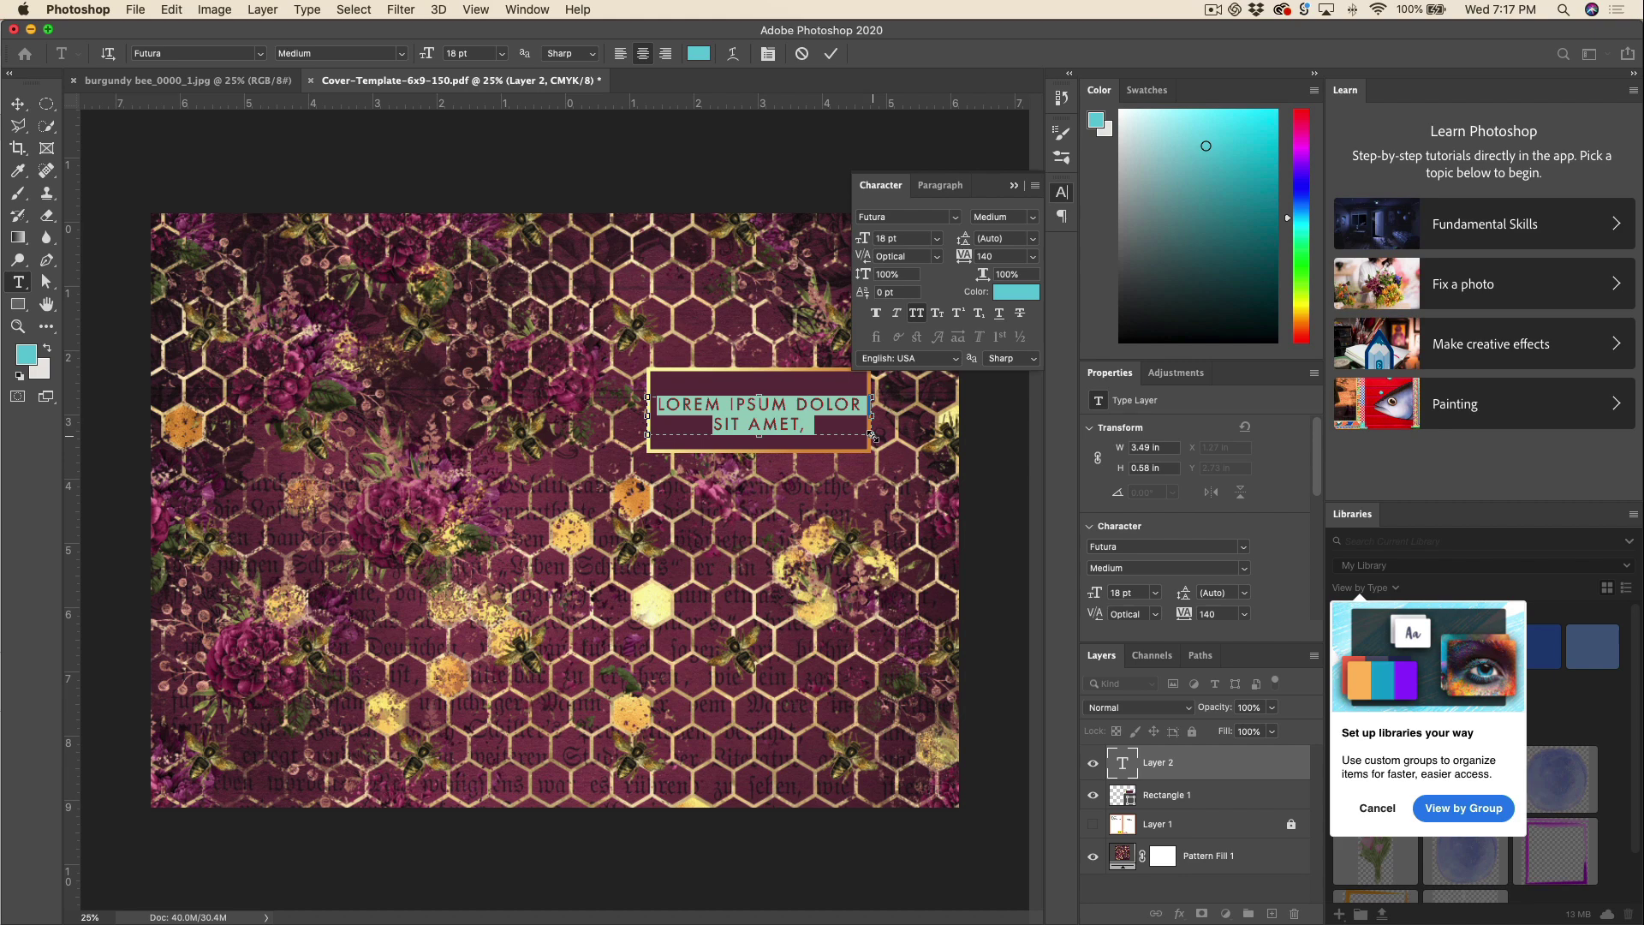
type("2020")
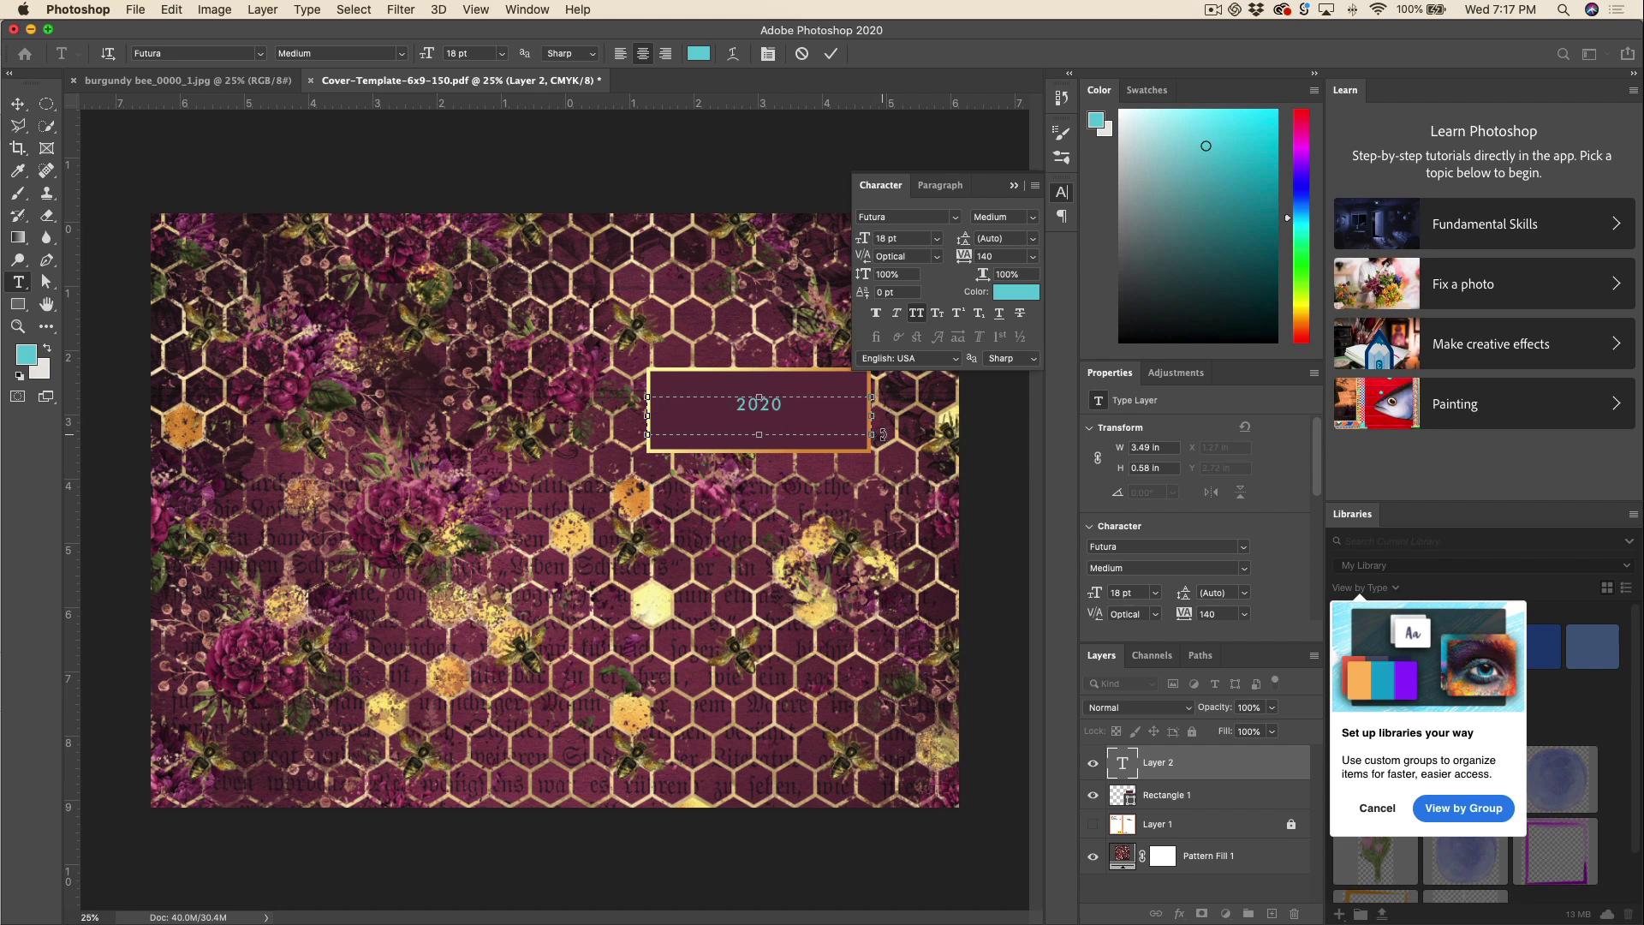
Set the 2020 text to Optima Bold at 60 pt.
double_click(771, 403)
left_click(955, 216)
scroll(940, 561, "down", 10)
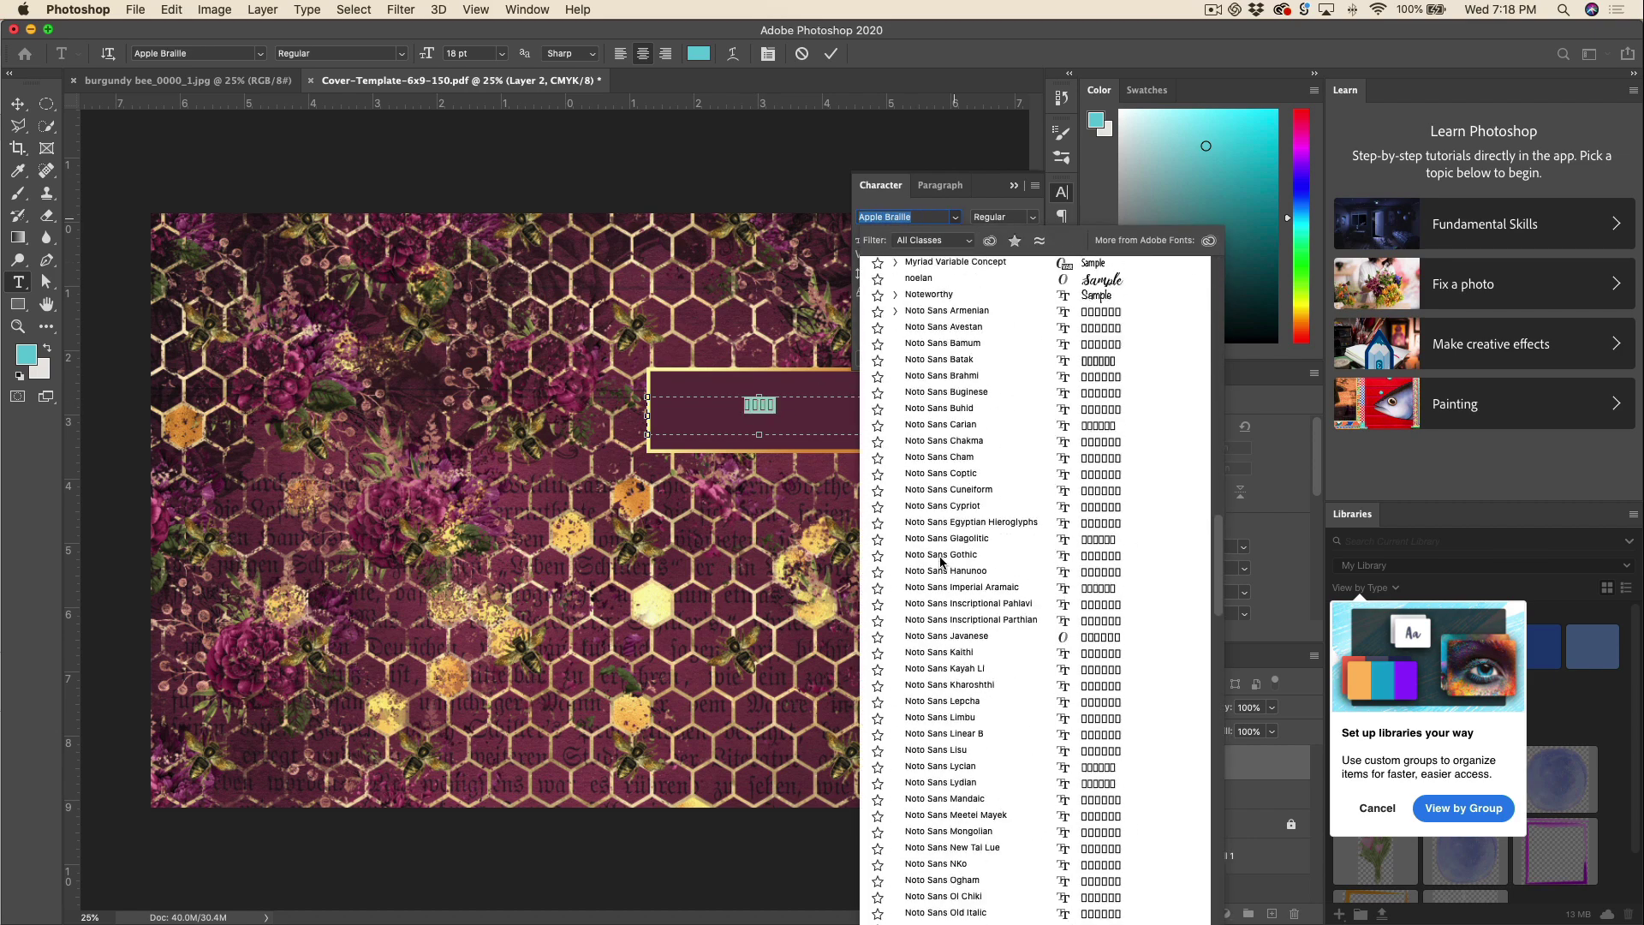
scroll(941, 561, "down", 5)
left_click(946, 559)
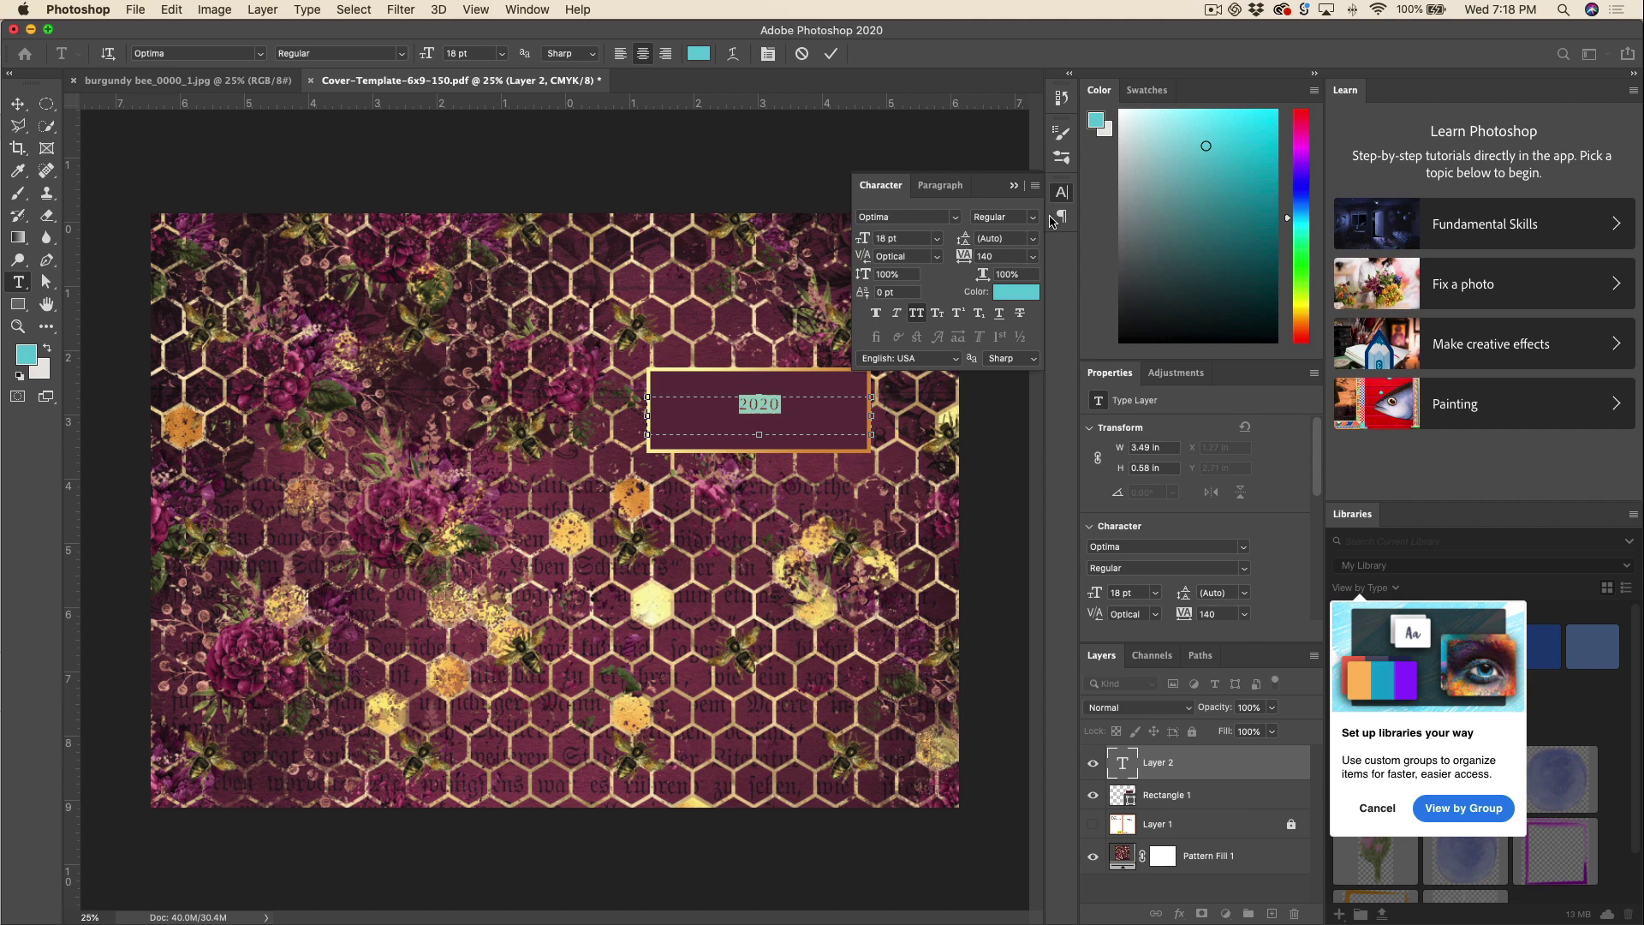
left_click(1033, 217)
left_click(1031, 238)
left_click(937, 239)
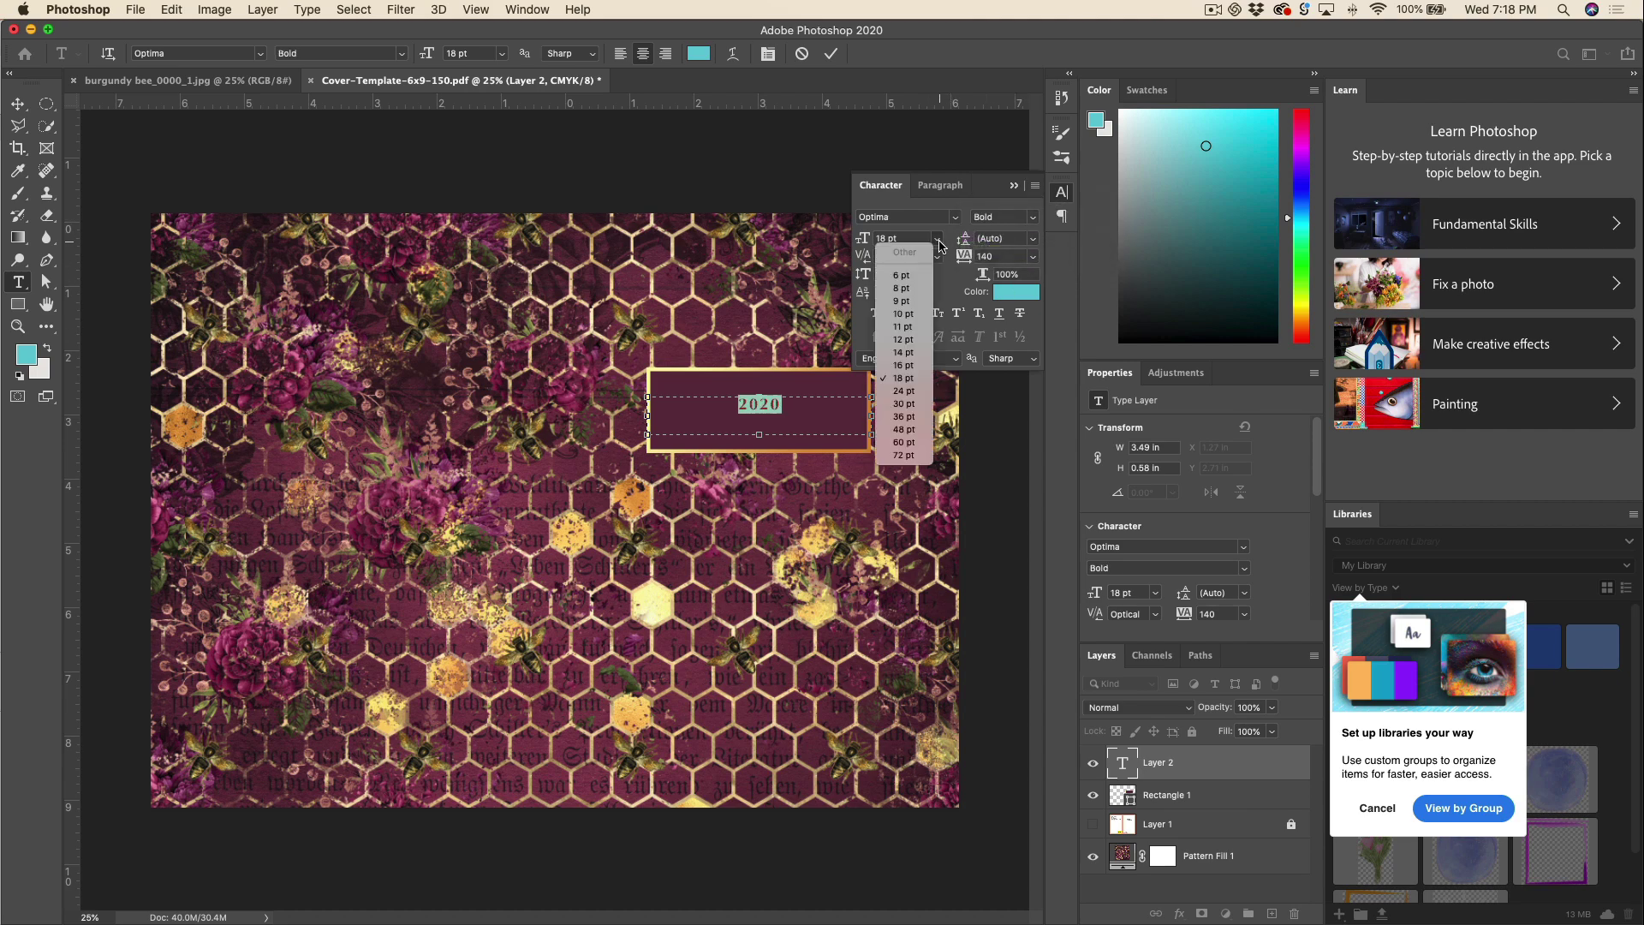
left_click(903, 442)
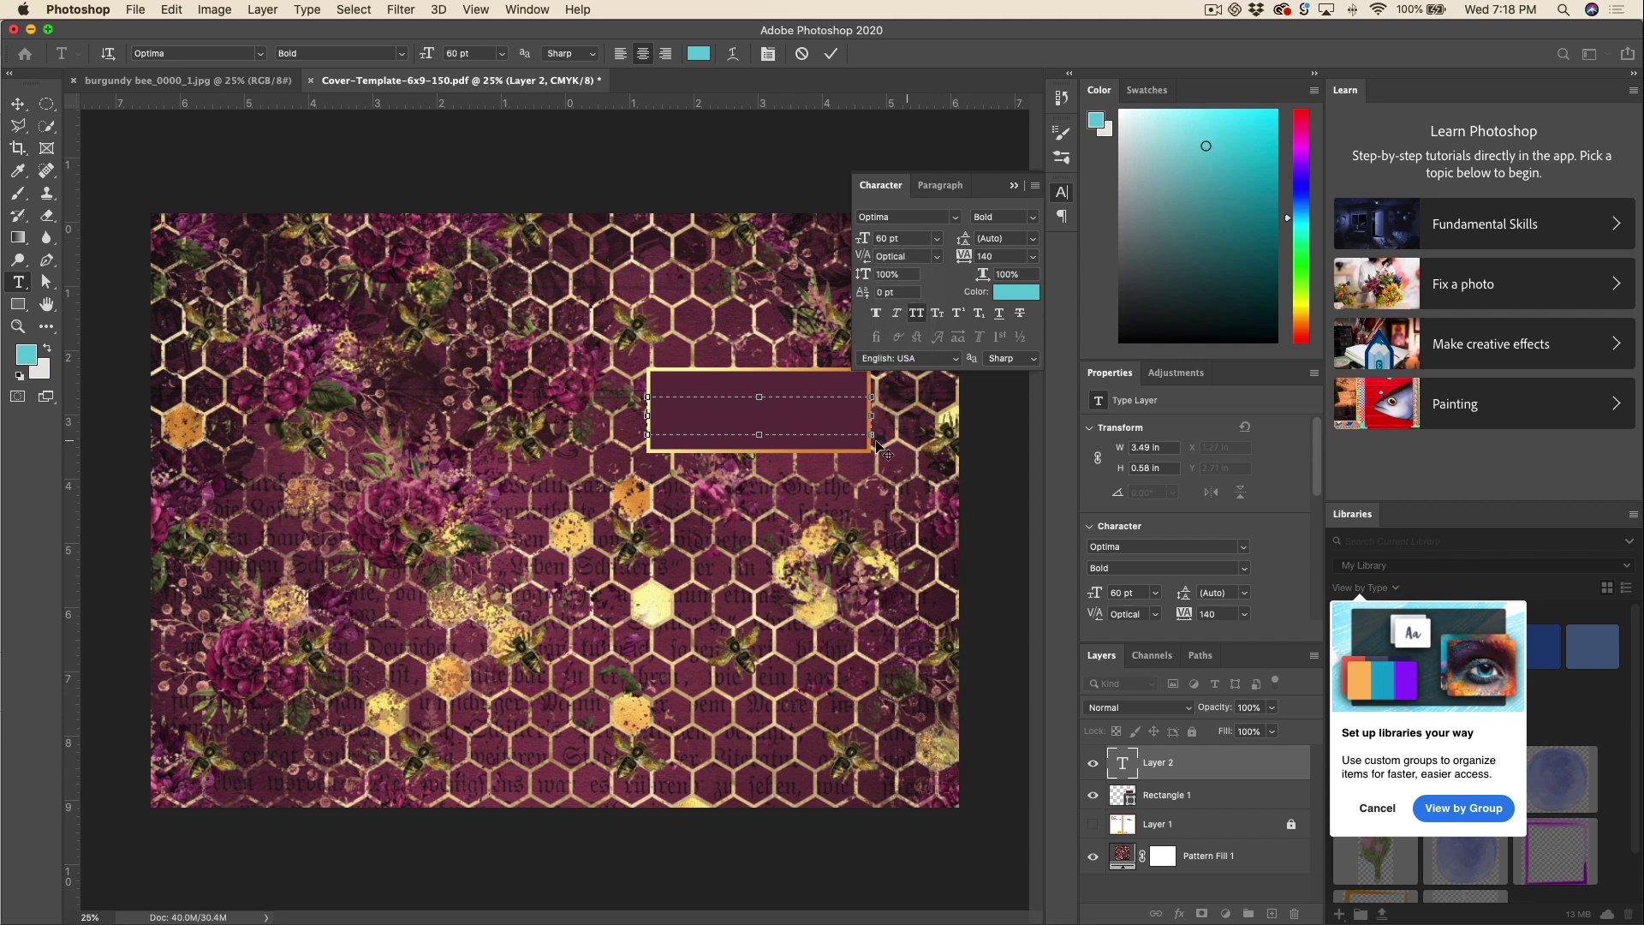
Make the text box taller and tighten the 2020 tracking to 50.
mouse_move(759, 435)
left_mouse_down()
mouse_move(759, 479)
mouse_move(759, 463)
left_mouse_up()
left_click(1032, 262)
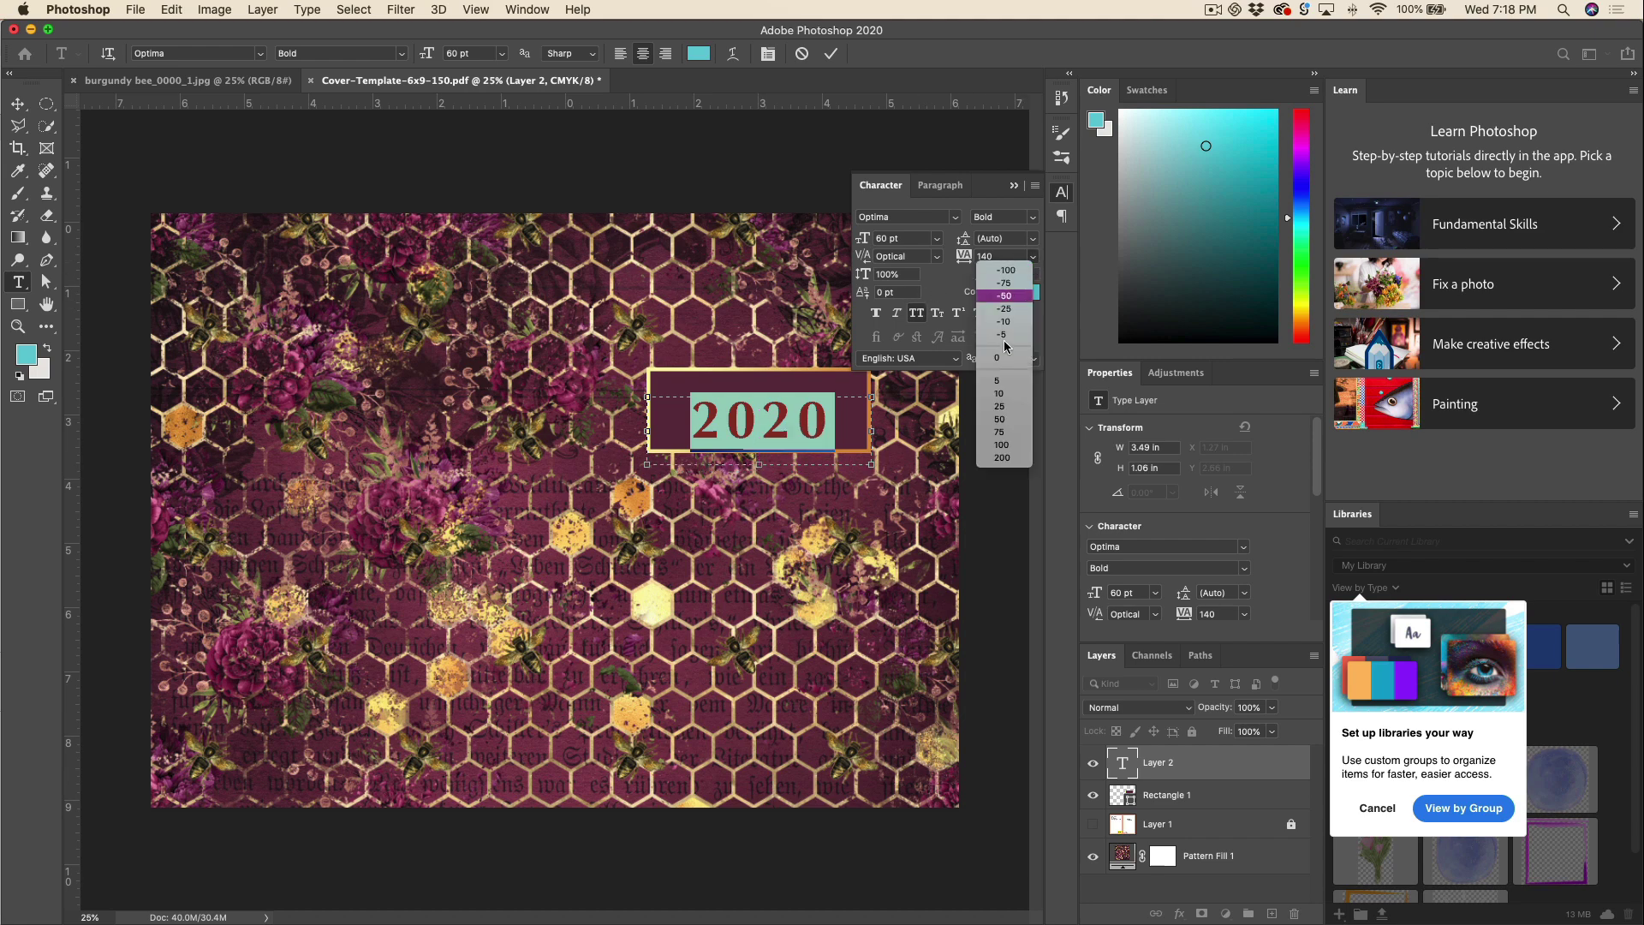
left_click(1002, 420)
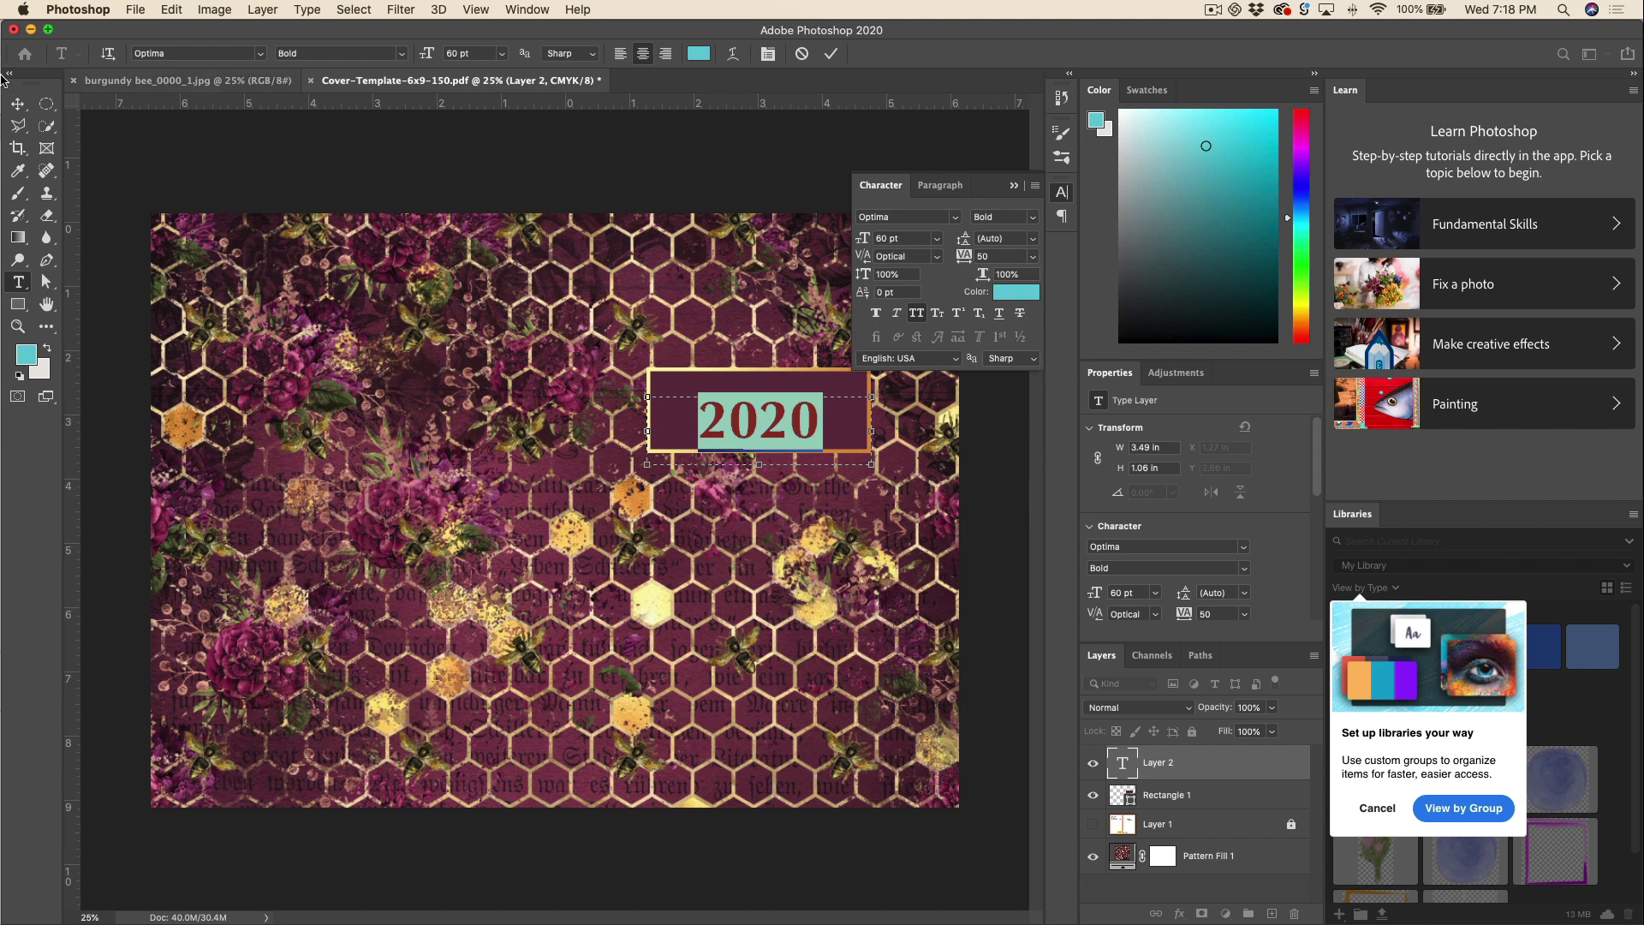
left_click(18, 104)
Colour the 2020 text pale yellow sampled from a hexagon and enlarge it to 72 pt.
left_click(1008, 296)
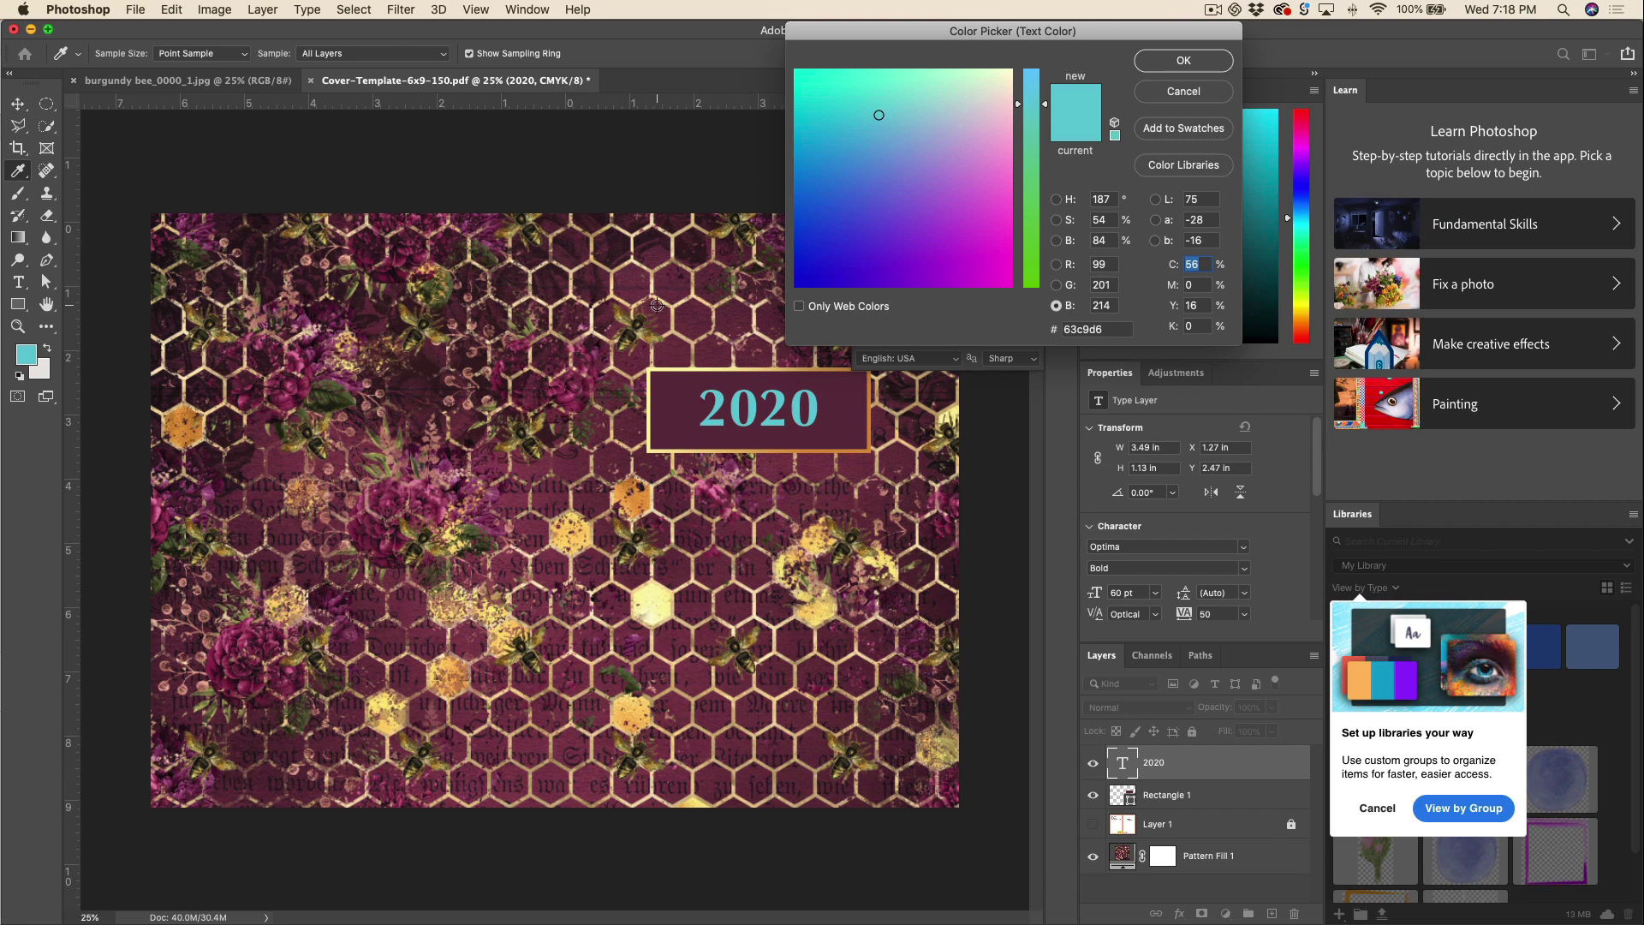
left_click(653, 599)
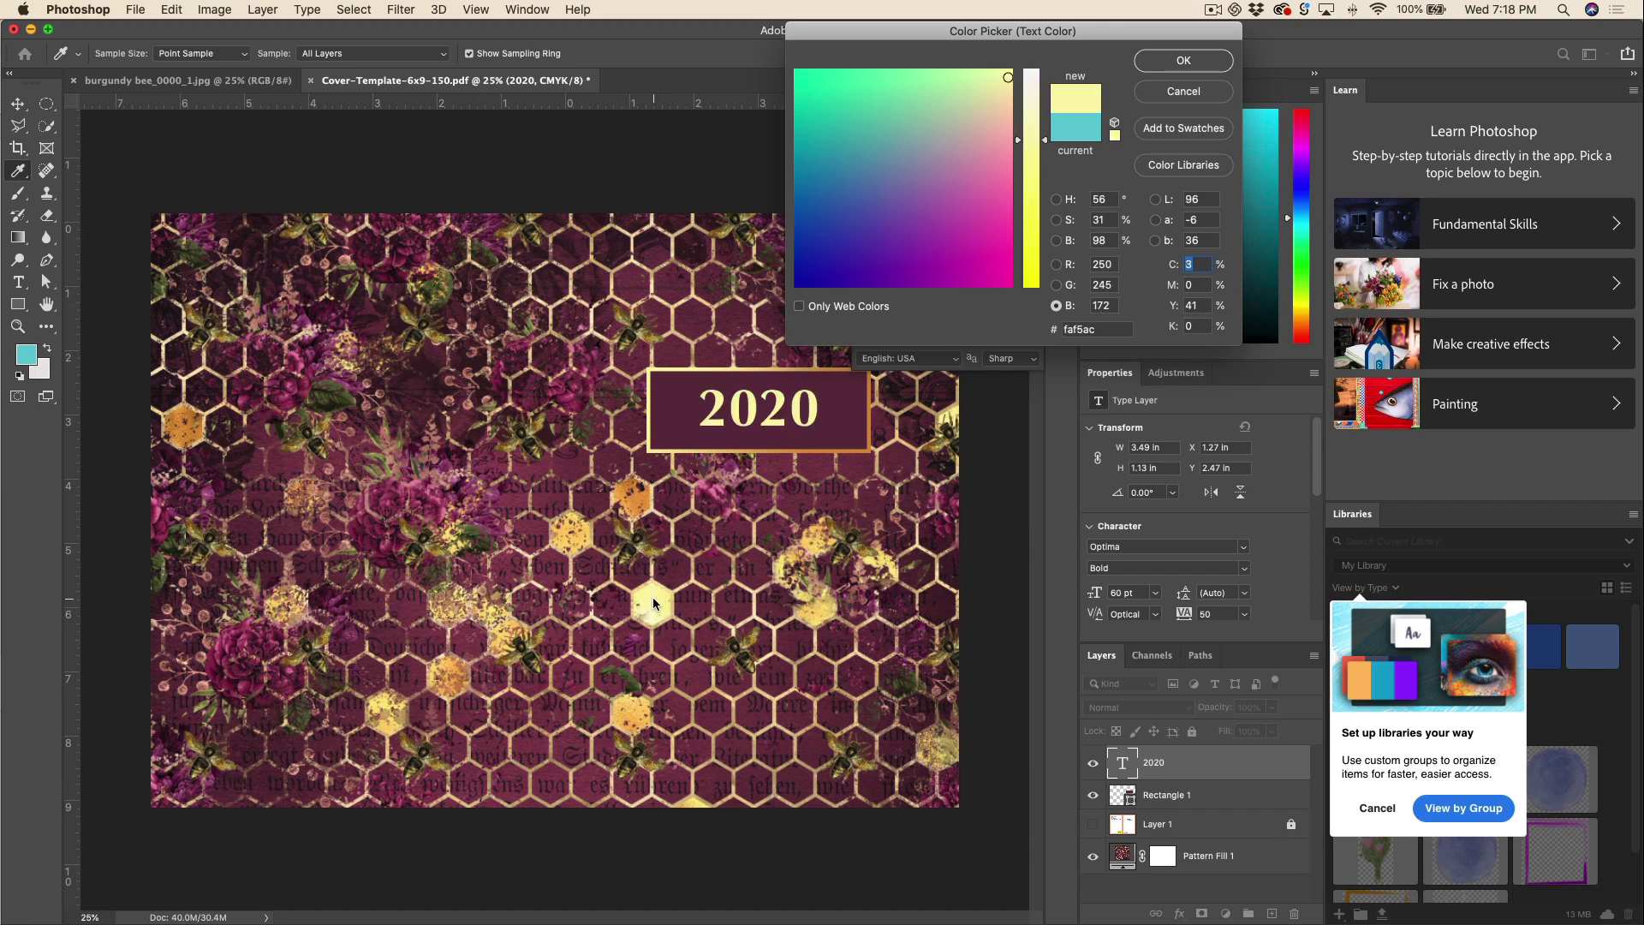
left_click(1187, 65)
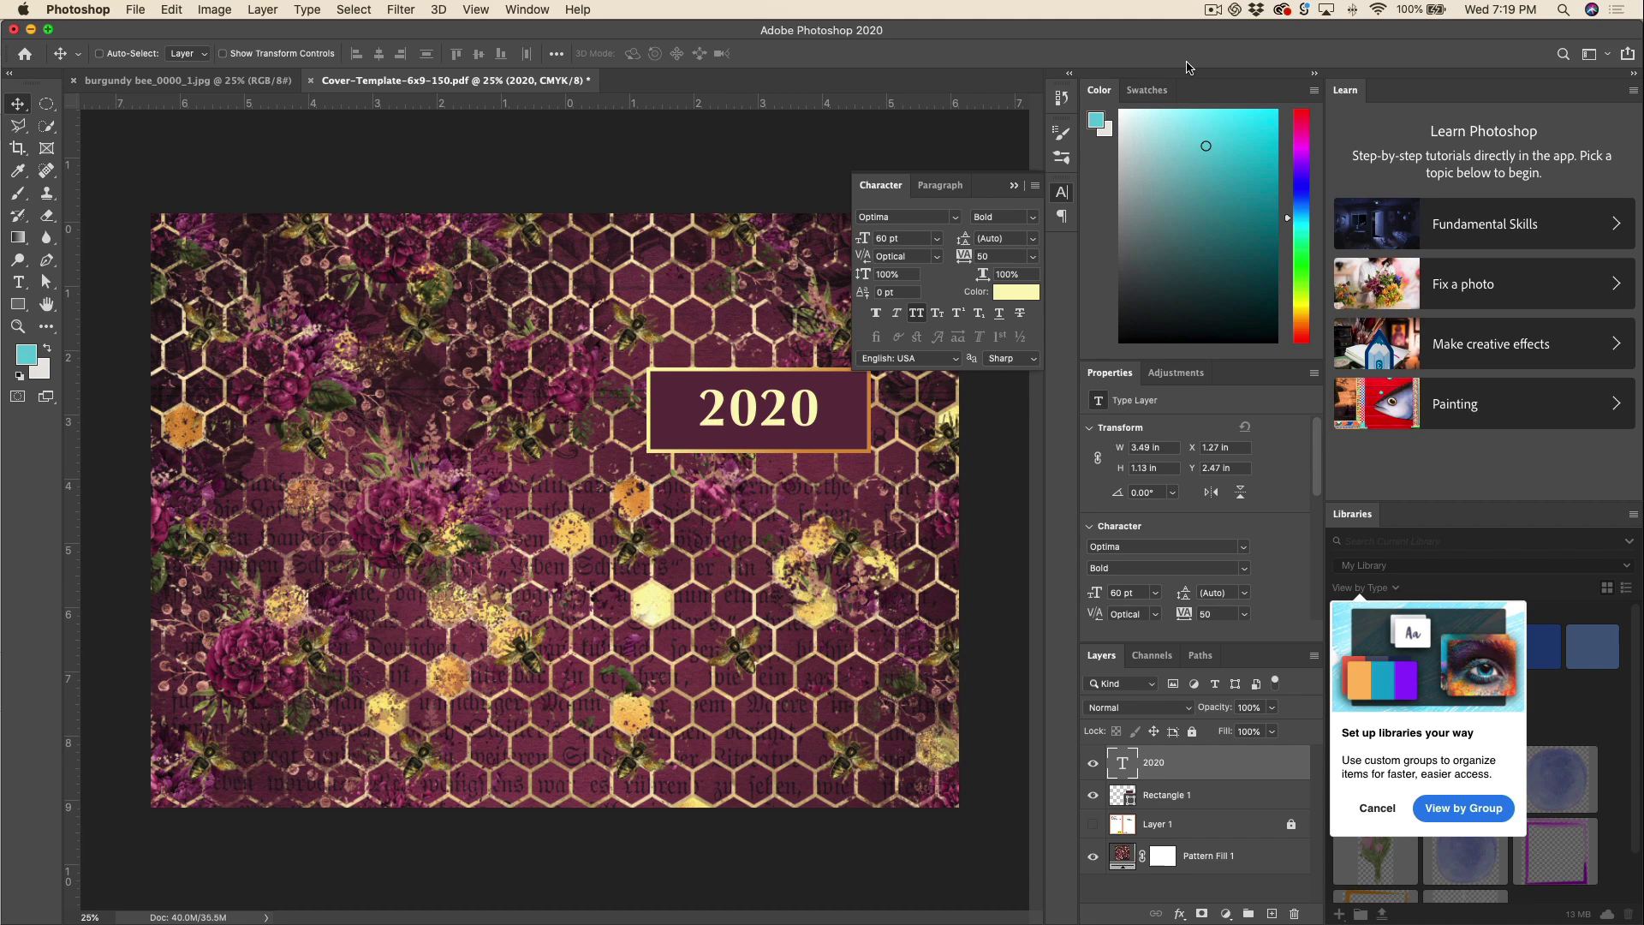
left_click(937, 239)
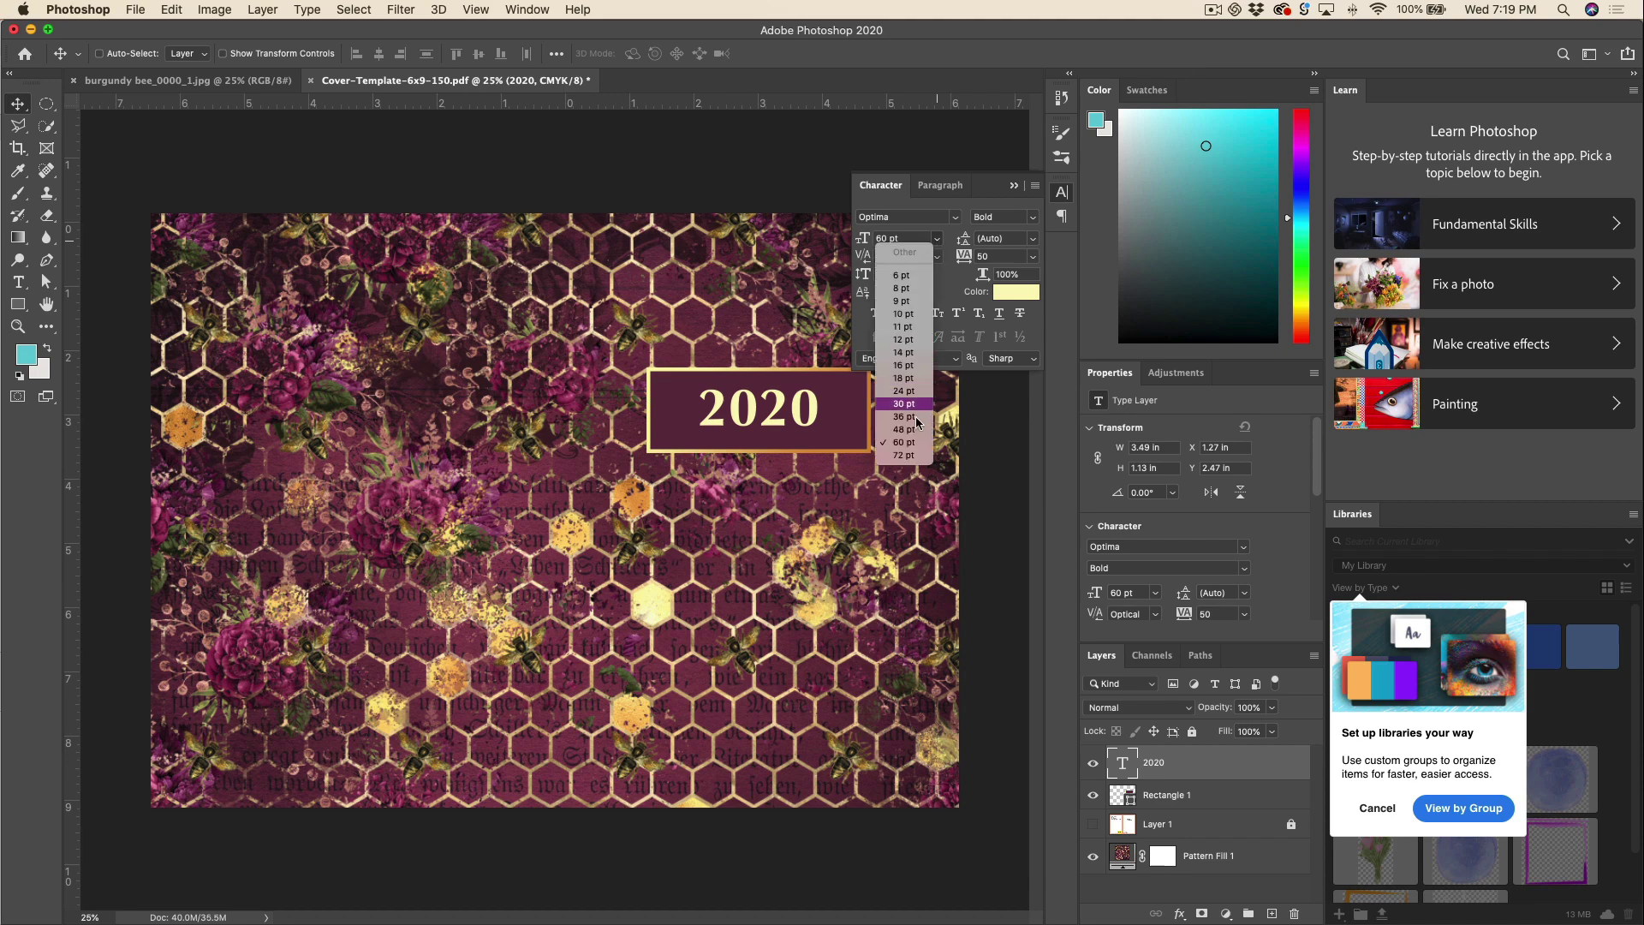
left_click(906, 455)
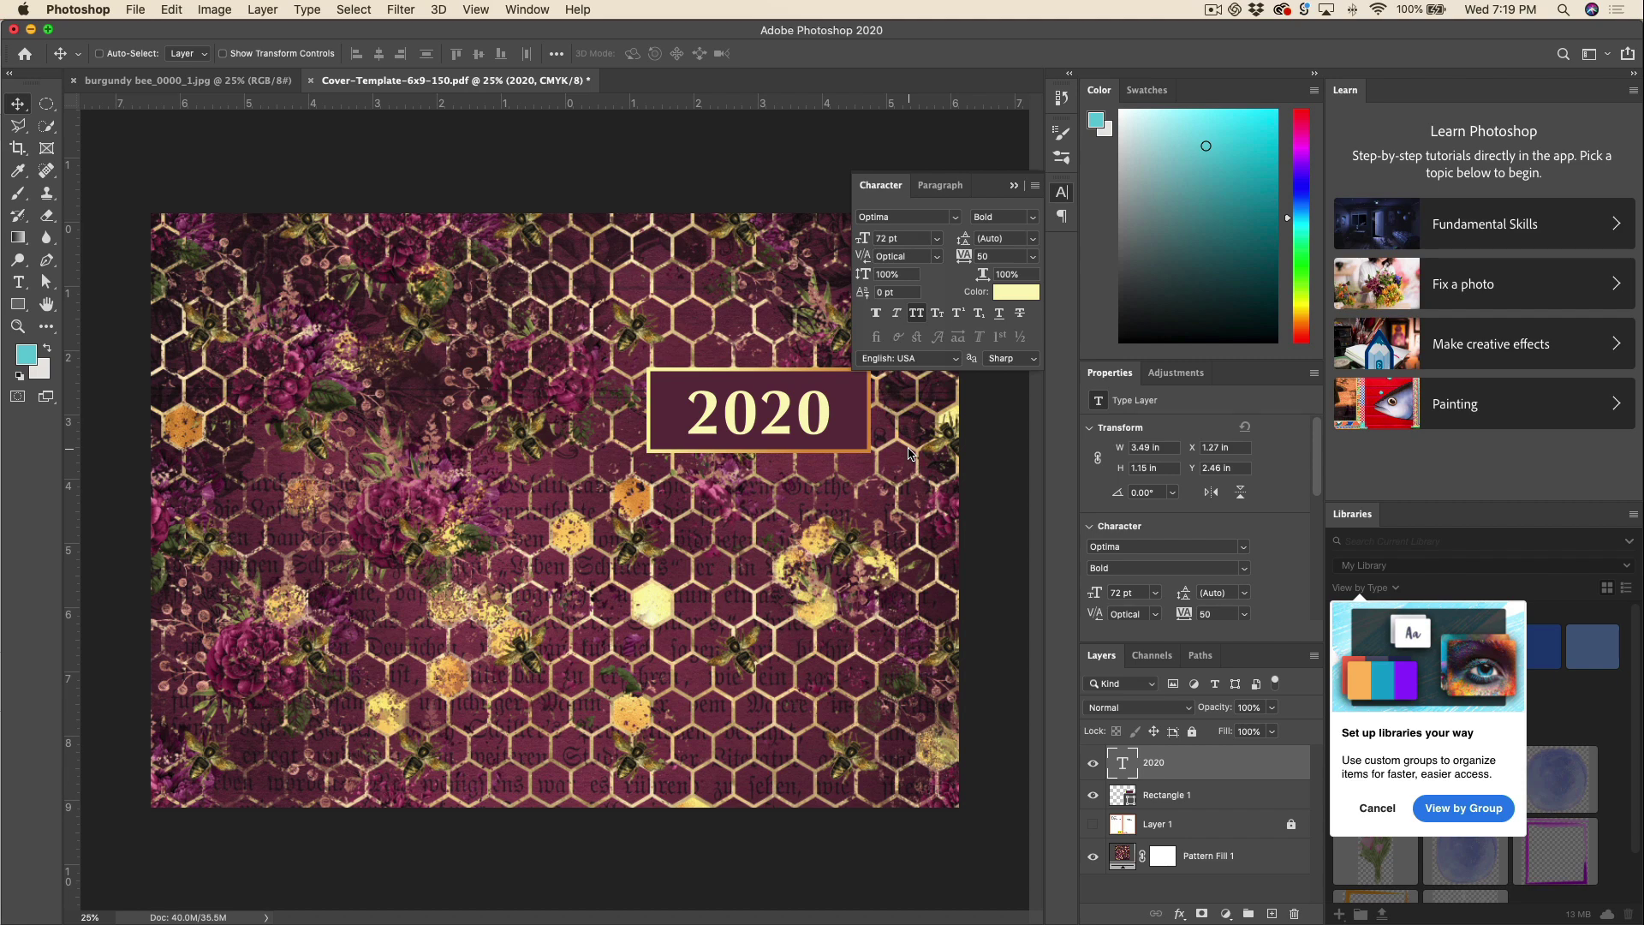
key("super+equal")
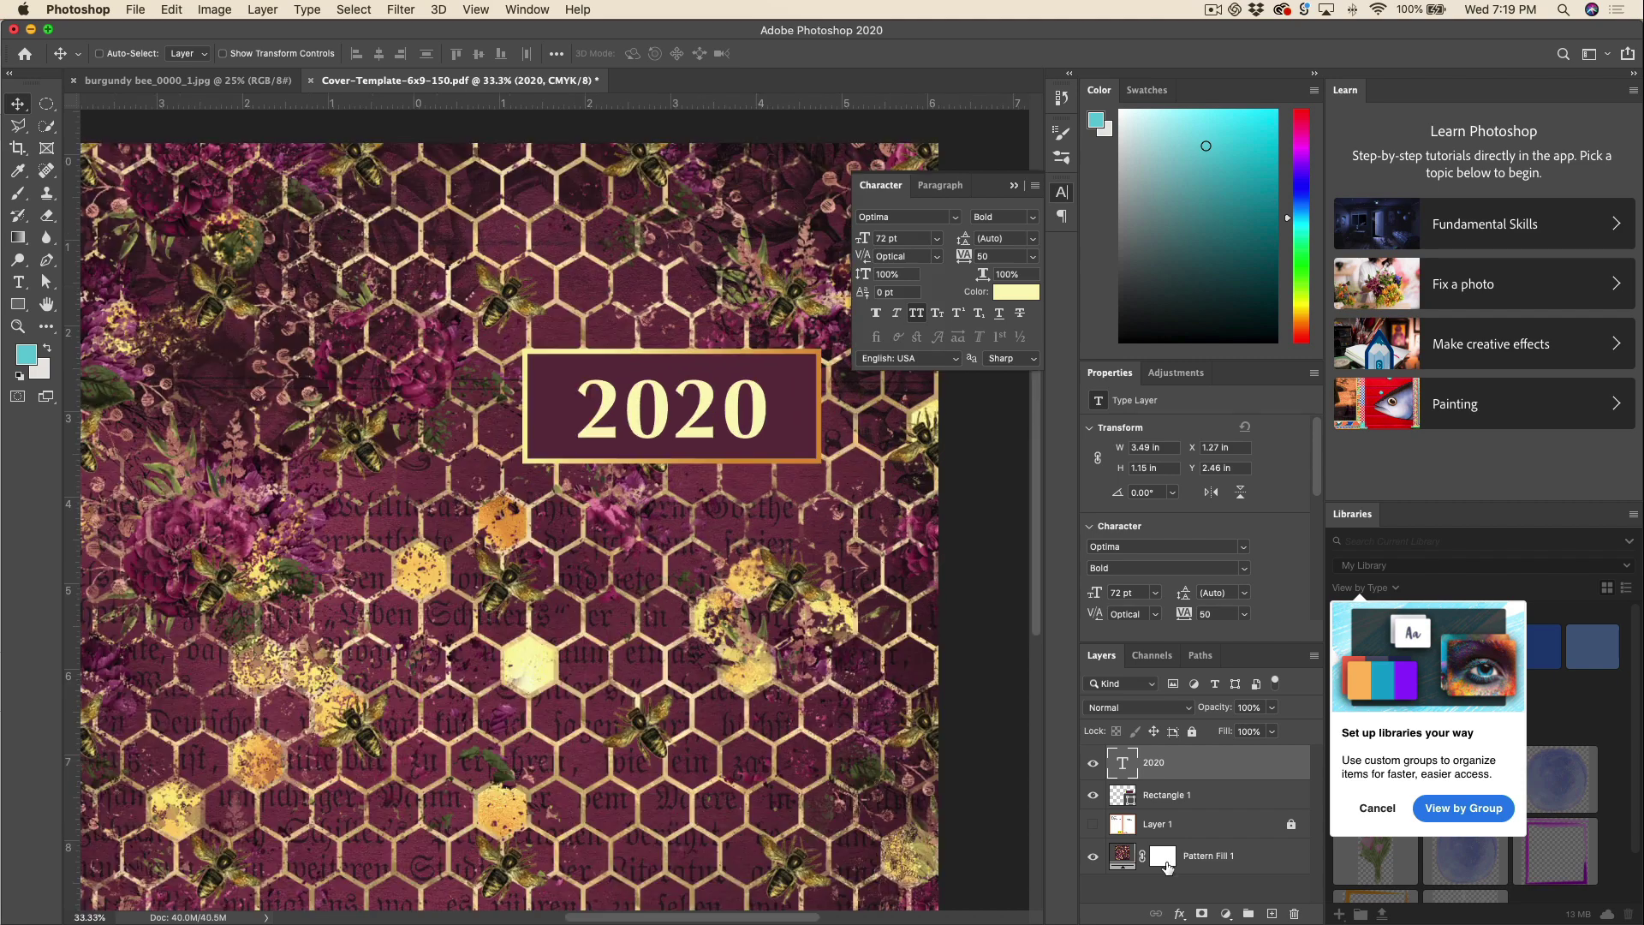
Shrink Rectangle 1, raise it slightly and stretch its bottom to frame 2020 at 898 × 484 px.
left_click(1175, 798)
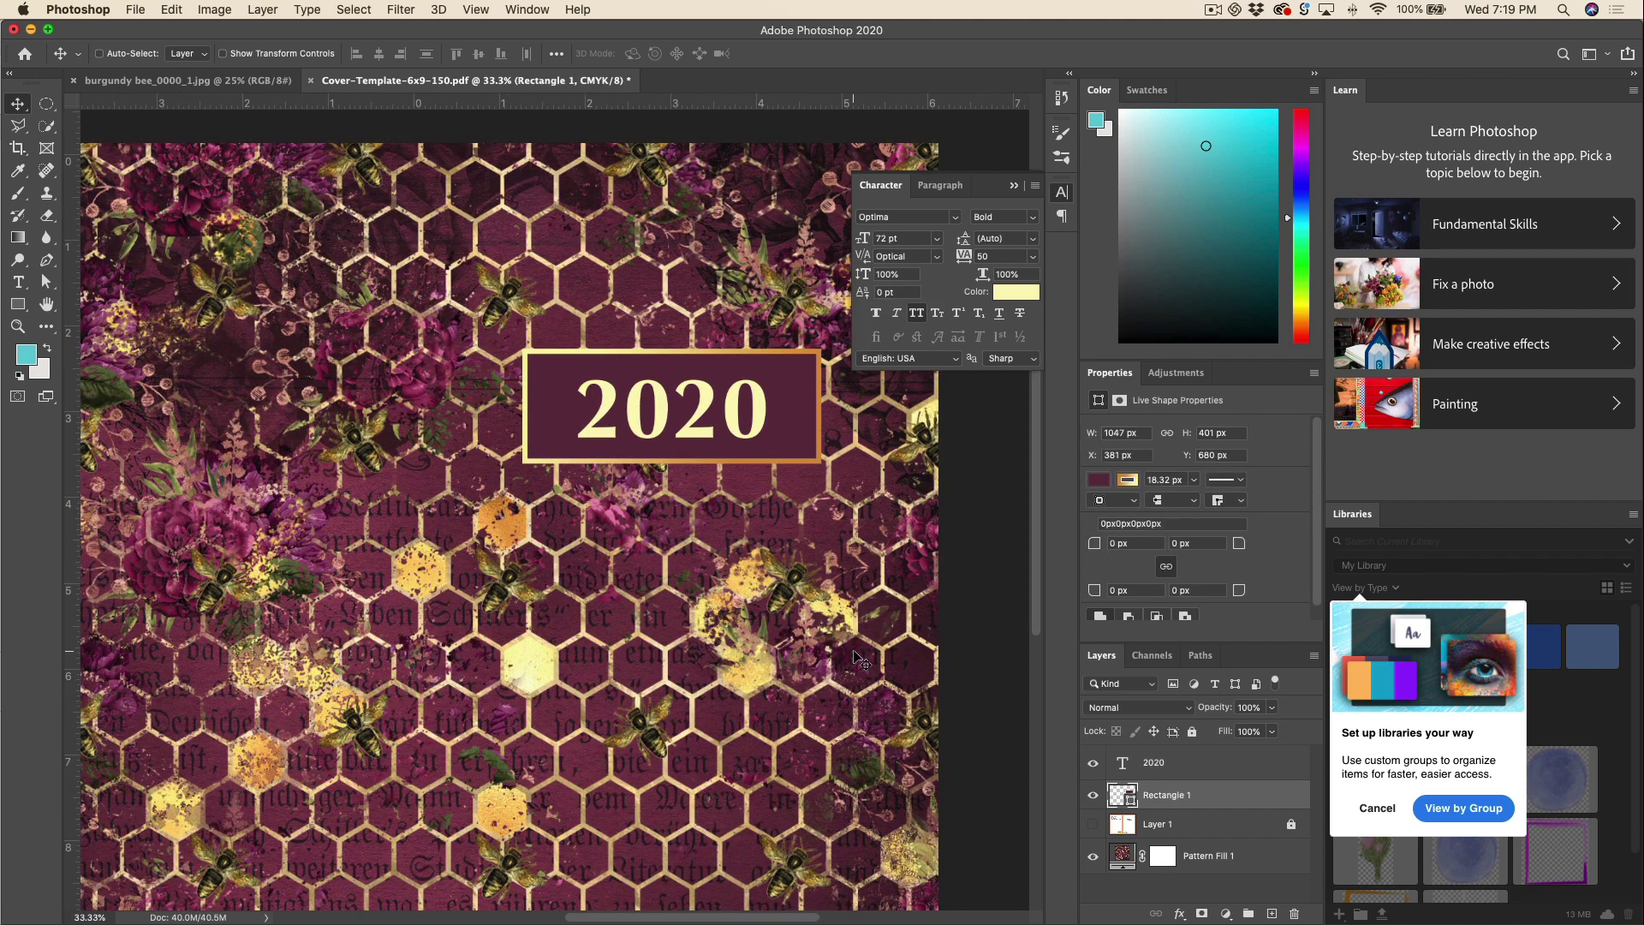
key("super+t")
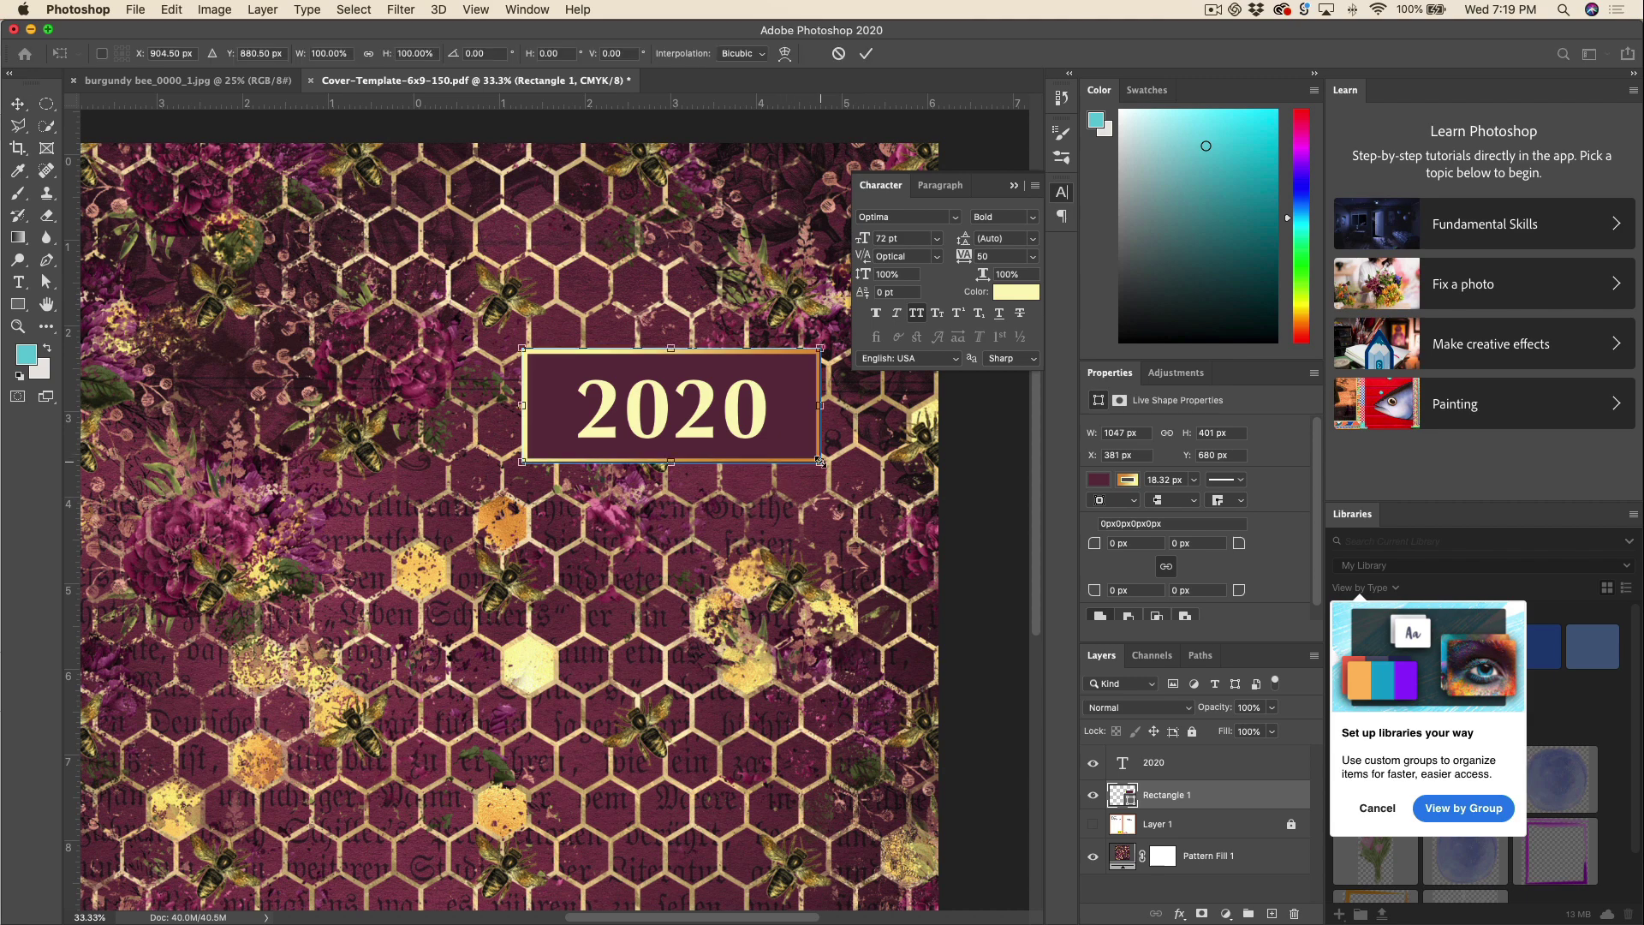
left_click_drag(819, 460, 798, 457)
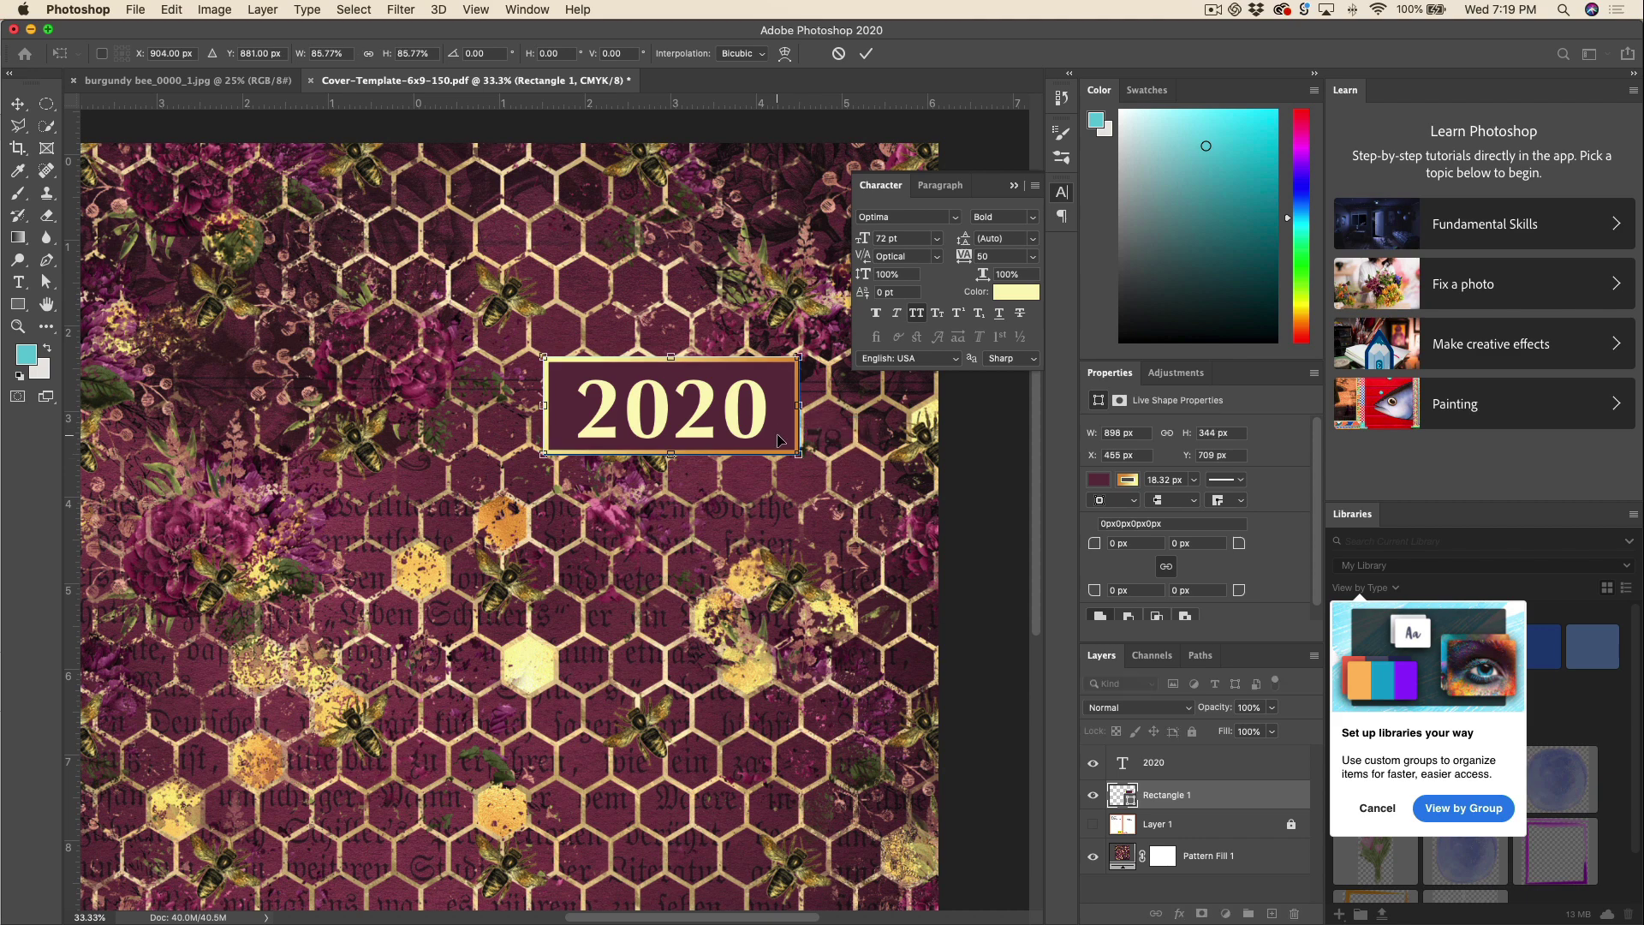
left_click_drag(777, 440, 777, 434)
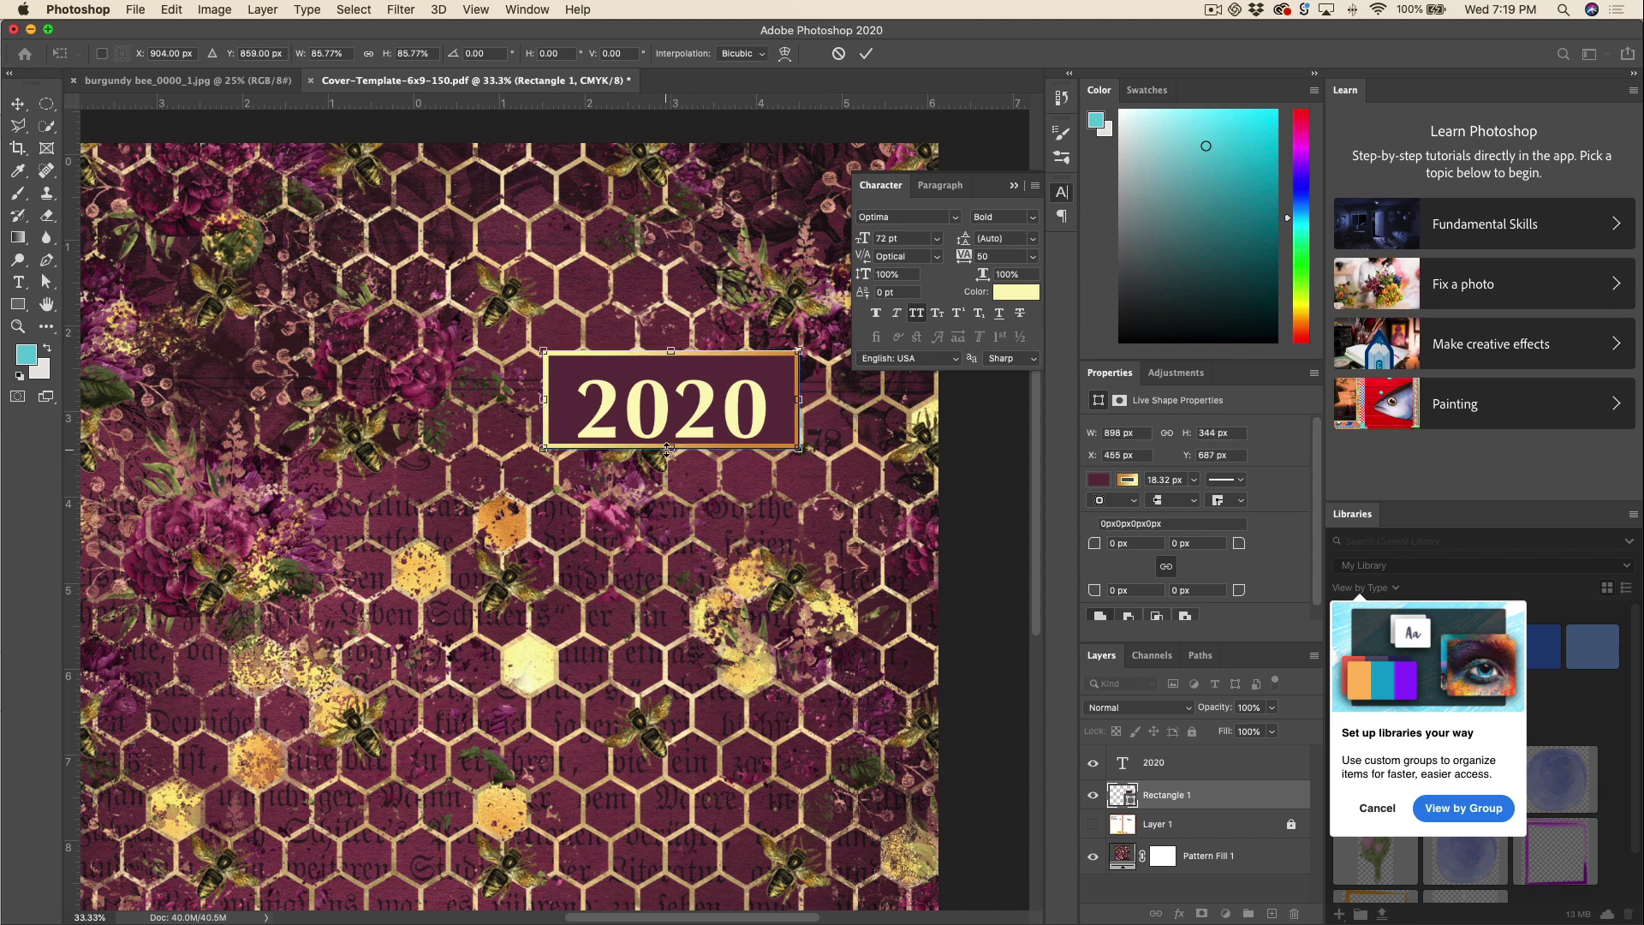
left_click_drag(670, 447, 672, 489)
key("Return")
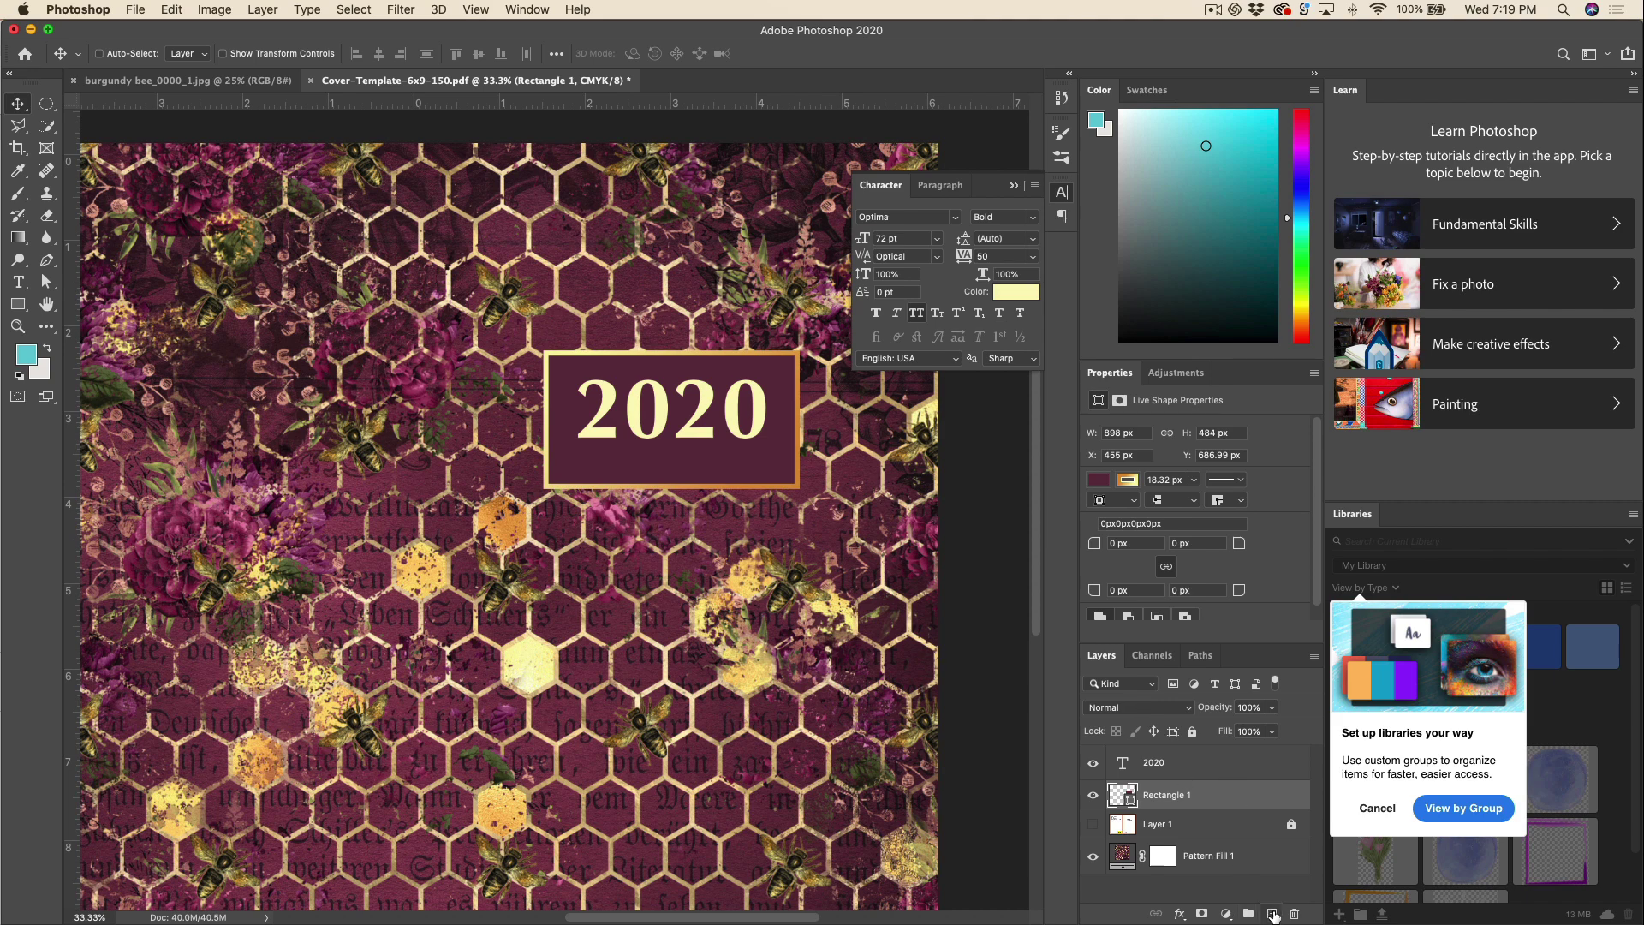
Add DAILY PLANNER beneath 2020 in Futura Medium 18 pt with tracking 130.
left_click(1271, 914)
left_click(20, 284)
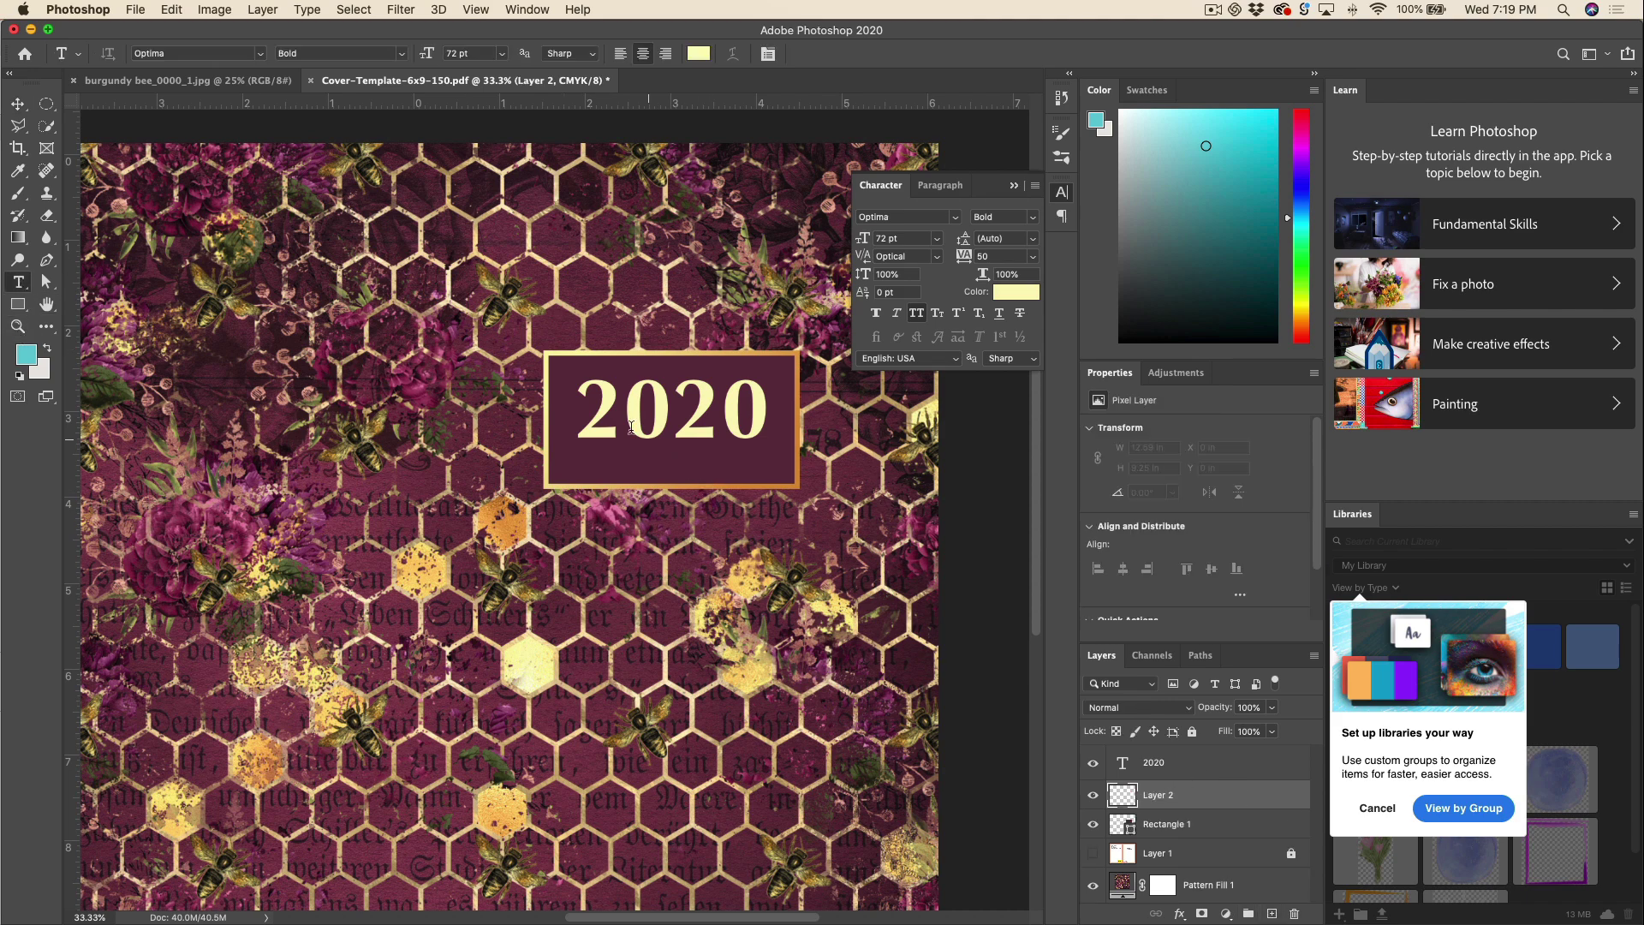
left_click_drag(544, 462, 798, 486)
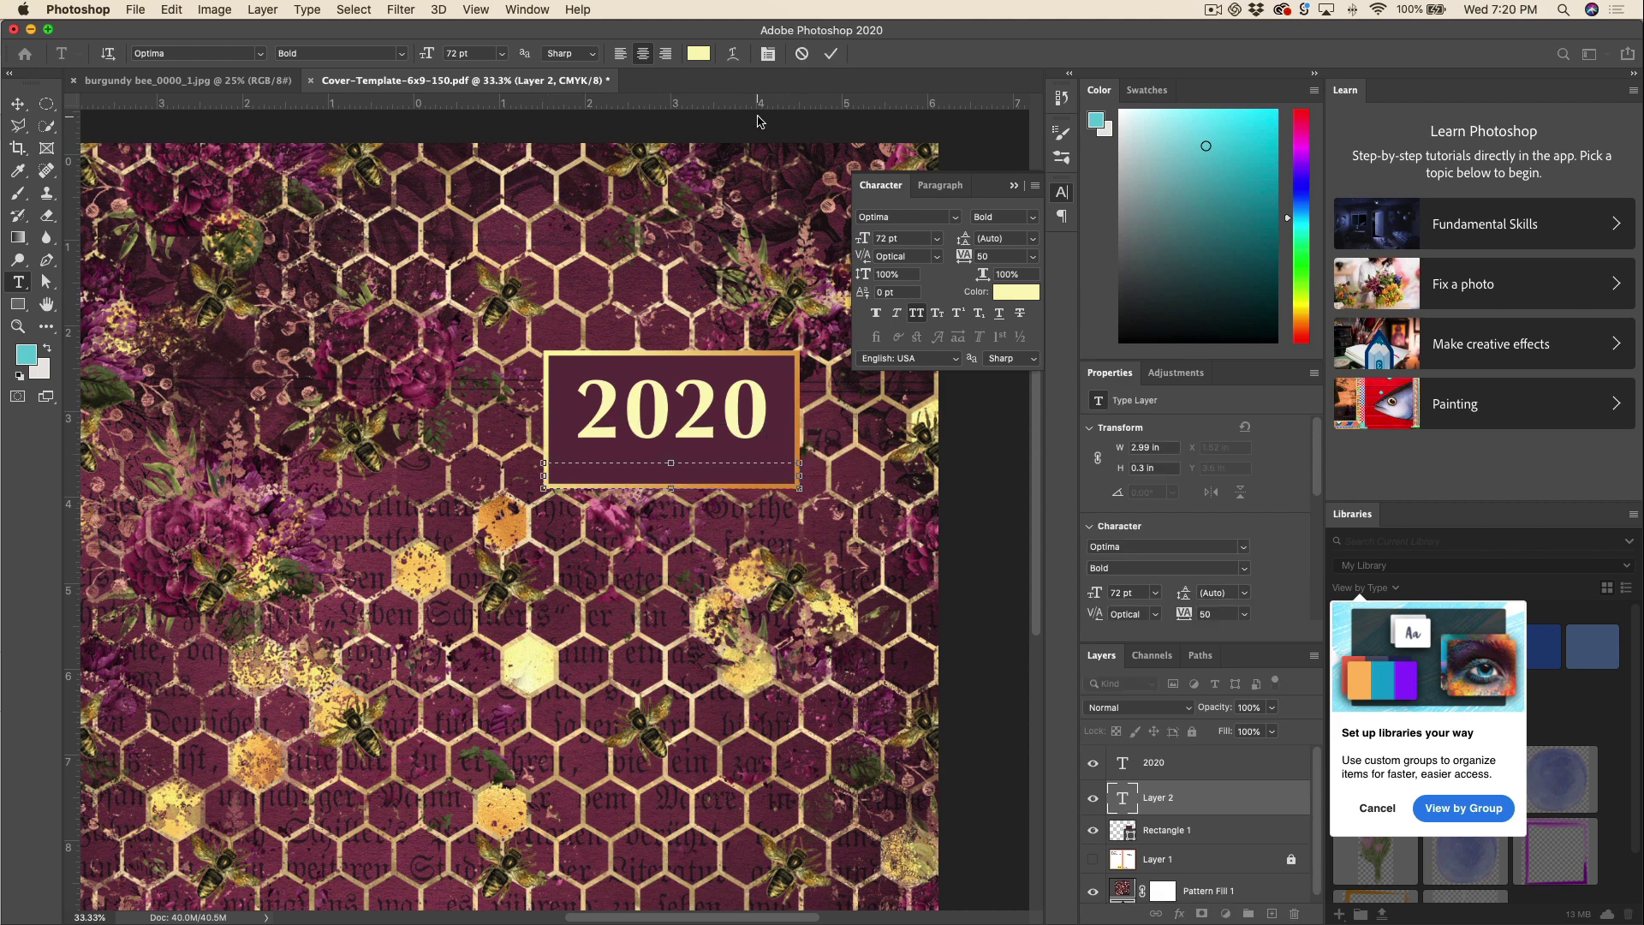
type("DAILY PLANNER")
left_click(1032, 217)
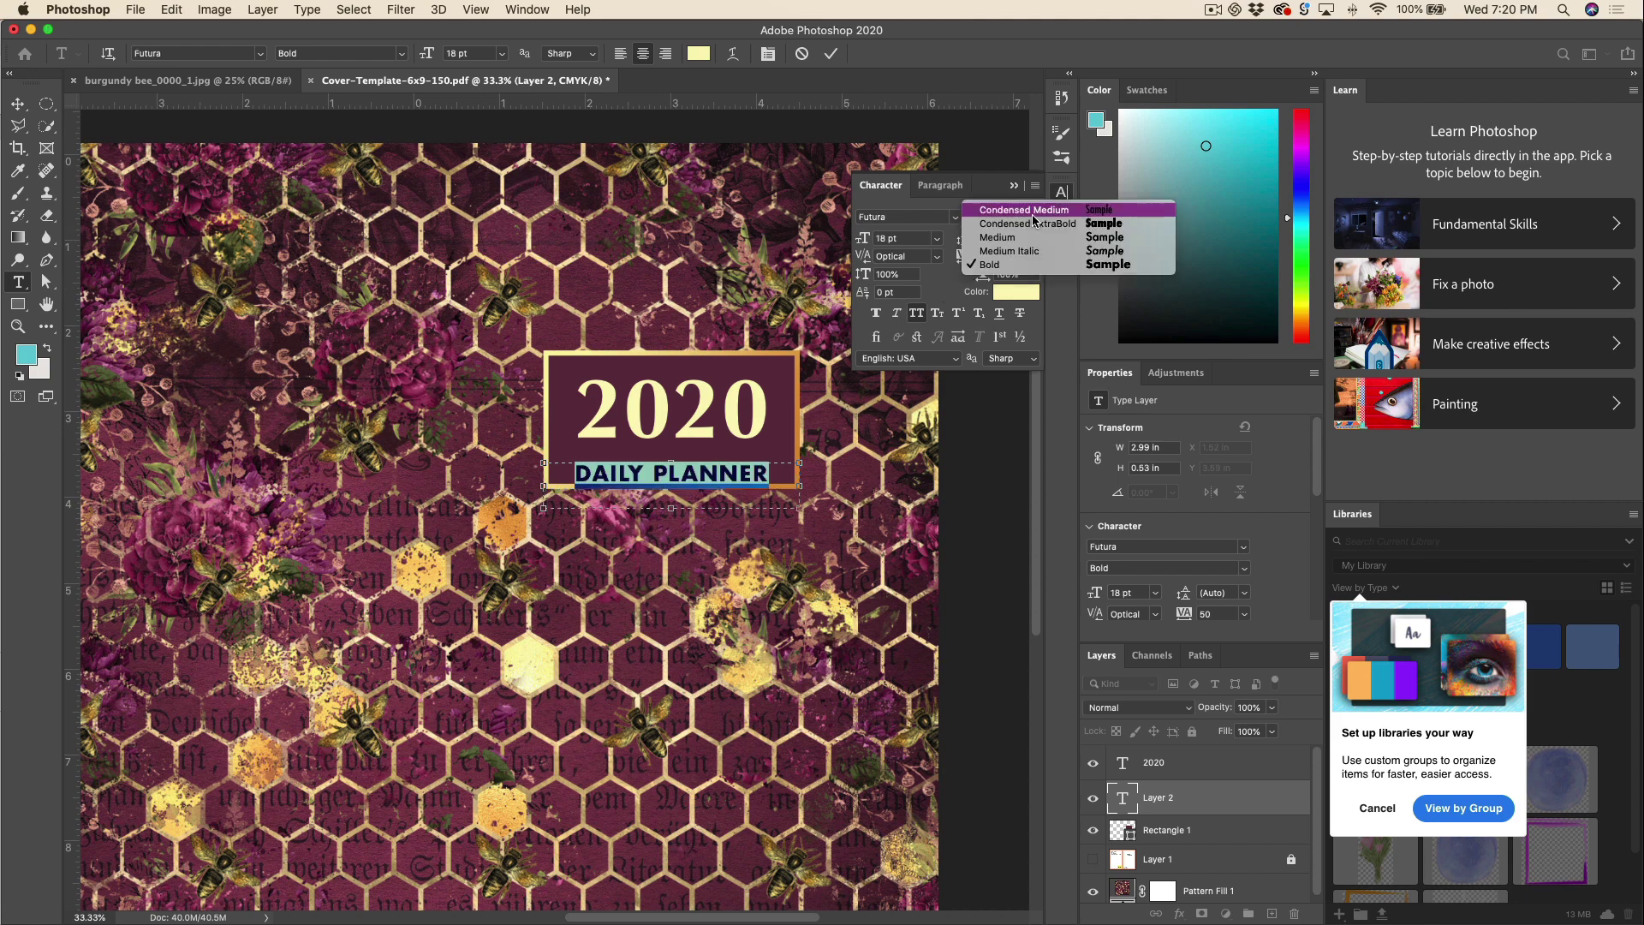
left_click(1019, 239)
key("alt+Right")
key("alt+Right")
key("alt+Right")
key("alt+Right")
key("super+Return")
key("v")
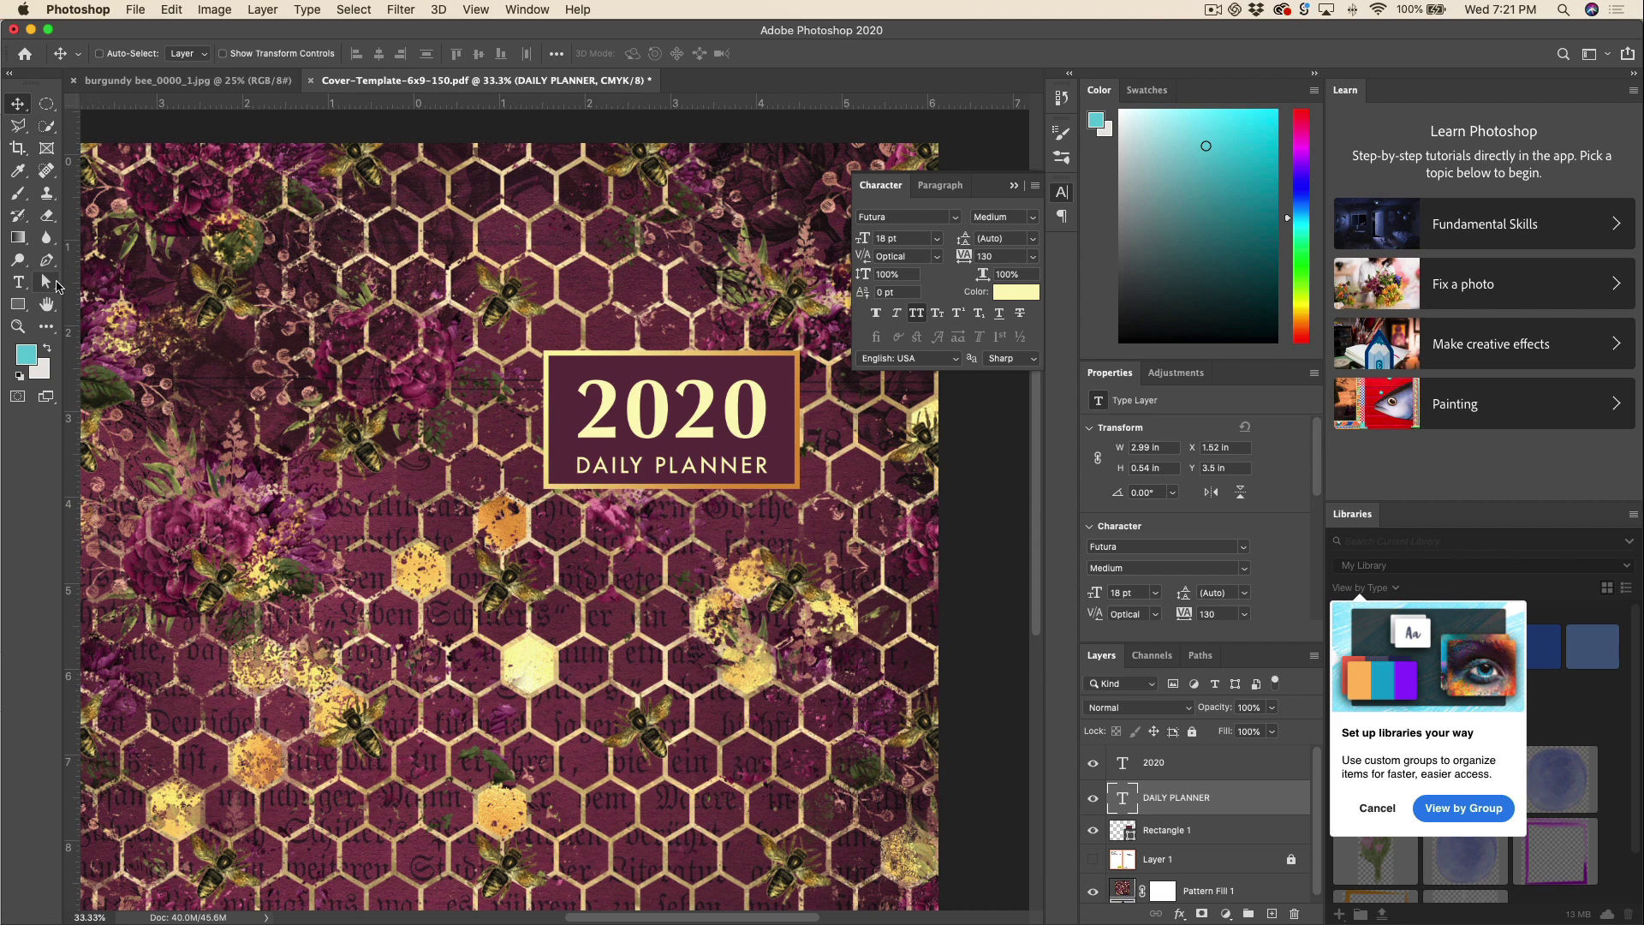
Choose the Line tool and set its fill to the cream sampled from the 2020 text.
left_click(22, 310)
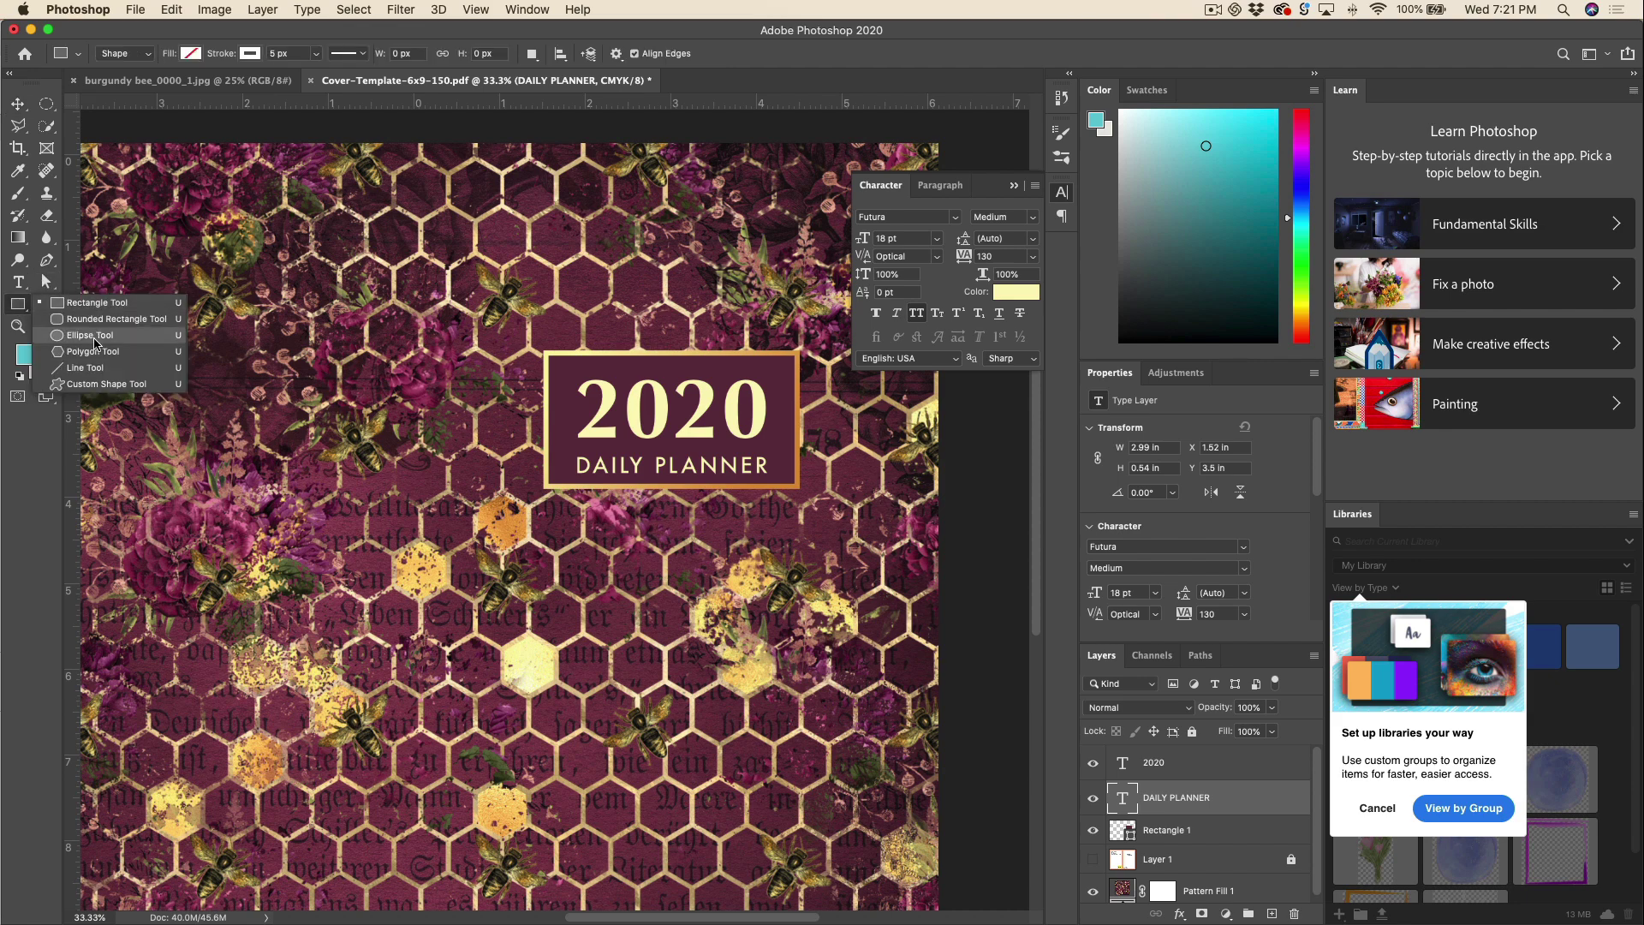
left_click(96, 370)
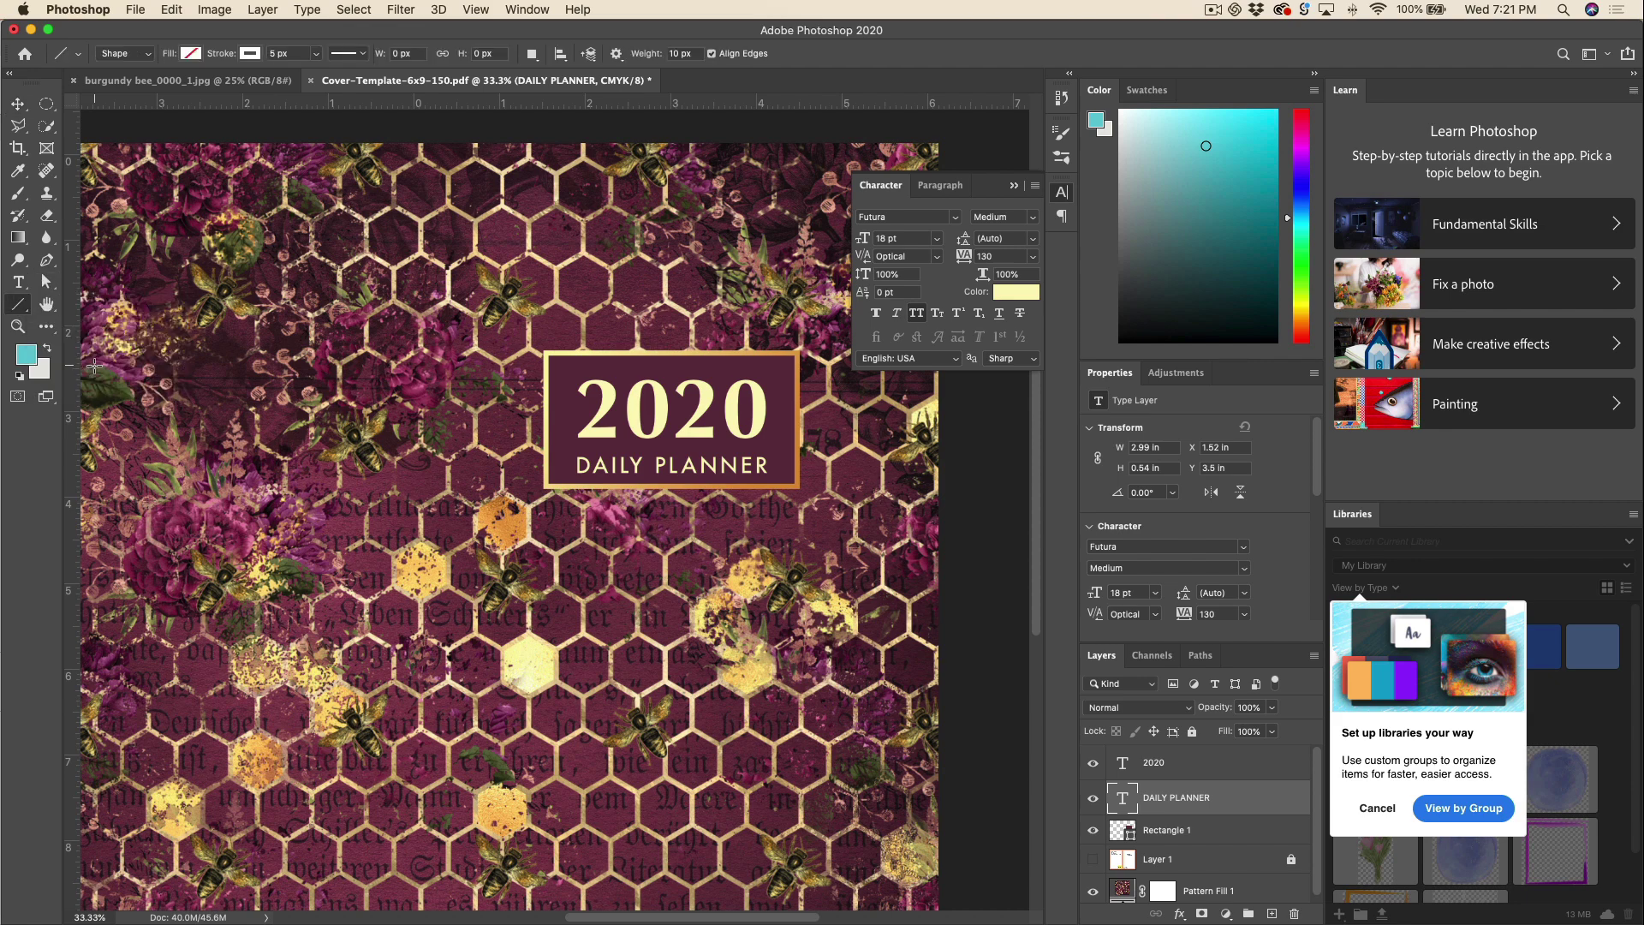
left_click(250, 54)
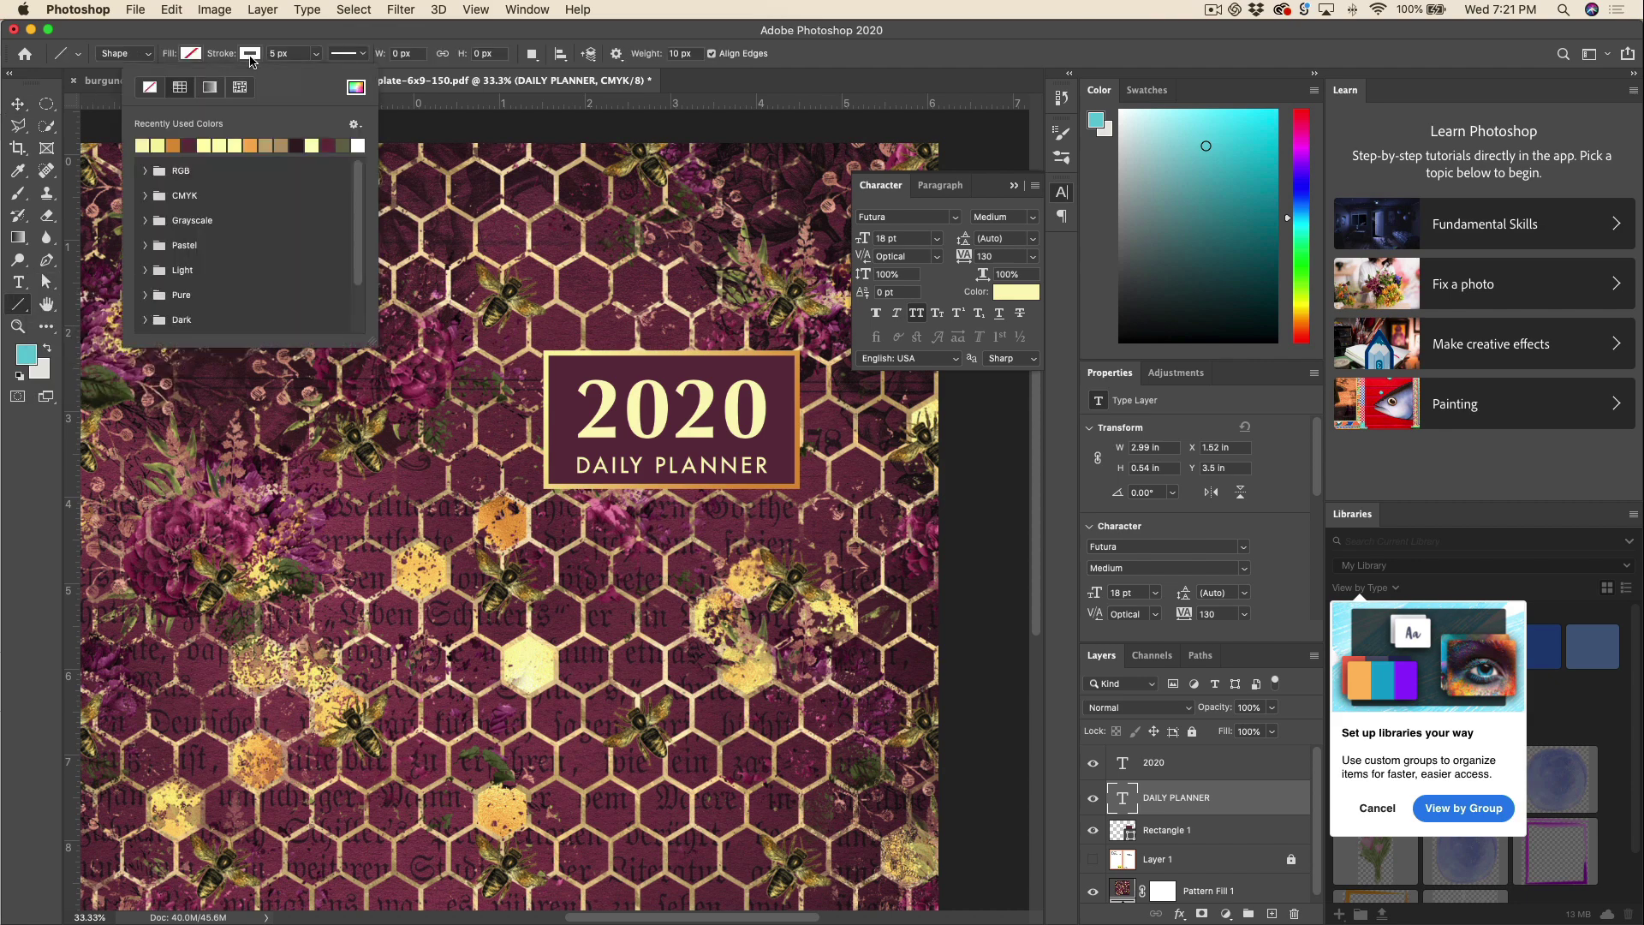
left_click(188, 55)
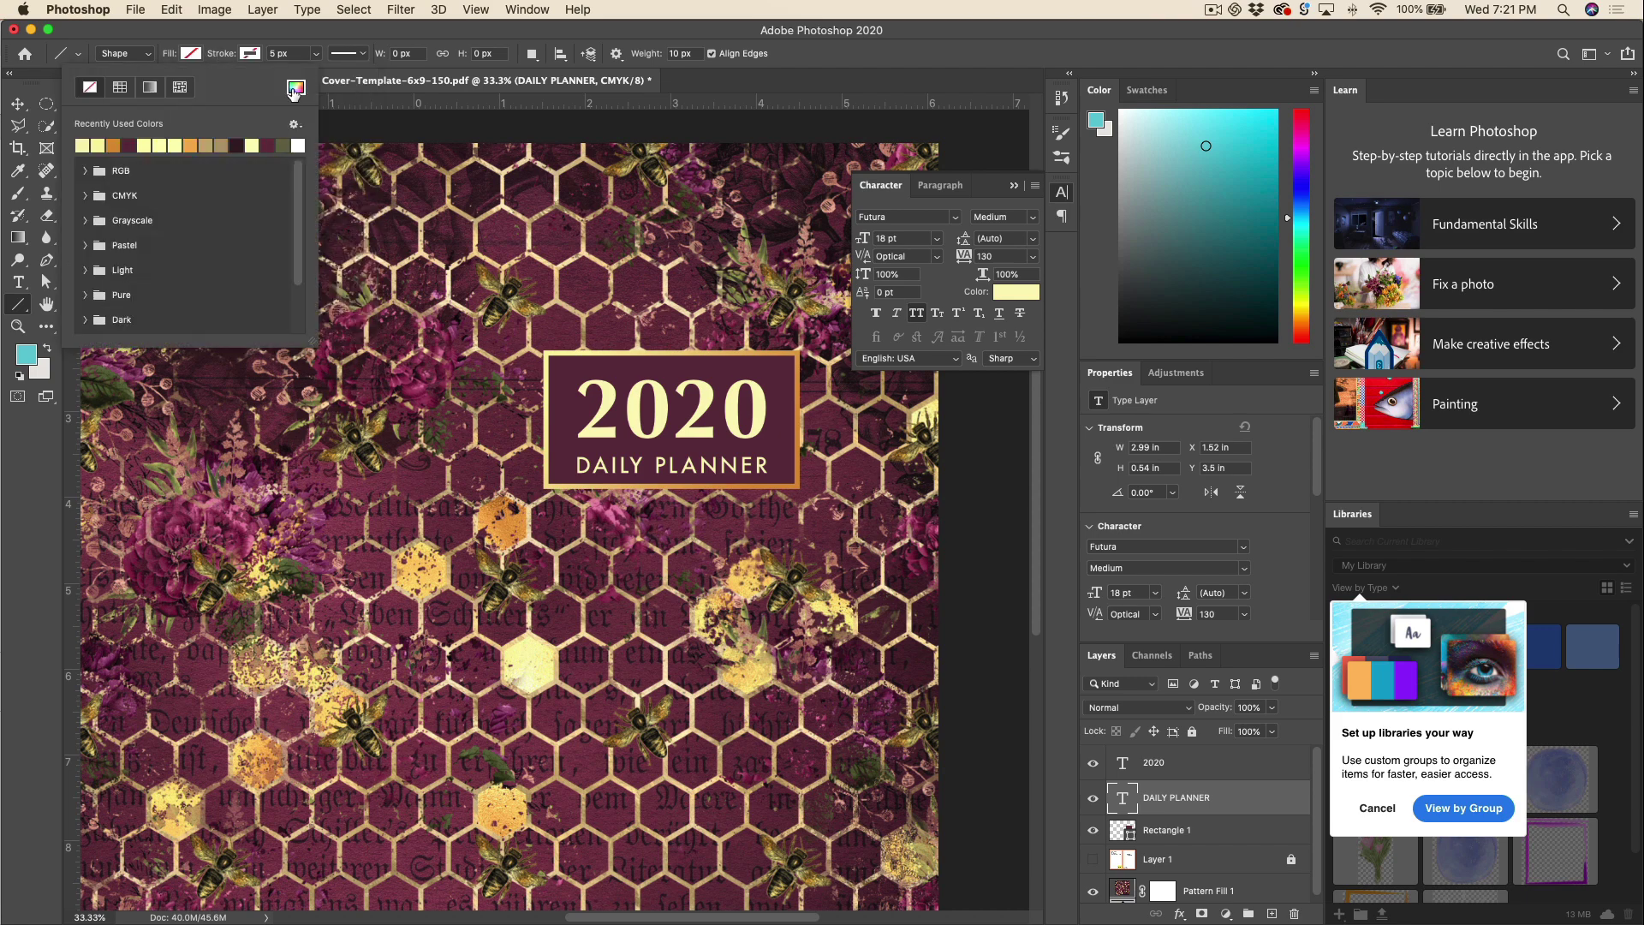
left_click(296, 88)
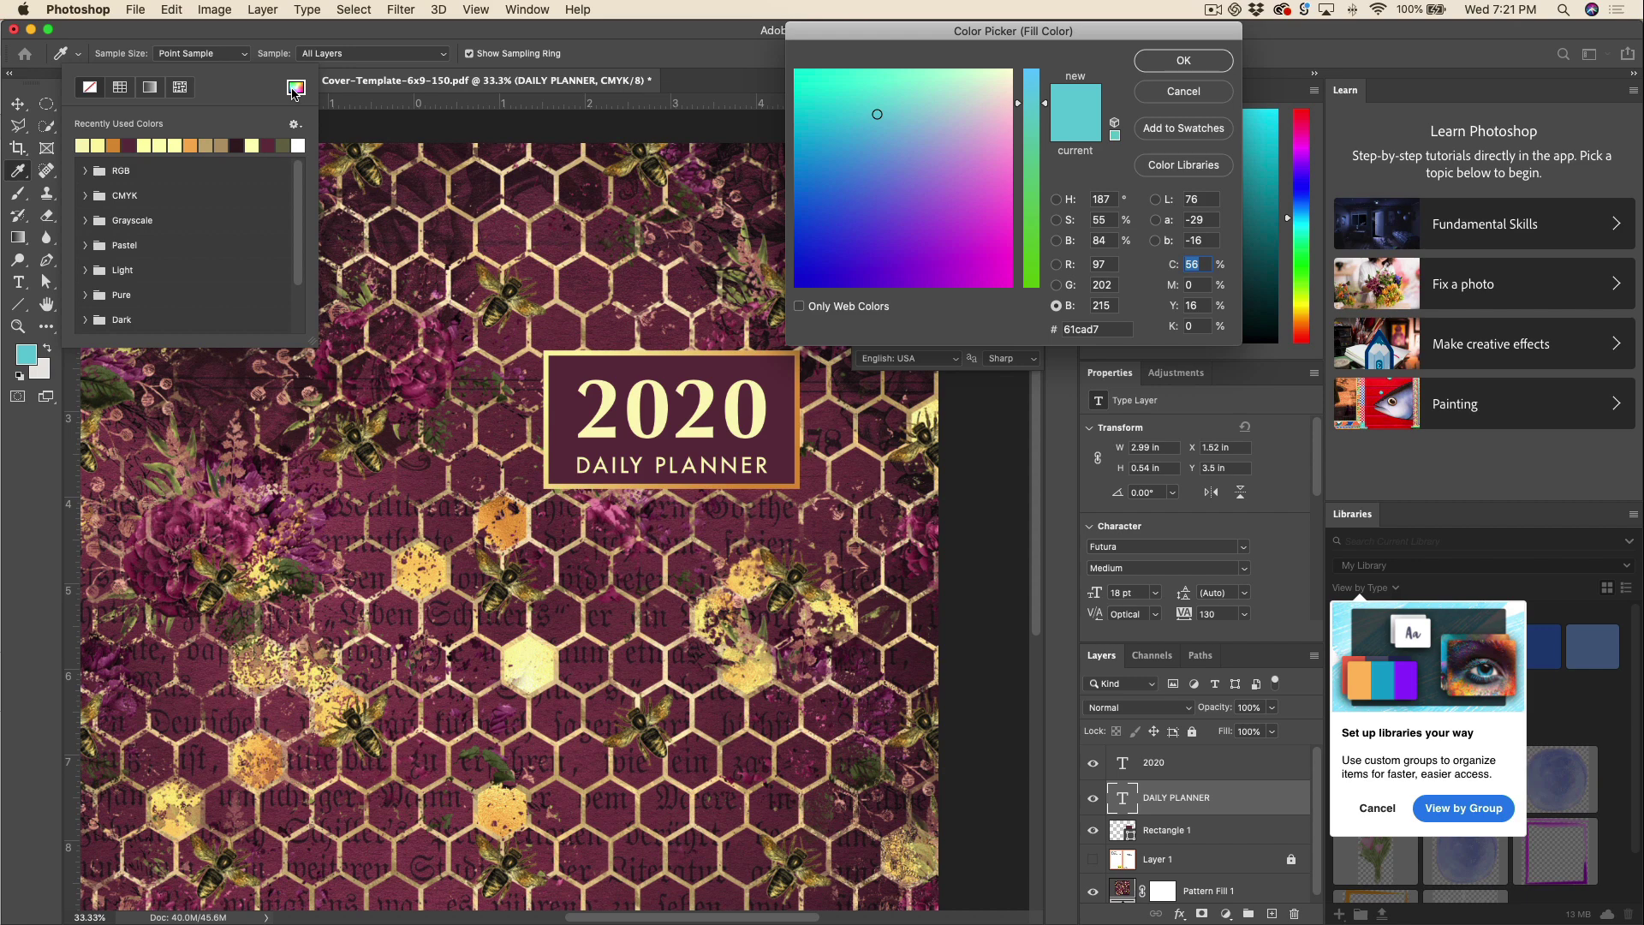
left_click(608, 400)
left_click(1167, 62)
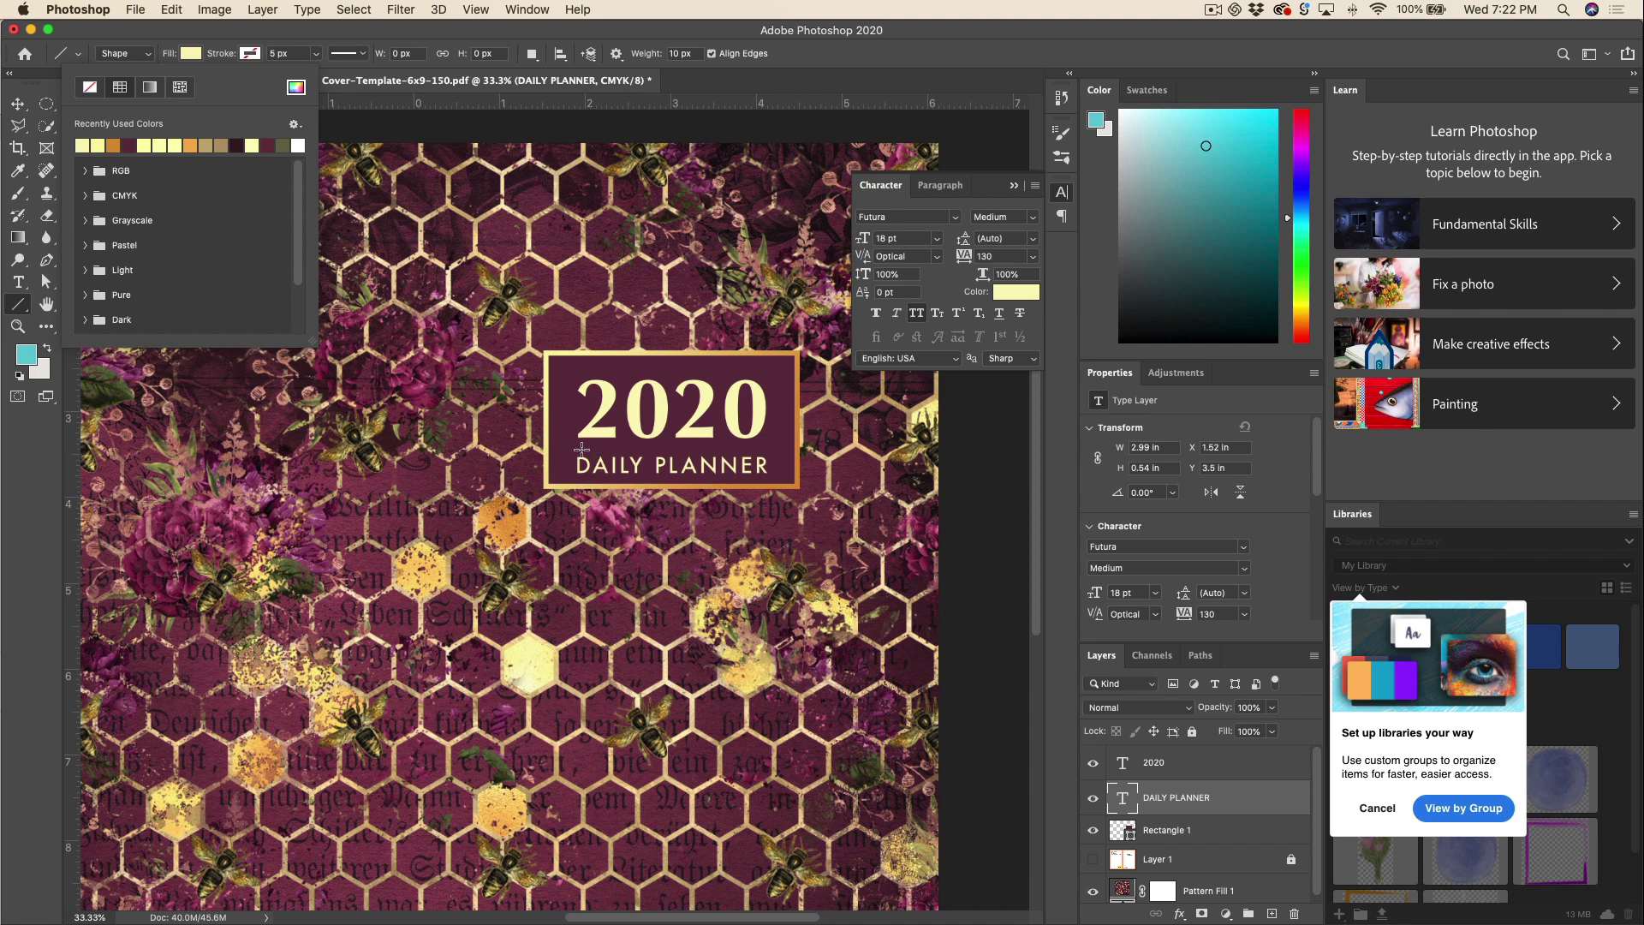
Draw a 658 px horizontal divider under 2020 and review the line's height value.
left_click_drag(578, 449, 761, 468)
left_click(19, 104)
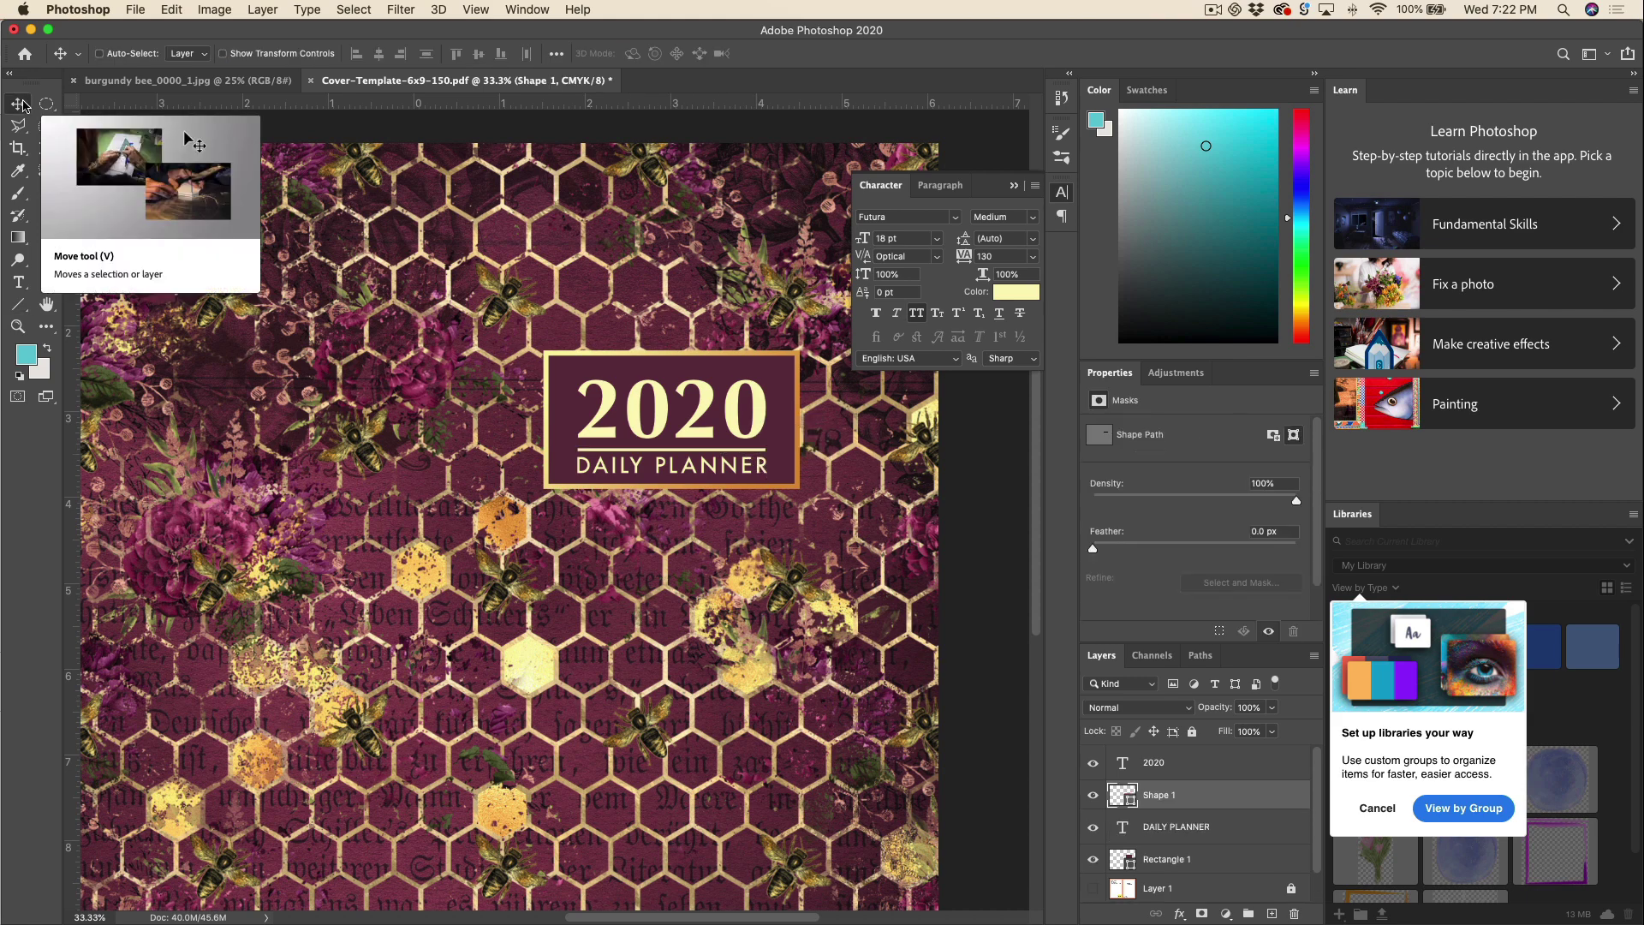
left_click(17, 306)
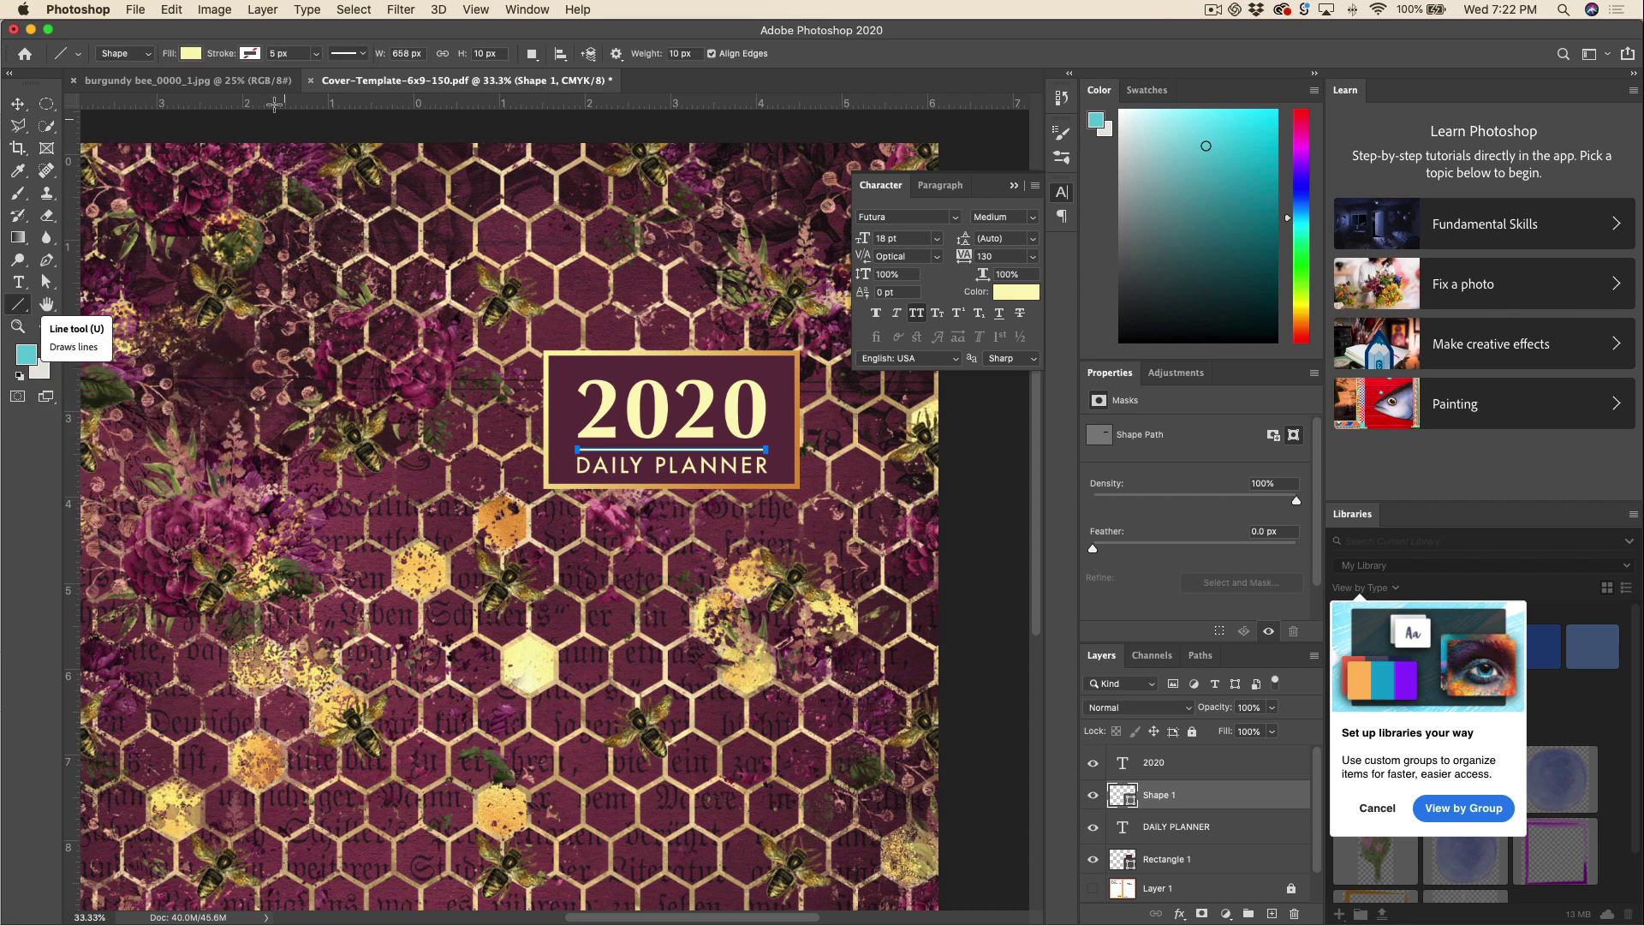
left_click(501, 54)
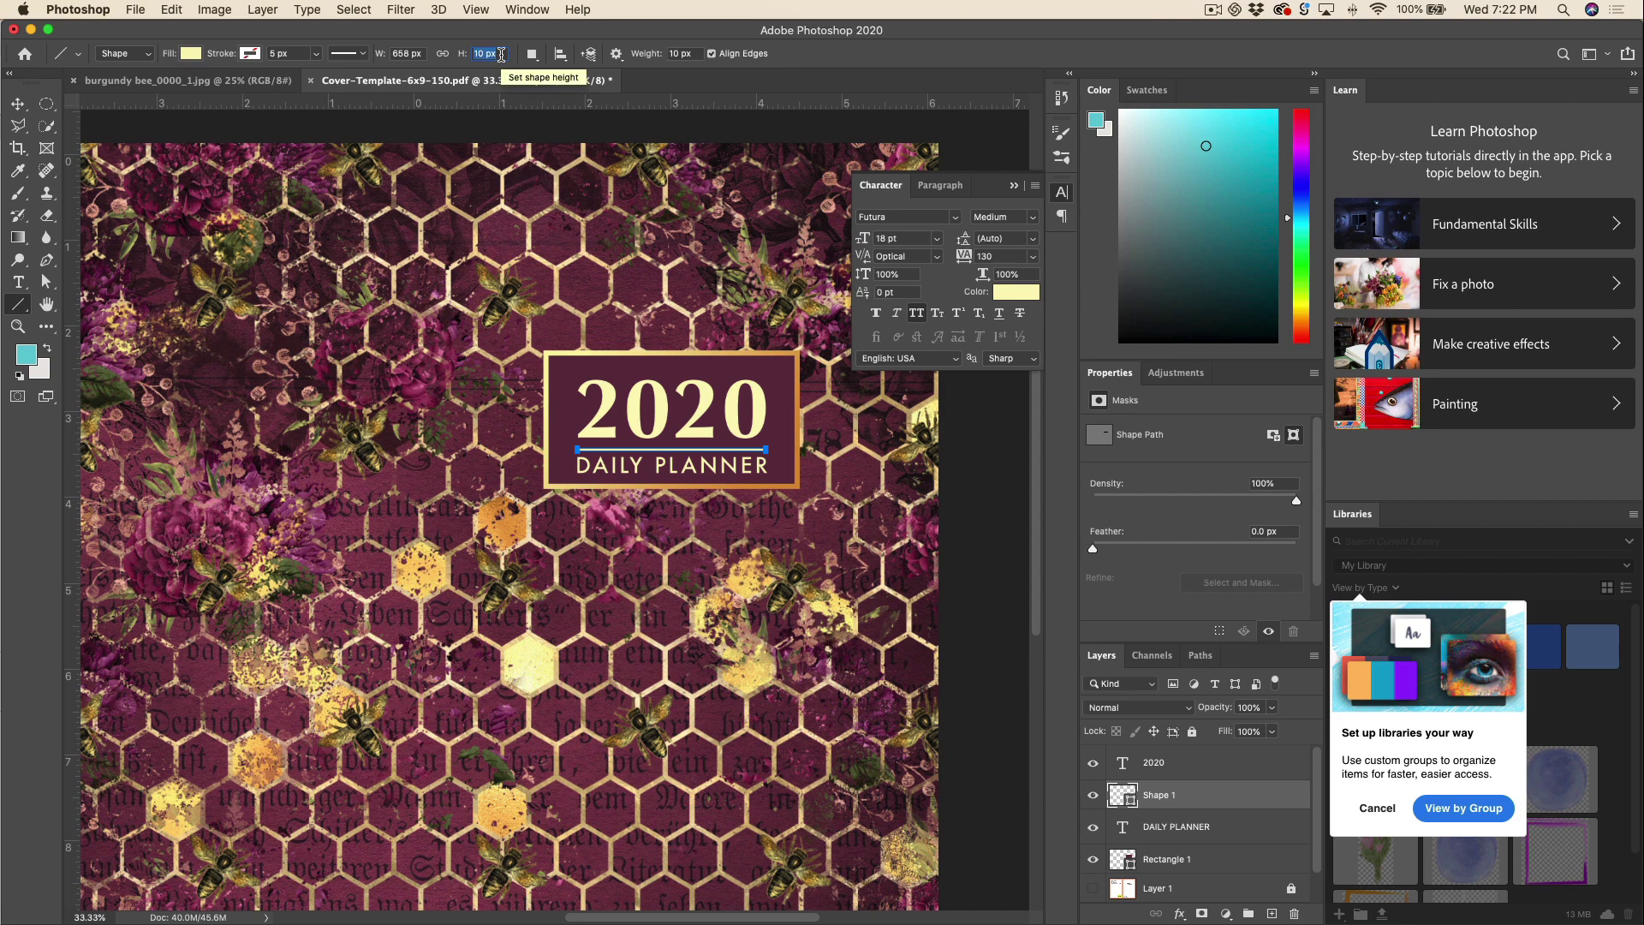
left_click(15, 104)
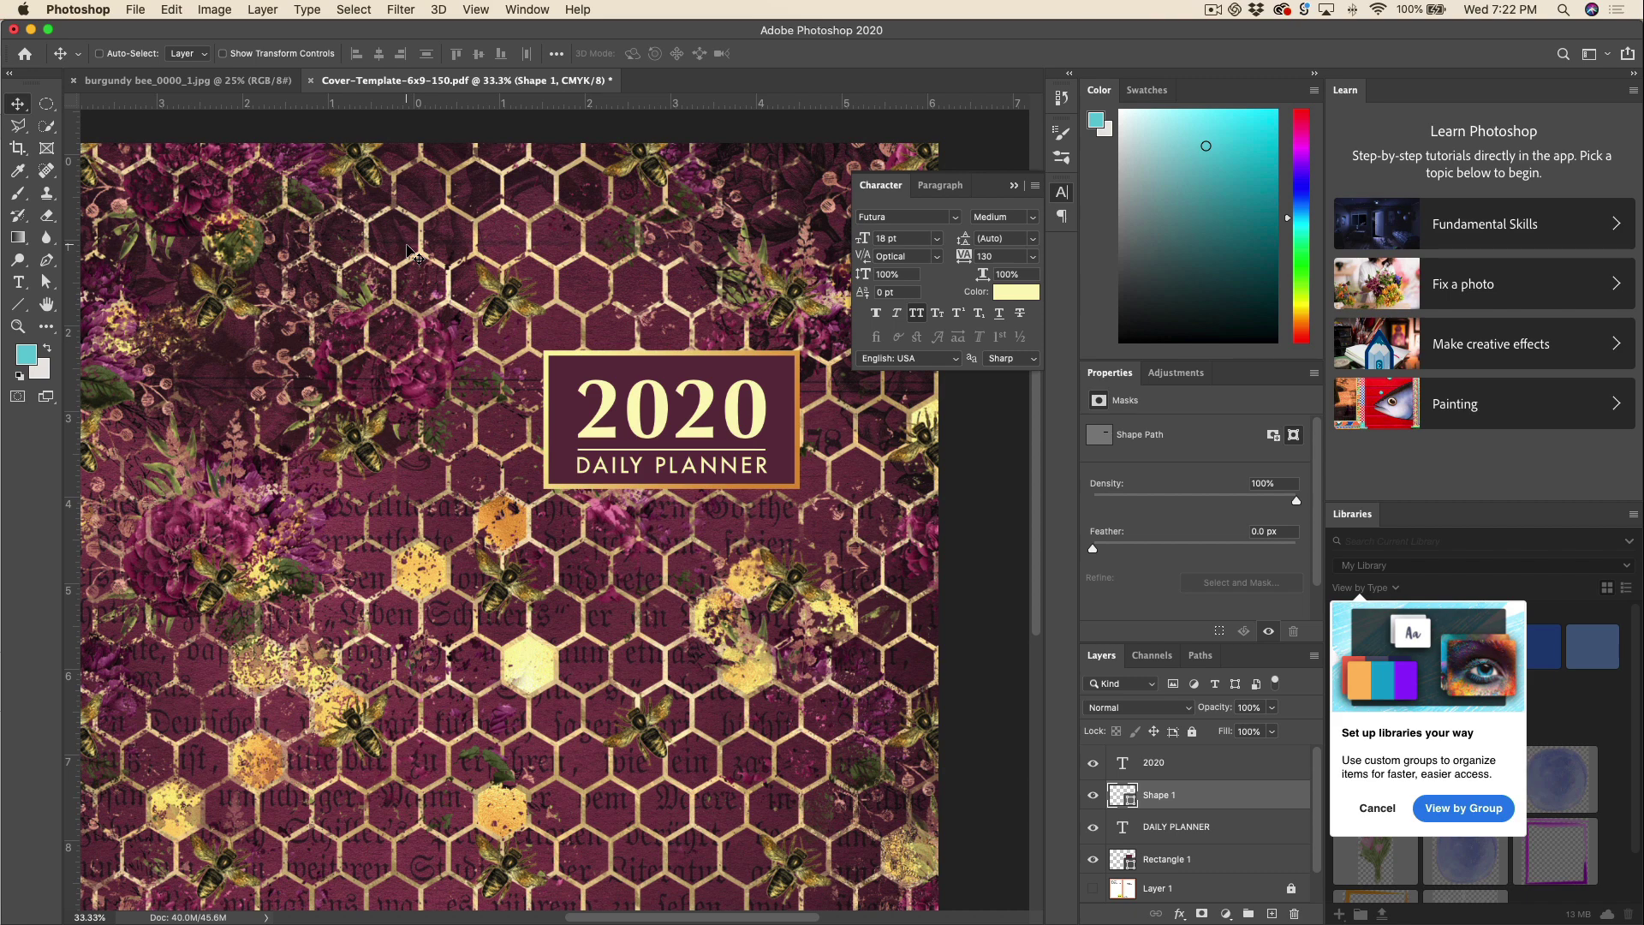
Nudge the DAILY PLANNER text and the Shape 1 line down slightly.
left_click(1225, 831)
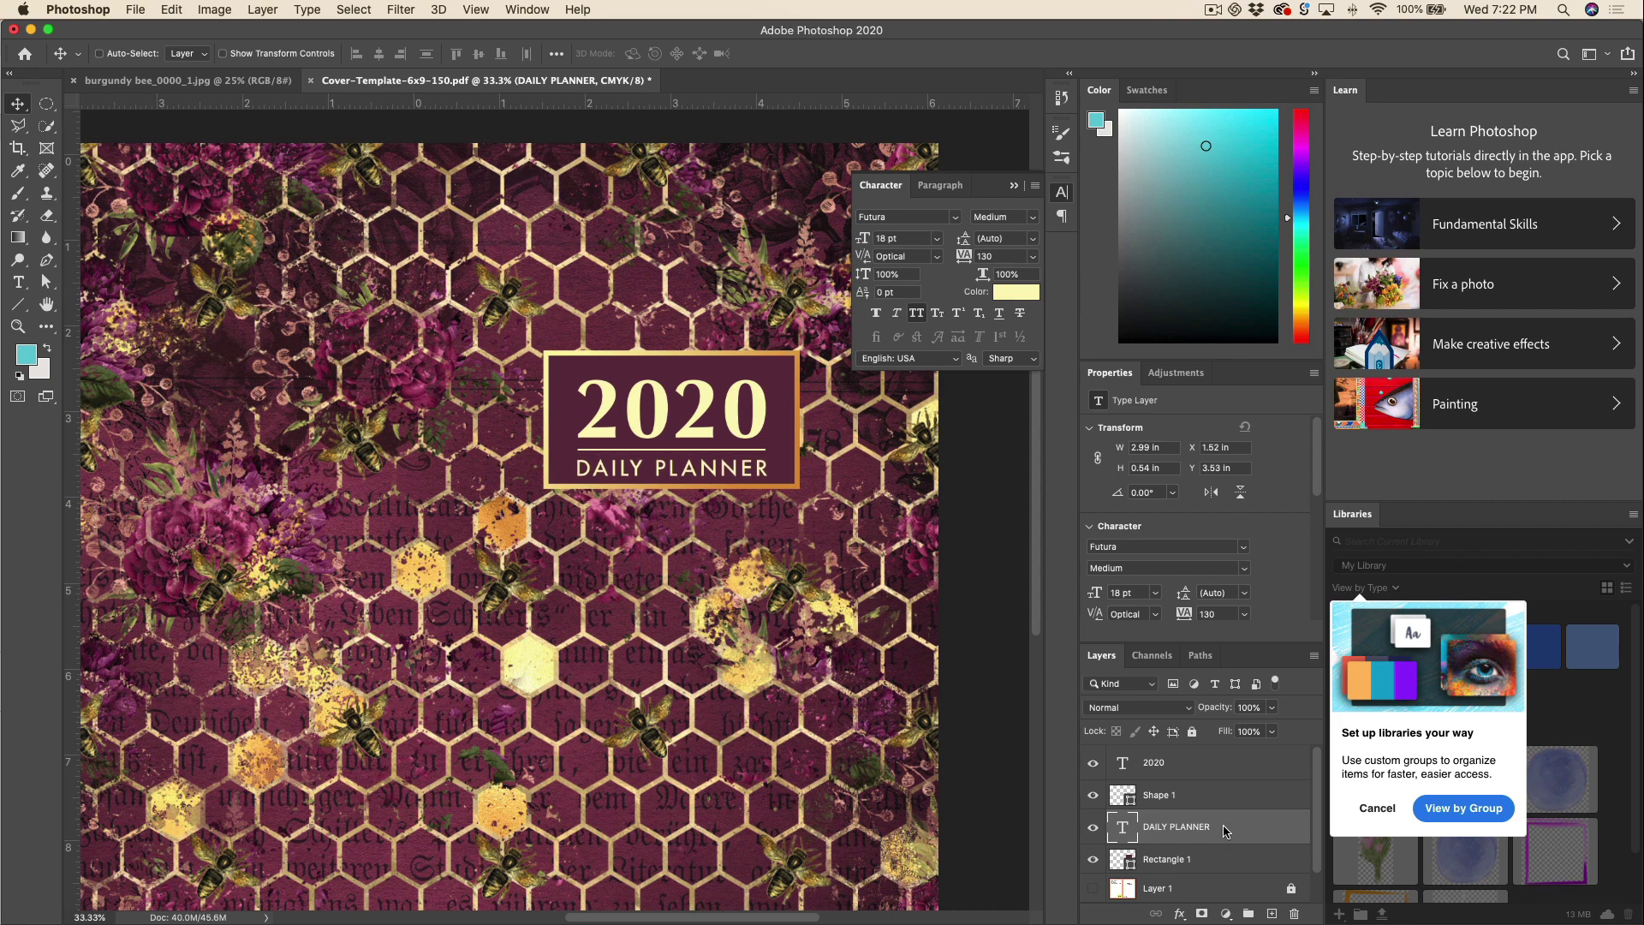
key("Down")
key("Down")
key("Down")
key("Down")
key("Down")
key("Down")
left_click(1222, 799)
key("Down")
Stretch the burgundy box's bottom edge down so it measures 898 × 540 px.
left_click(1195, 859)
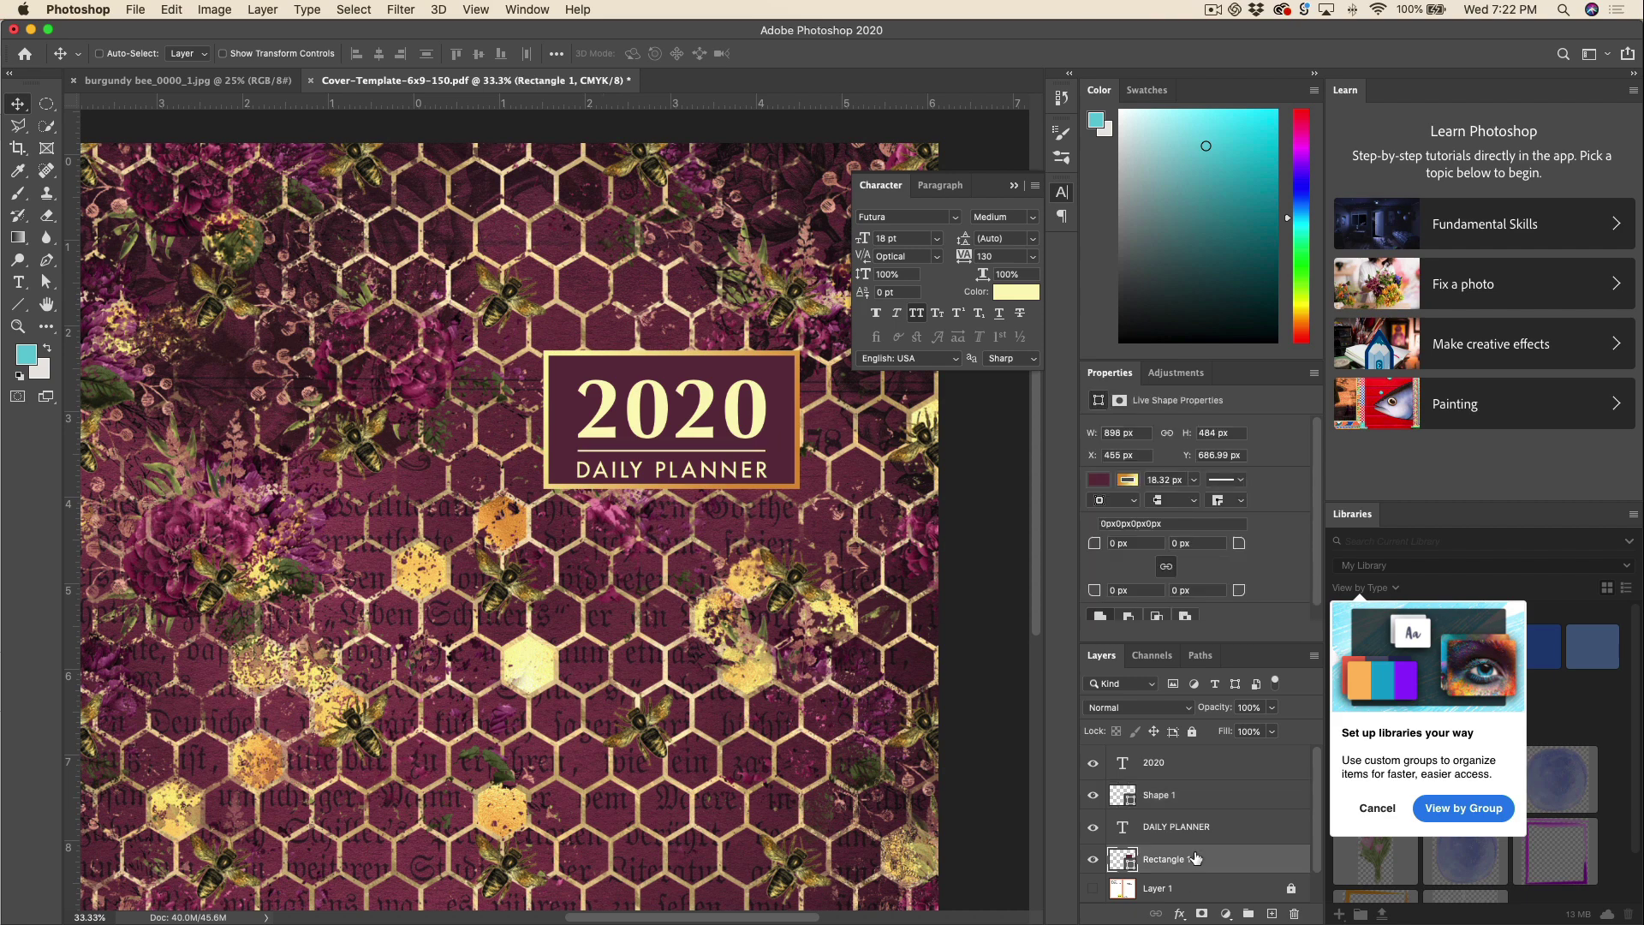
key("super+t")
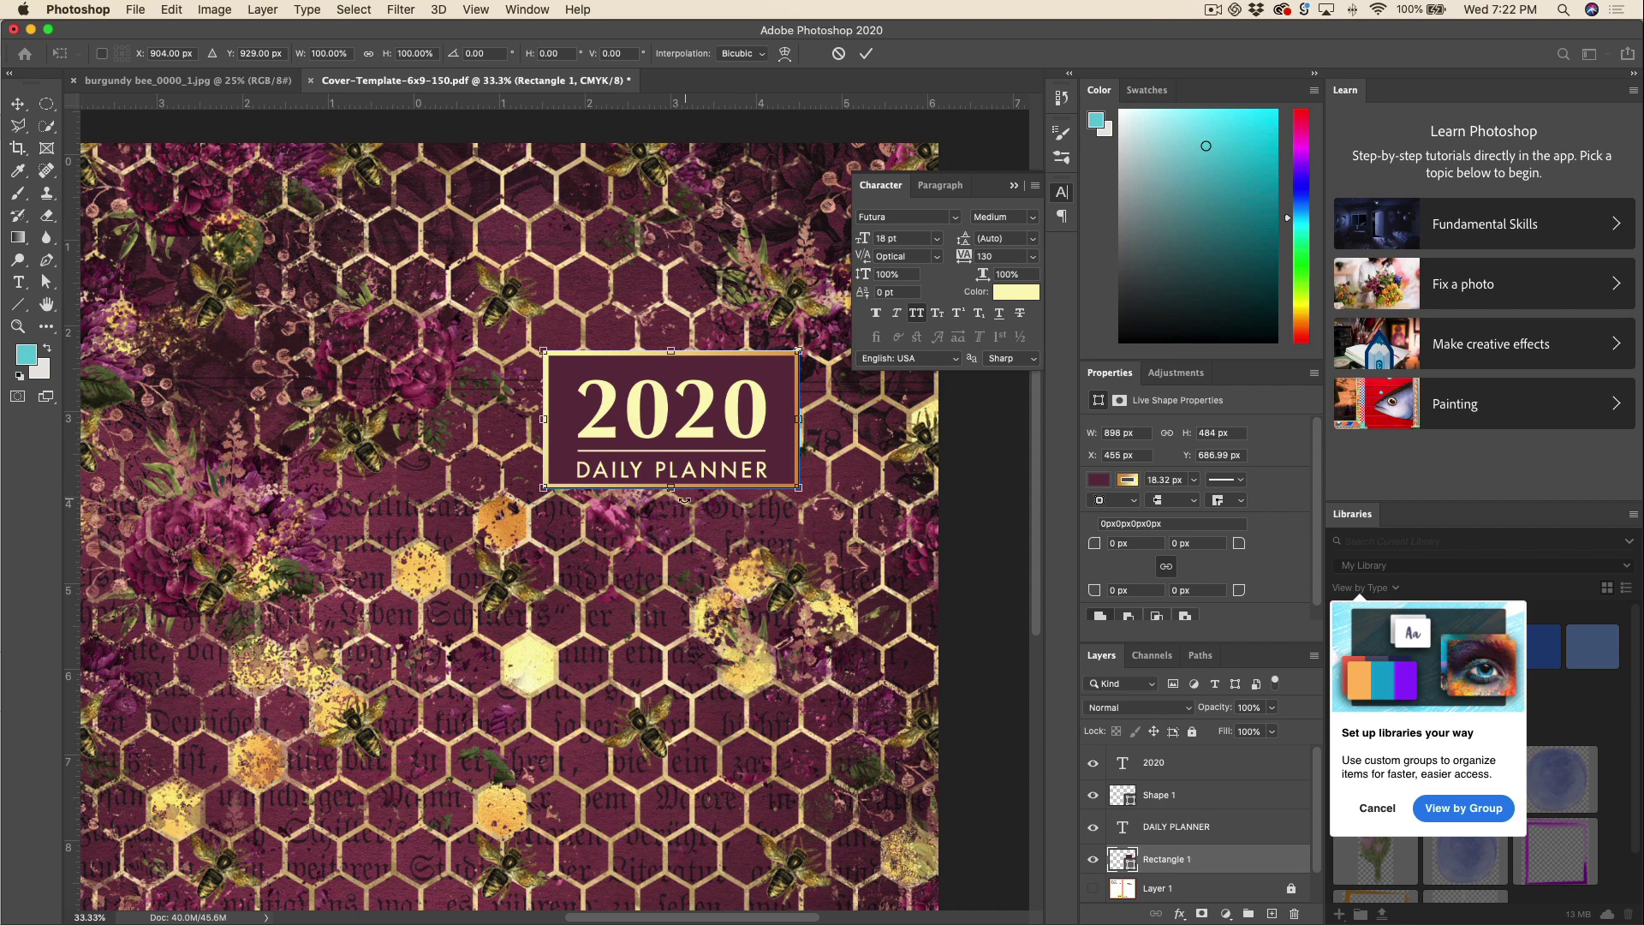
left_click_drag(679, 497, 674, 512)
key("Return")
key("super+minus")
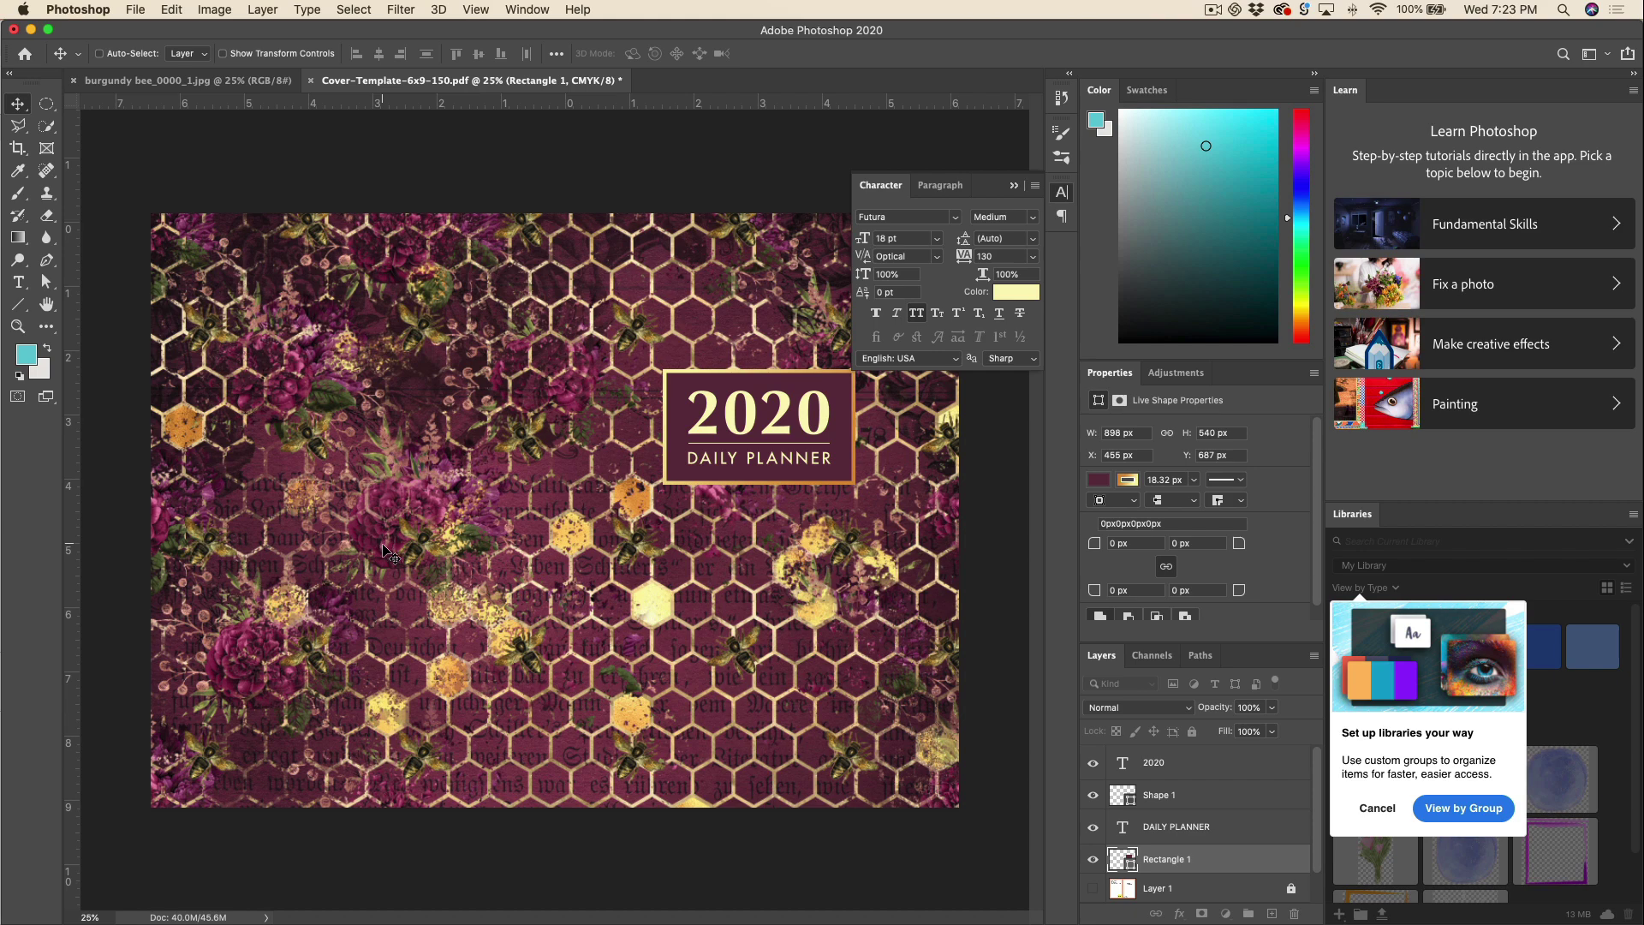
Embed XYZLogo.eps at the back cover's lower left, checking against the template then hiding it.
scroll(1120, 872, "down", 1)
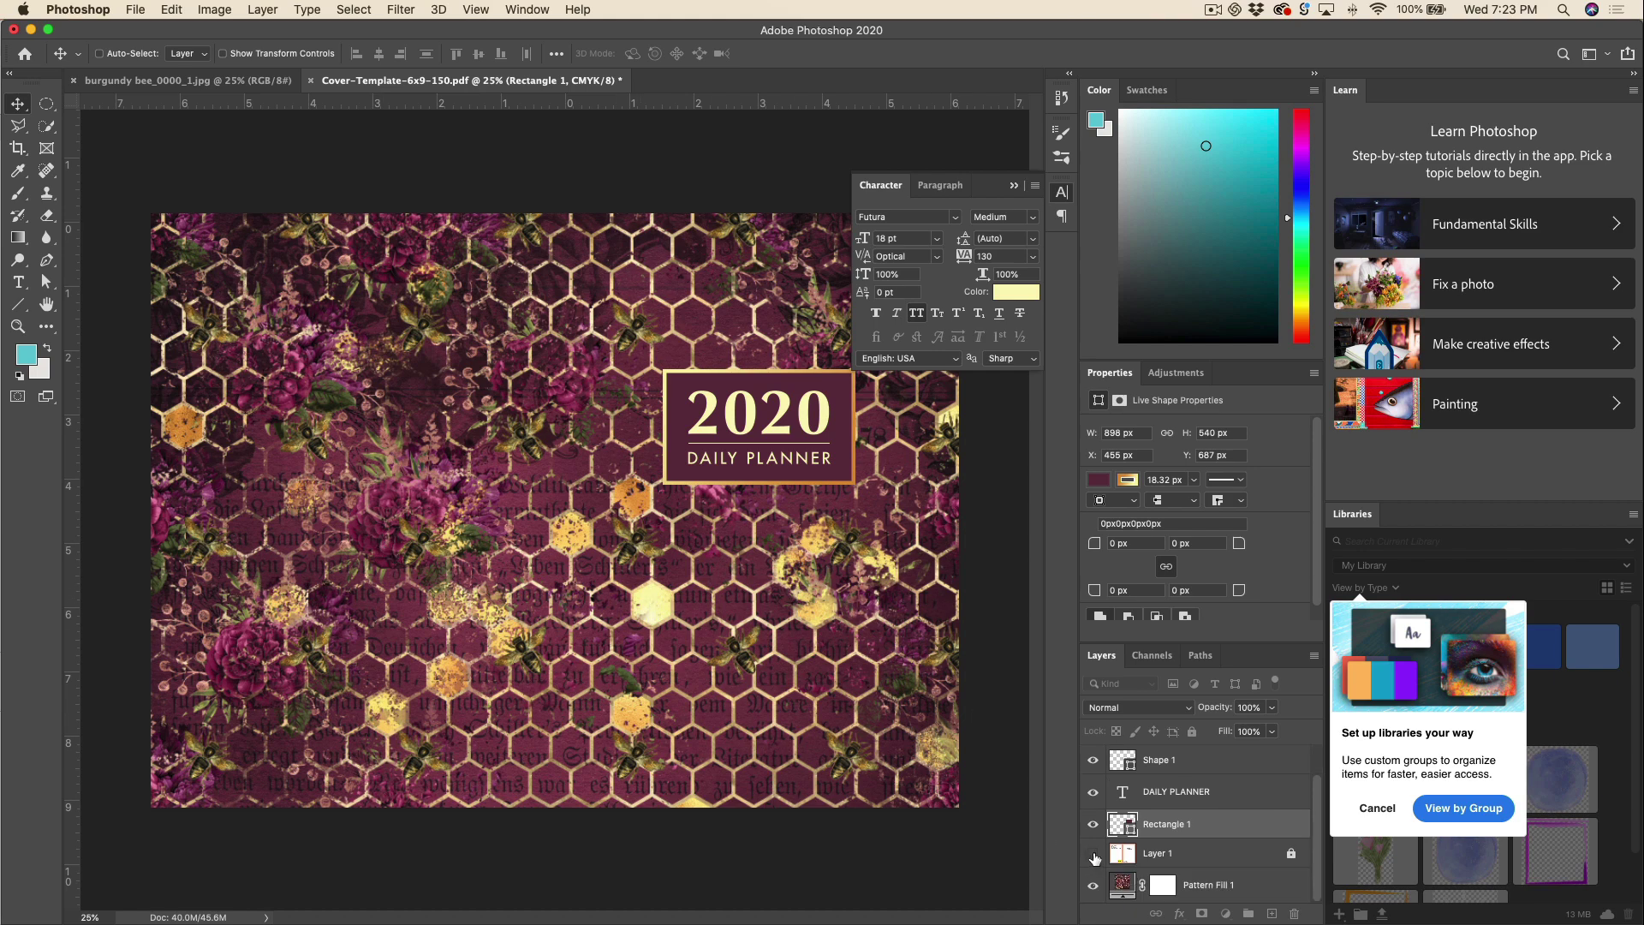
left_click(1092, 854)
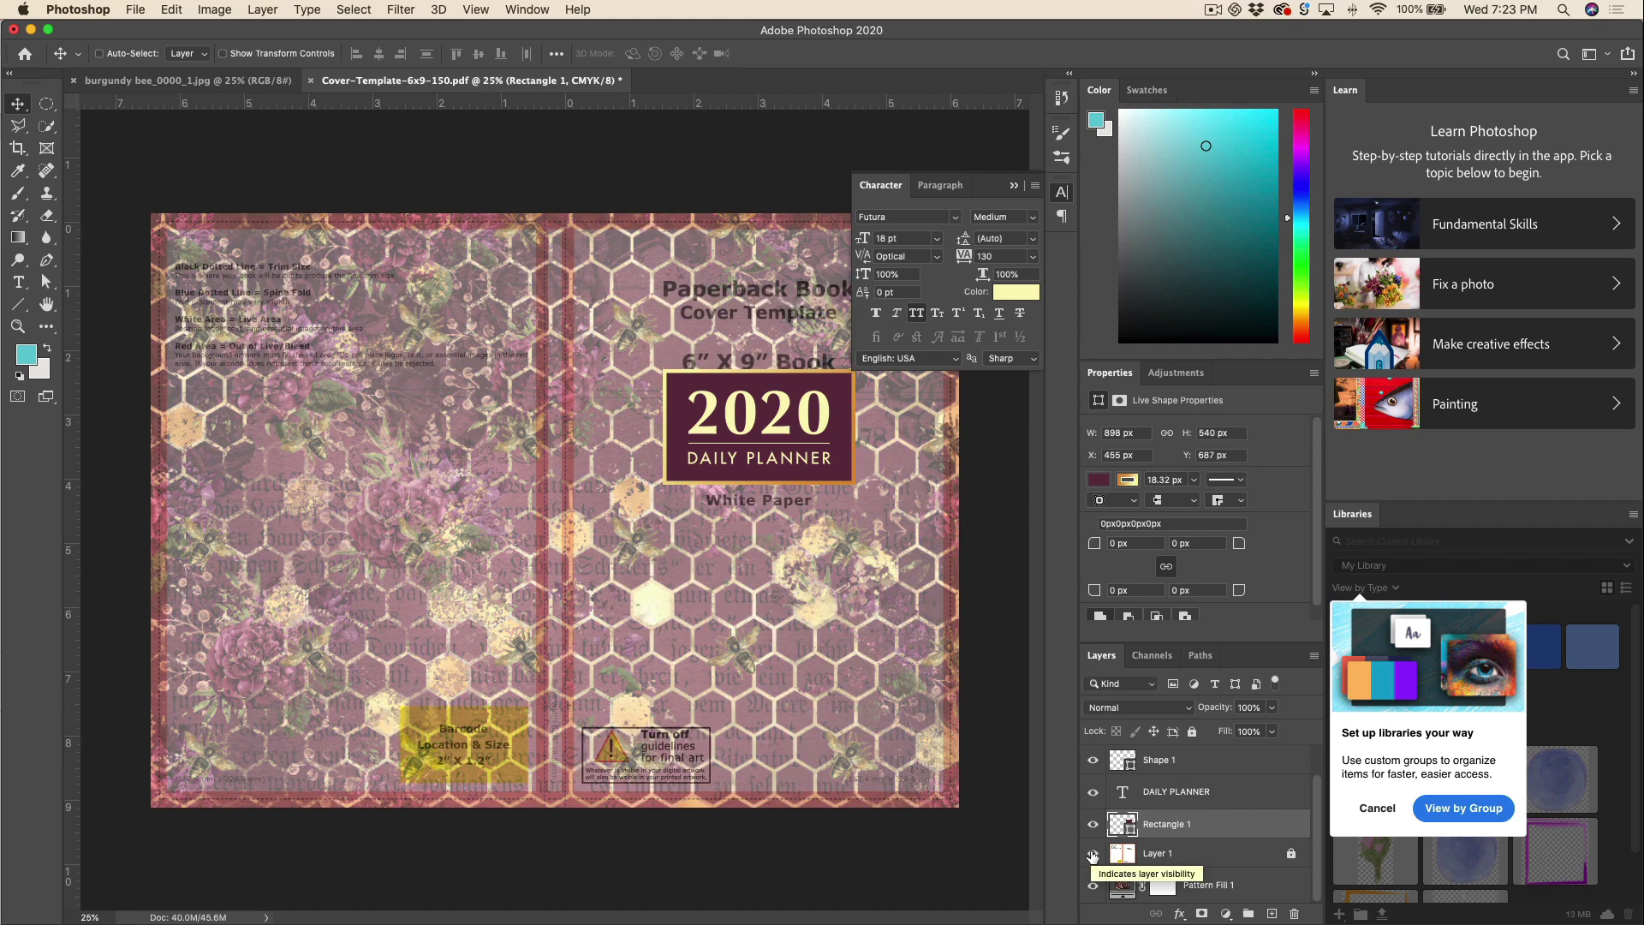
left_click(135, 10)
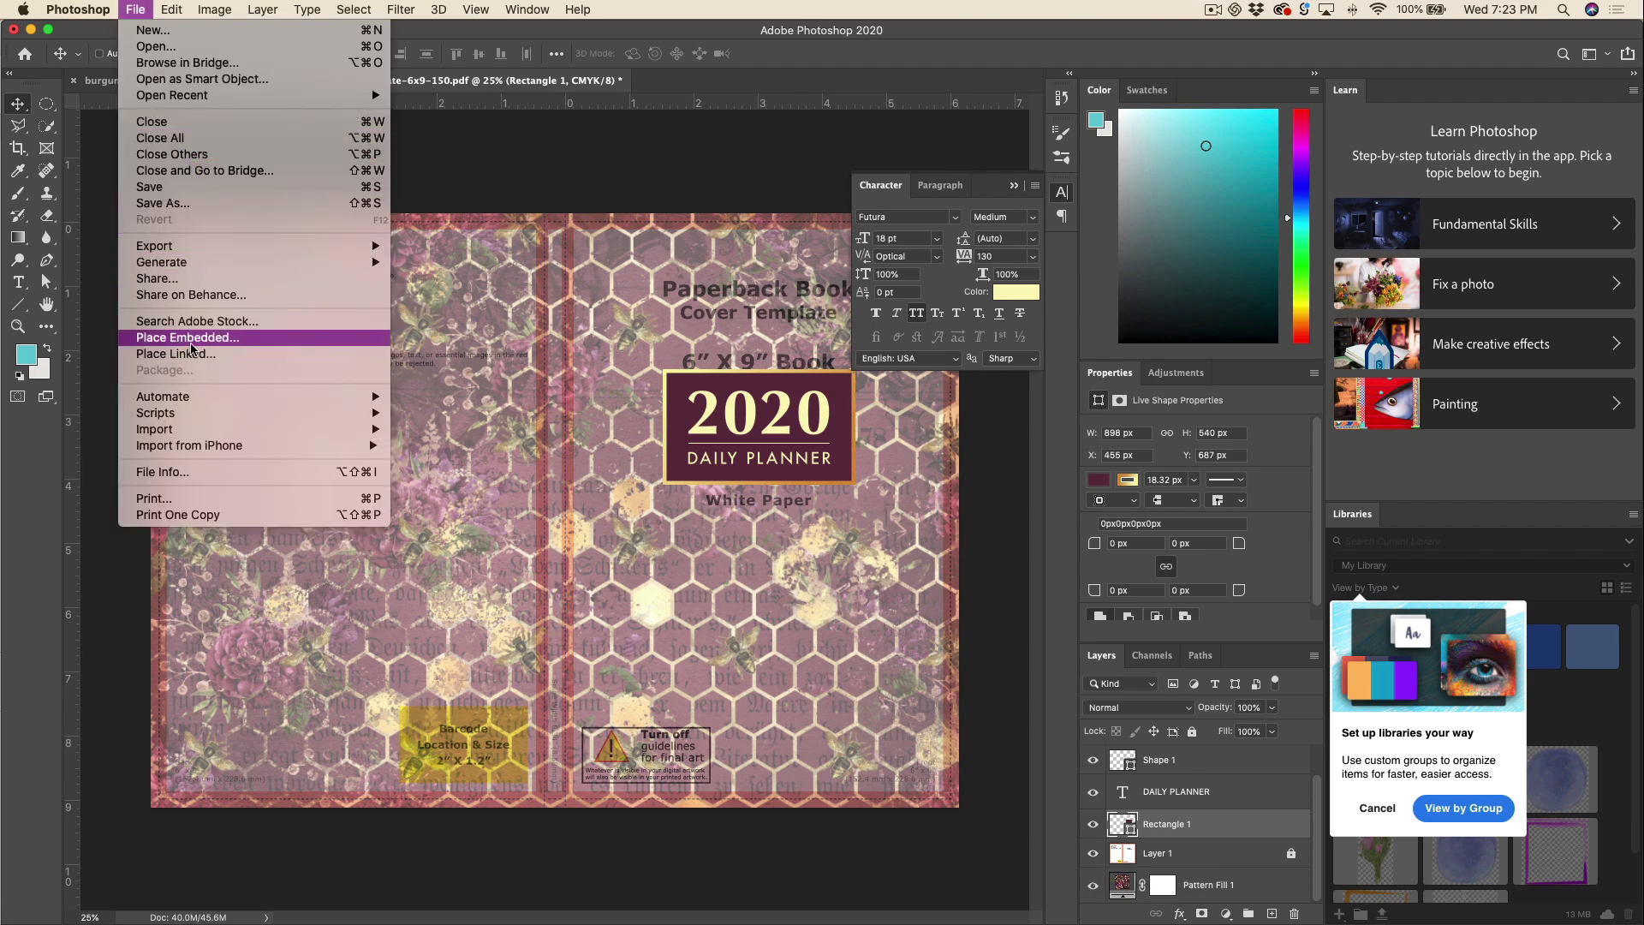
left_click(191, 343)
left_click(1293, 763)
left_click_drag(587, 505, 259, 749)
left_click_drag(258, 749, 259, 749)
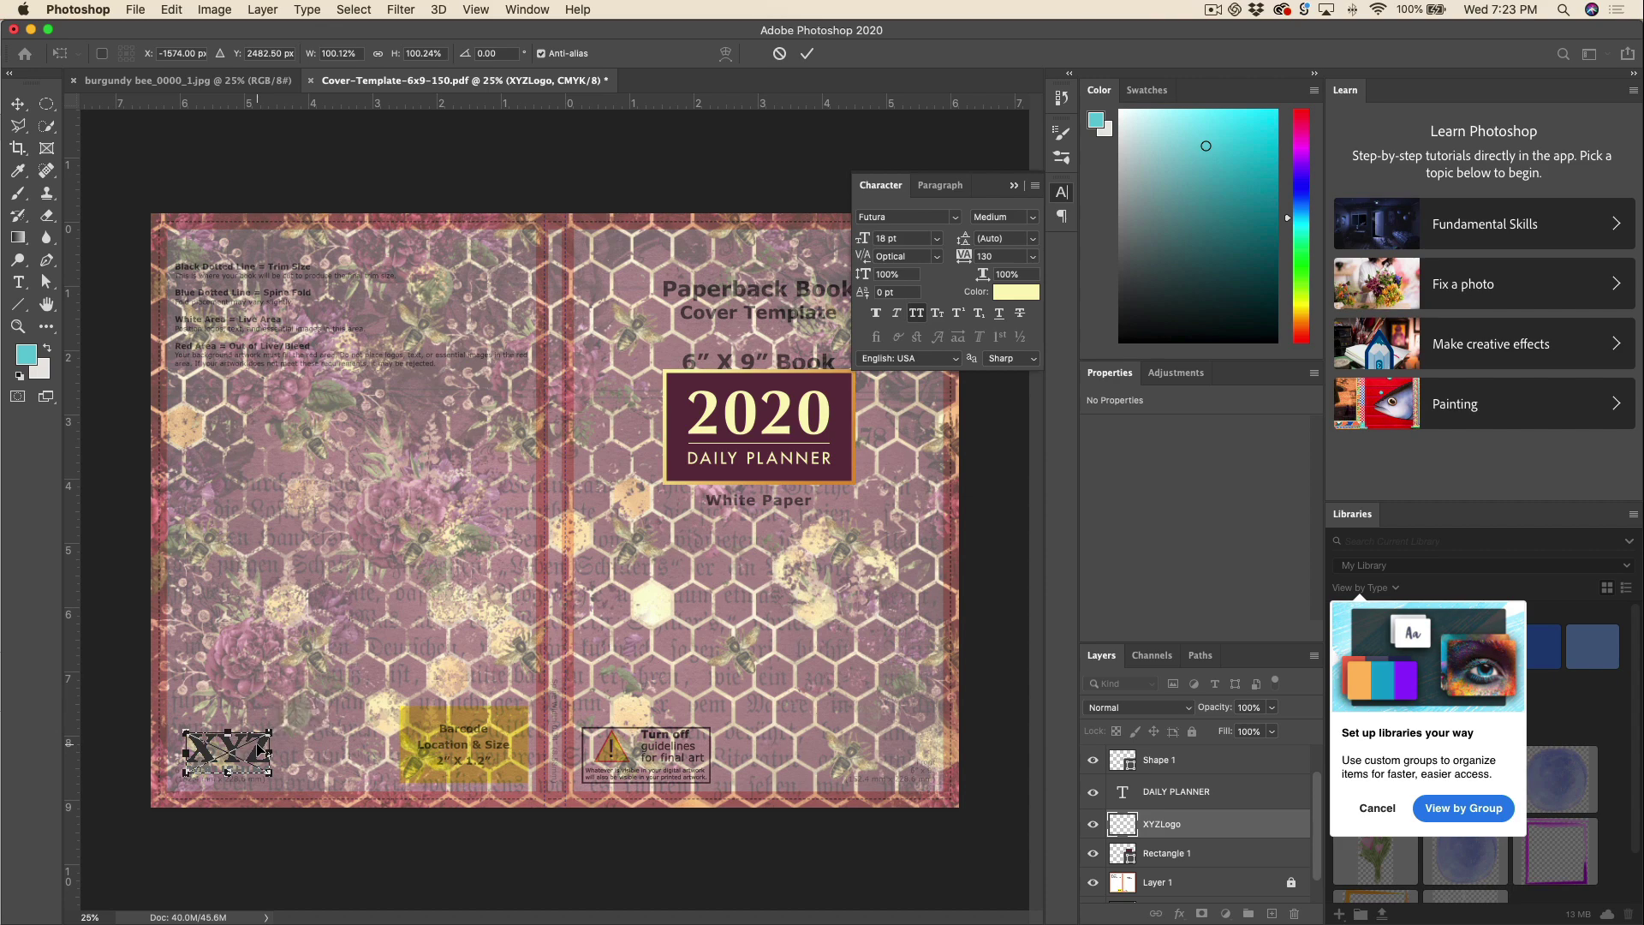
key("Return")
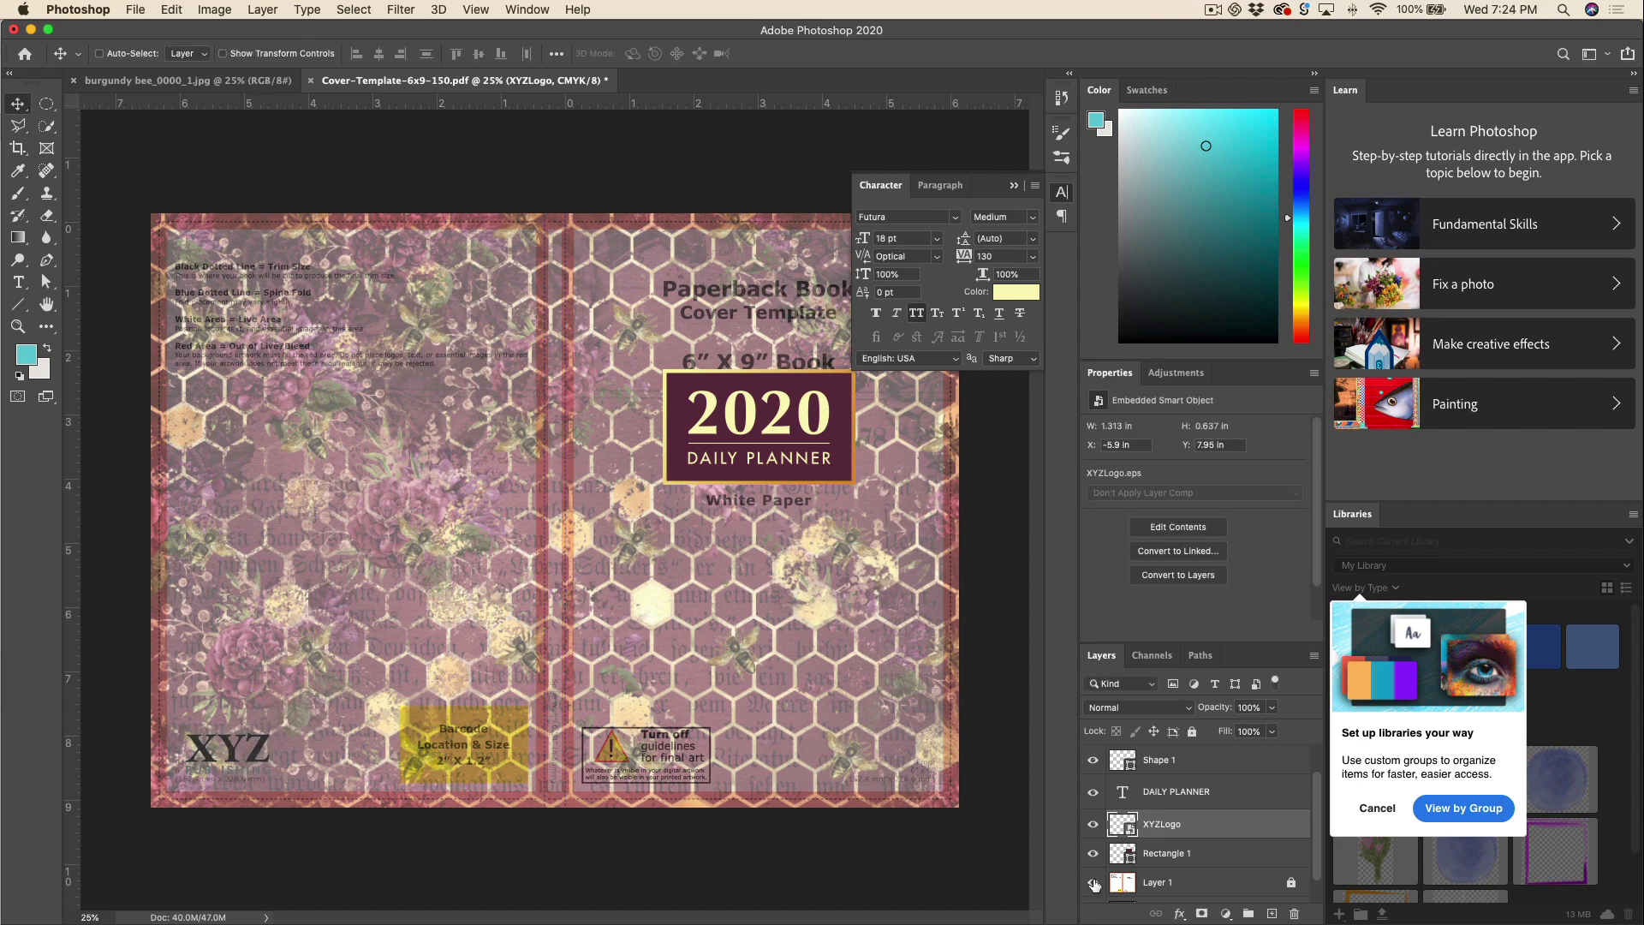
left_click(1094, 883)
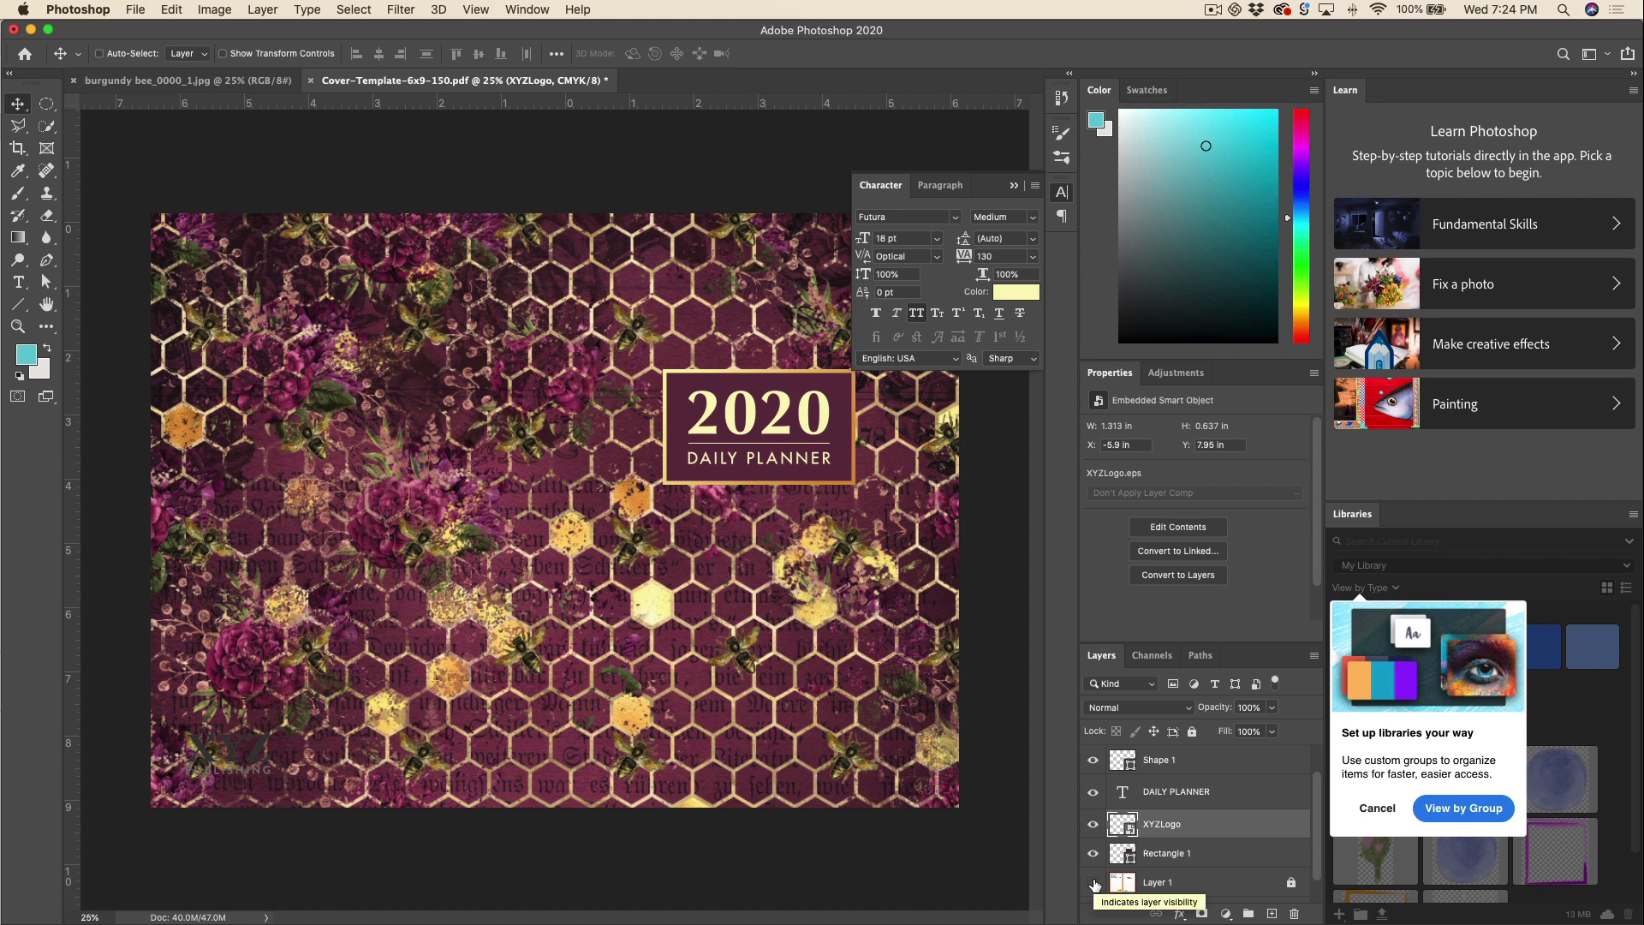
Apply a #fcf6ae Color Overlay layer style to the XYZLogo layer.
double_click(1244, 824)
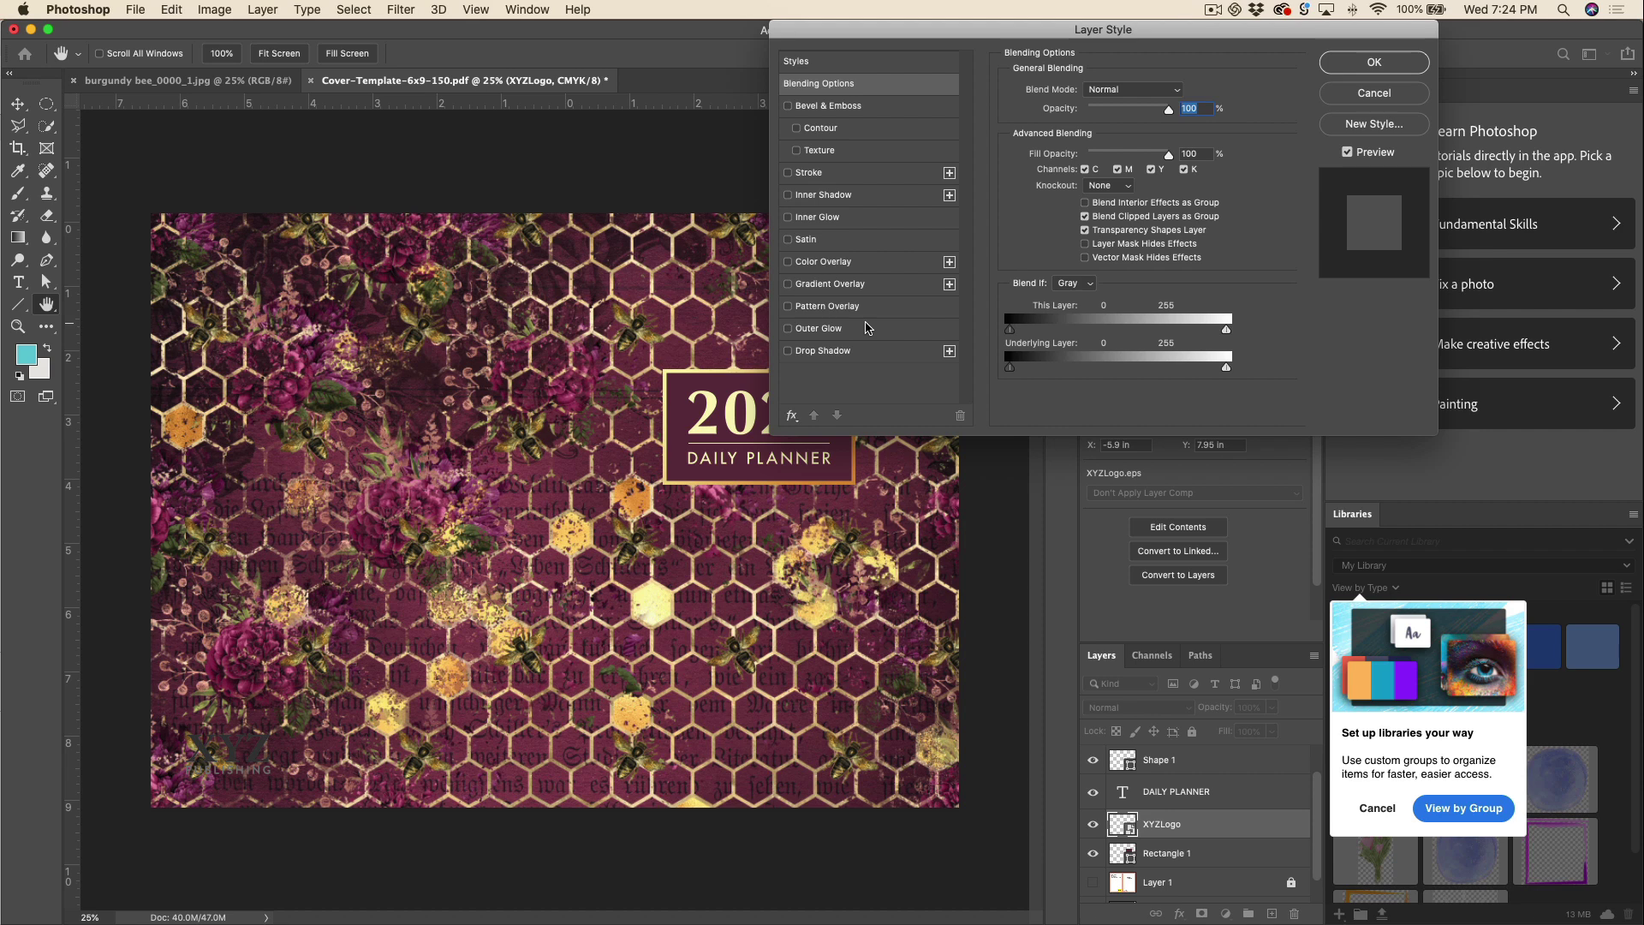
left_click(882, 265)
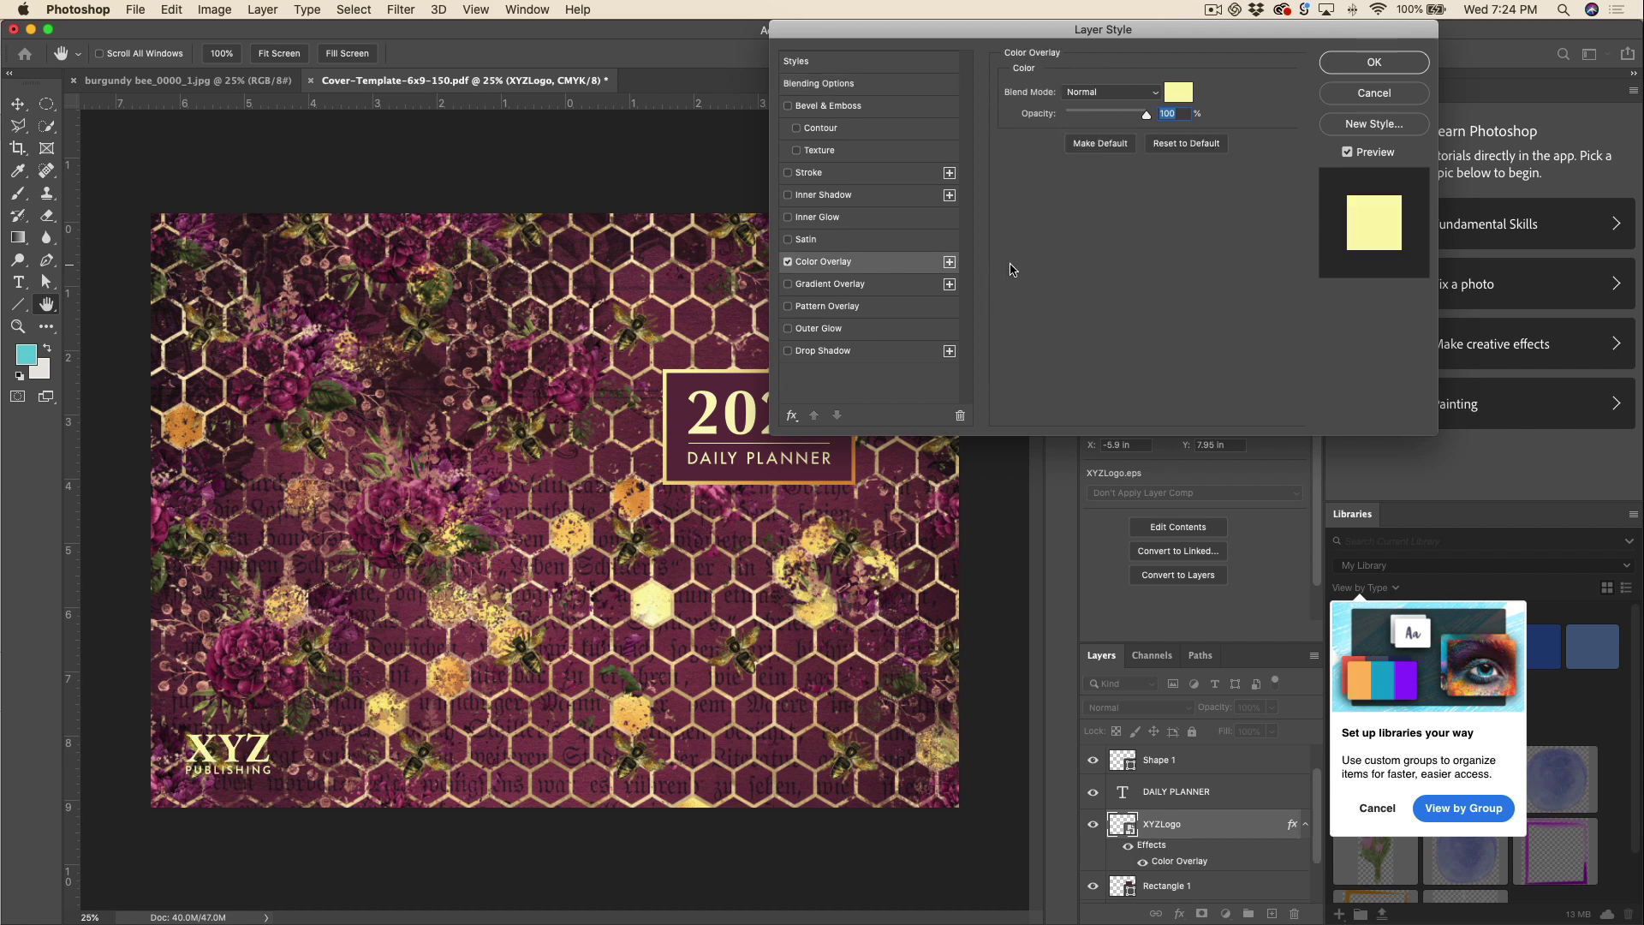
left_click(1179, 96)
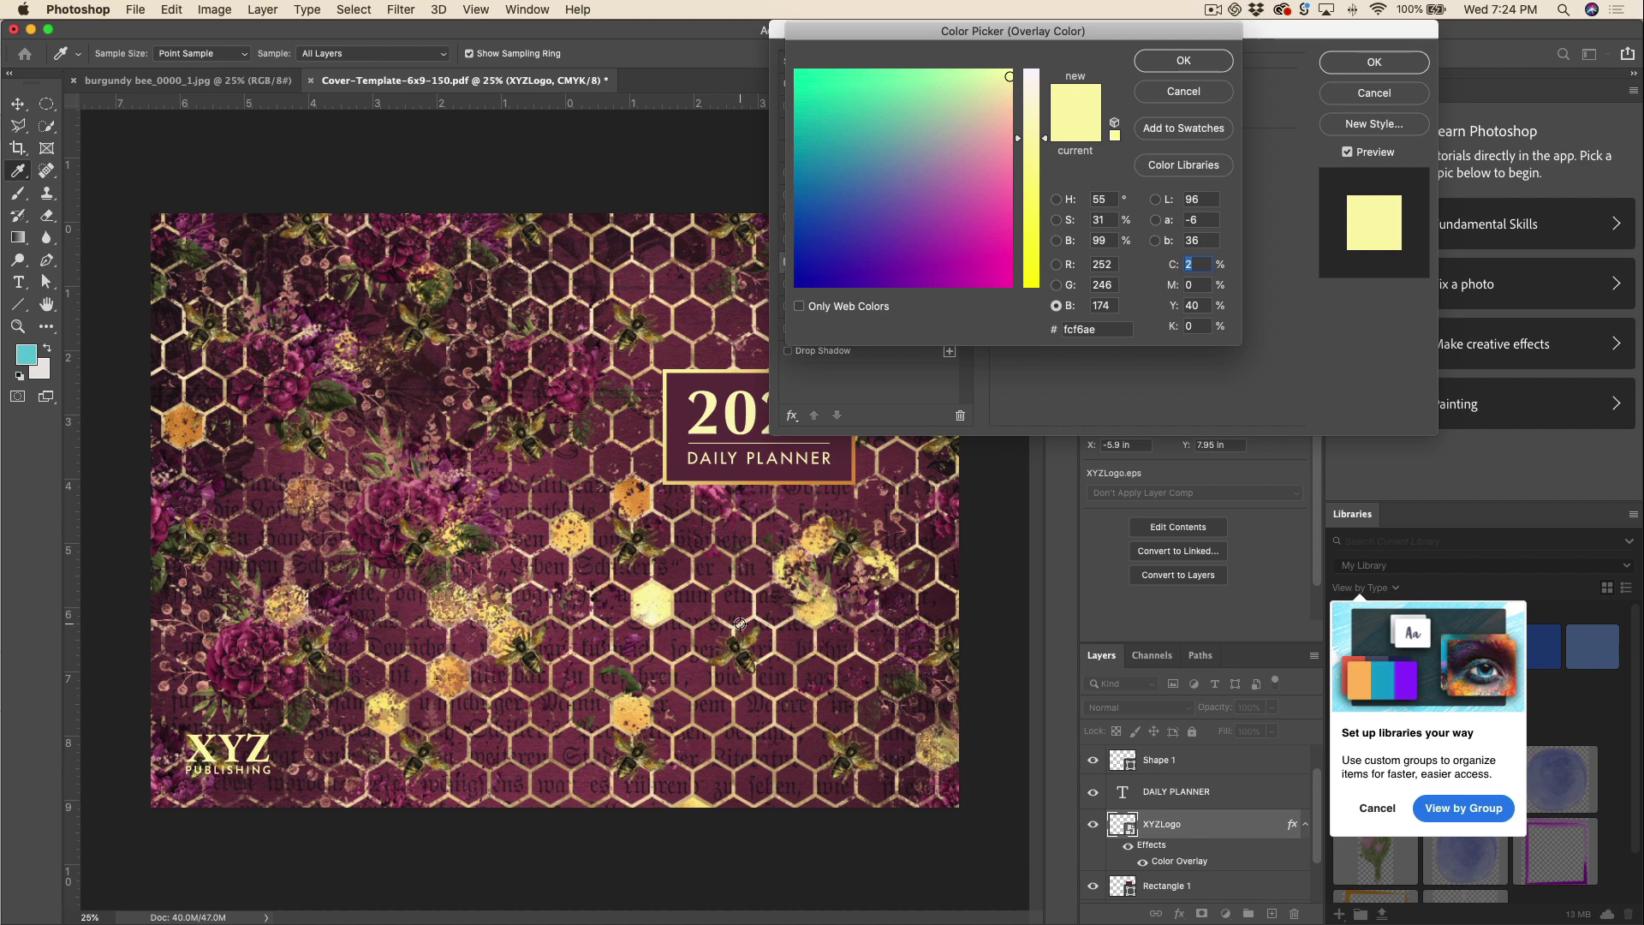
left_click(1179, 64)
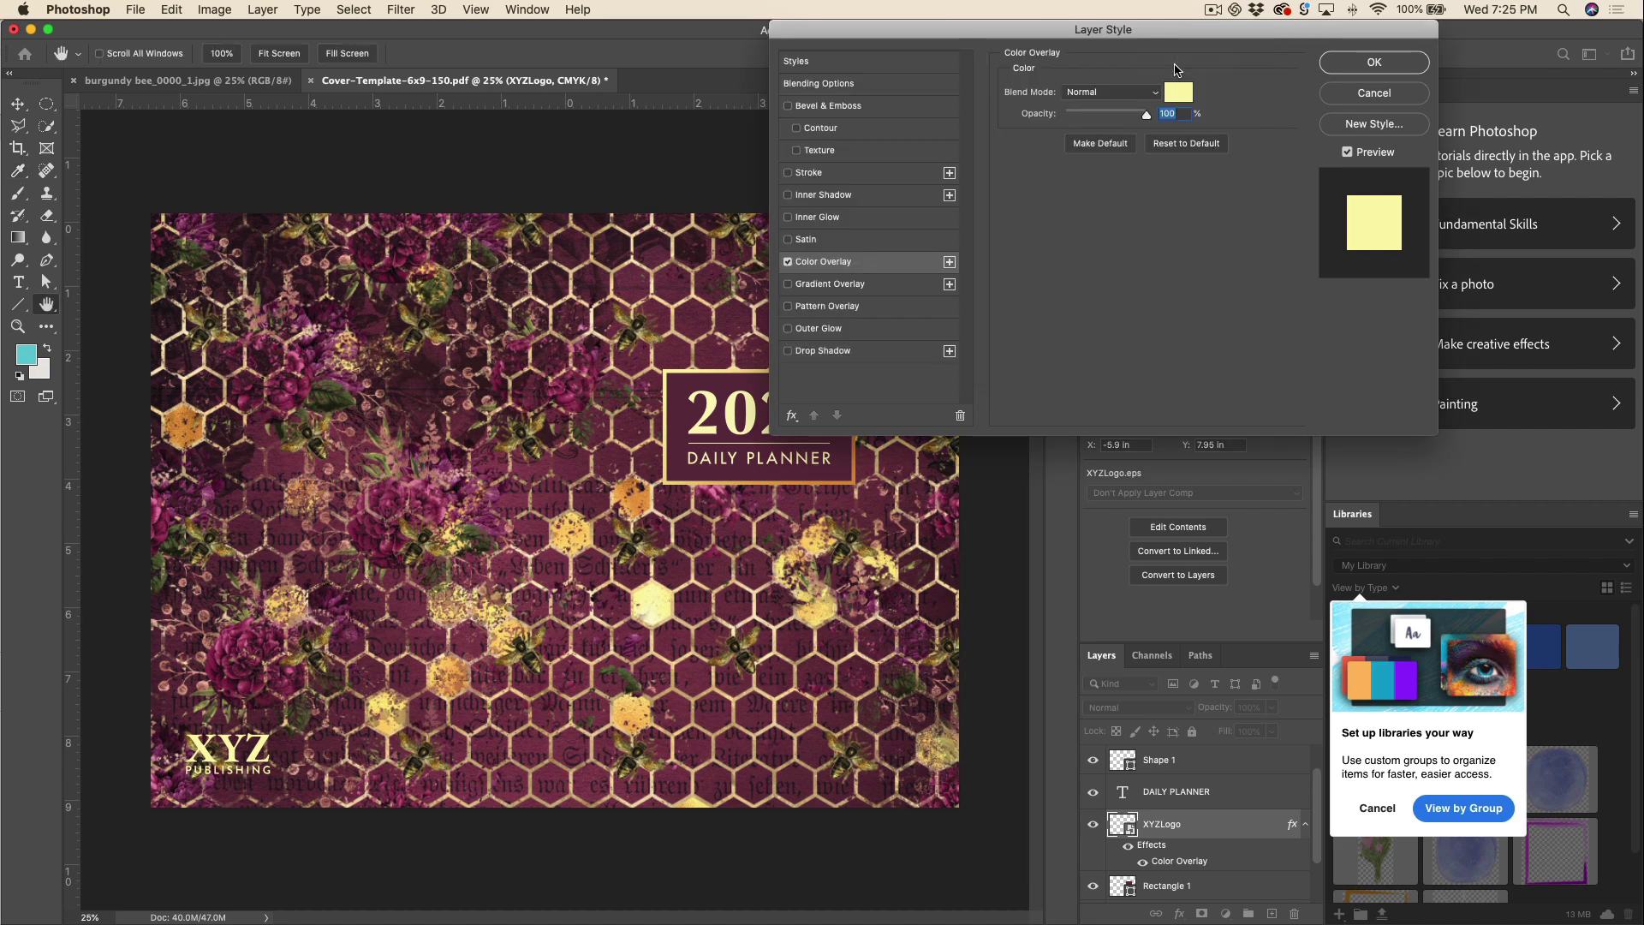
left_click(1393, 64)
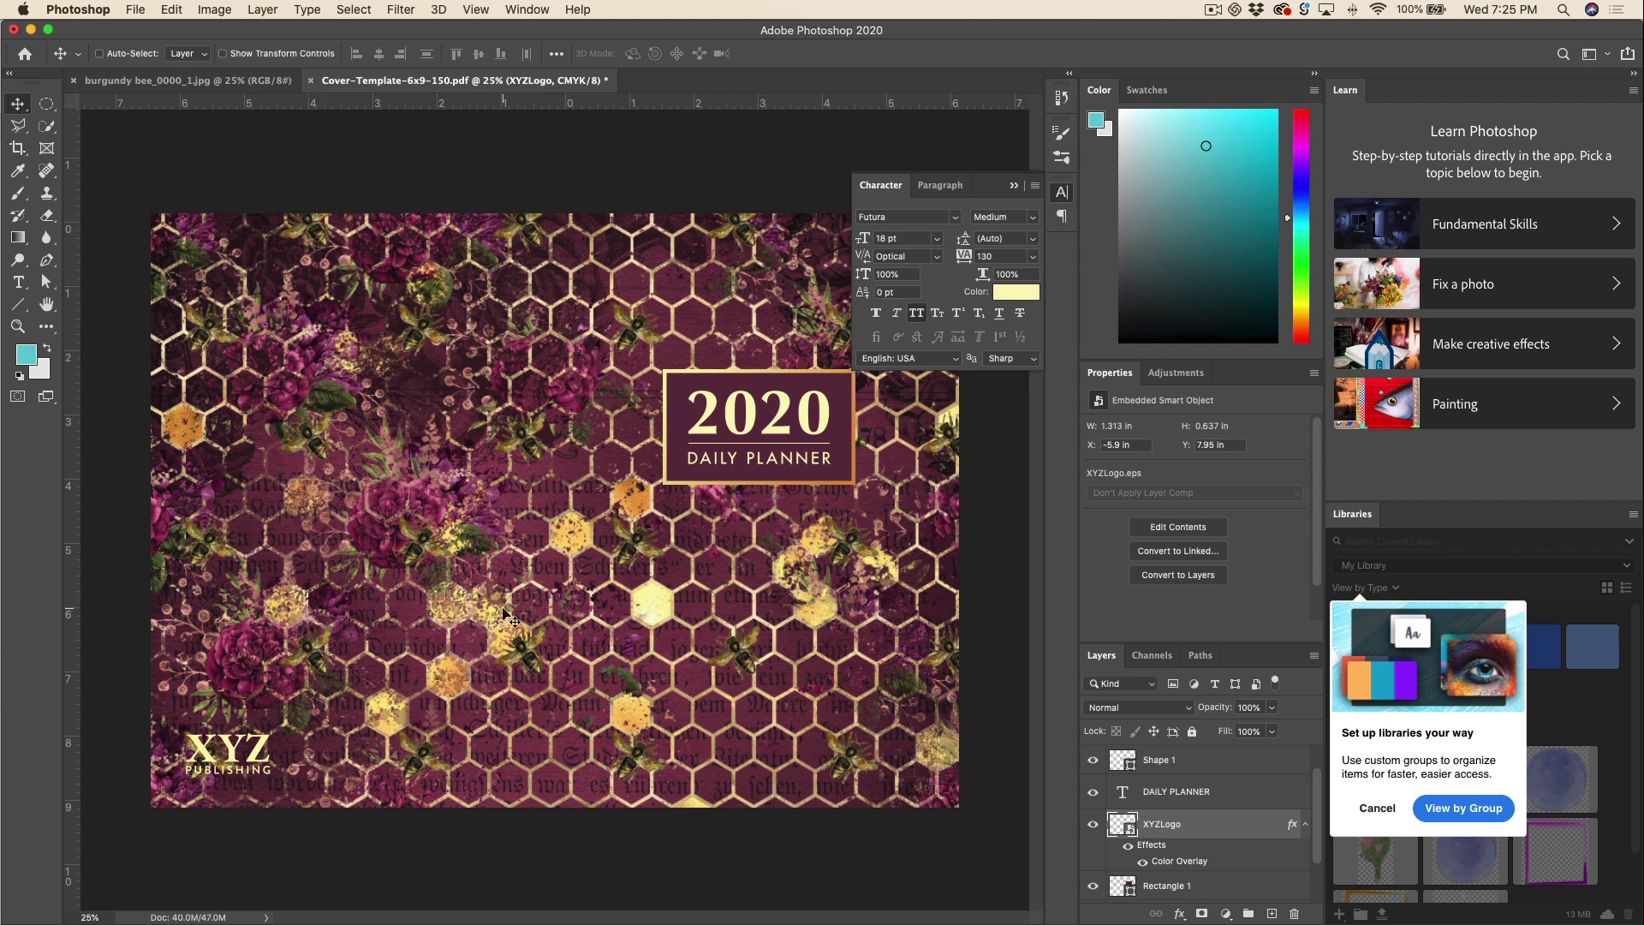
Duplicate Rectangle 1, move the copy behind the XYZ logo and shrink it.
scroll(1274, 840, "down", 2)
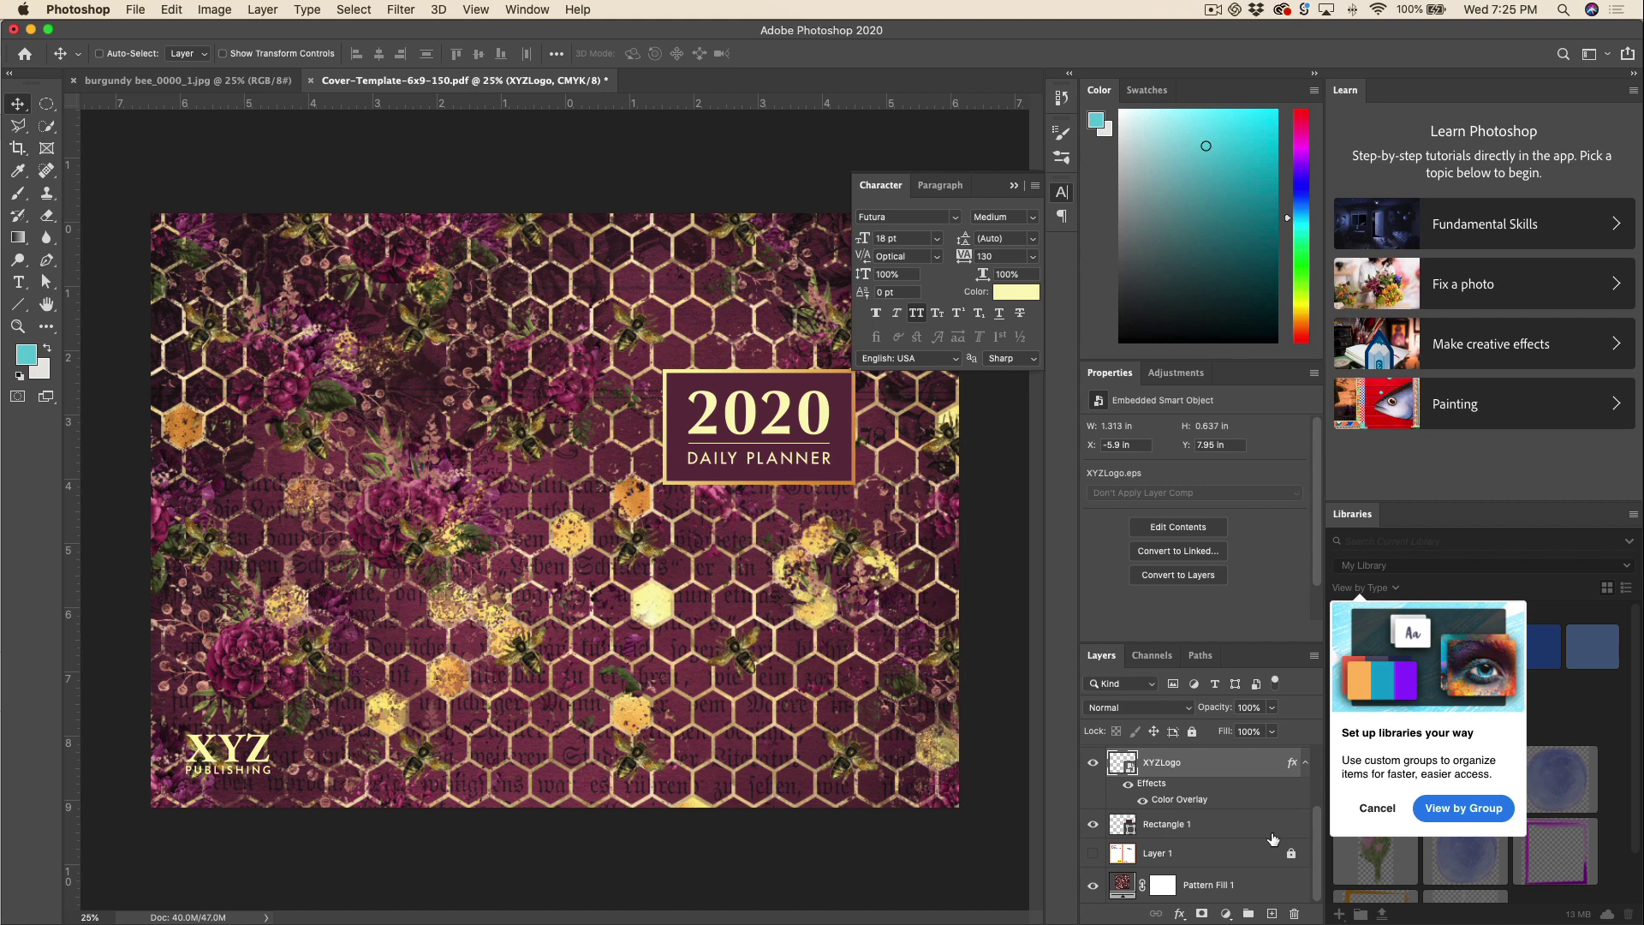
left_click(1236, 827)
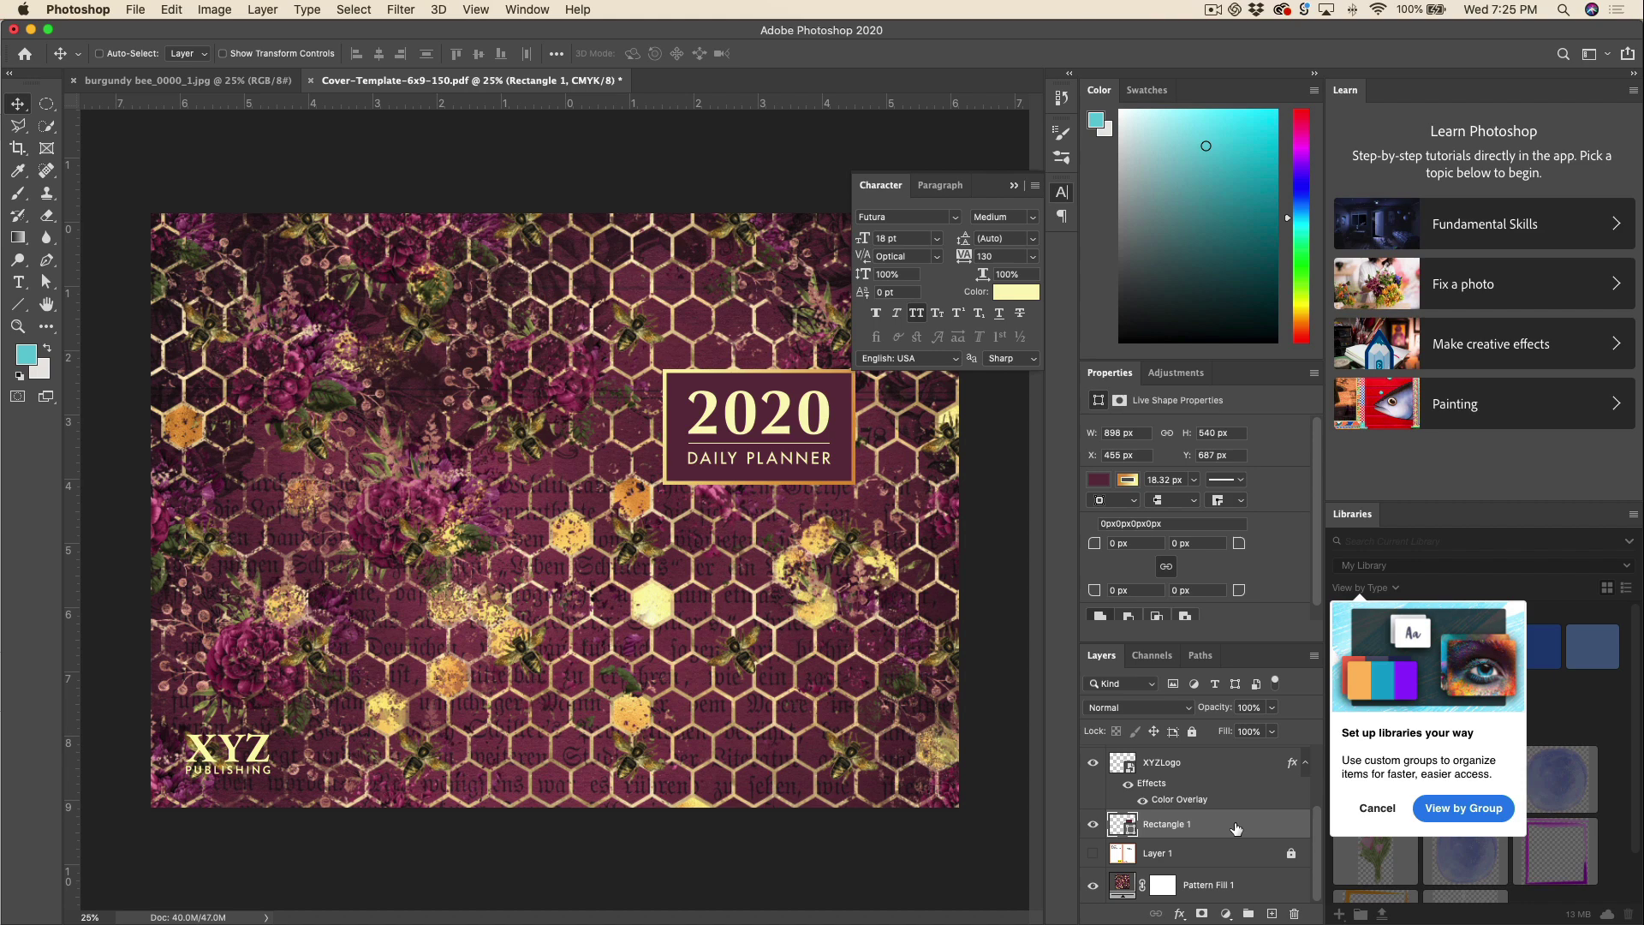
key("super+j")
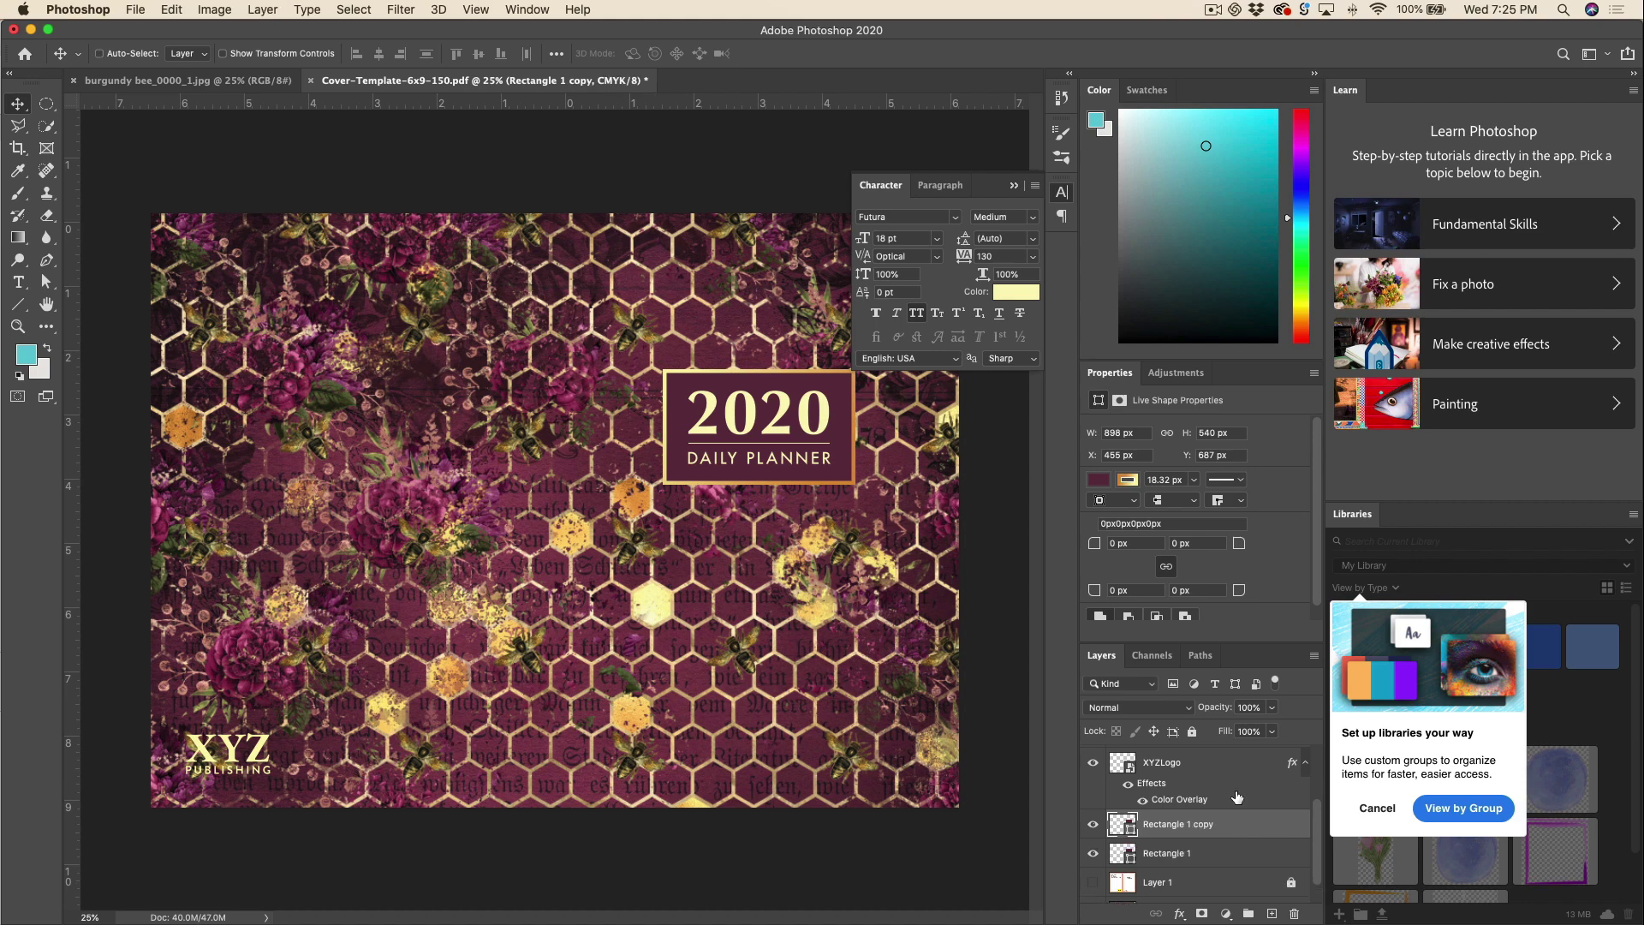
left_click_drag(822, 492, 347, 780)
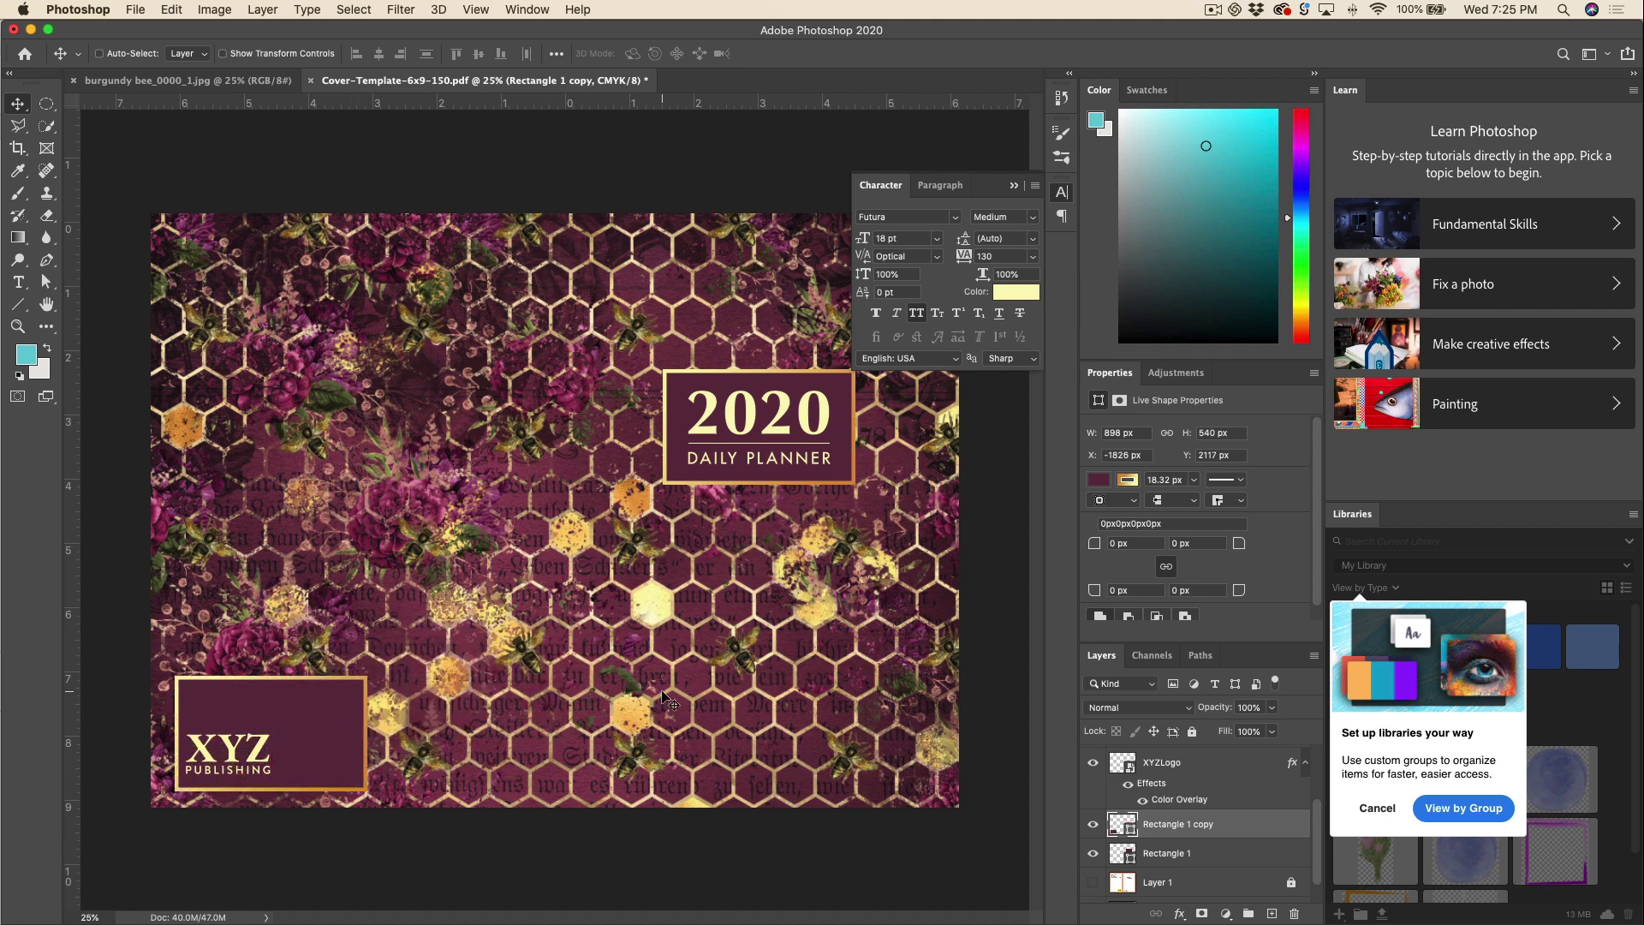
key("super+t")
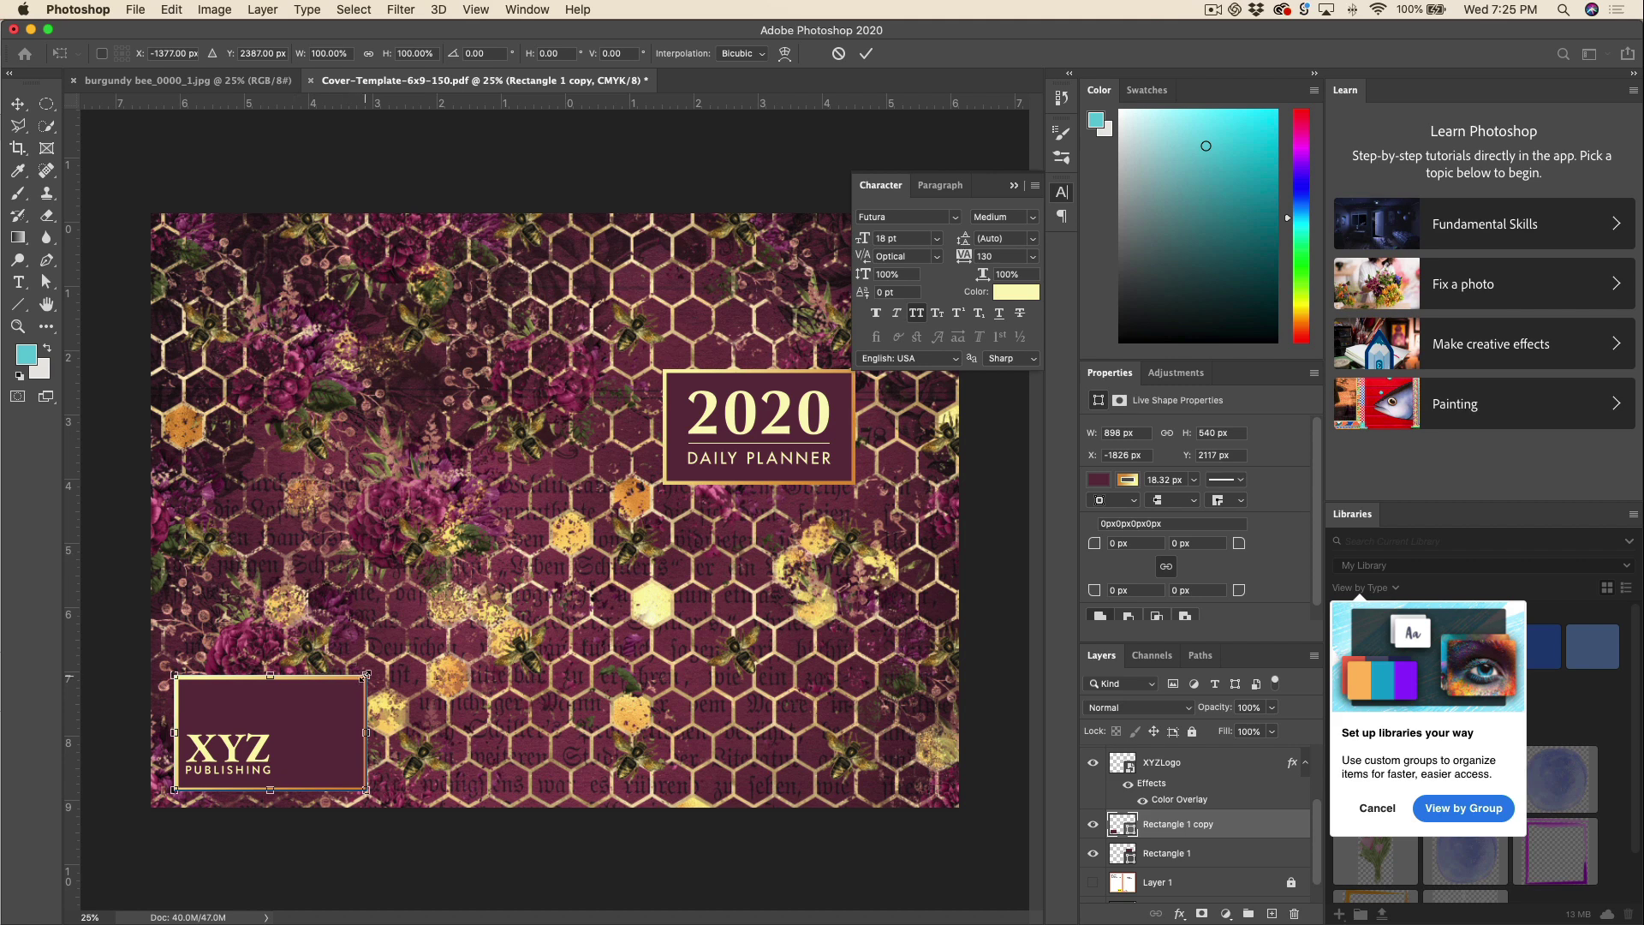
left_click_drag(366, 676, 283, 717)
key("Return")
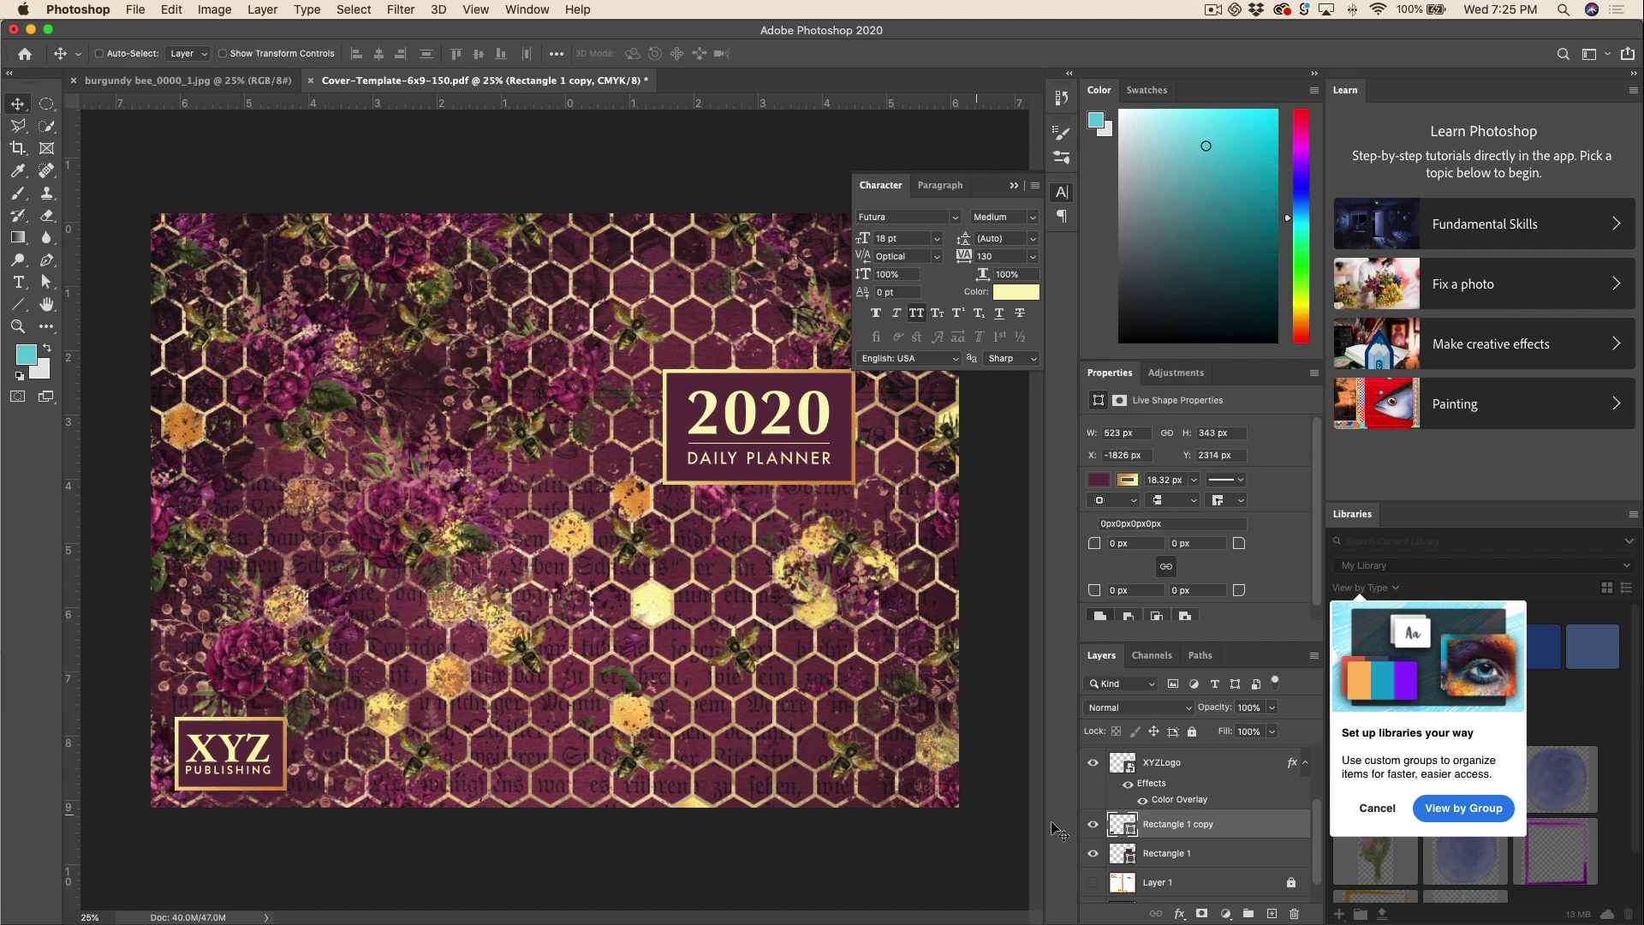
Scale the XYZ logo to about 80% and shrink its box to 385 × 256 px to fit.
left_click(1188, 765)
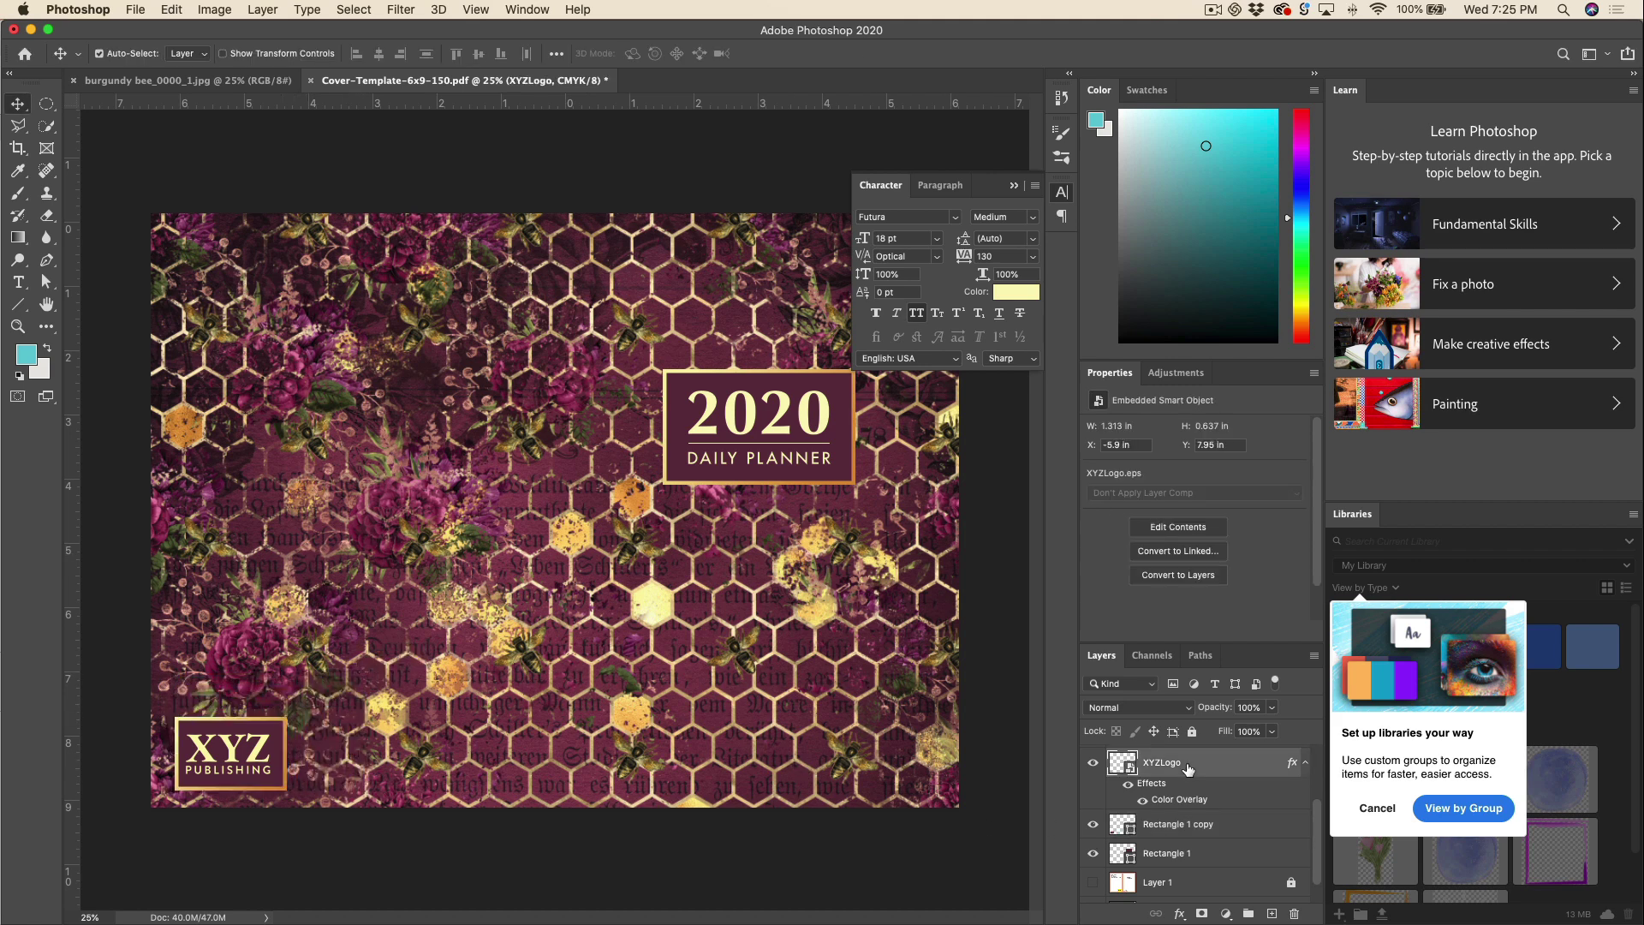
key("super+t")
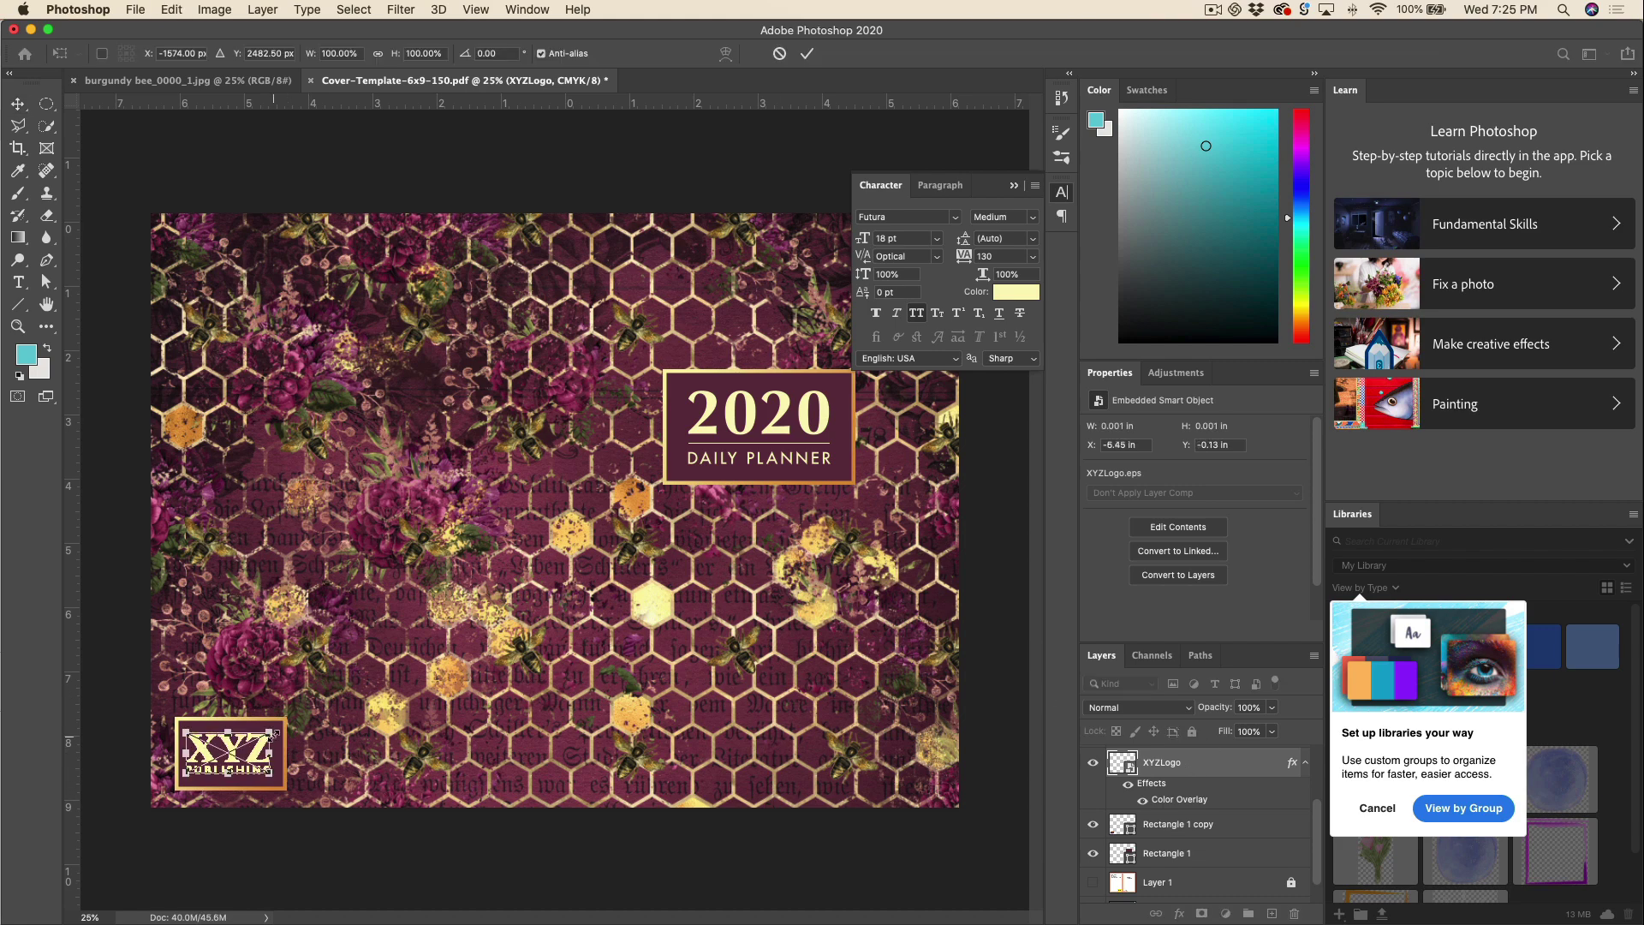
left_click_drag(271, 735, 247, 745)
key("Return")
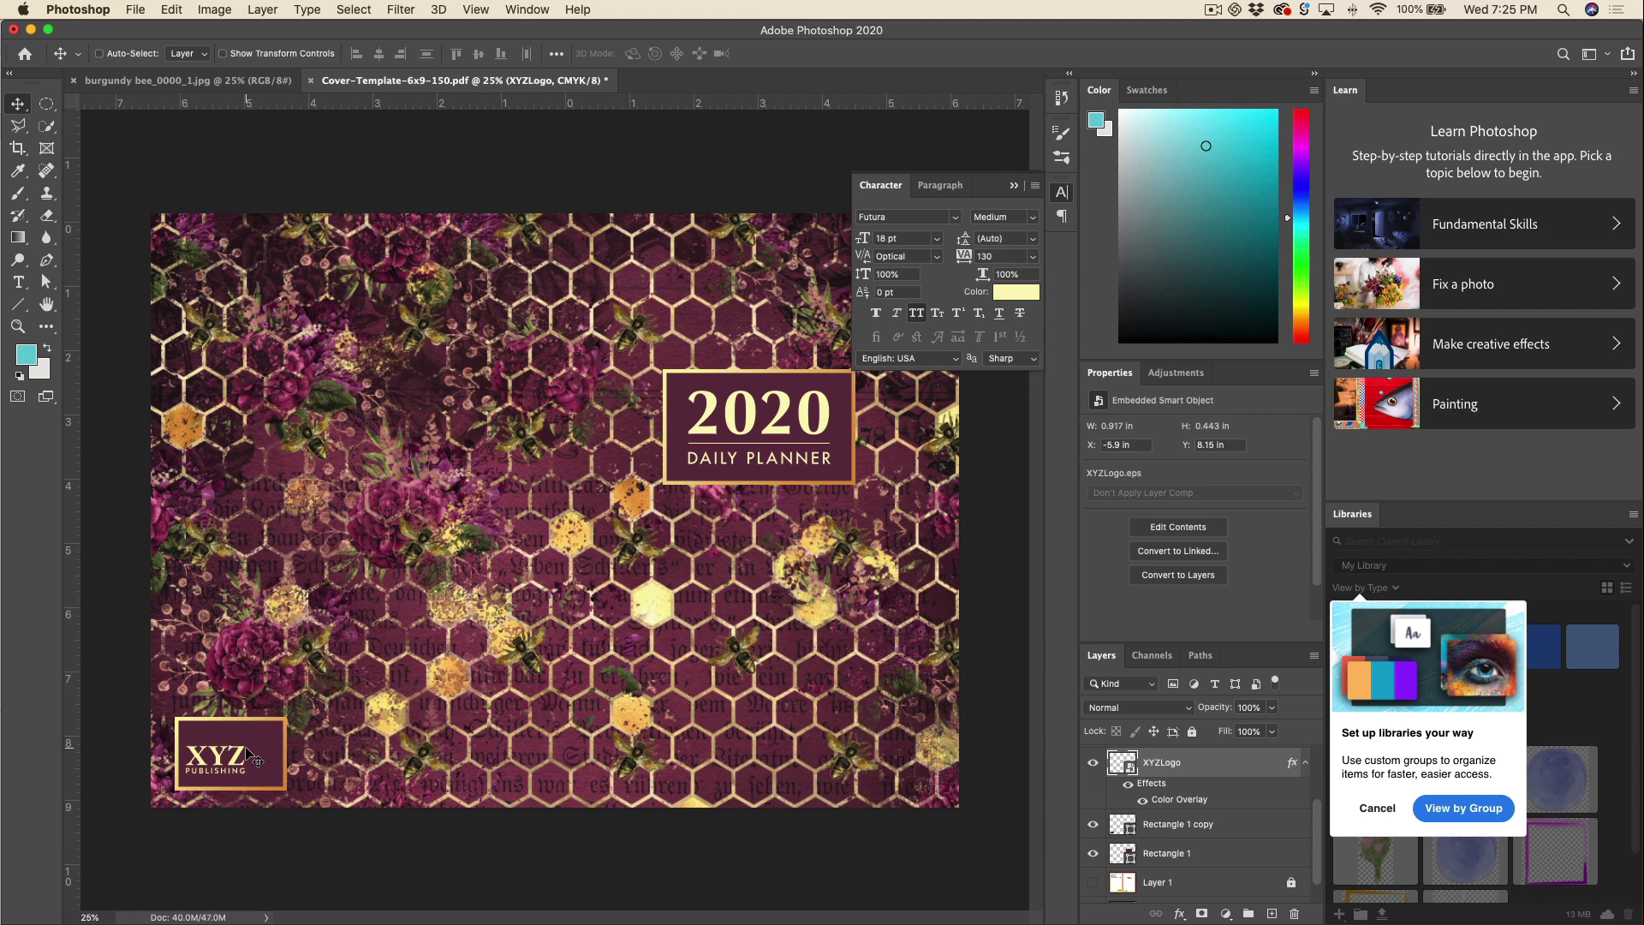
left_click(1174, 826)
key("super+t")
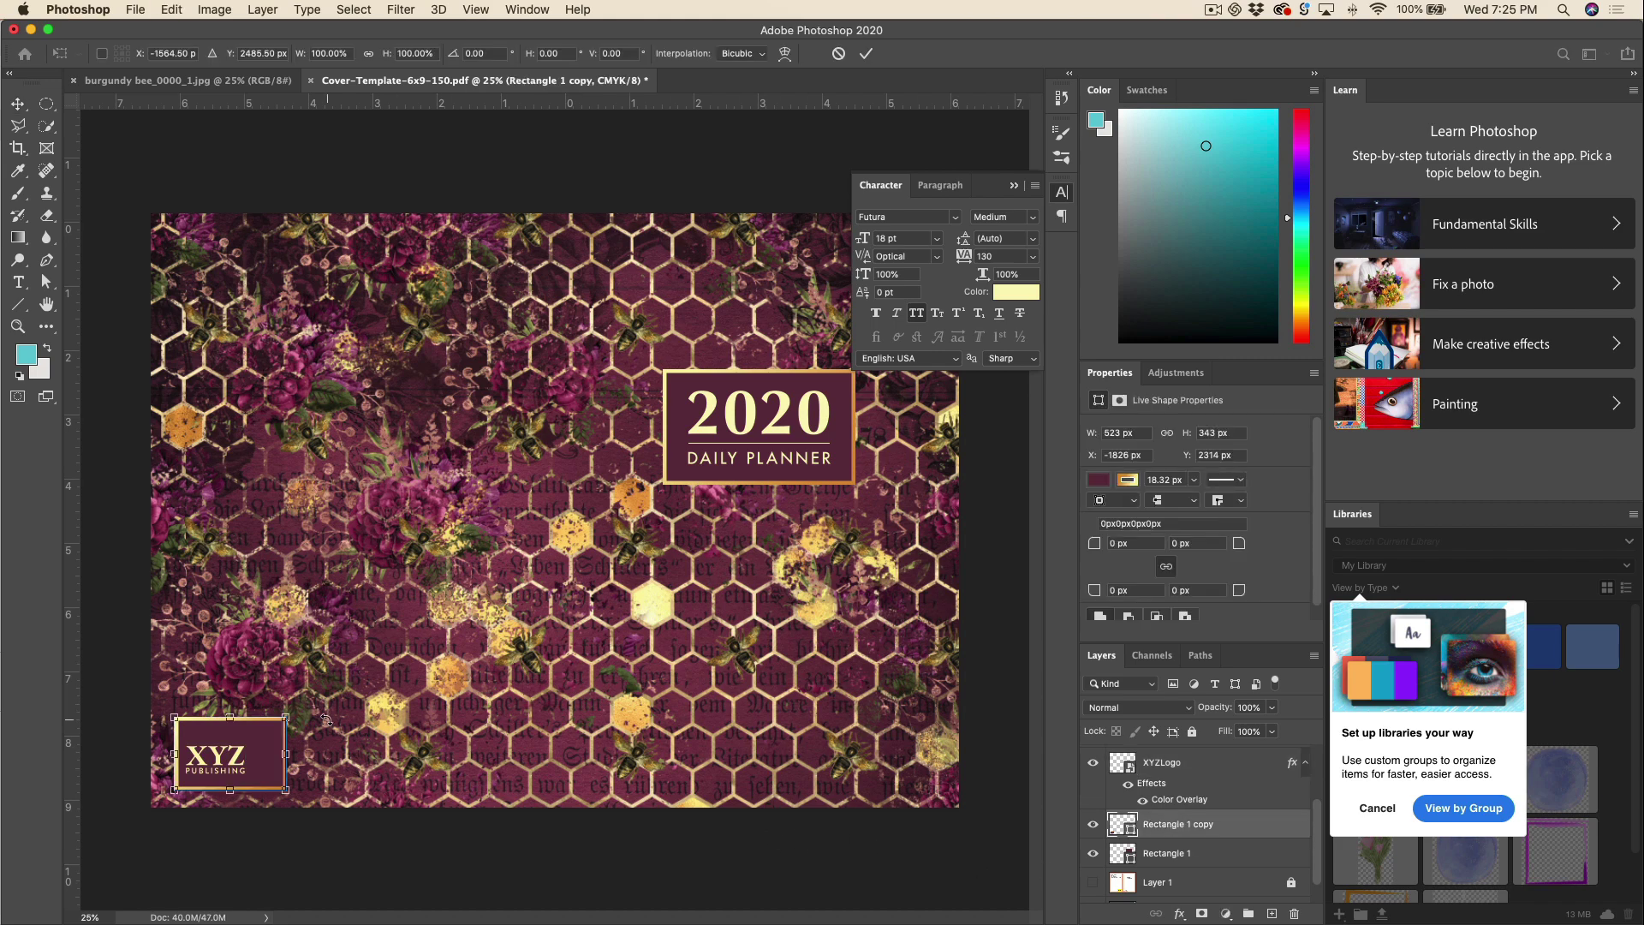
left_click_drag(285, 717, 257, 734)
key("Return")
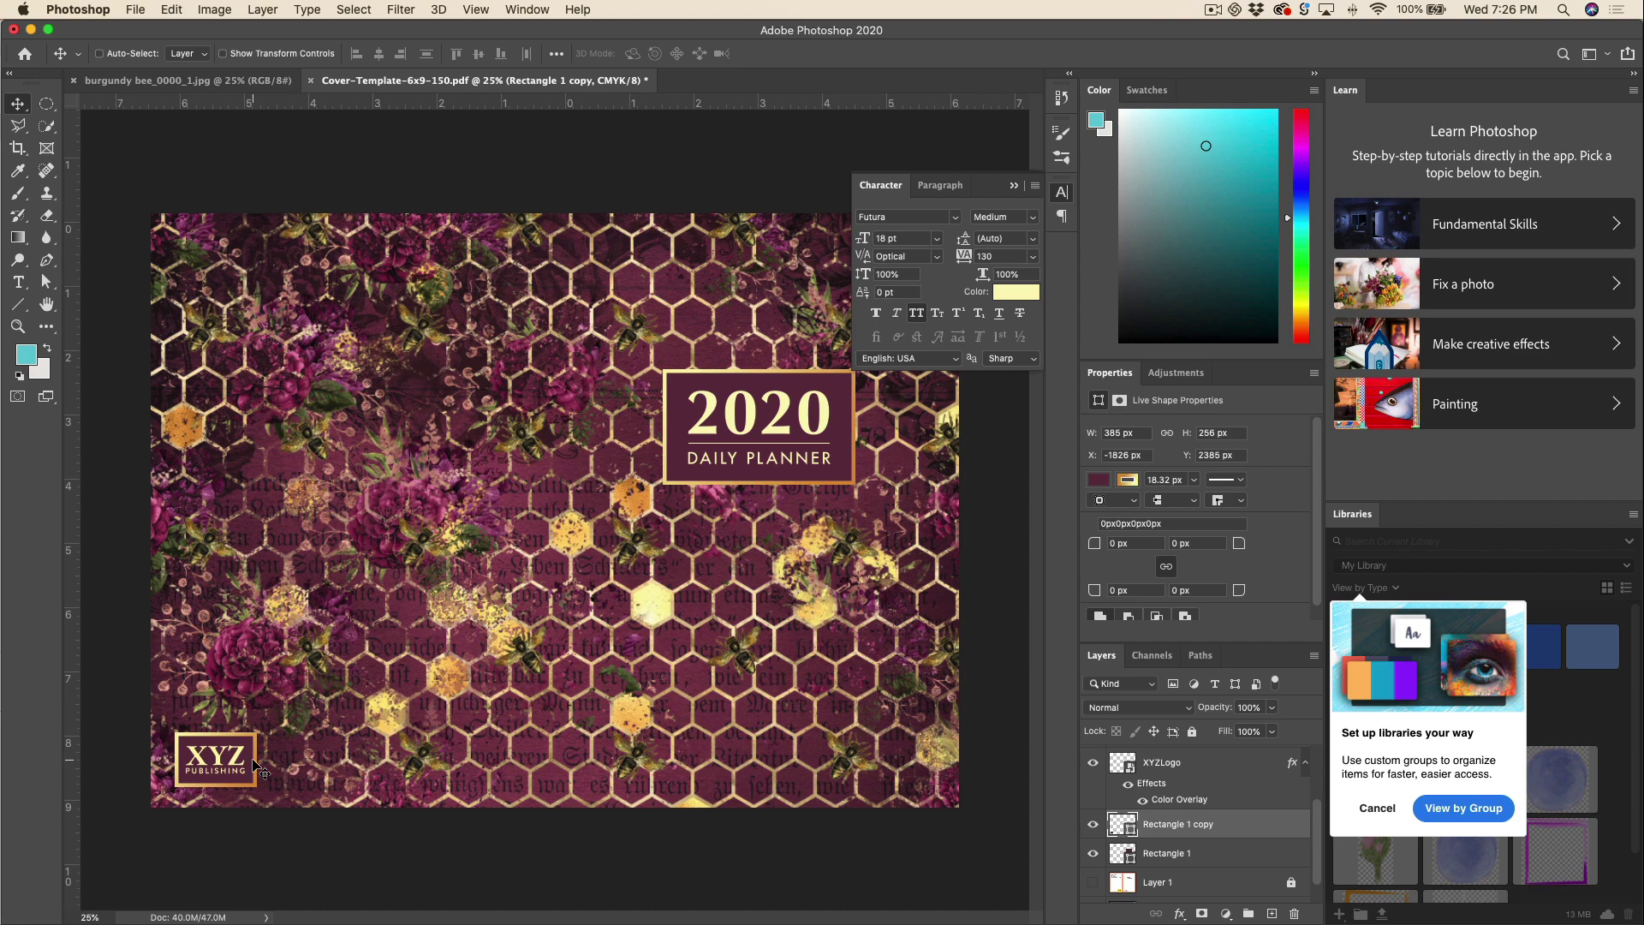
Thin the logo box's gold border to 8 px.
left_click(17, 306)
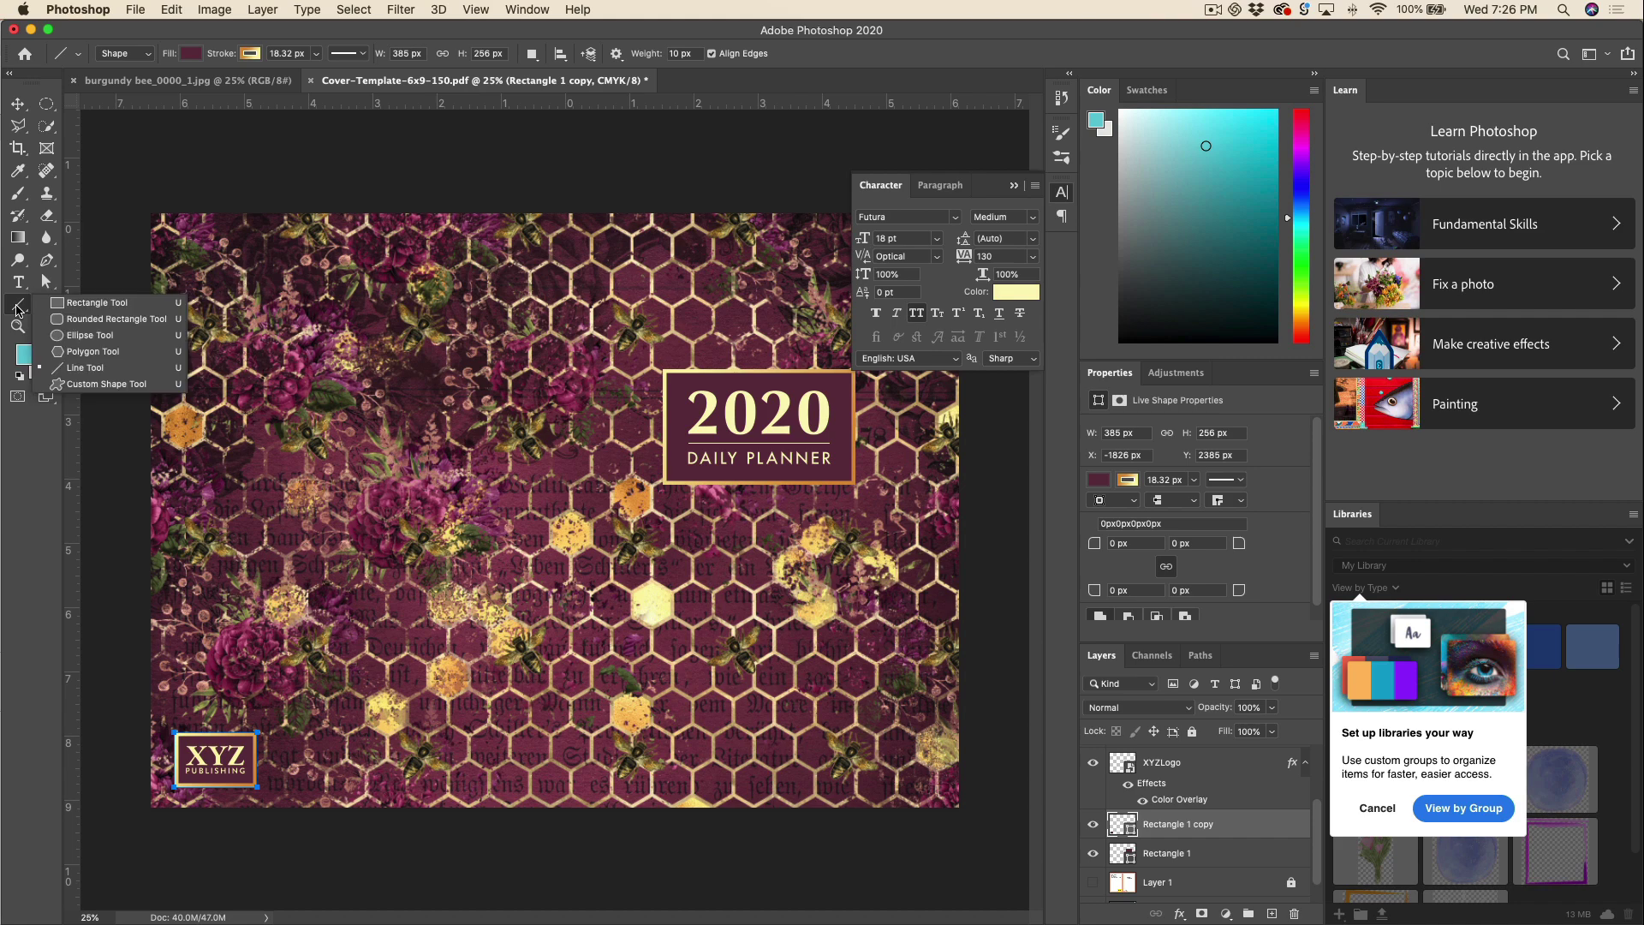
left_click(75, 305)
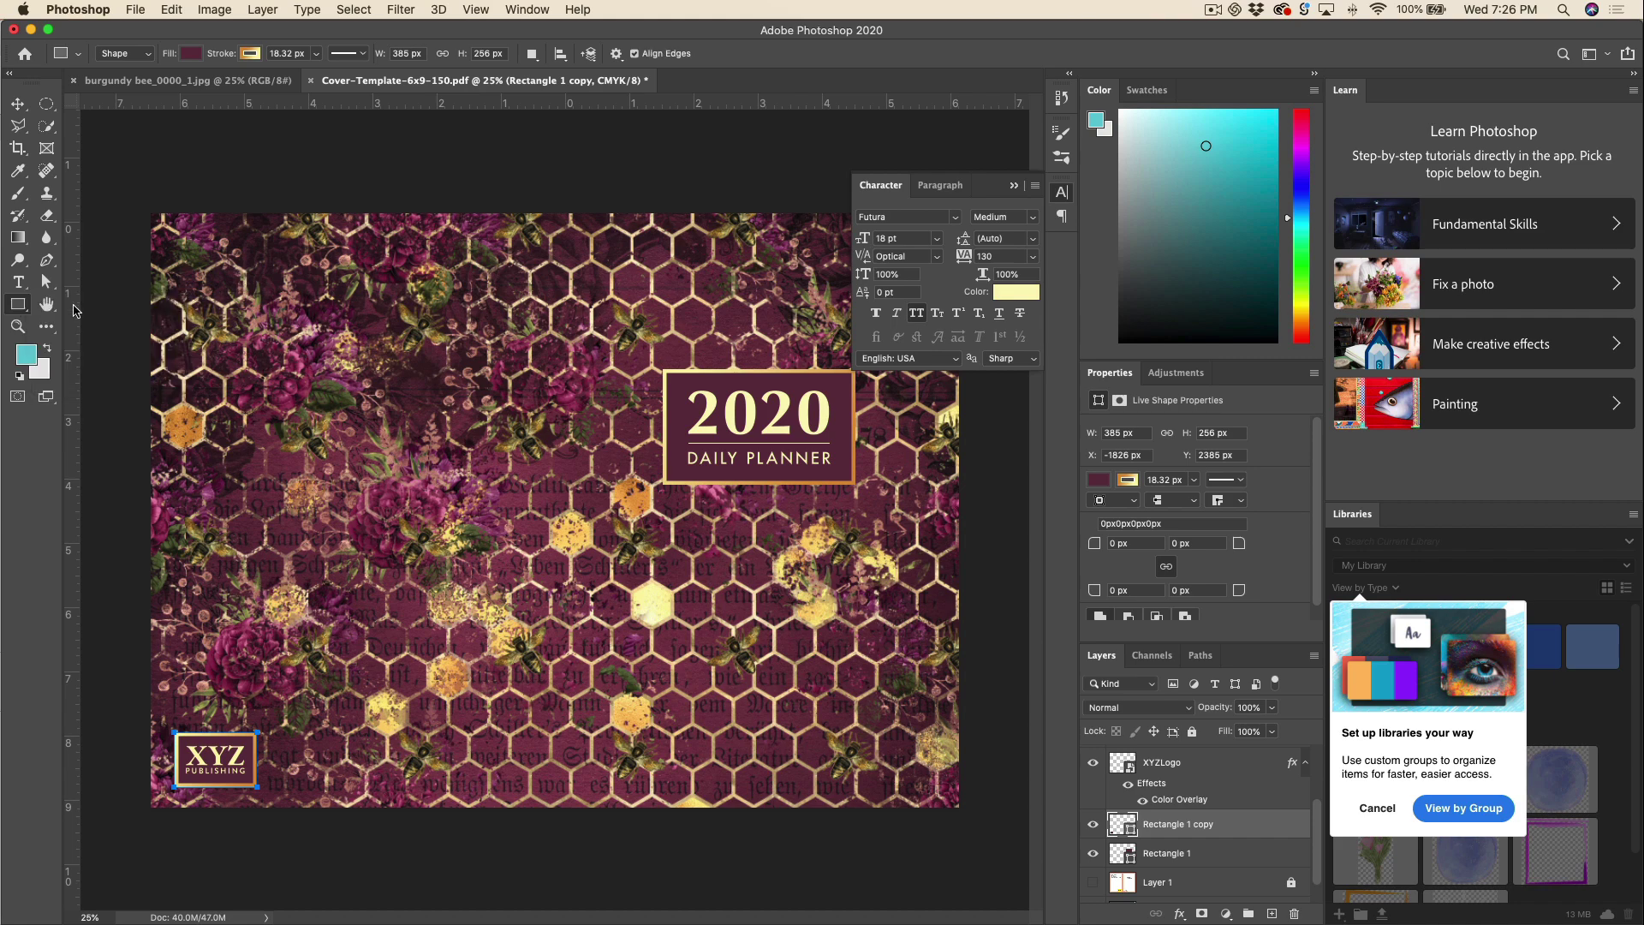
left_click(316, 55)
left_click_drag(316, 77, 307, 77)
Show Layer 1's template guides and move the XYZ logo with its box slightly up and right.
key("v")
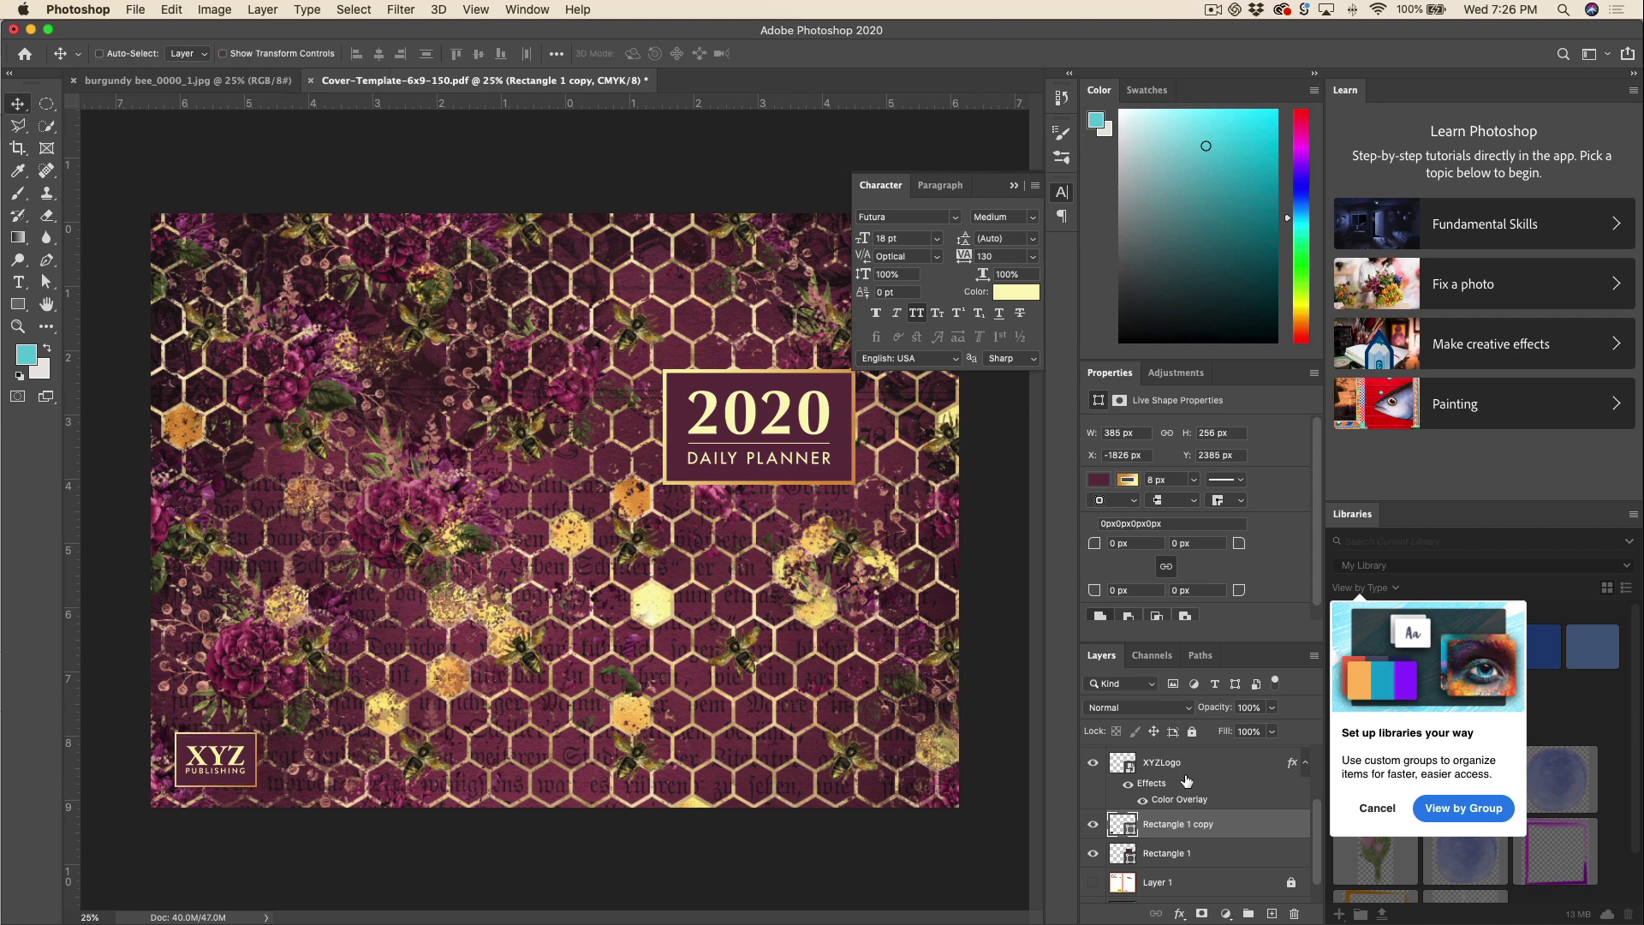
left_click(1093, 883)
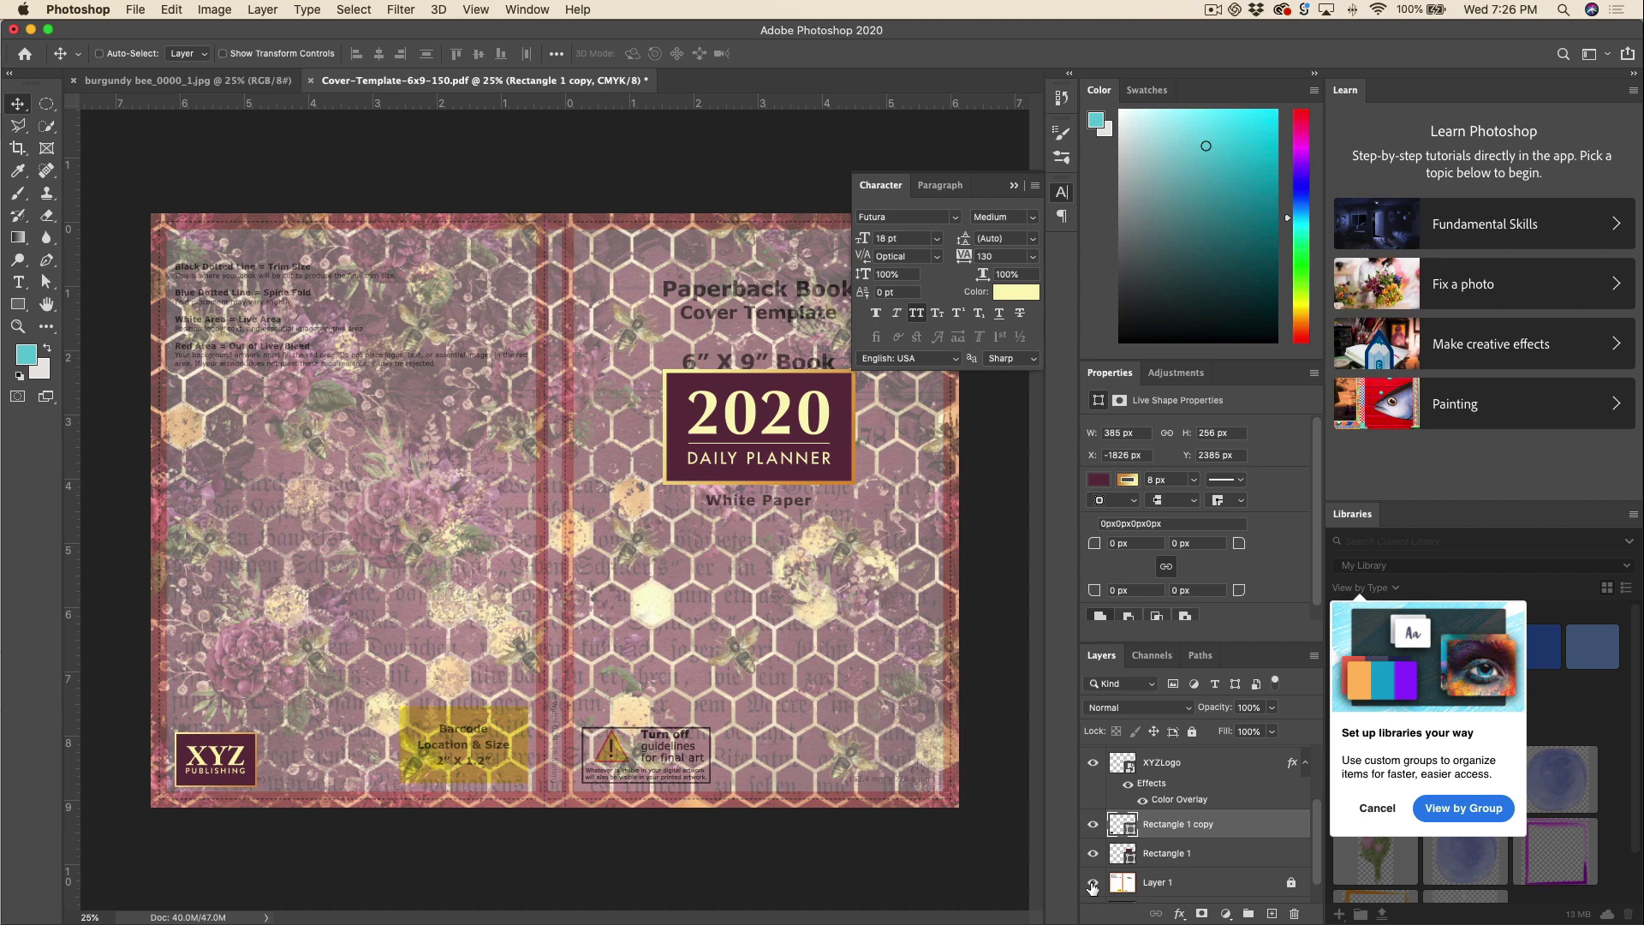
key("super+plus")
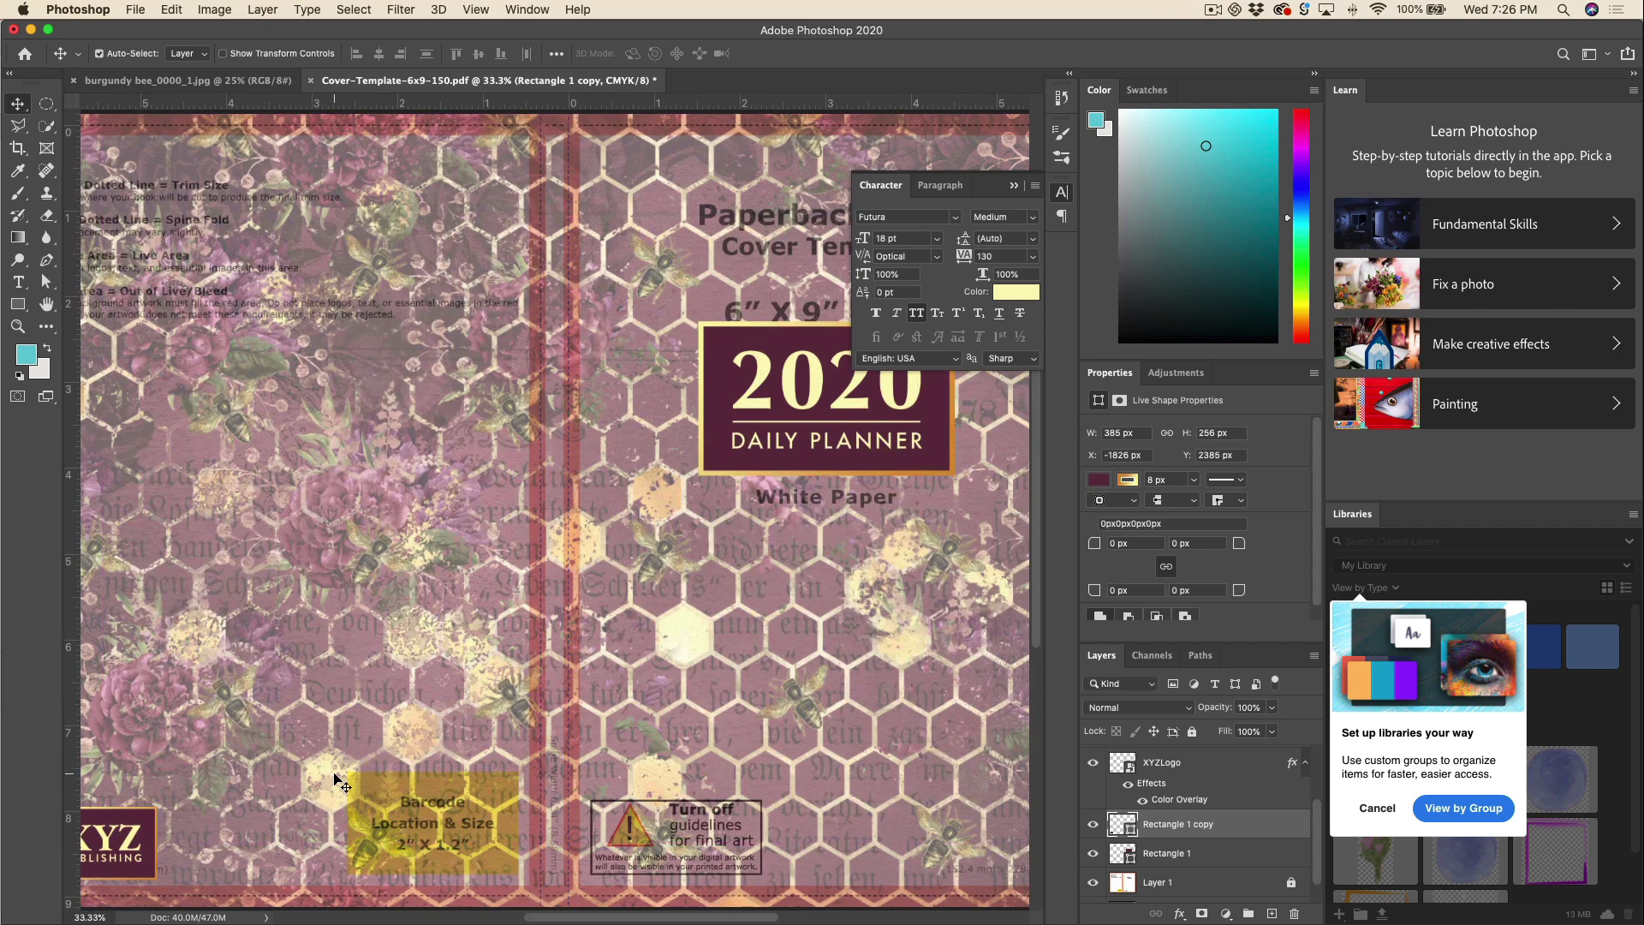
scroll(370, 738, "up", 2)
scroll(370, 738, "down", 5)
scroll(370, 739, "left", 5)
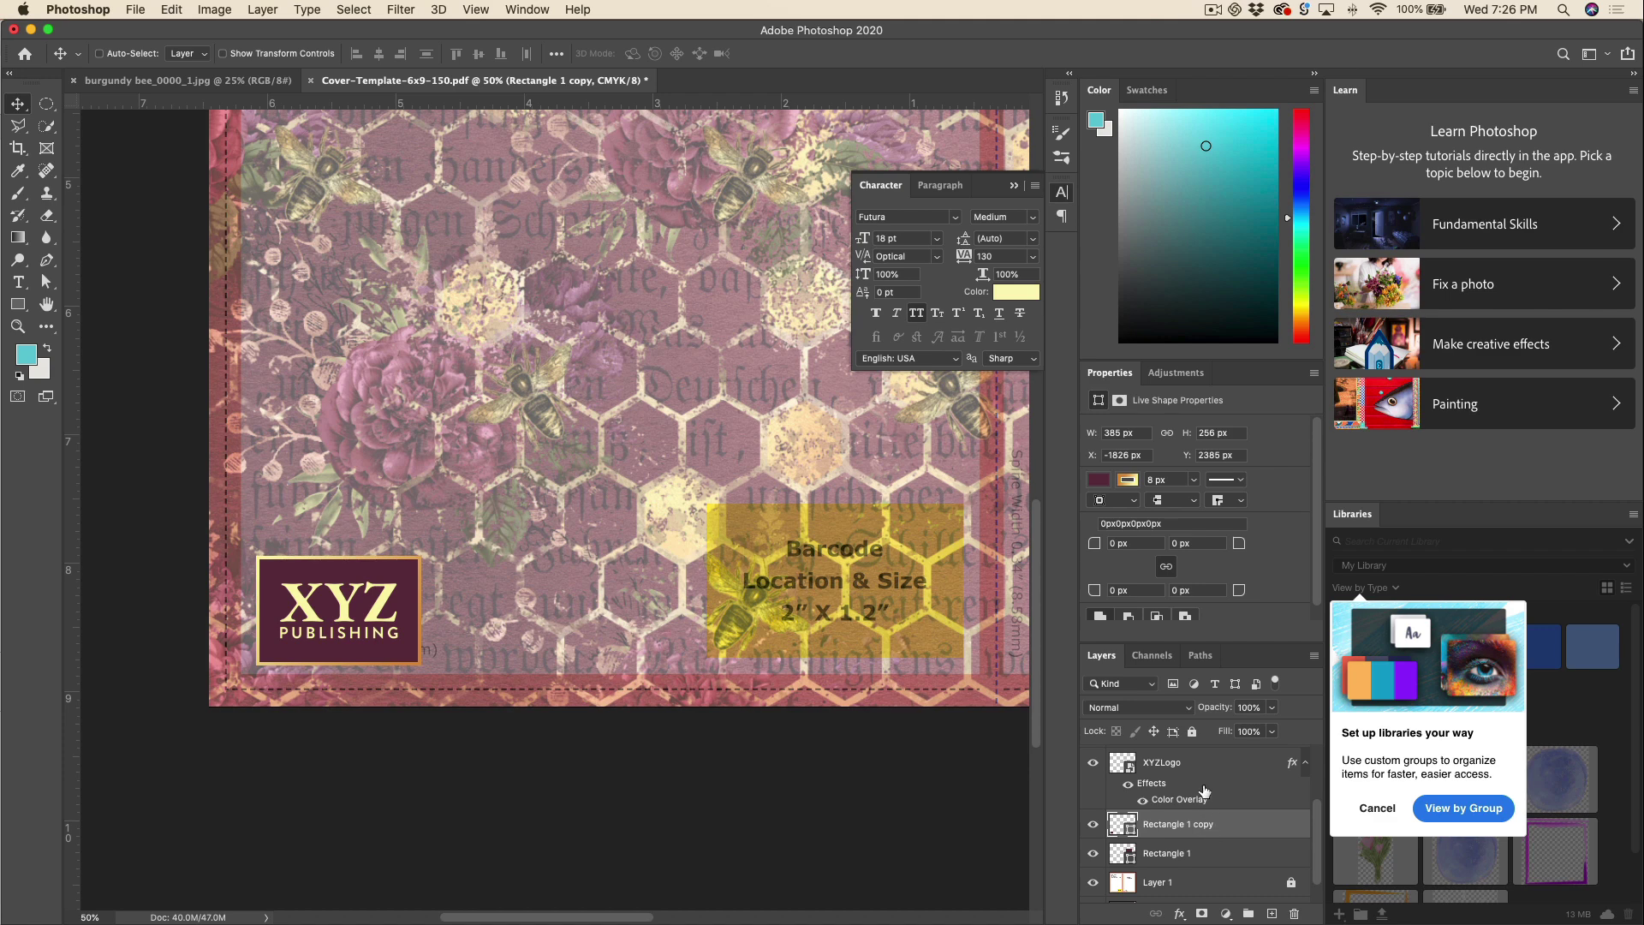
left_click(1182, 764, "shift")
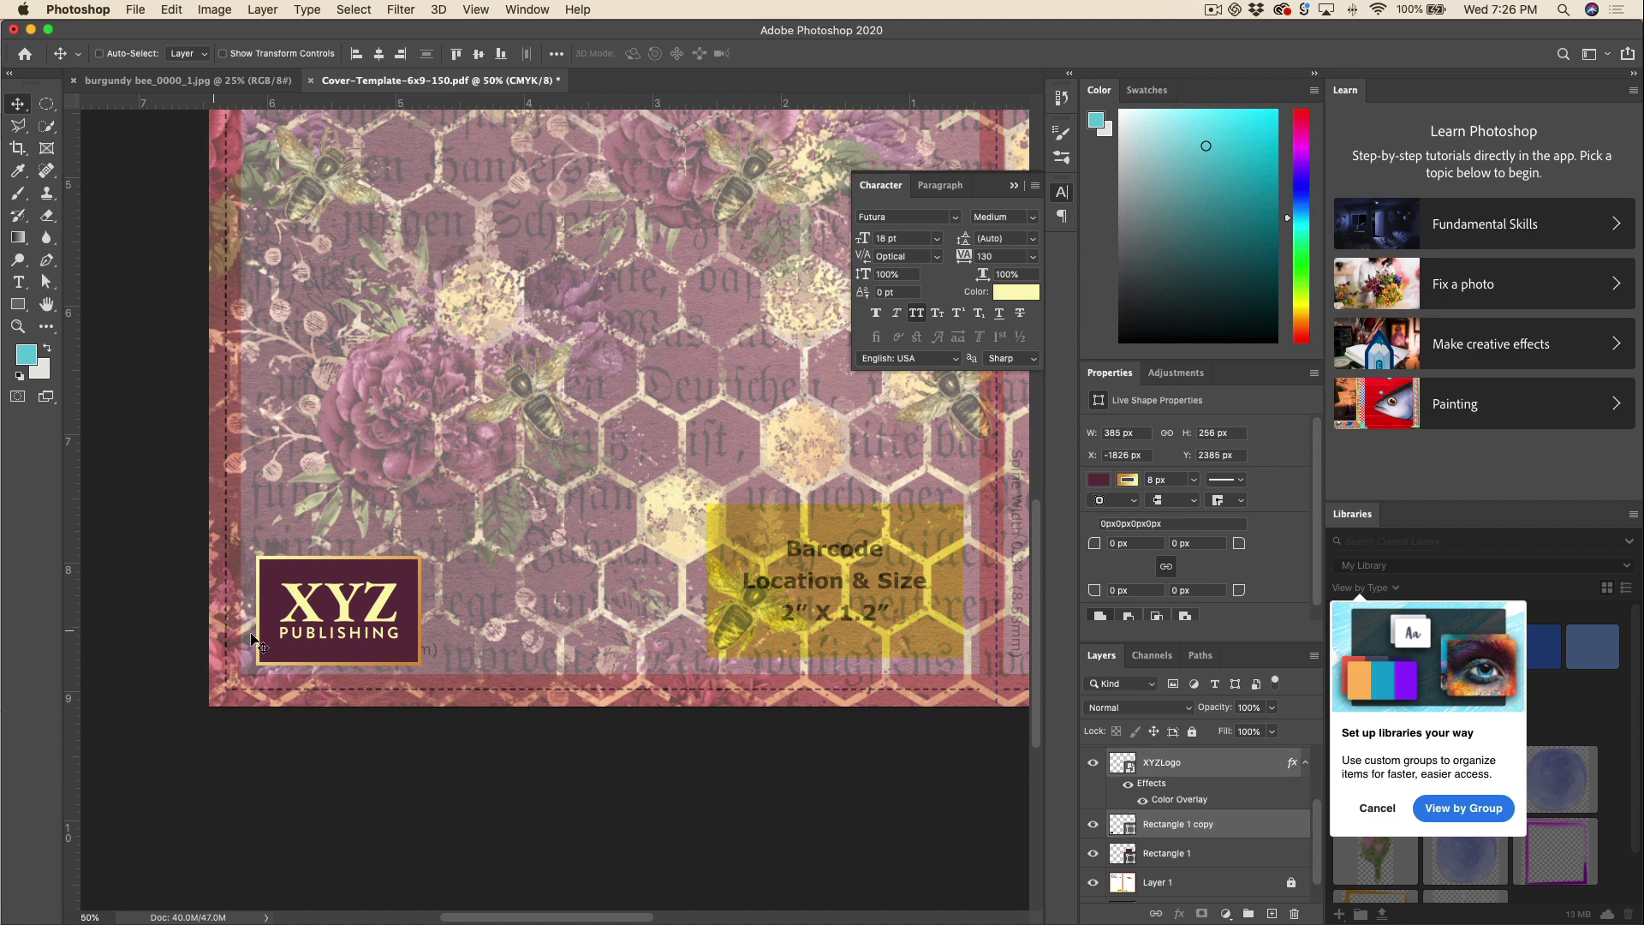
left_click_drag(365, 648, 364, 639)
left_click_drag(365, 639, 373, 634)
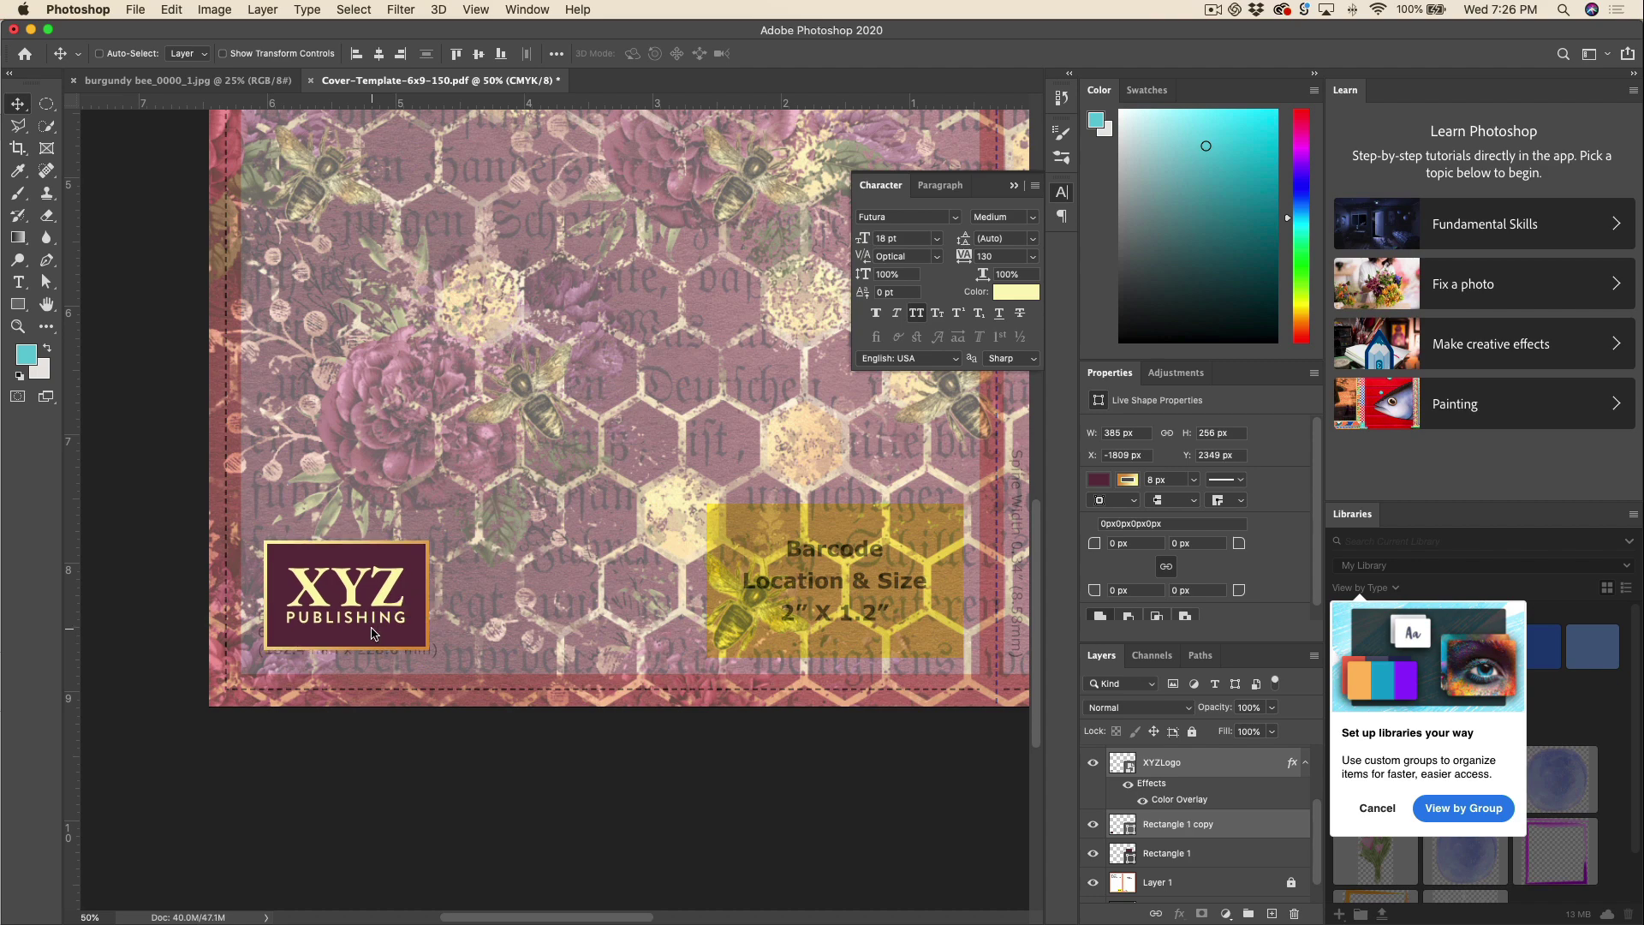
key("super+minus")
key("super+minus")
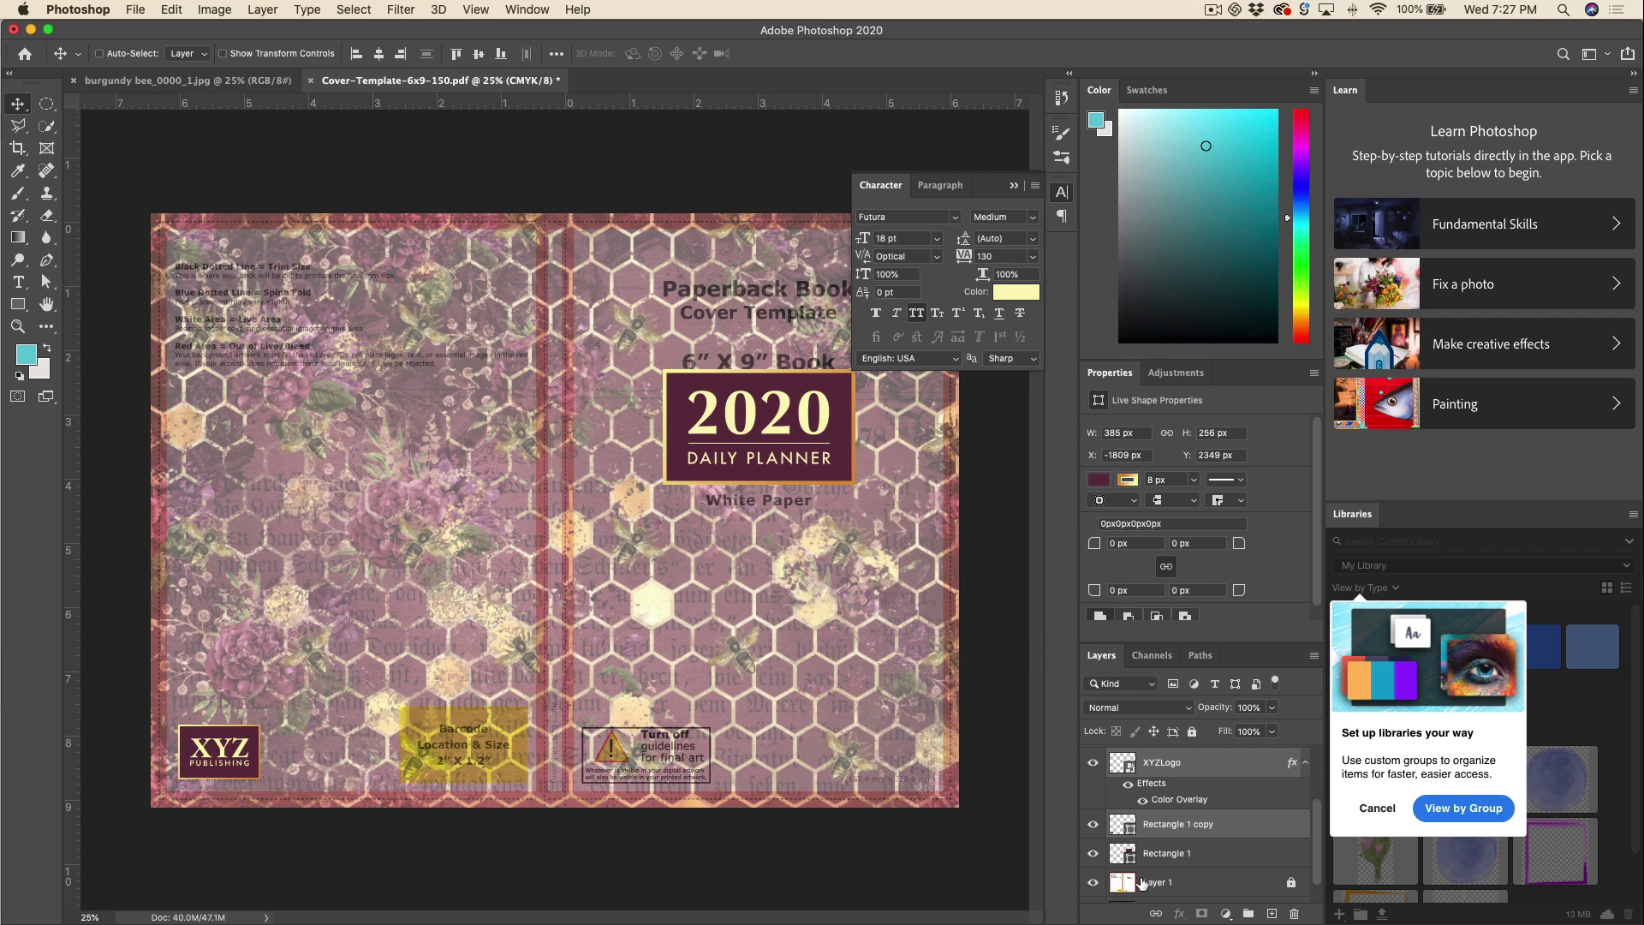
Hide the template Layer 1 and save the cover as a Photoshop PDF named 'Bee Cover'.
left_click(1092, 884)
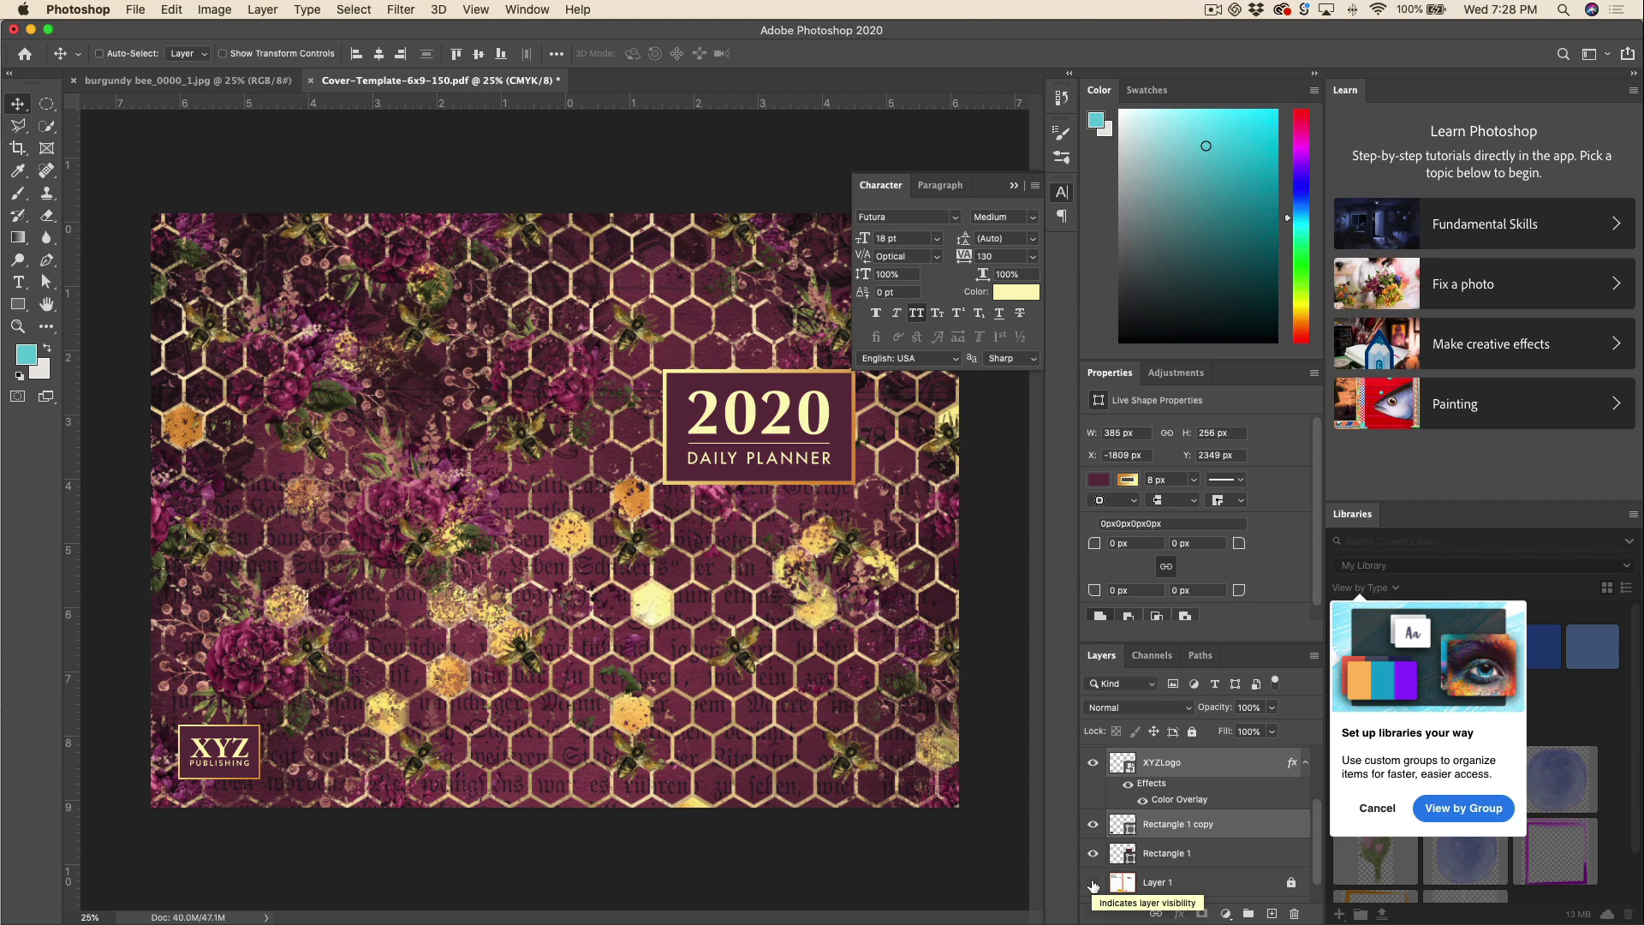
left_click(140, 10)
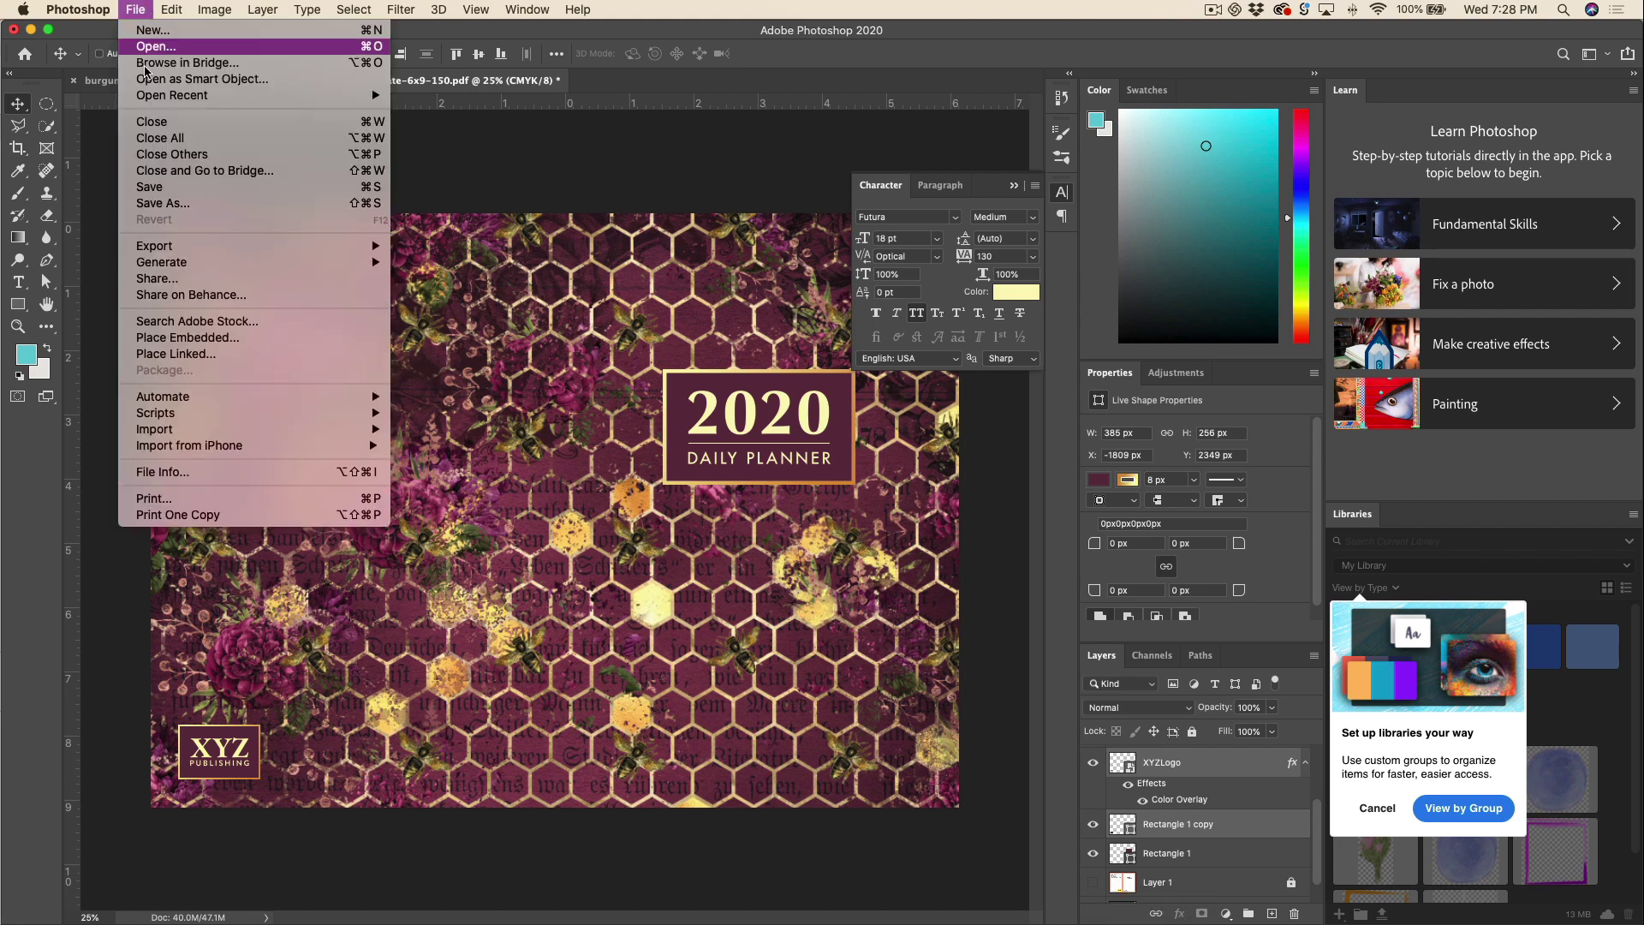
left_click(159, 203)
left_click(1129, 443)
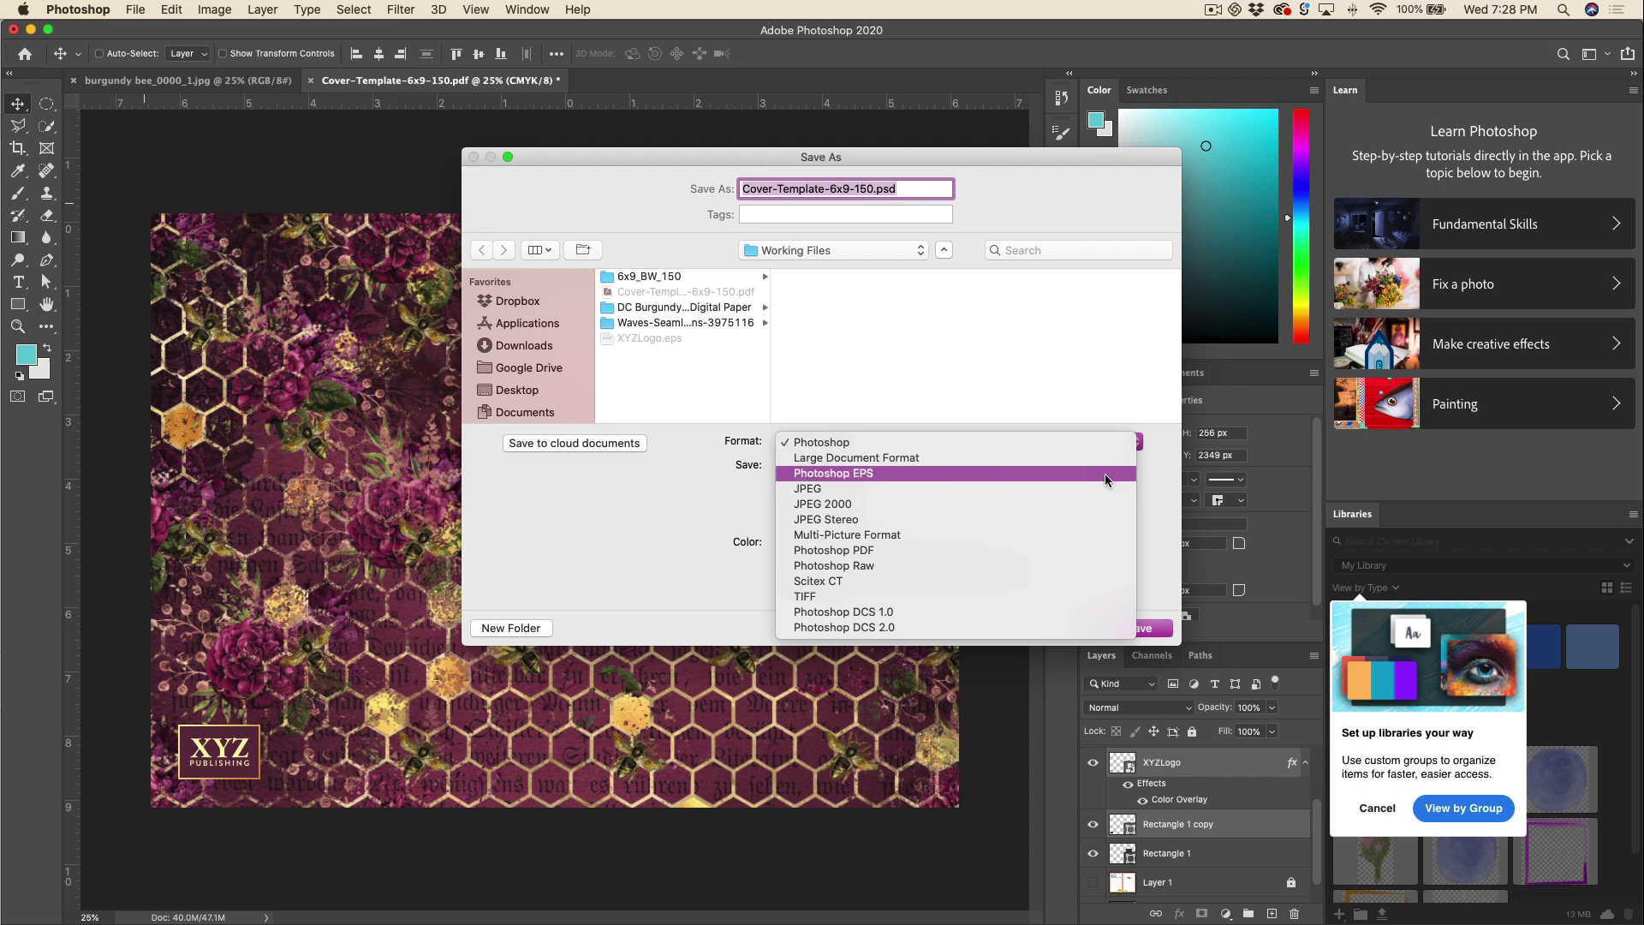
left_click(1051, 553)
key("BackSpace")
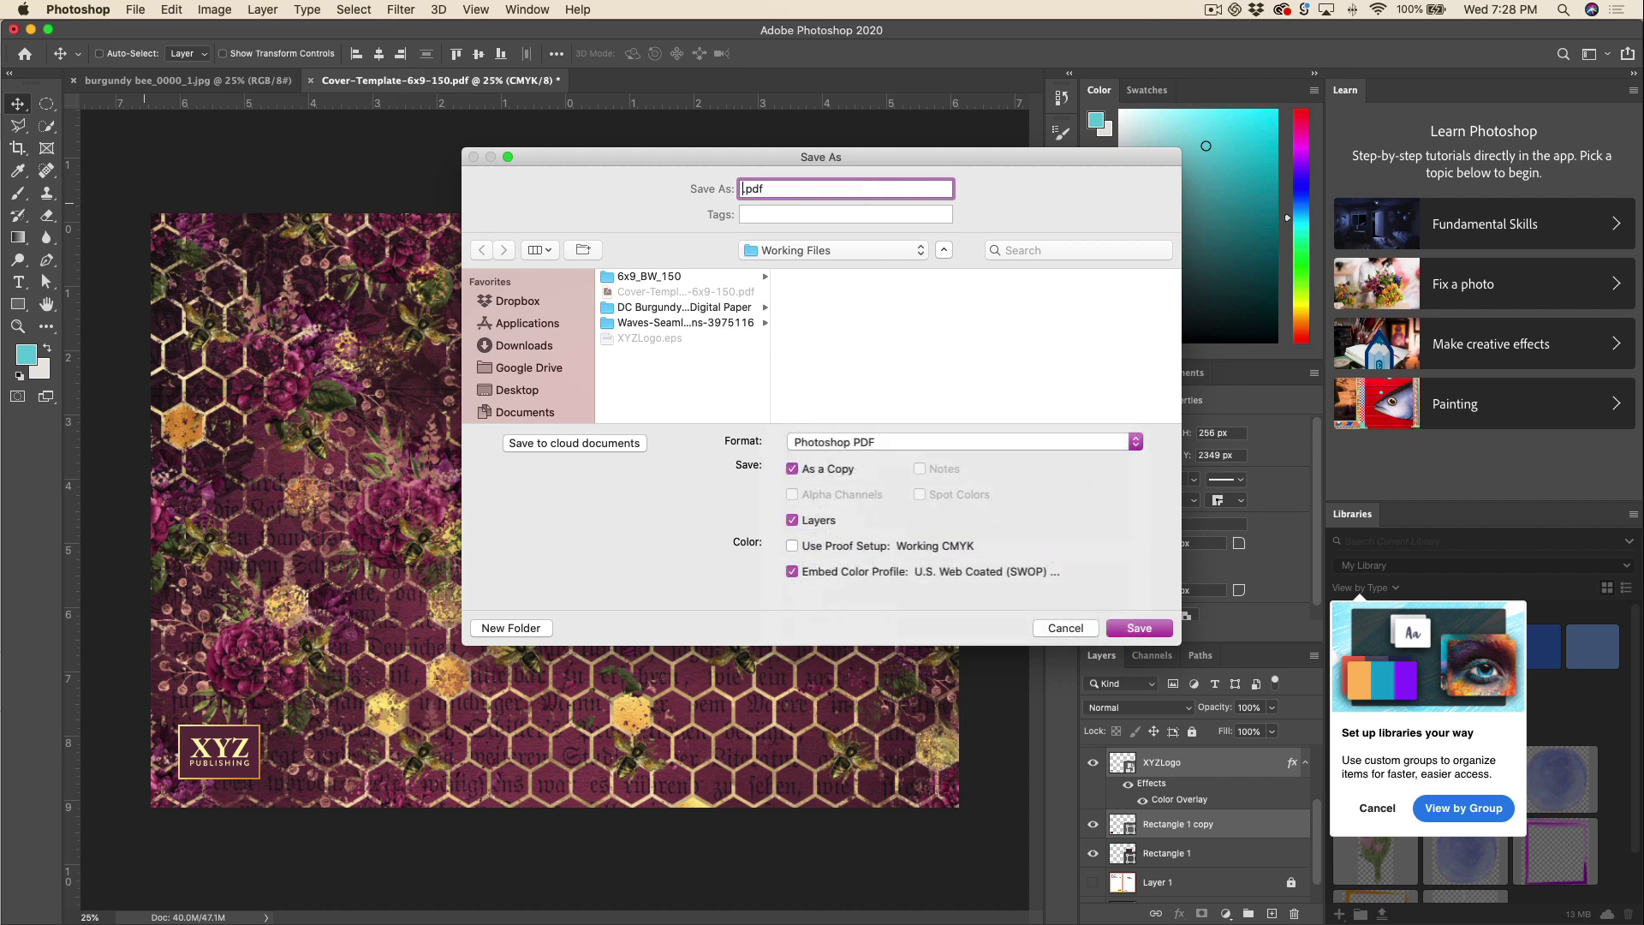
type("Bee Cover")
left_click(1138, 629)
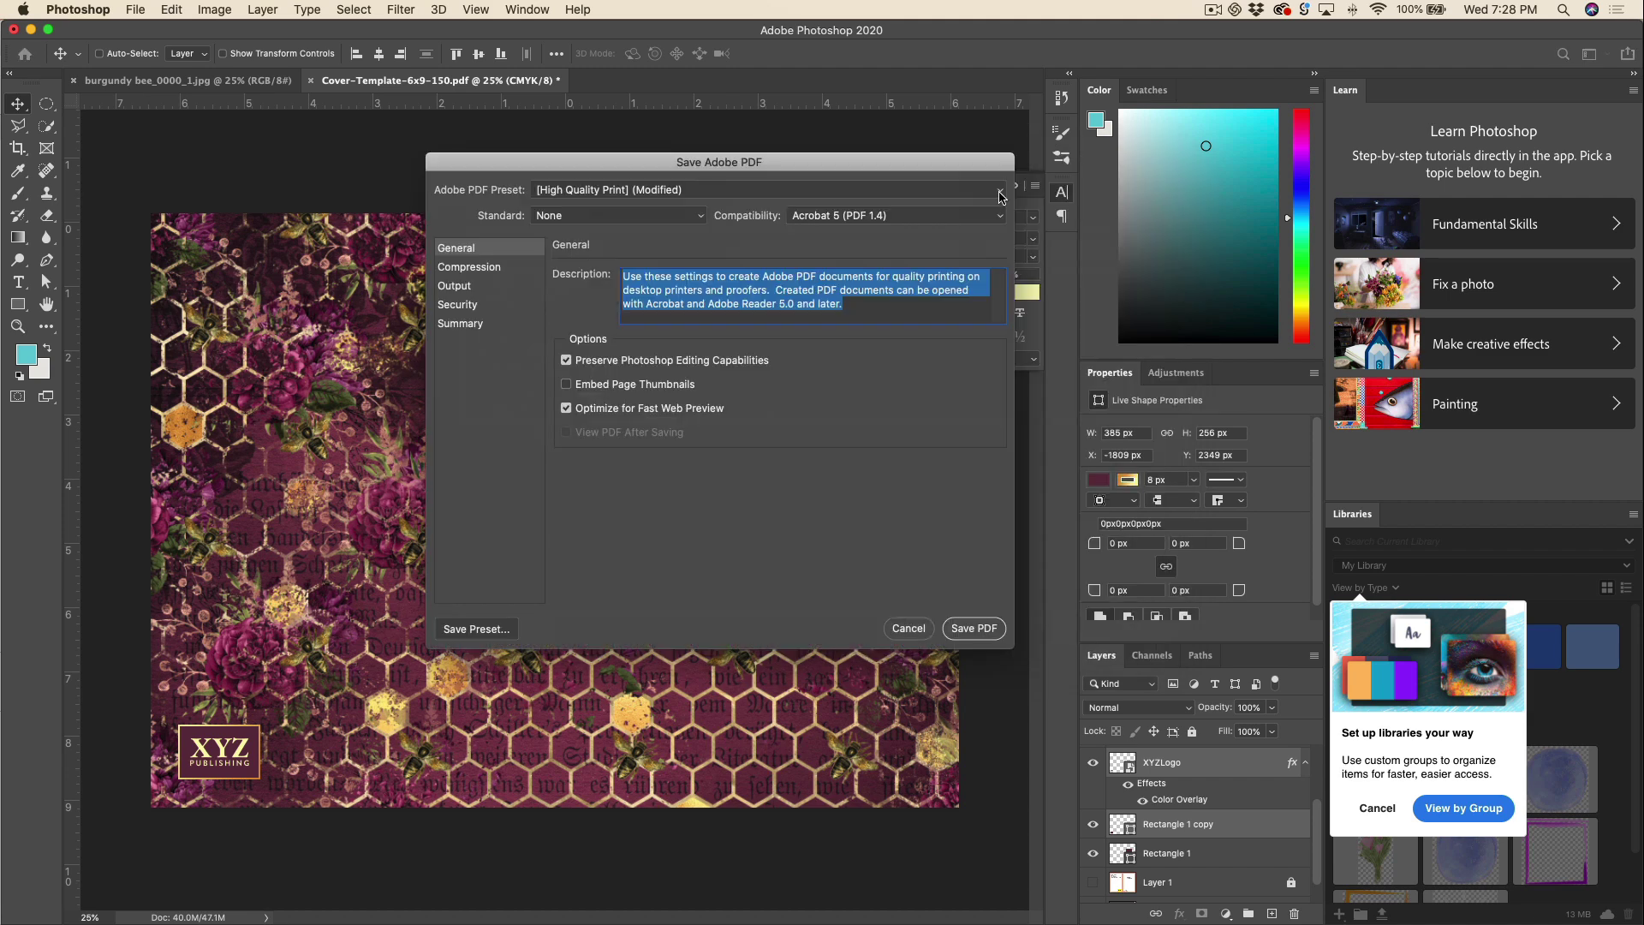
Keep the High Quality Print preset, turn off Preserve Photoshop Editing Capabilities, and save Bee Cover.pdf.
left_click(1001, 197)
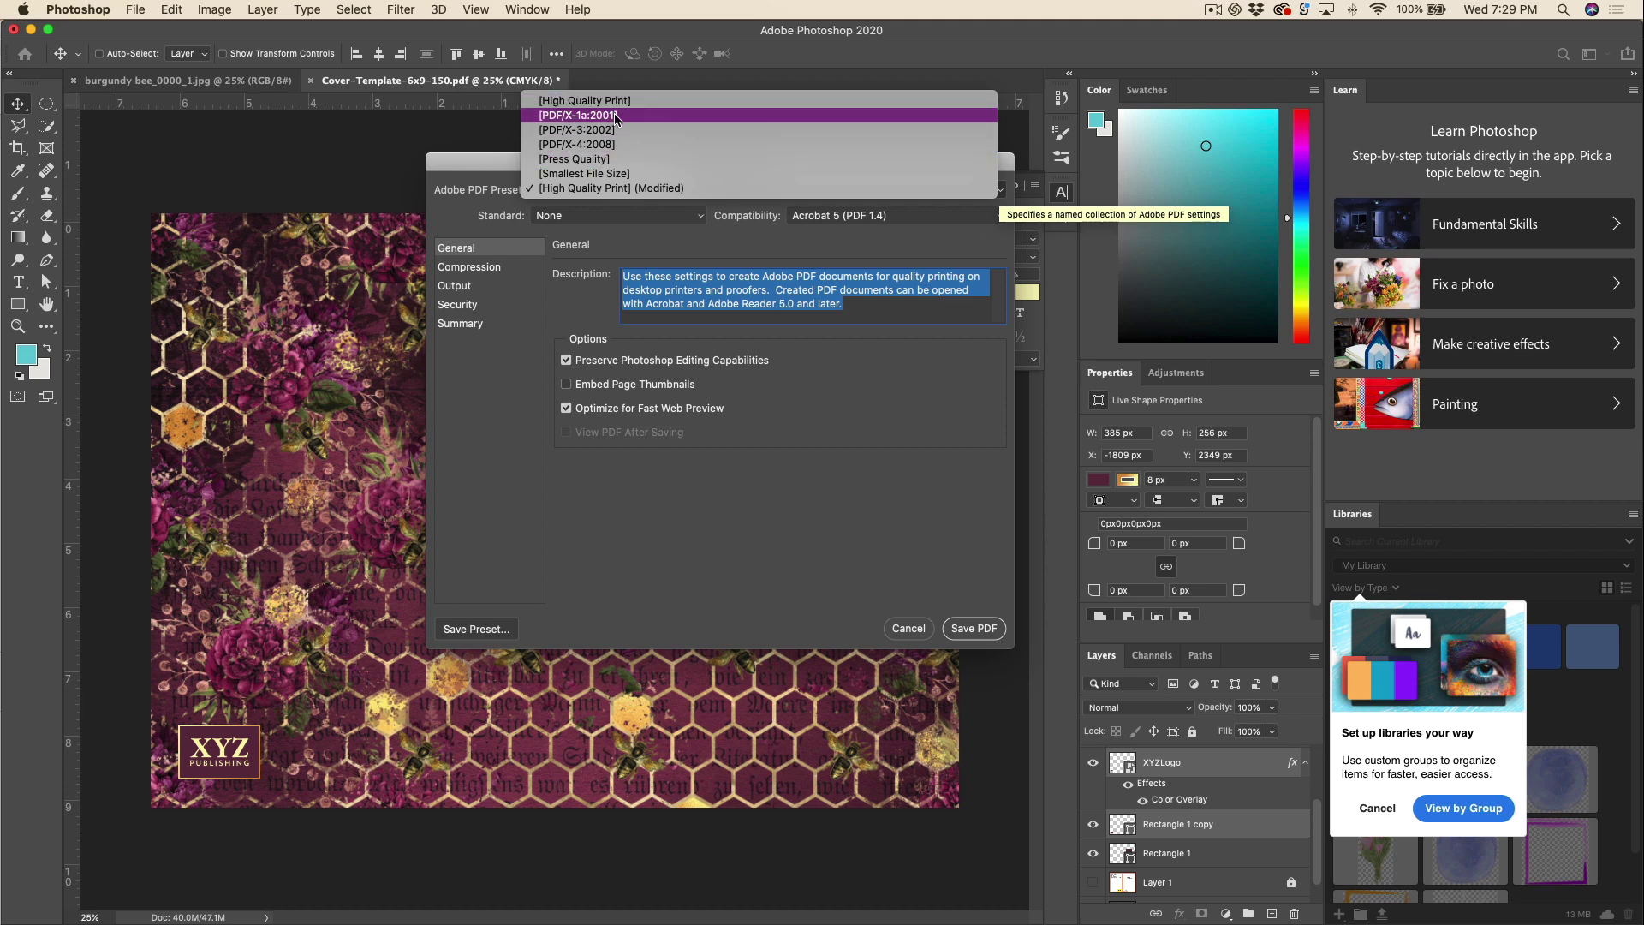
key("Escape")
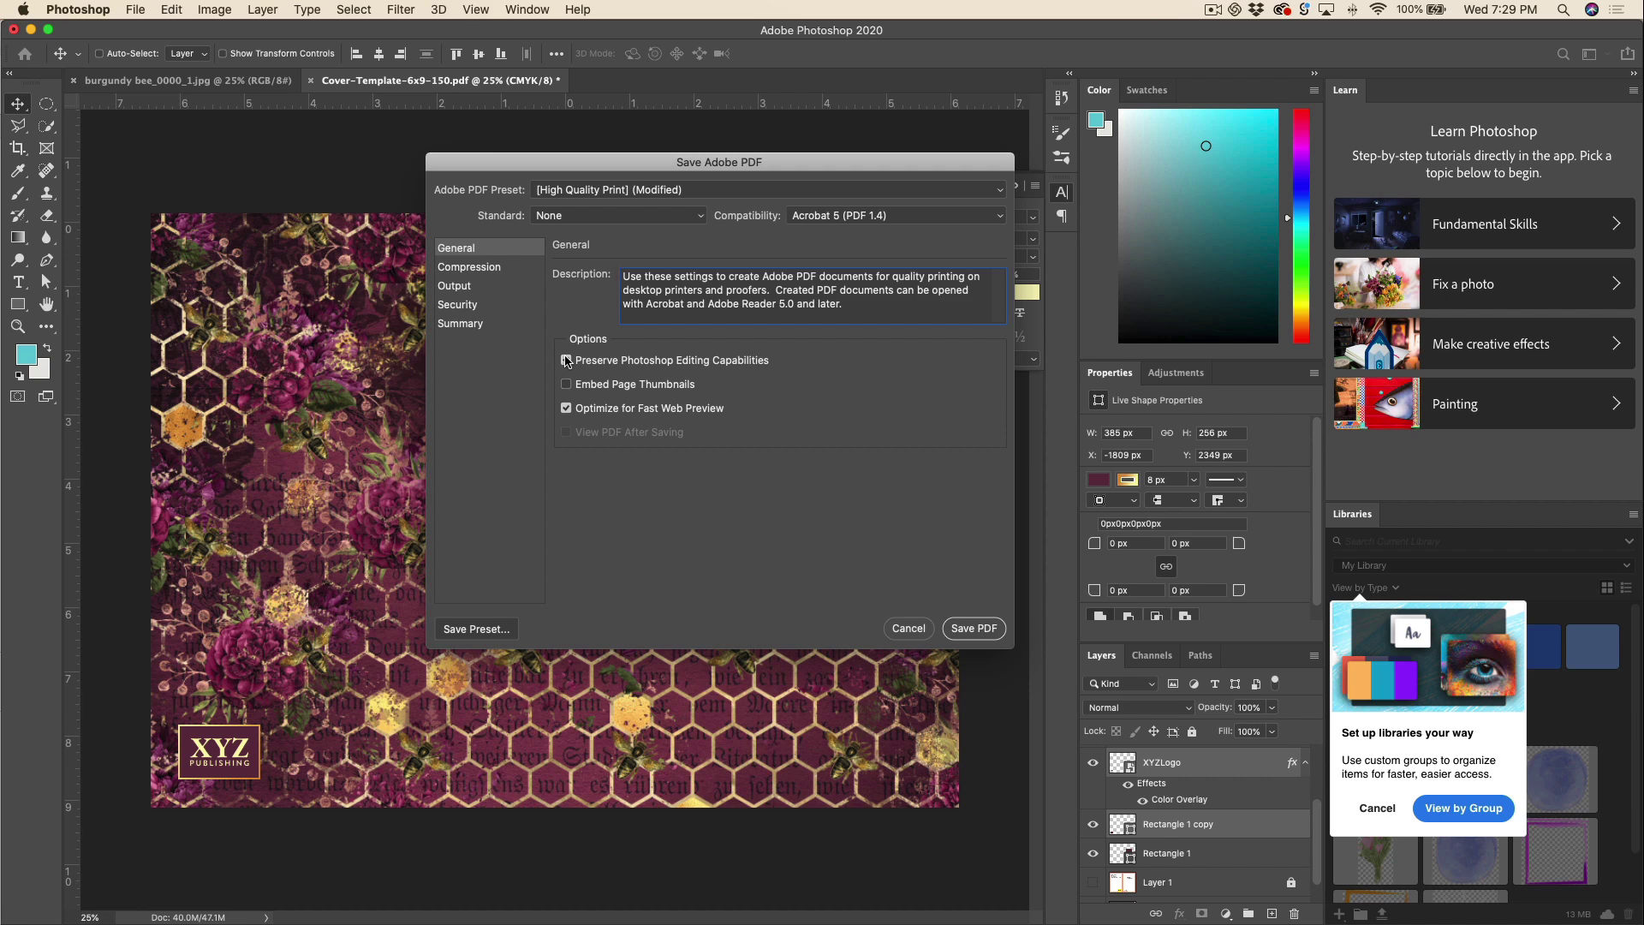
left_click(566, 360)
left_click(974, 628)
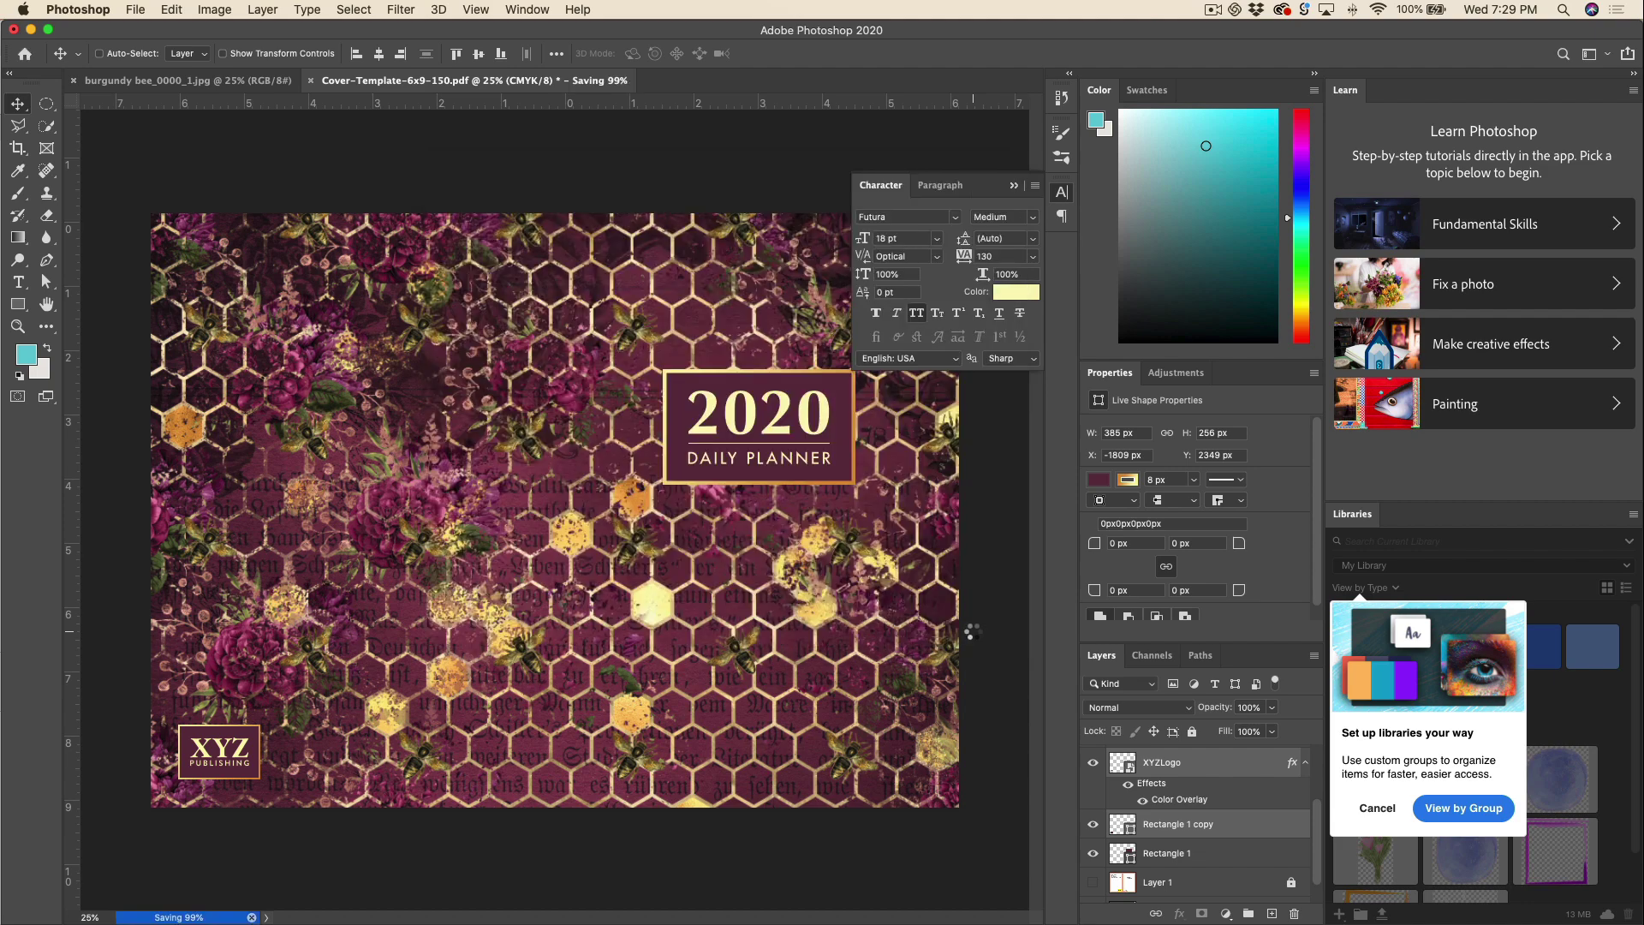